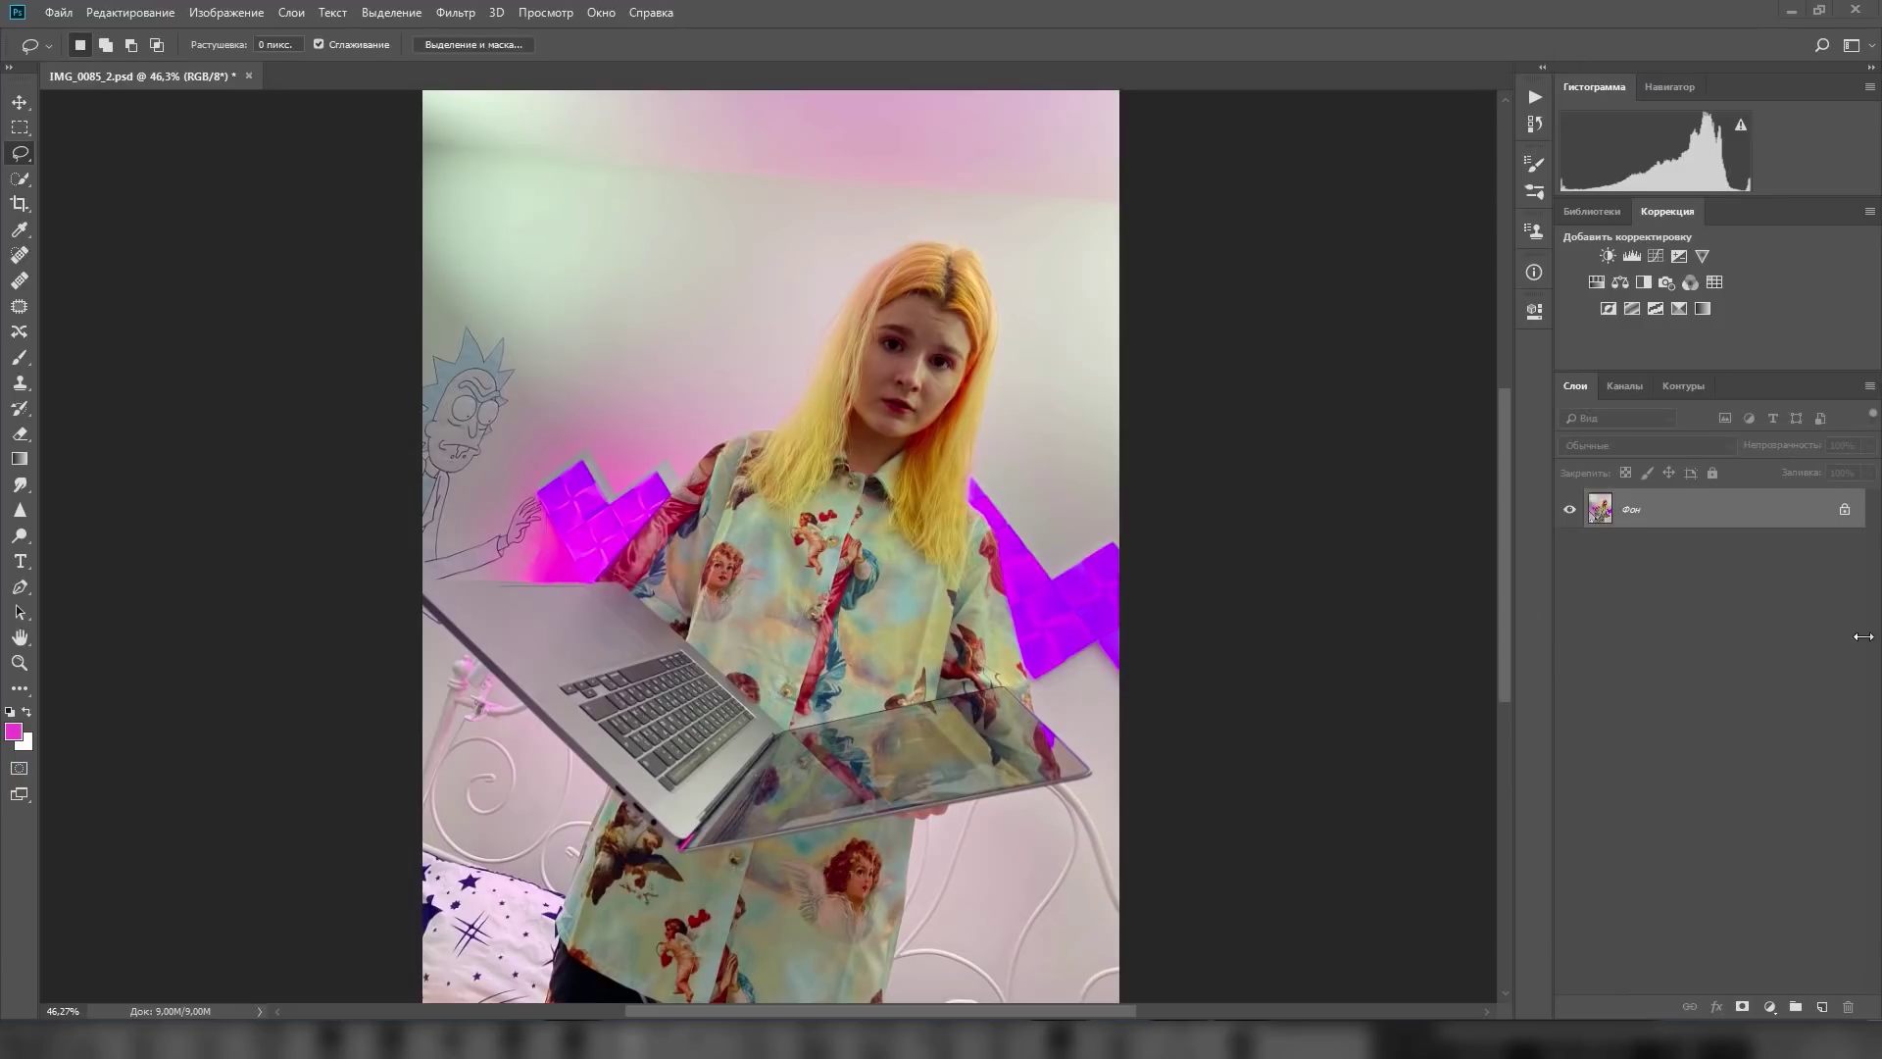
# Keep the Photography workspace and duplicate the Фон layer as Фон копия.
pyautogui.click(600, 14)
pyautogui.moveTo(639, 53)
pyautogui.click(896, 146)
pyautogui.moveTo(1630, 509); pyautogui.dragTo(1820, 1008)
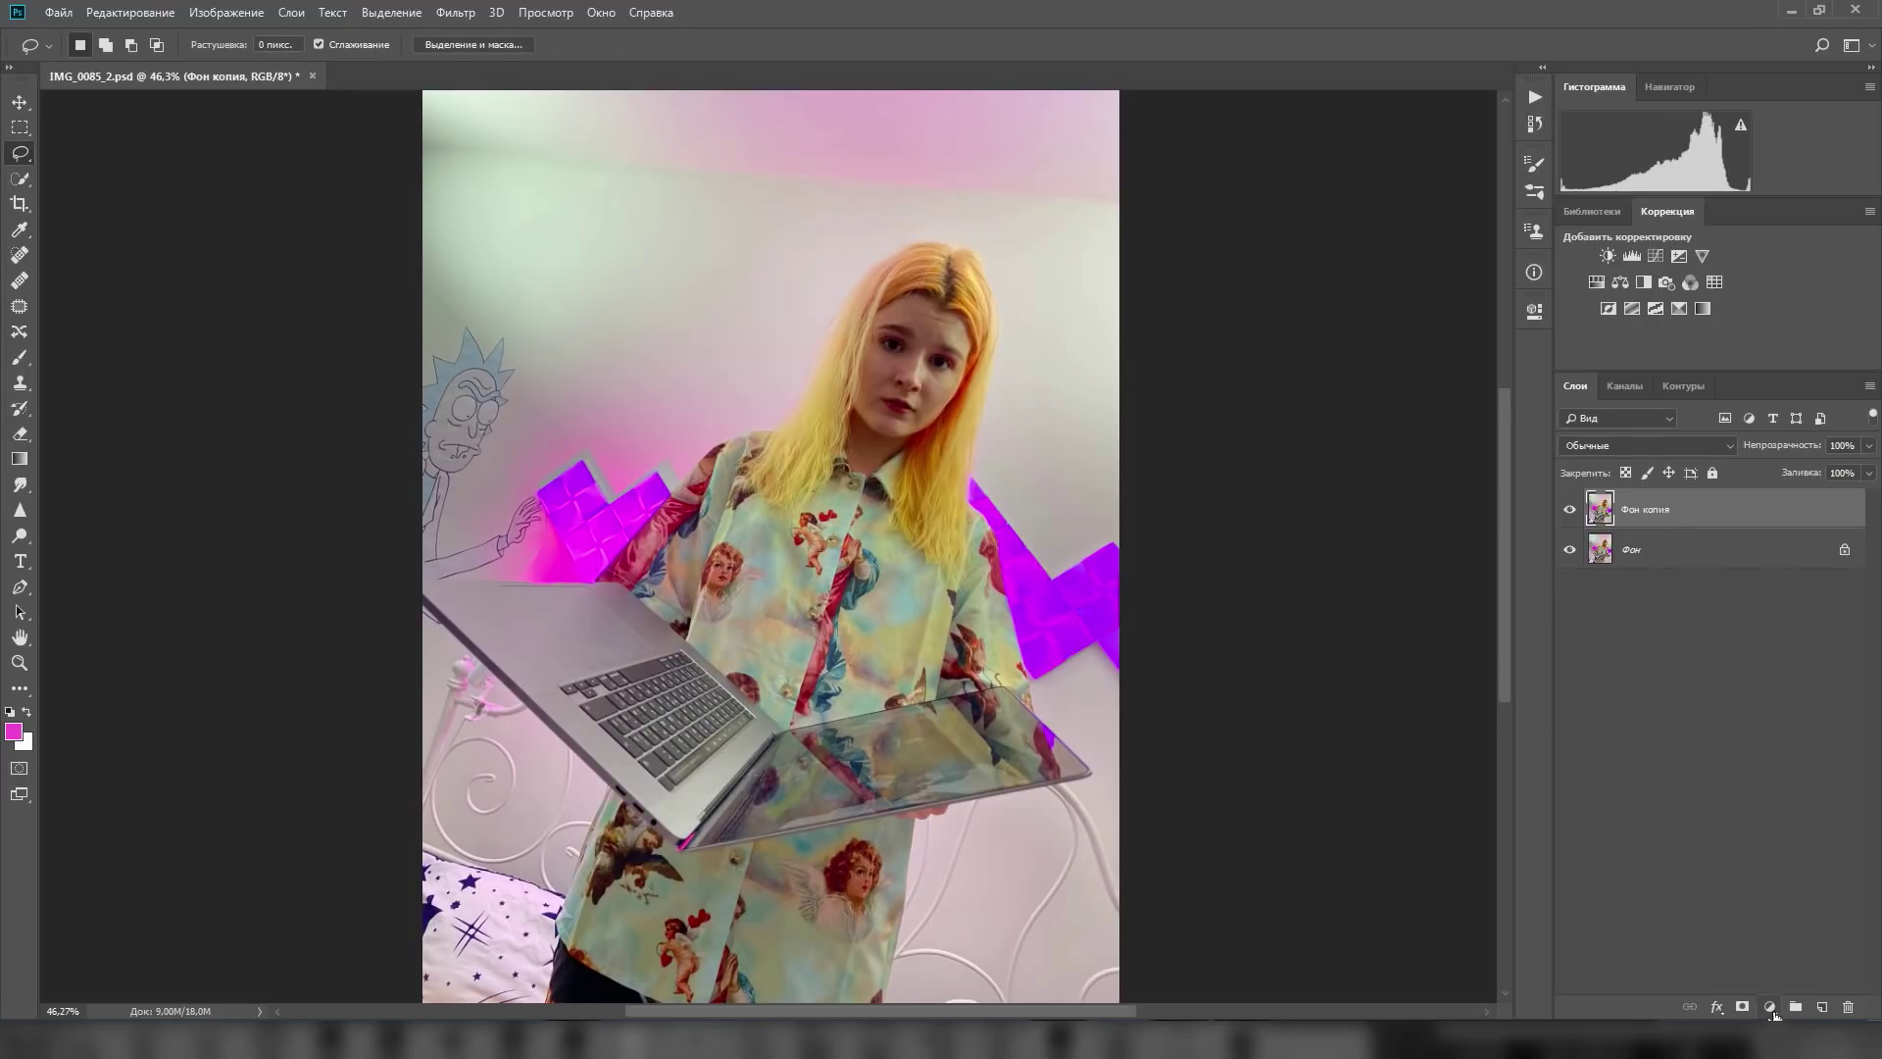
# Add a grey 8b8b8b Solid Color fill layer blended in Цветность mode.
pyautogui.click(1773, 1015)
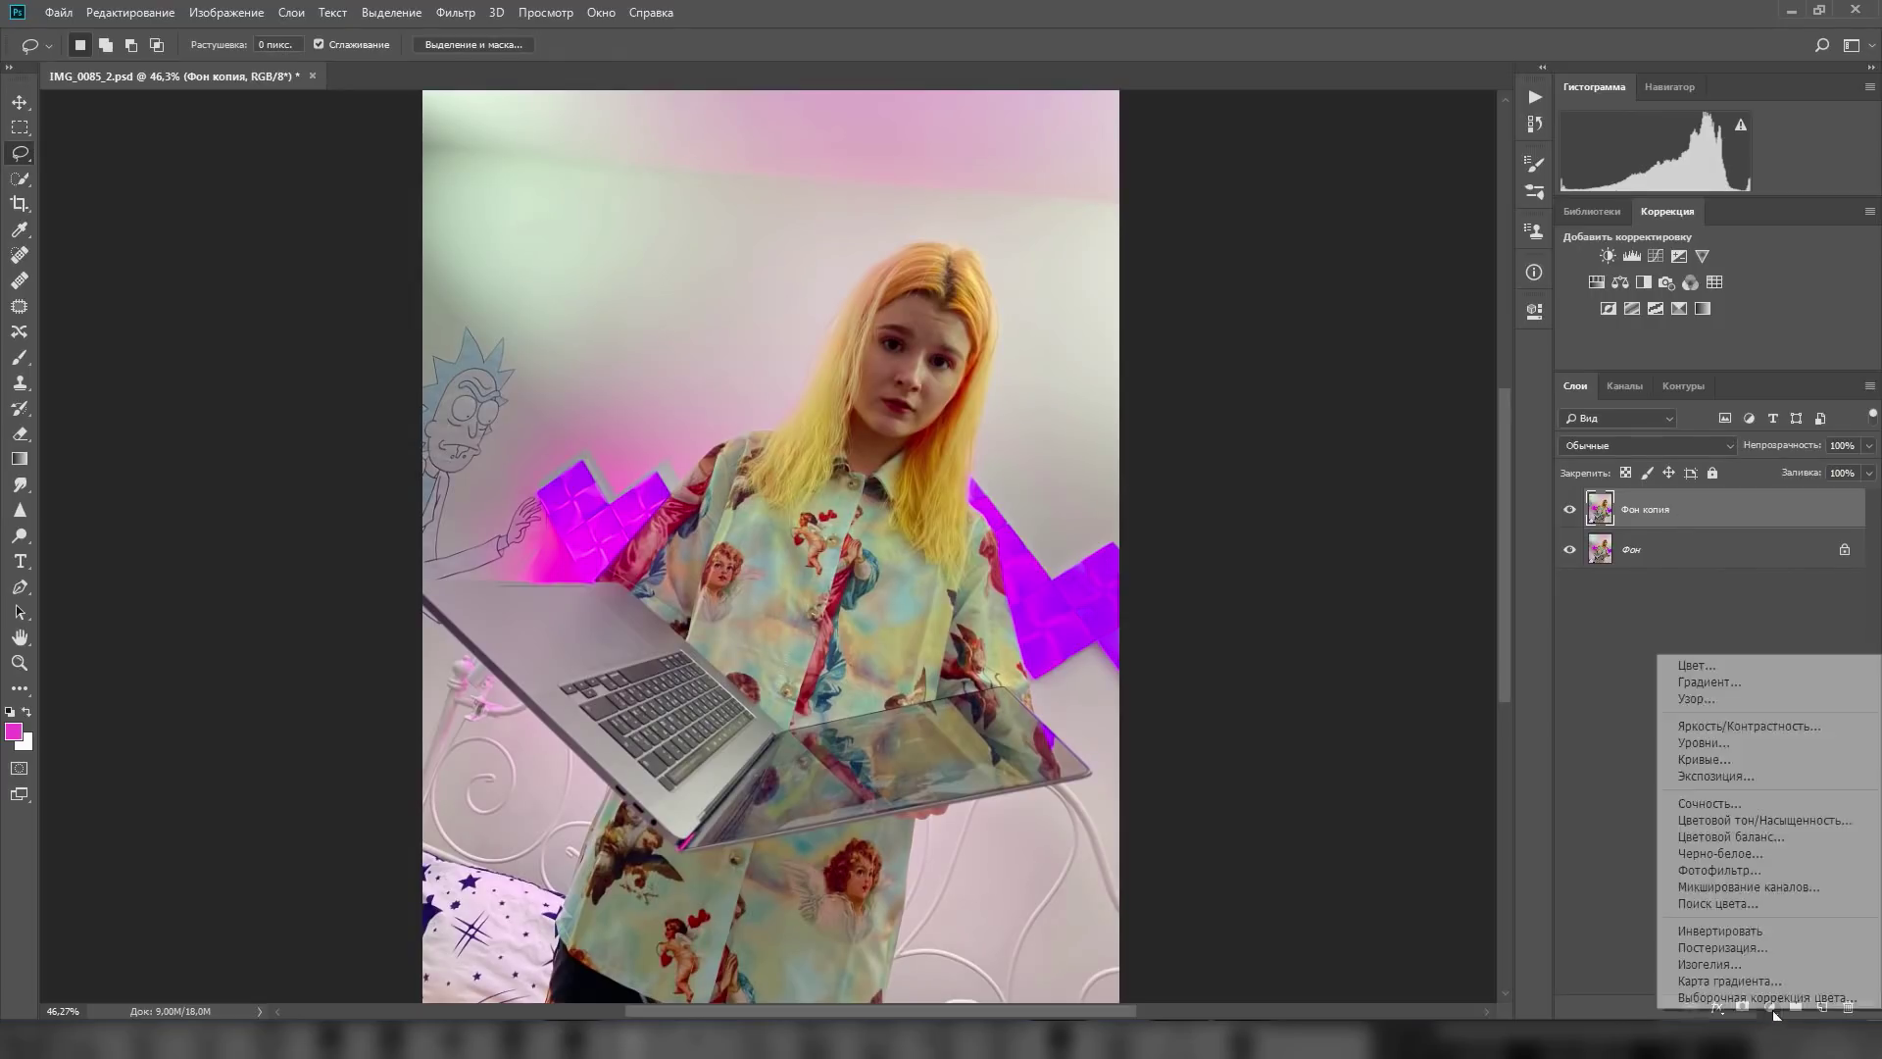
pyautogui.click(1701, 666)
pyautogui.moveTo(727, 315)
pyautogui.mouseDown()
pyautogui.moveTo(650, 341)
pyautogui.moveTo(645, 495)
pyautogui.moveTo(584, 207)
pyautogui.moveTo(592, 520)
pyautogui.moveTo(561, 350)
pyautogui.mouseUp()
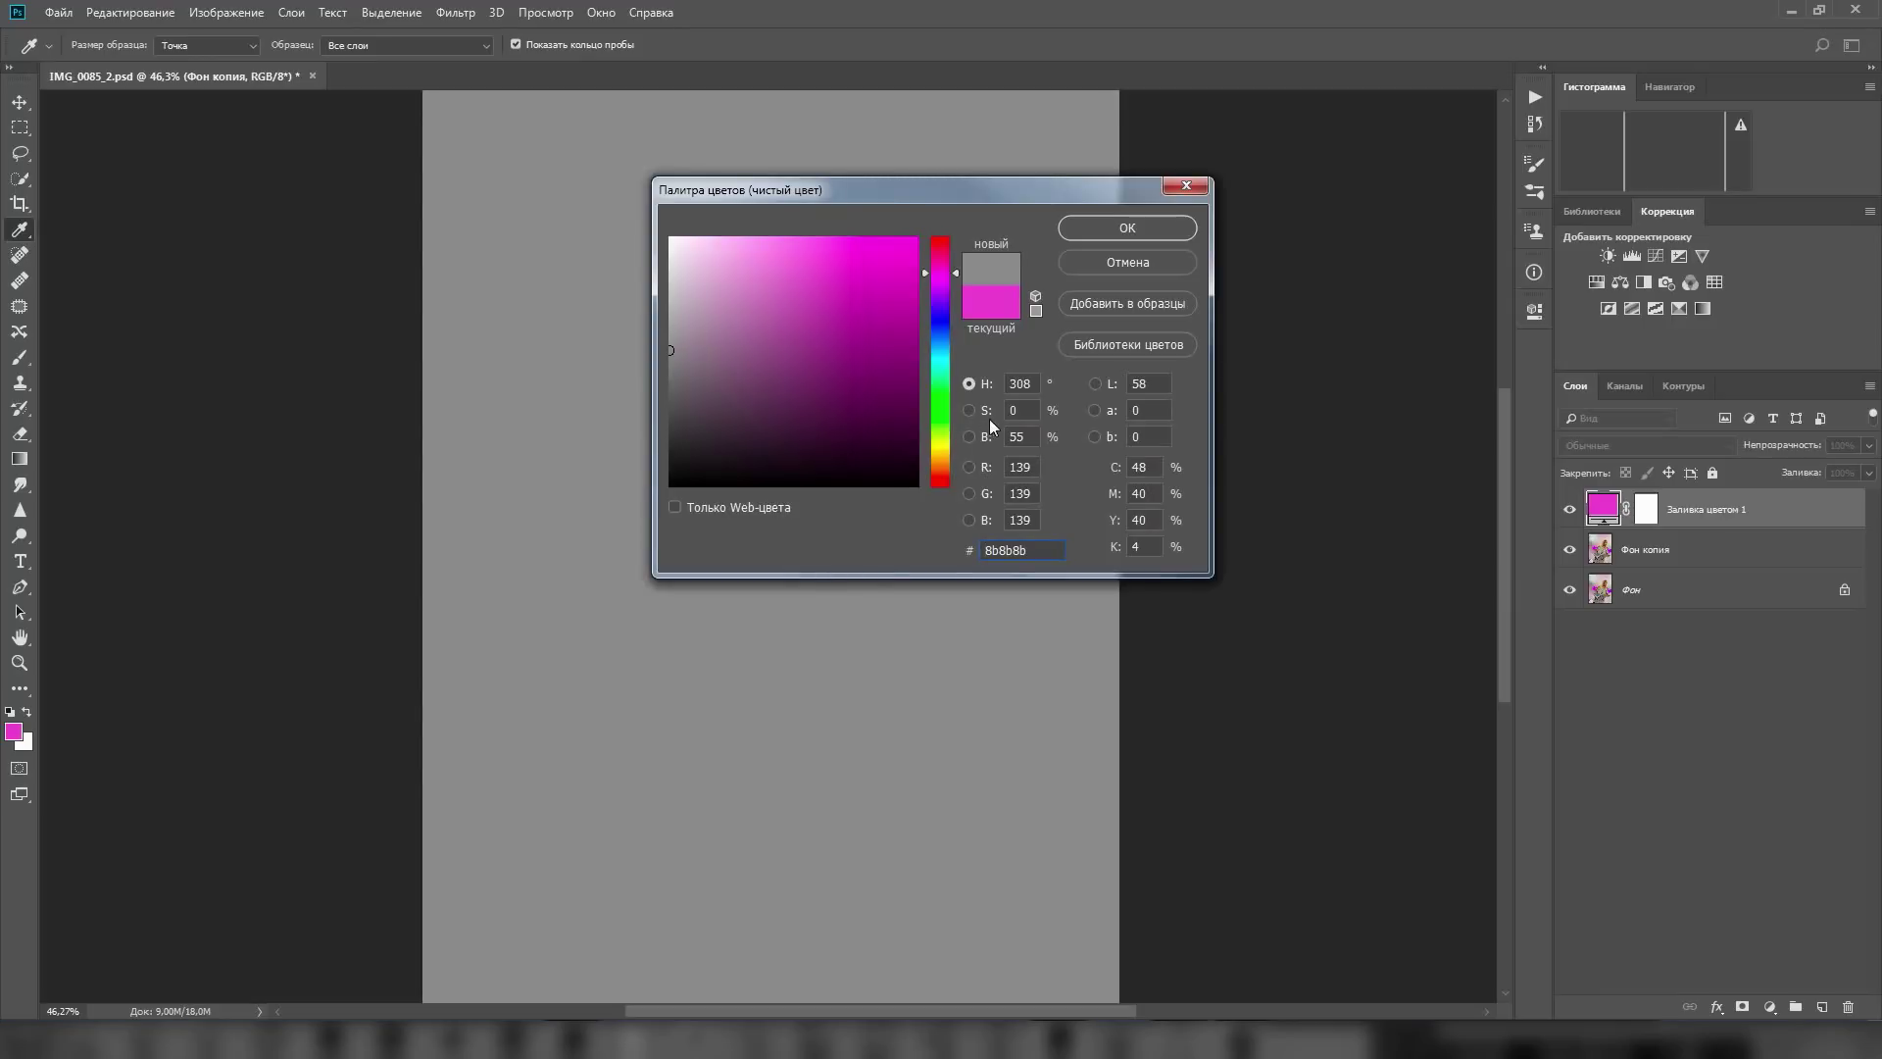
pyautogui.click(1108, 226)
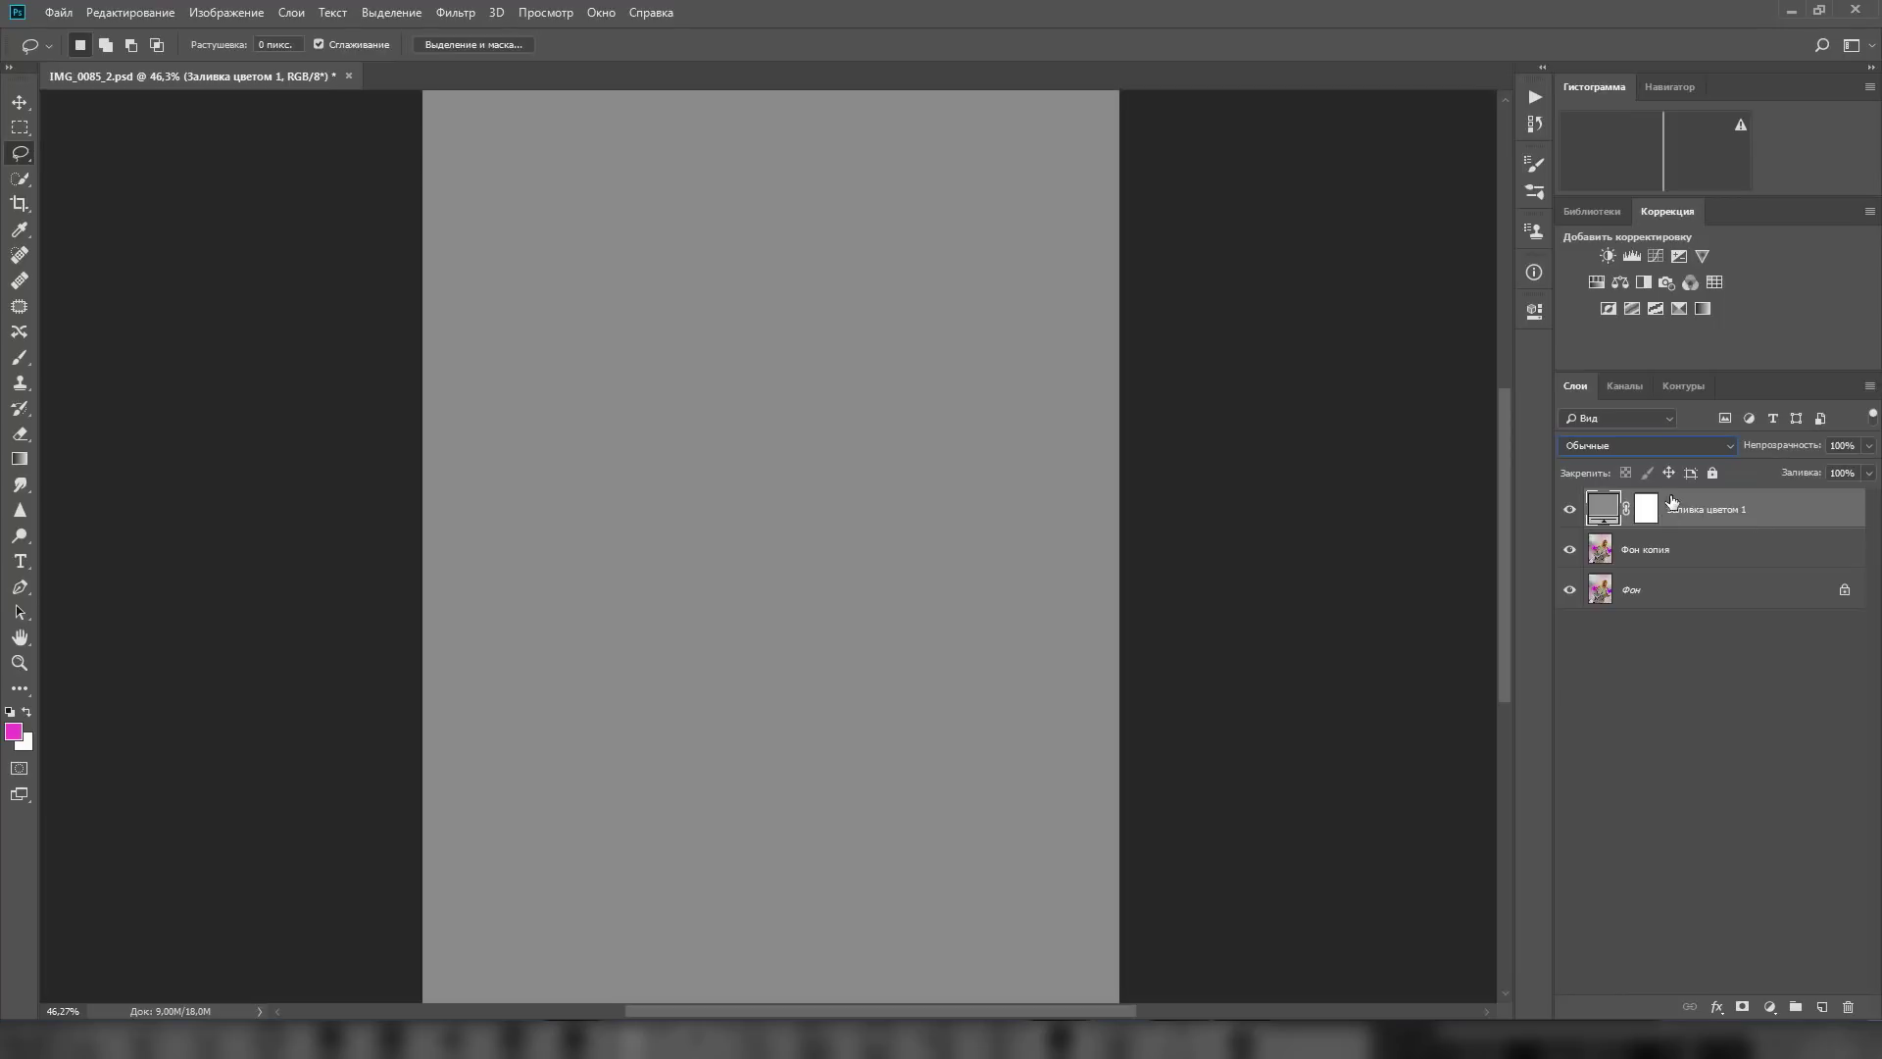
pyautogui.click(1647, 446)
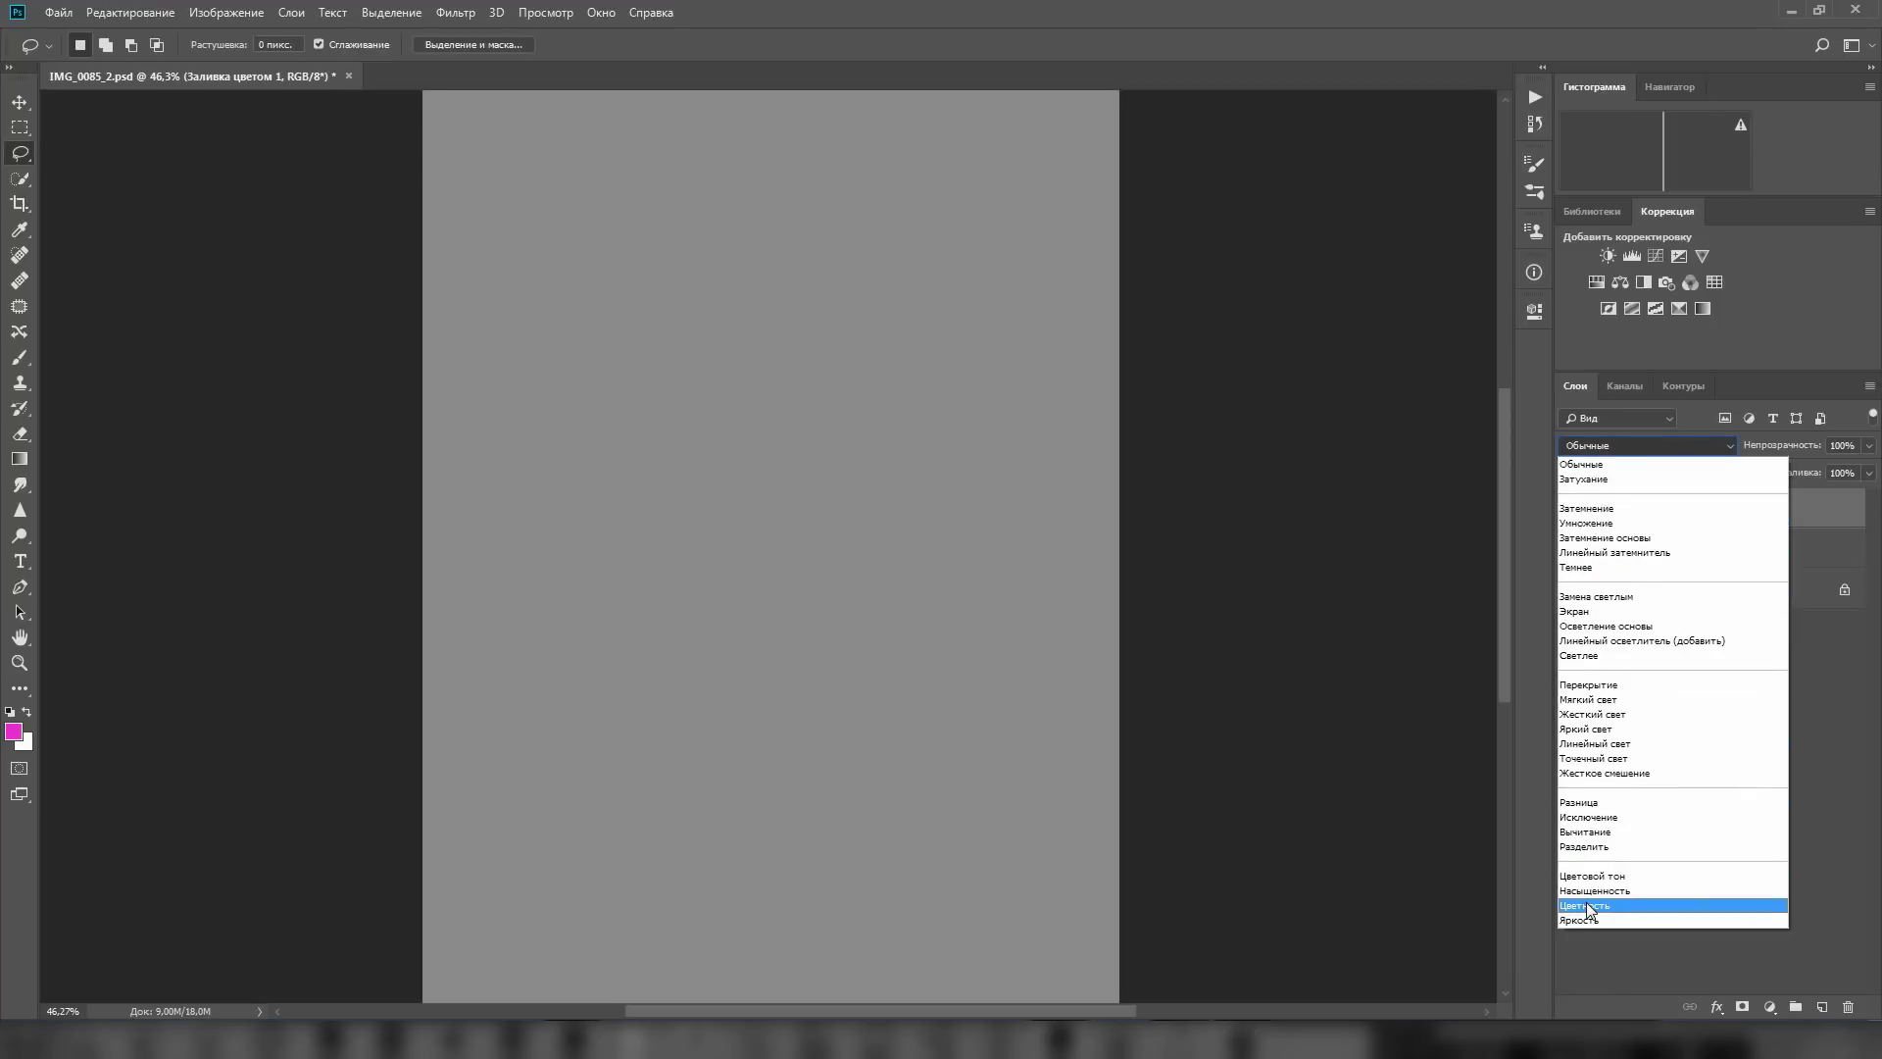
pyautogui.click(1590, 906)
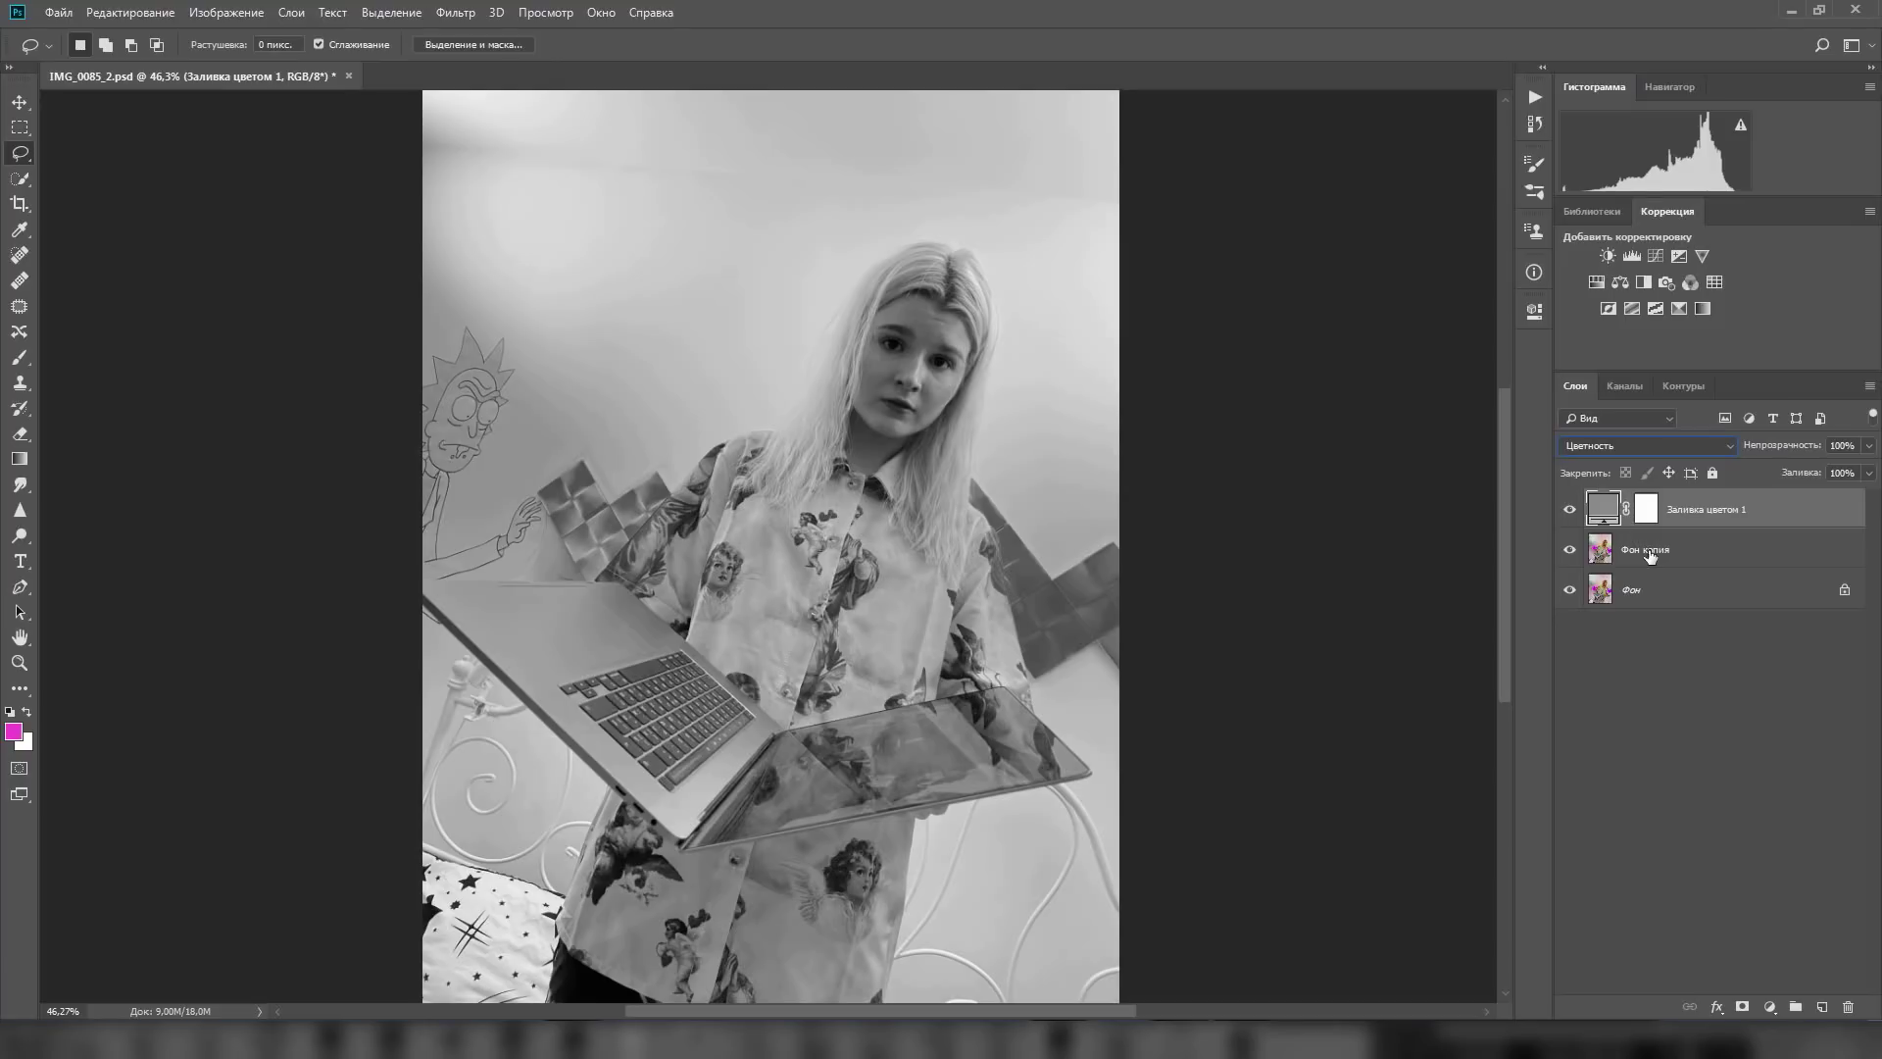
pyautogui.click(1666, 627)
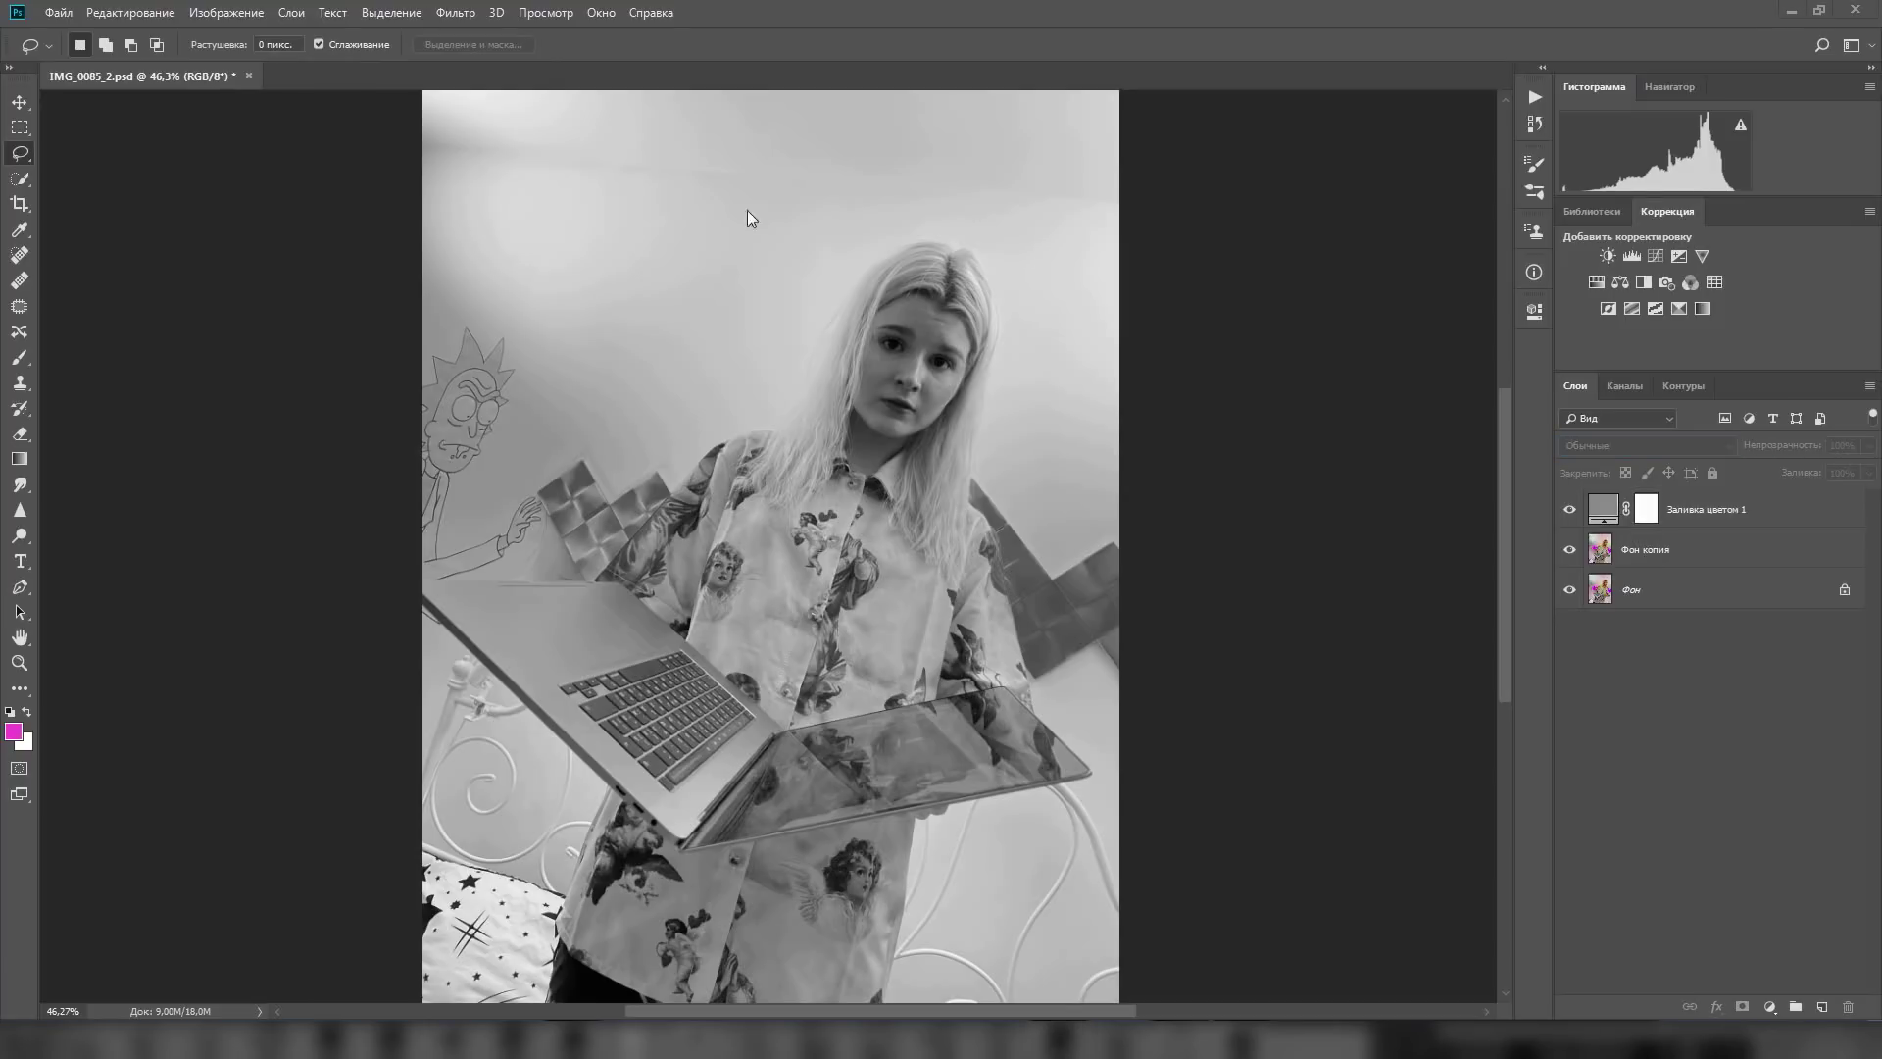
# Apply a 5.6-pixel Gaussian Blur to the Фон копия layer.
pyautogui.click(1694, 552)
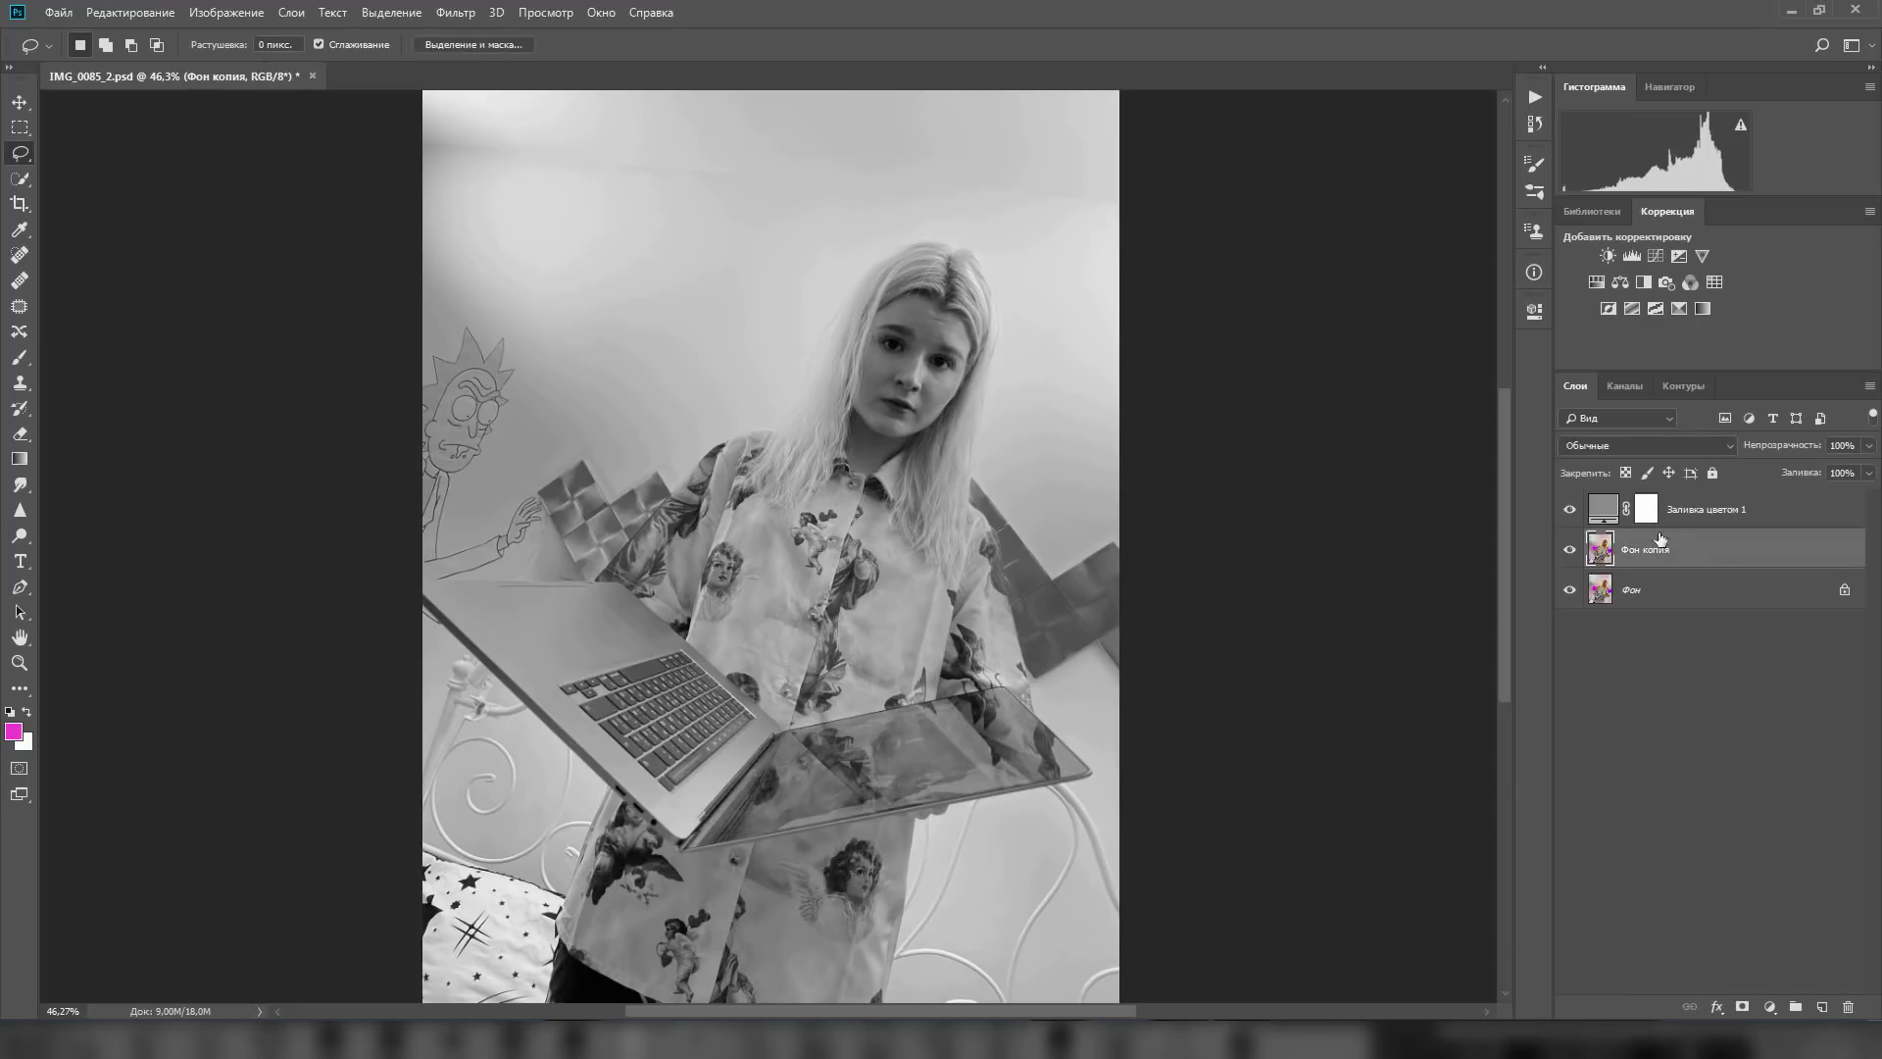
pyautogui.click(449, 15)
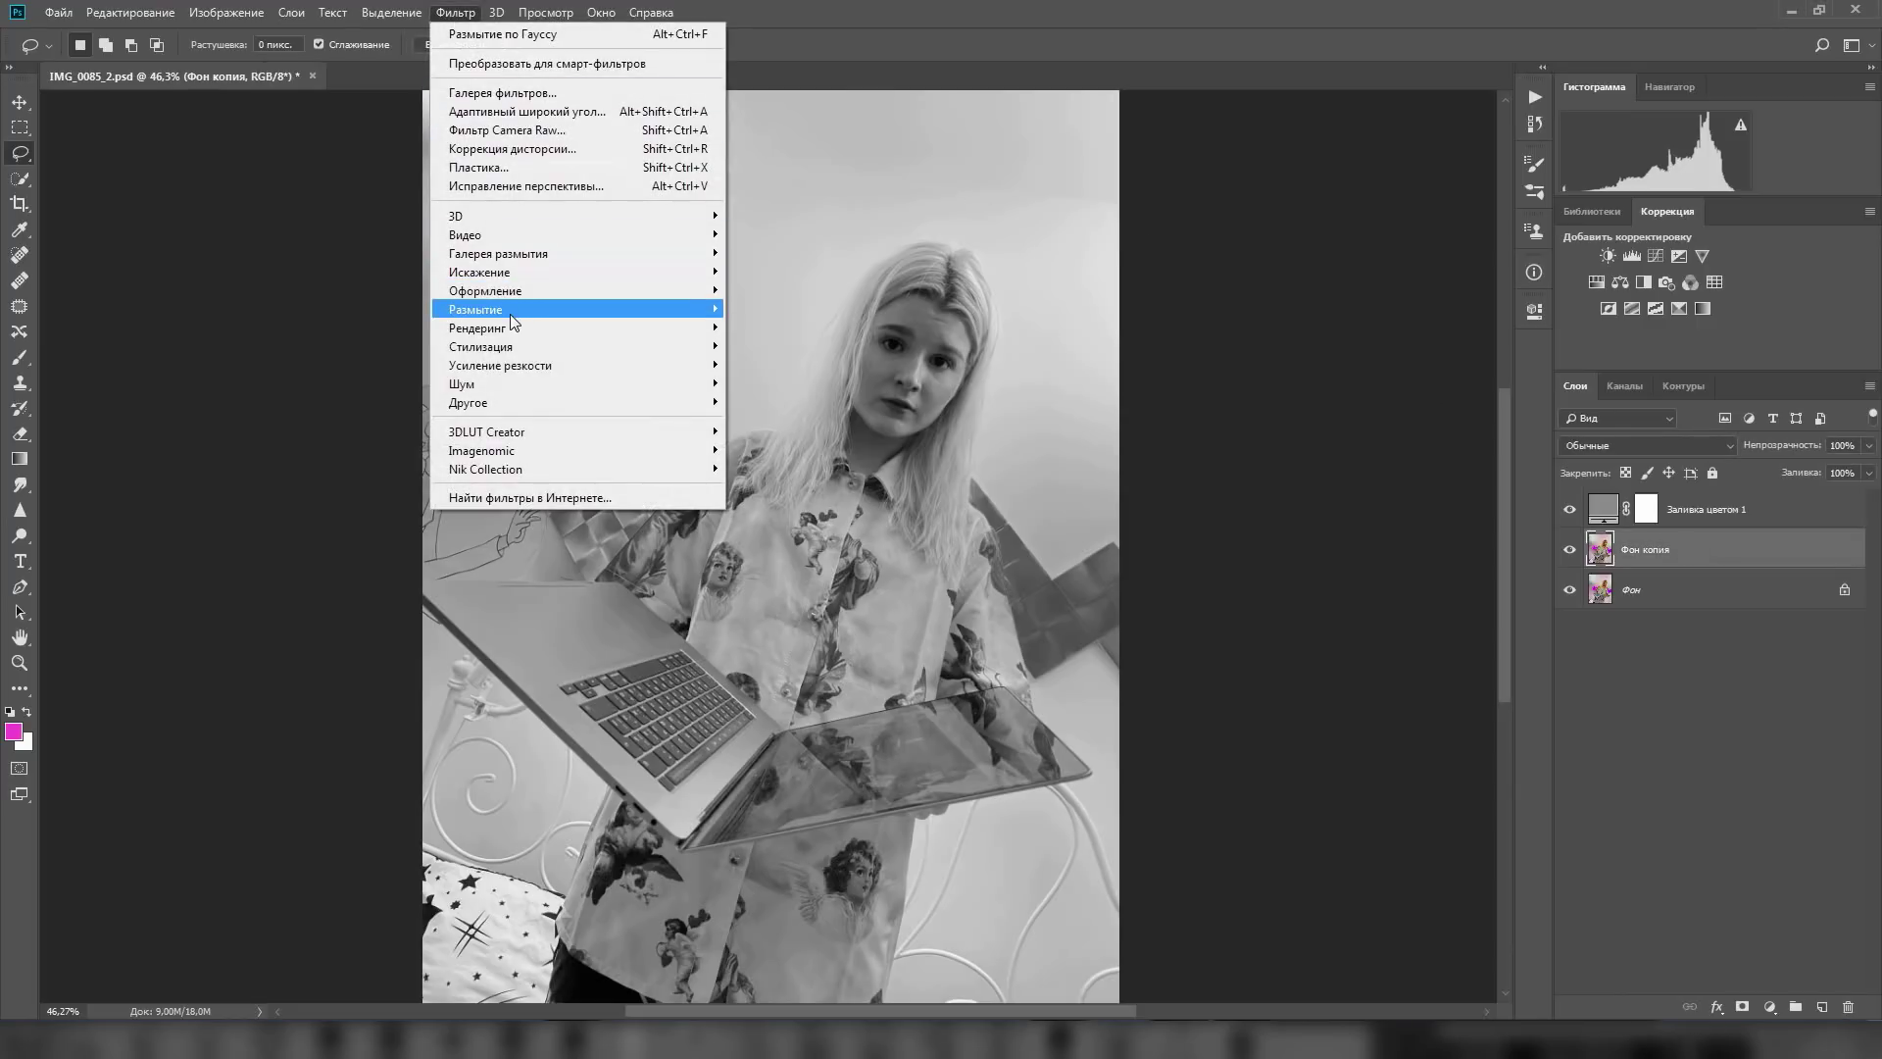
pyautogui.moveTo(581, 309)
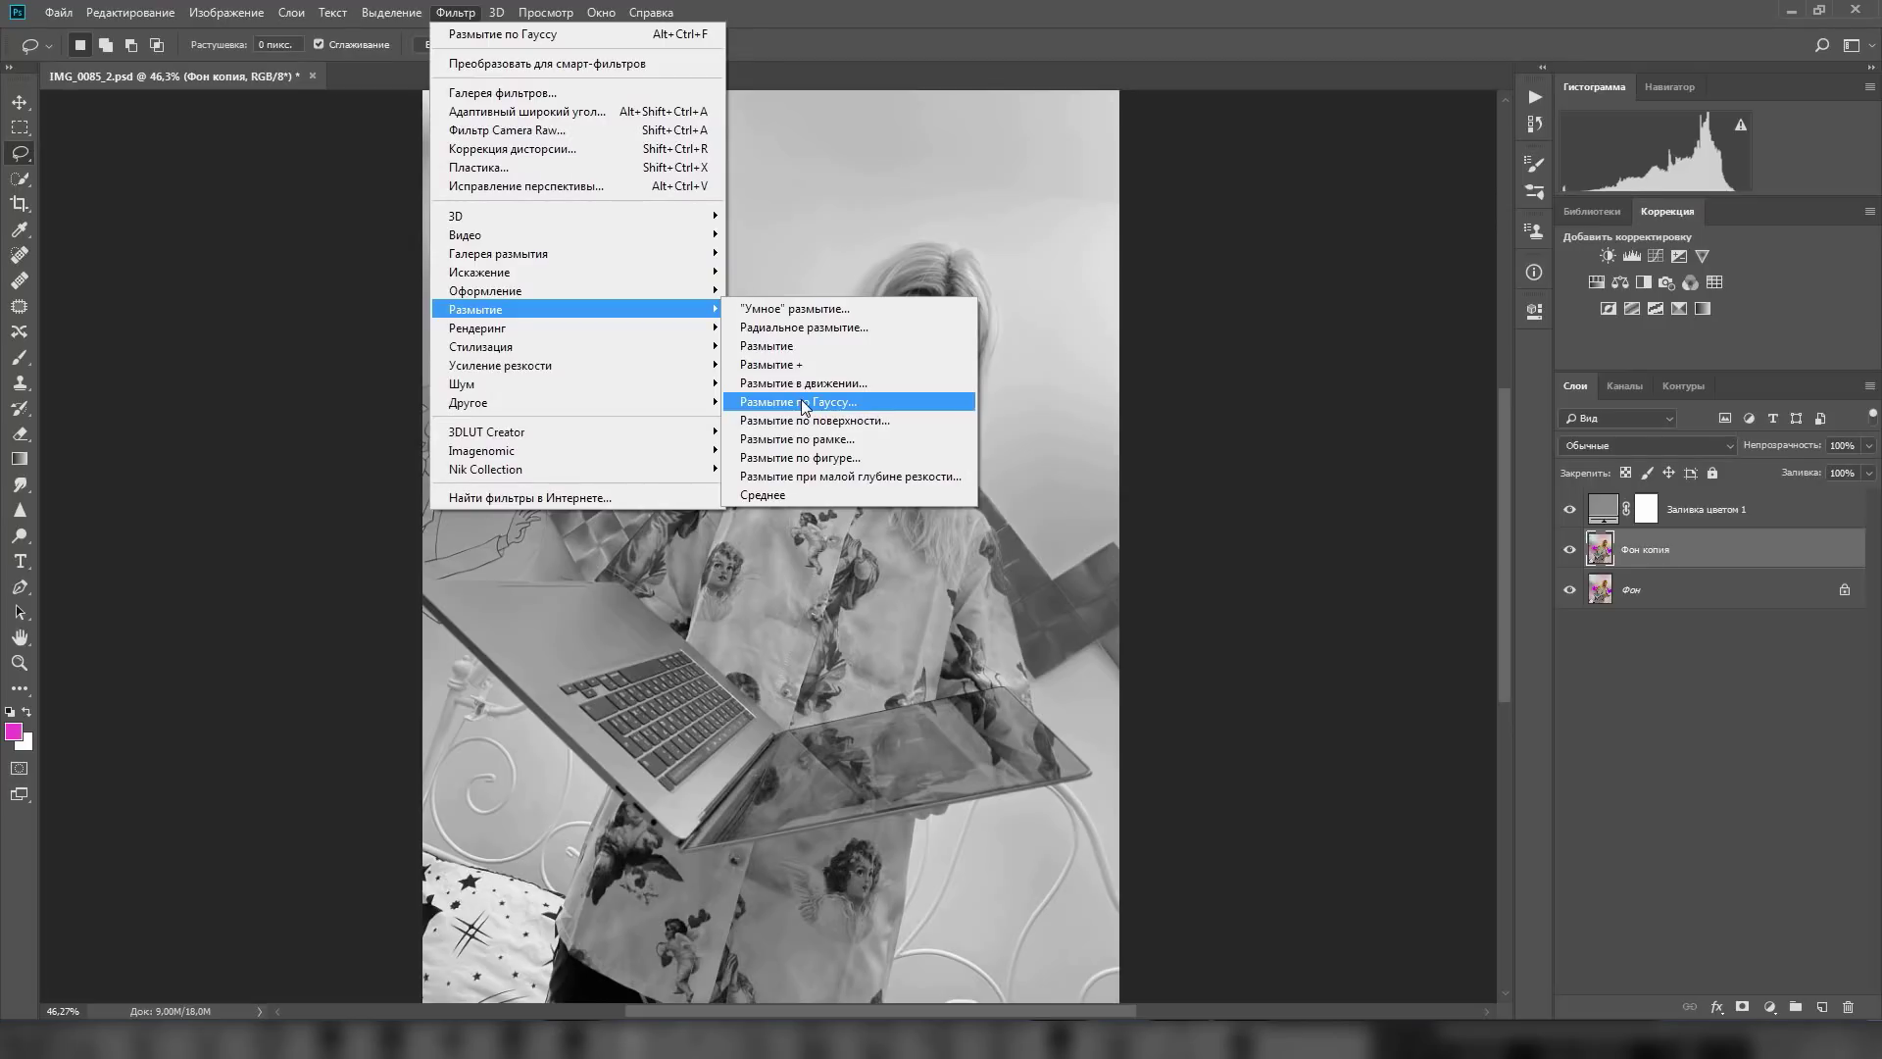
pyautogui.click(803, 404)
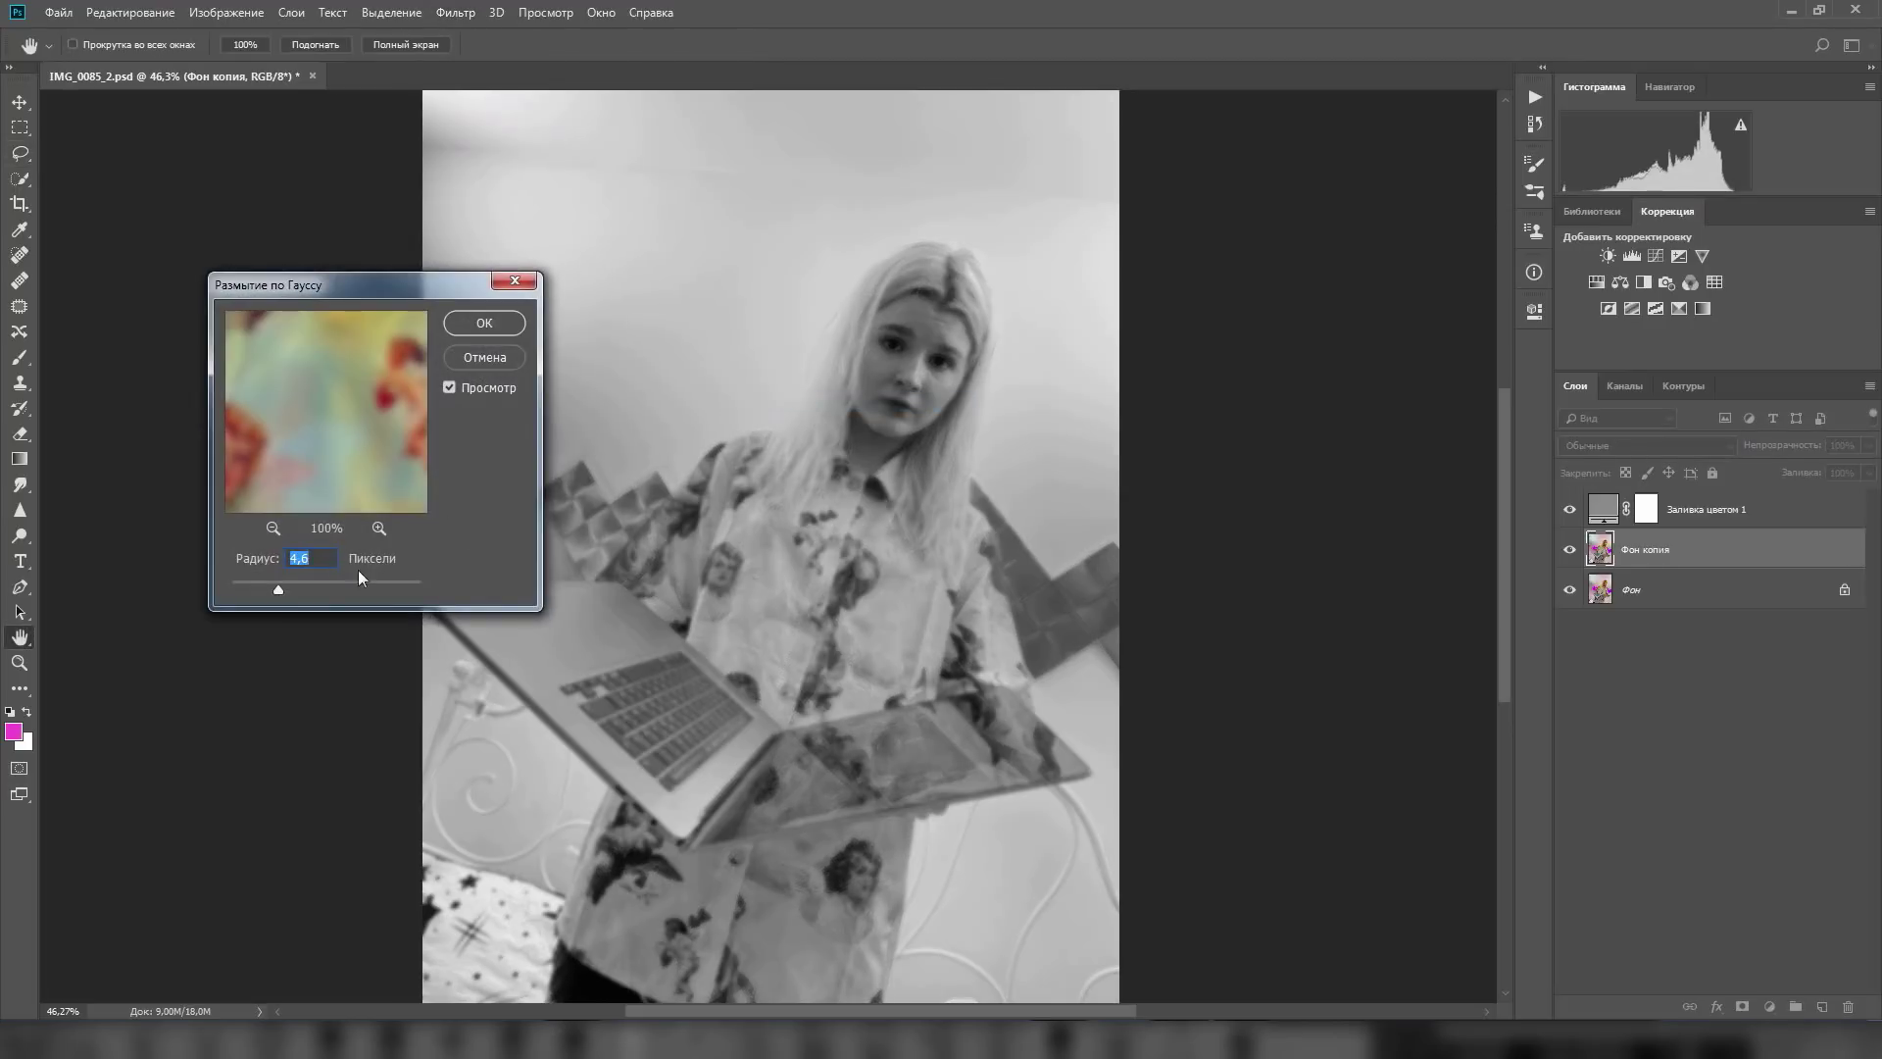
pyautogui.moveTo(227, 585); pyautogui.dragTo(276, 591)
pyautogui.click(465, 314)
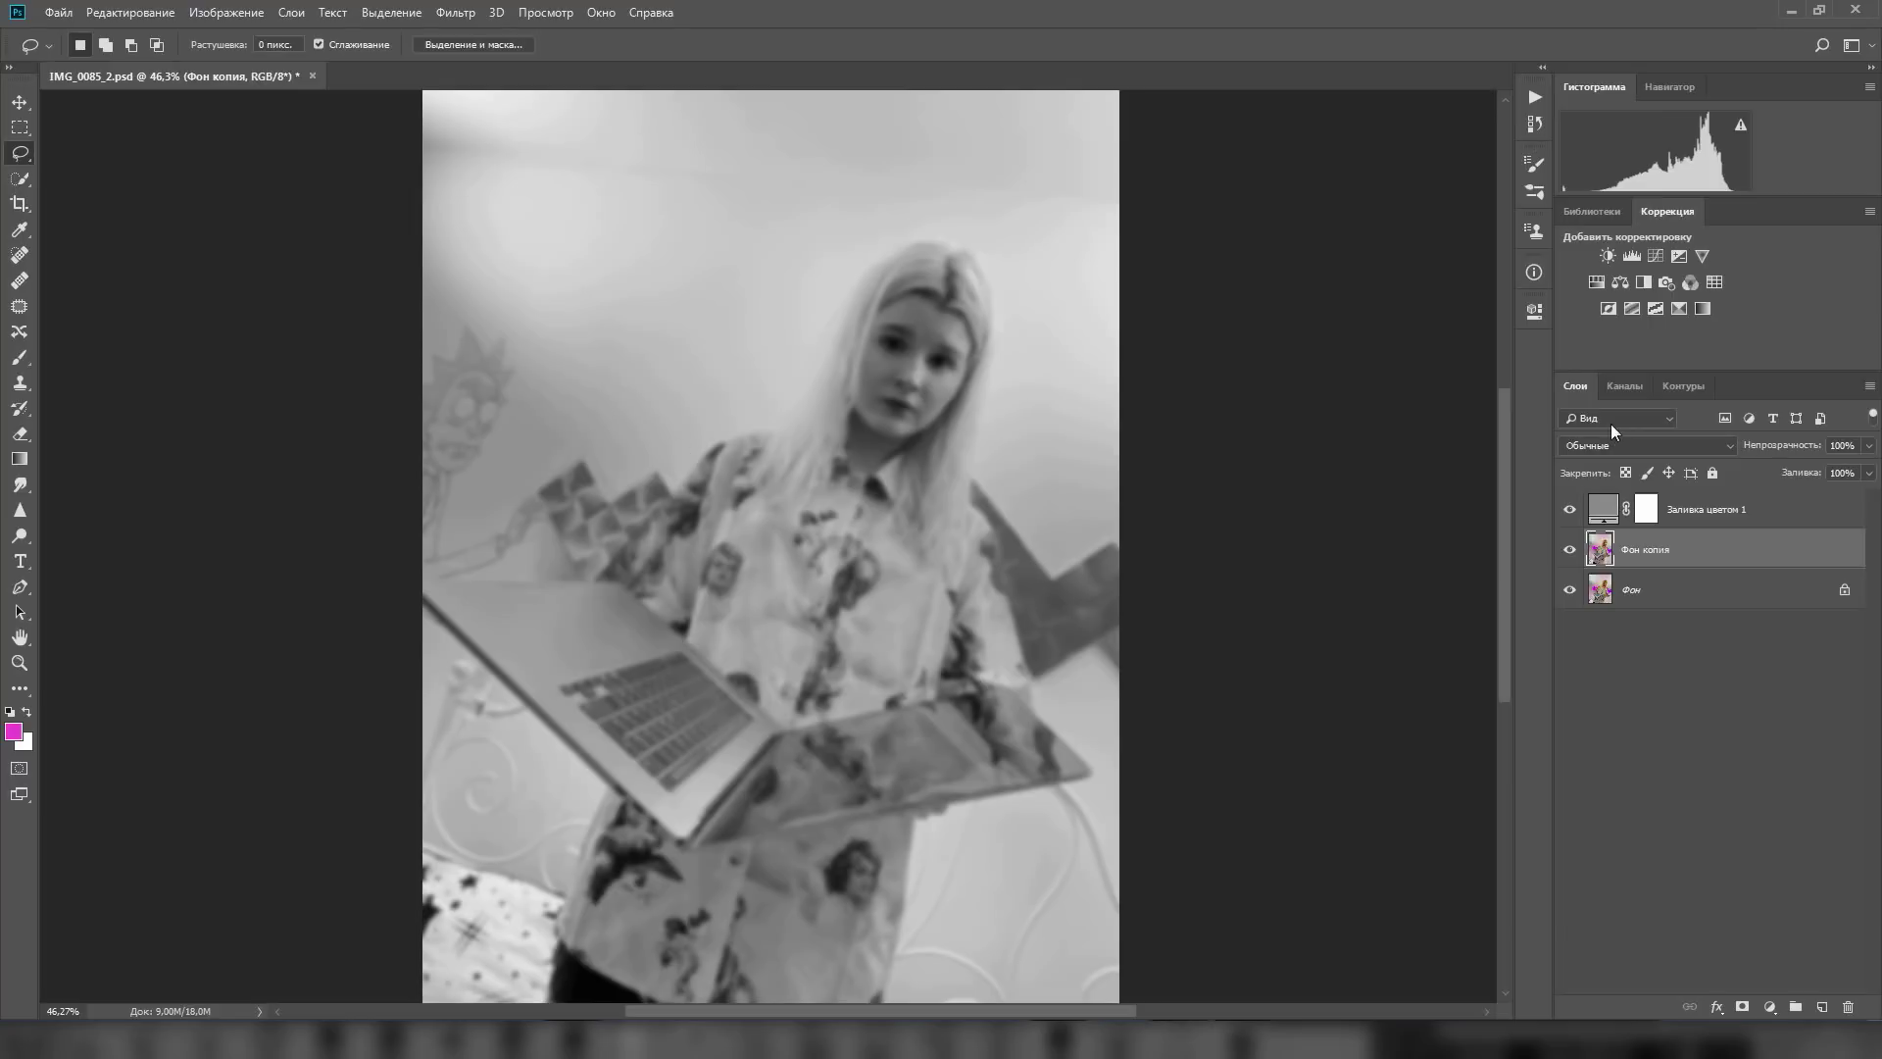
# Add a brightening Curves layer, Кривые 1, with its mask inverted to black.
pyautogui.press('o')
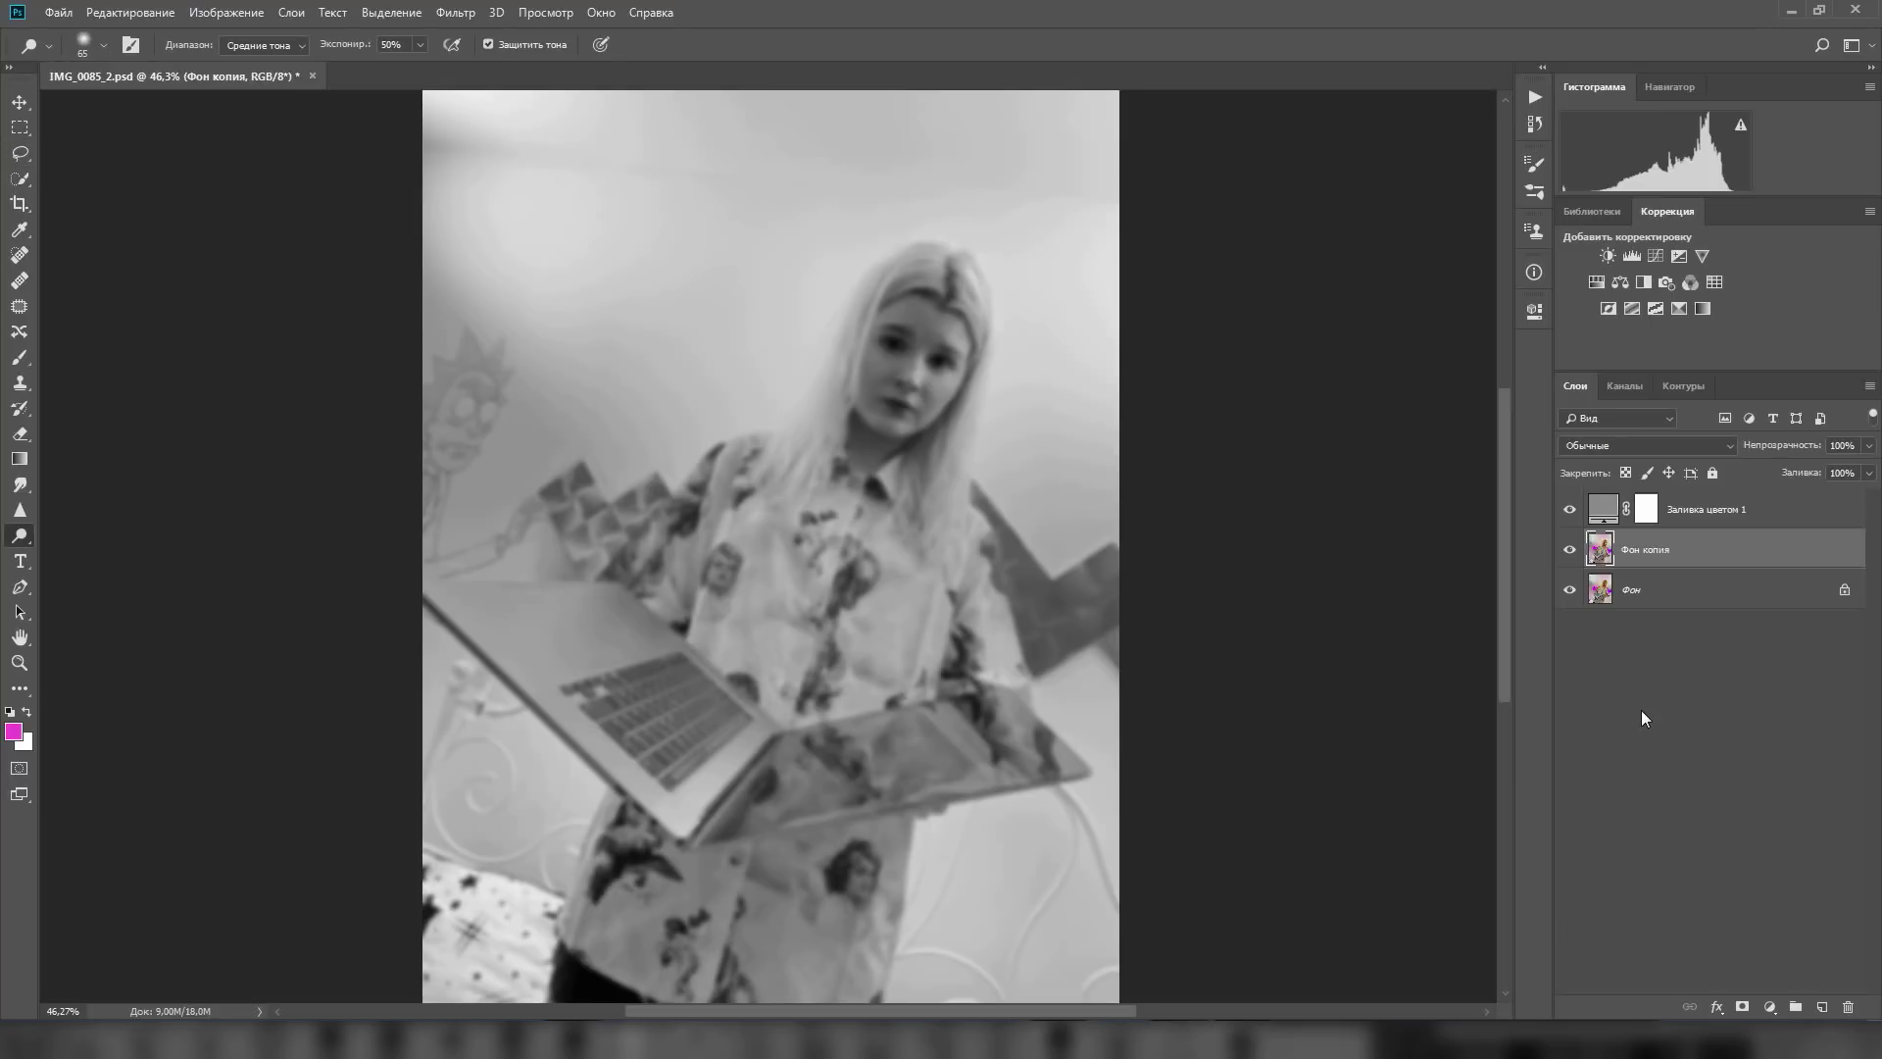
pyautogui.click(1656, 255)
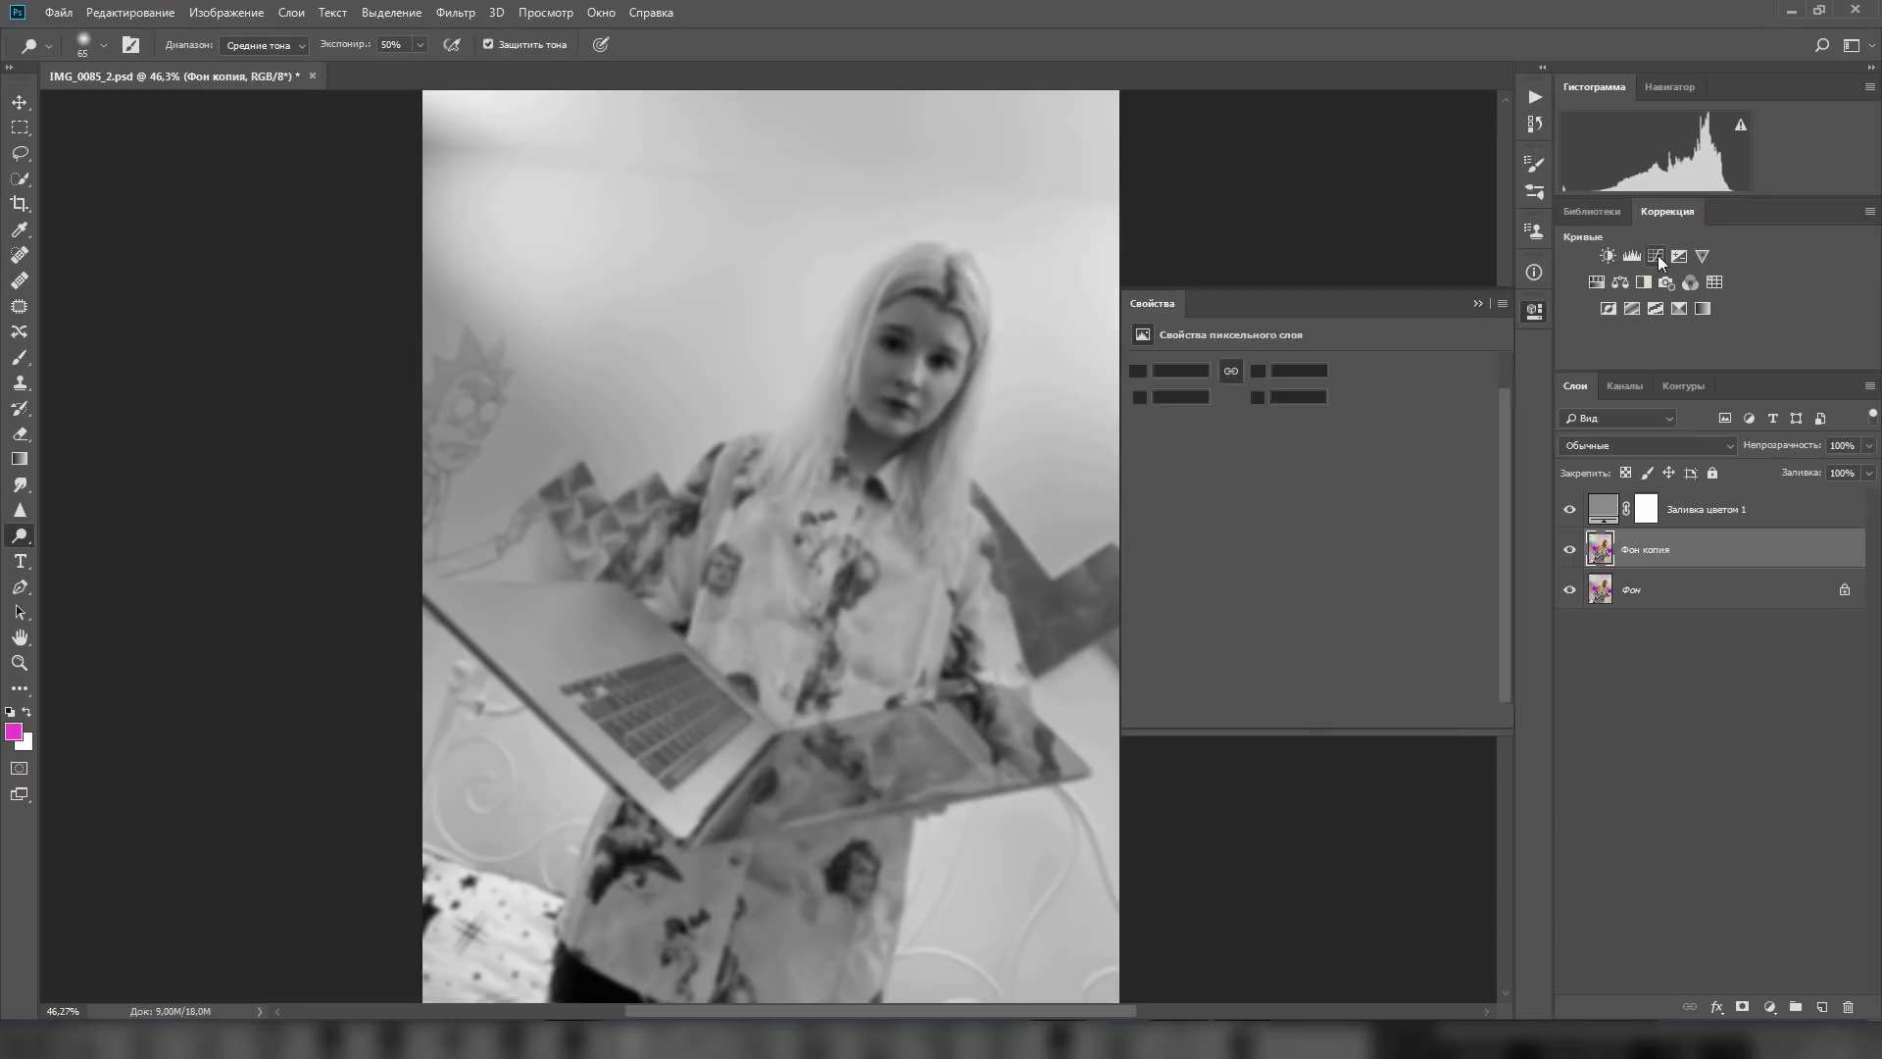
pyautogui.moveTo(1314, 549); pyautogui.dragTo(1314, 522)
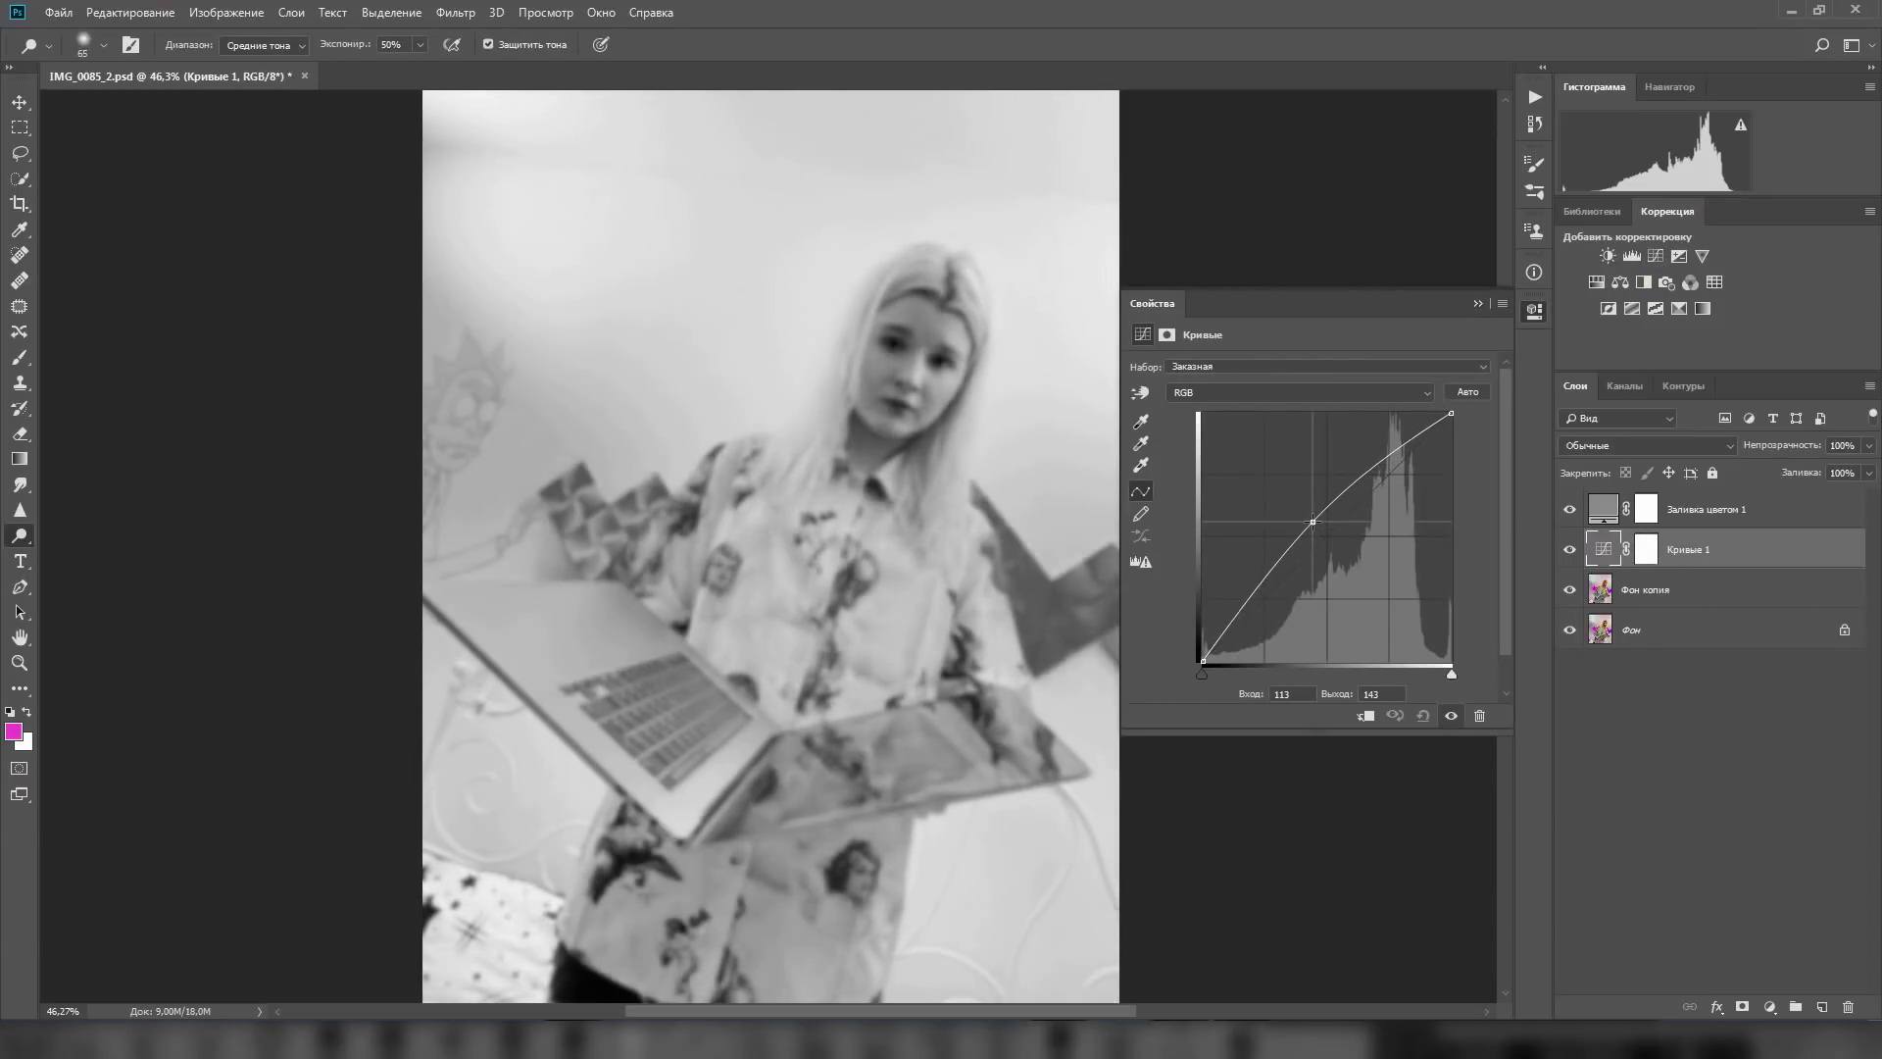
pyautogui.click(1648, 550)
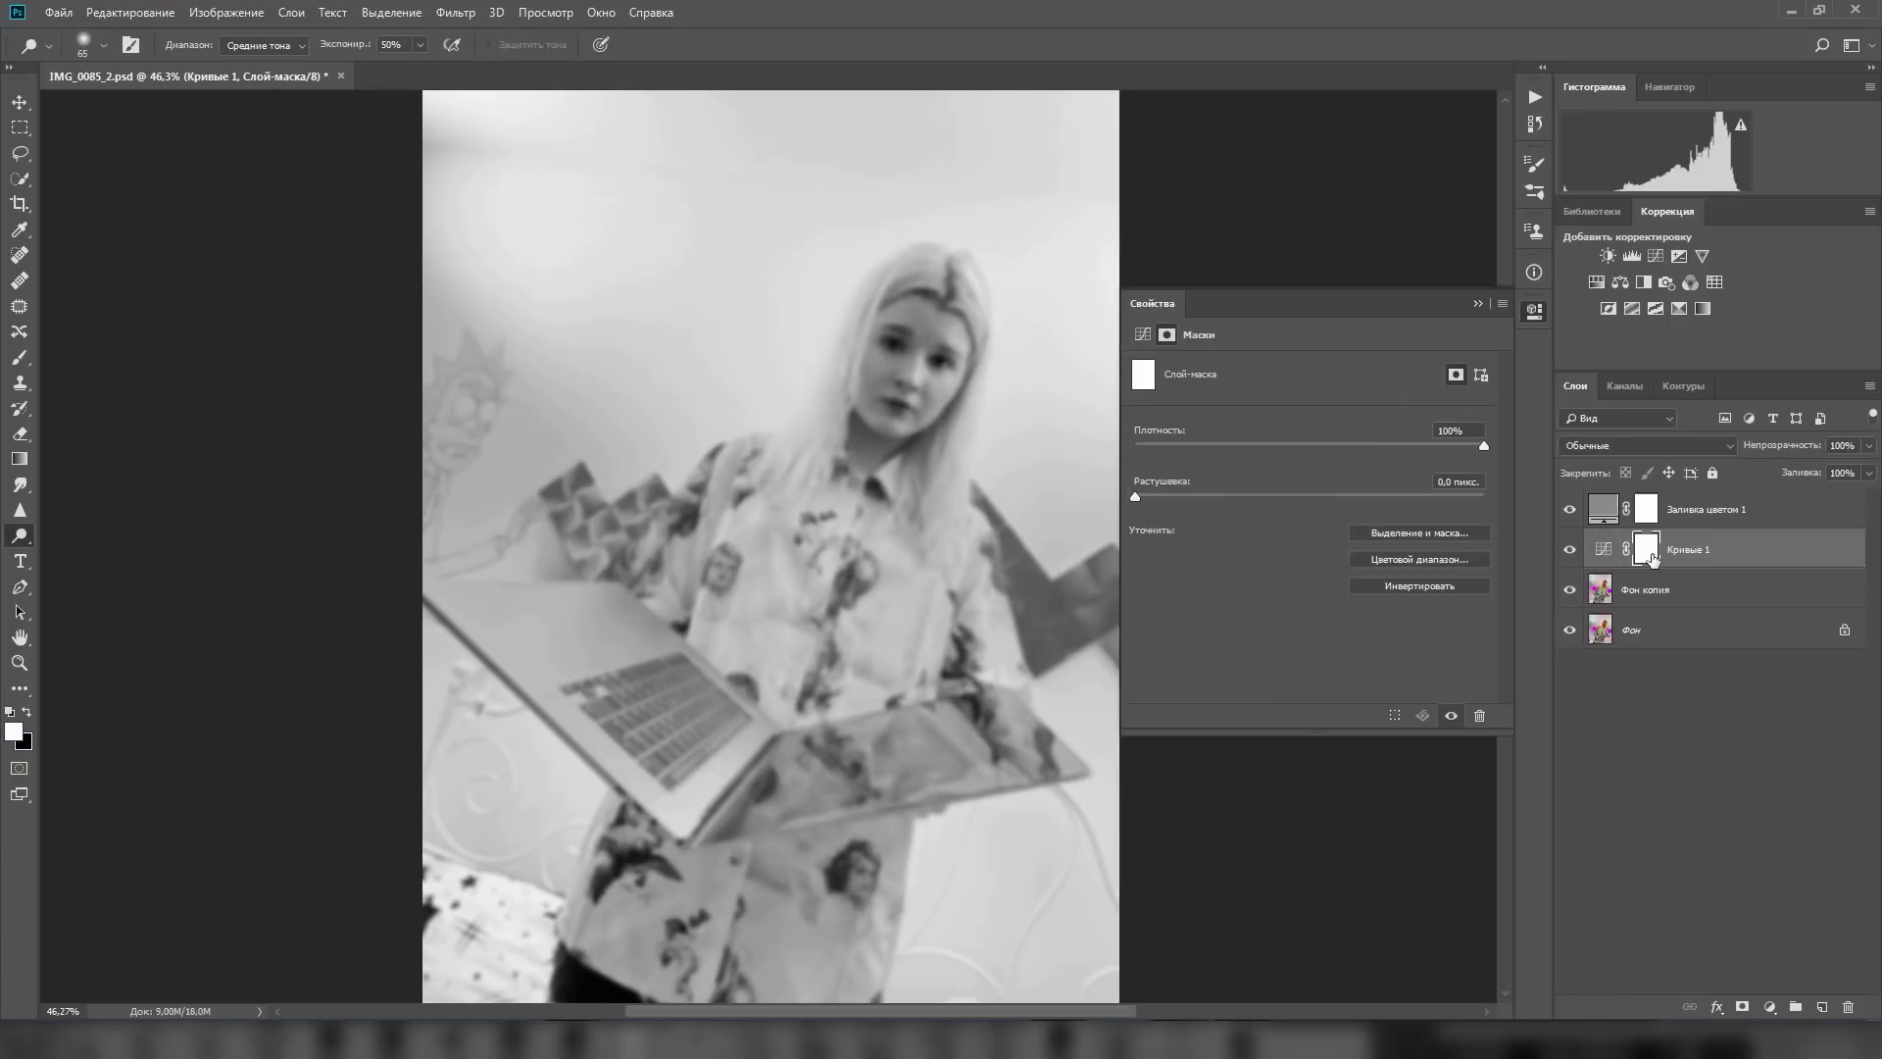
pyautogui.click(1403, 586)
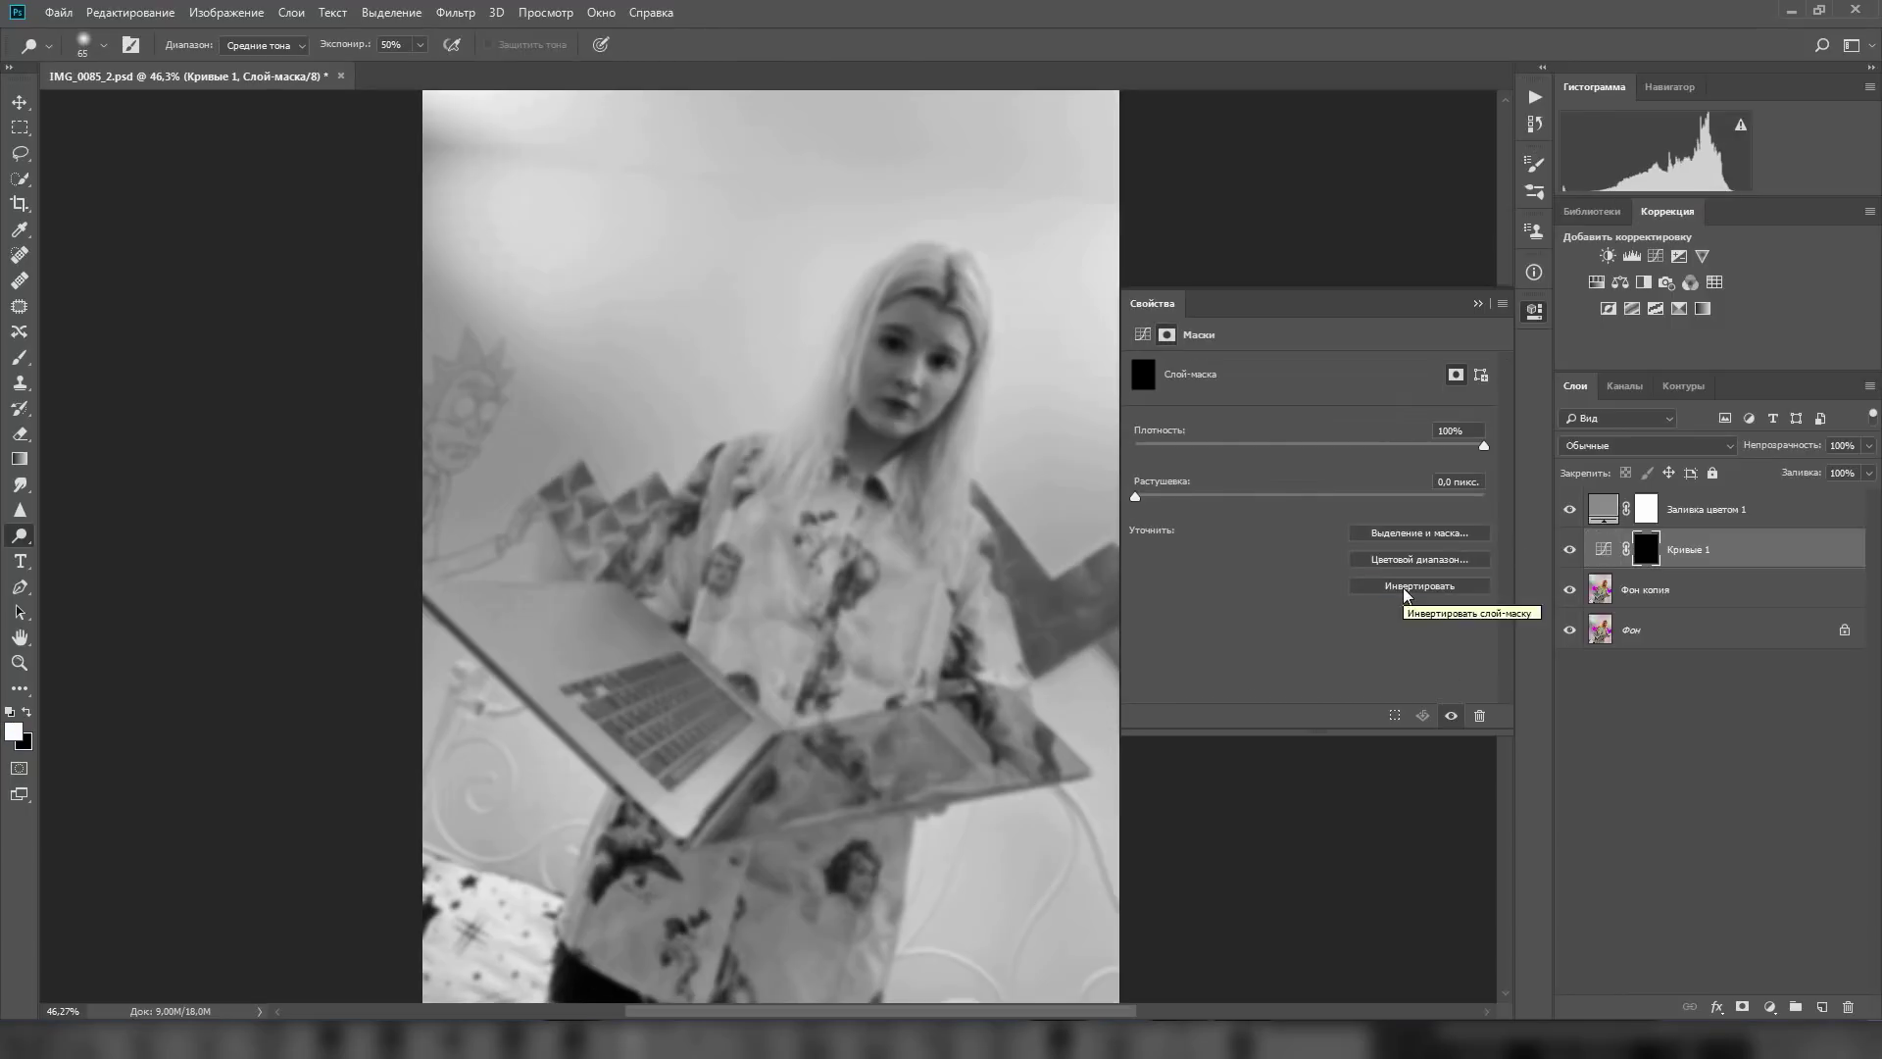
pyautogui.click(1534, 311)
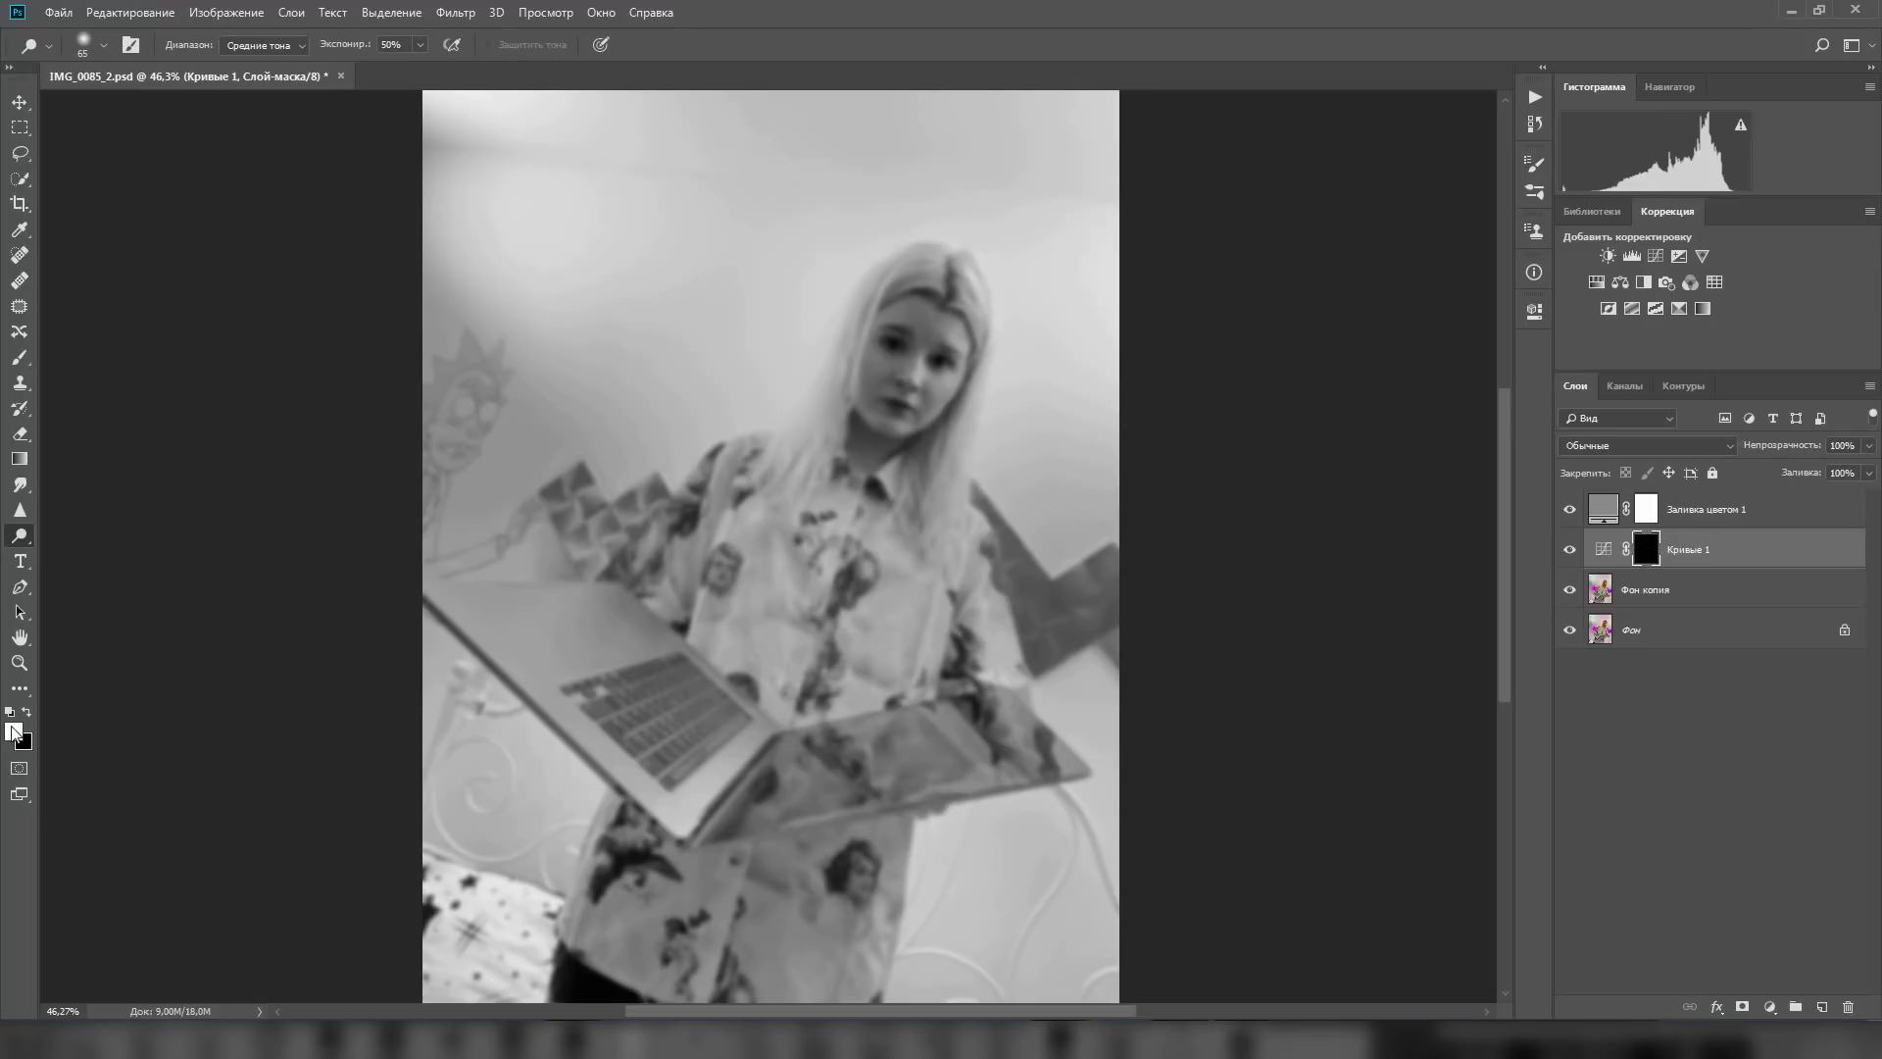
pyautogui.click(20, 360)
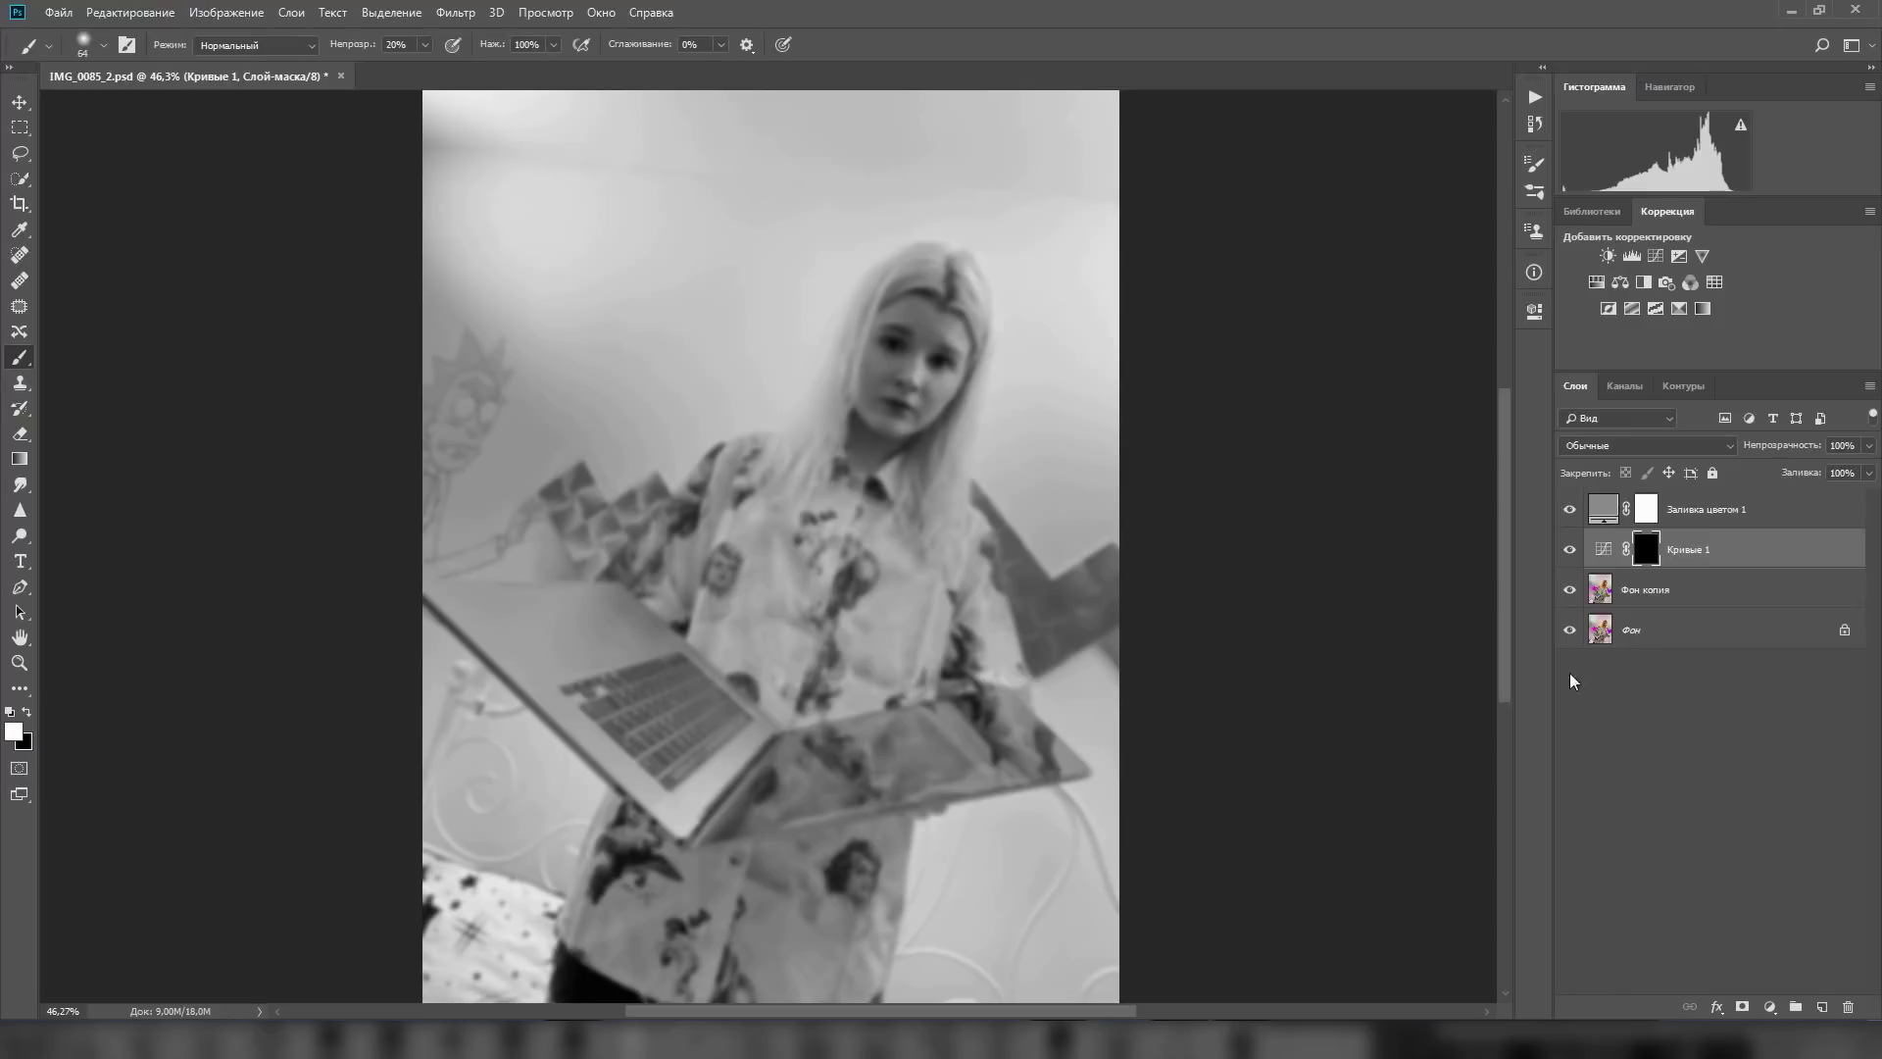
# Paint a first brightening stroke on the Кривые 1 mask, then undo it via History.
pyautogui.press('0')
pyautogui.rightClick(1010, 490)
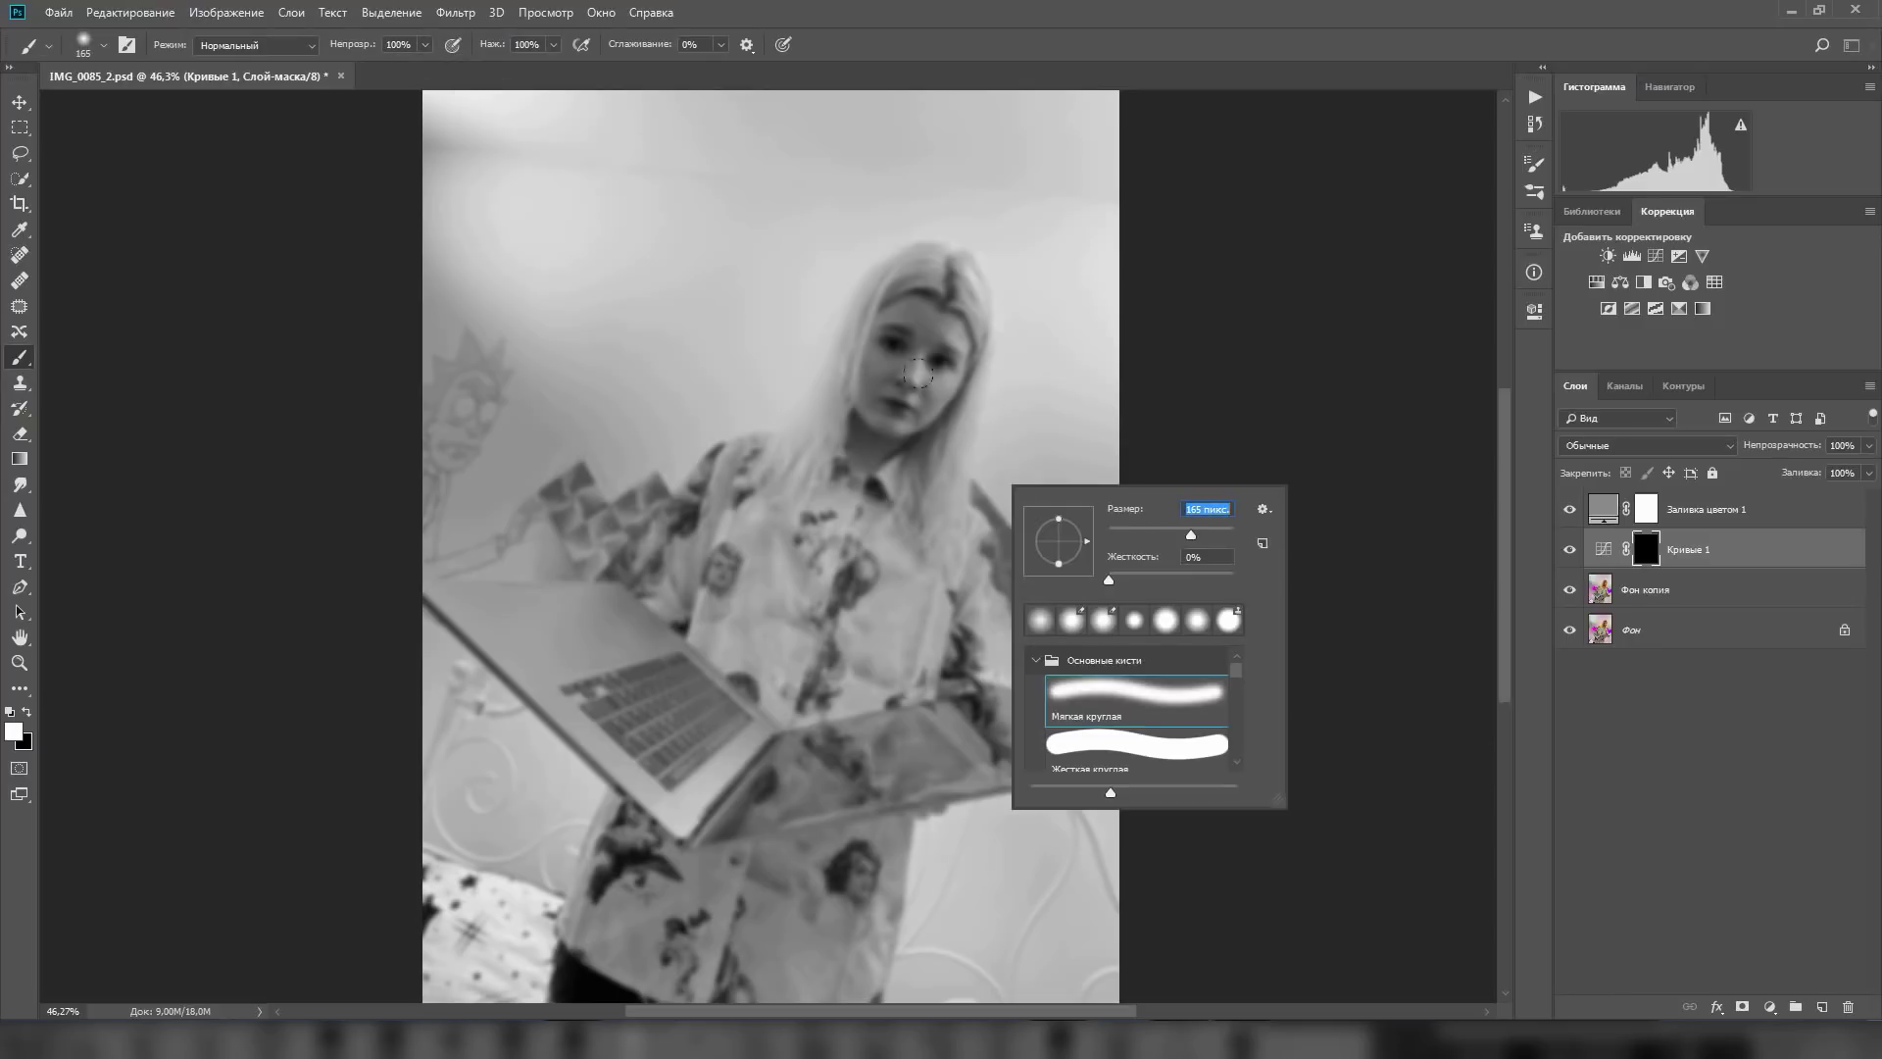
pyautogui.press('Return')
pyautogui.moveTo(919, 373); pyautogui.dragTo(852, 343)
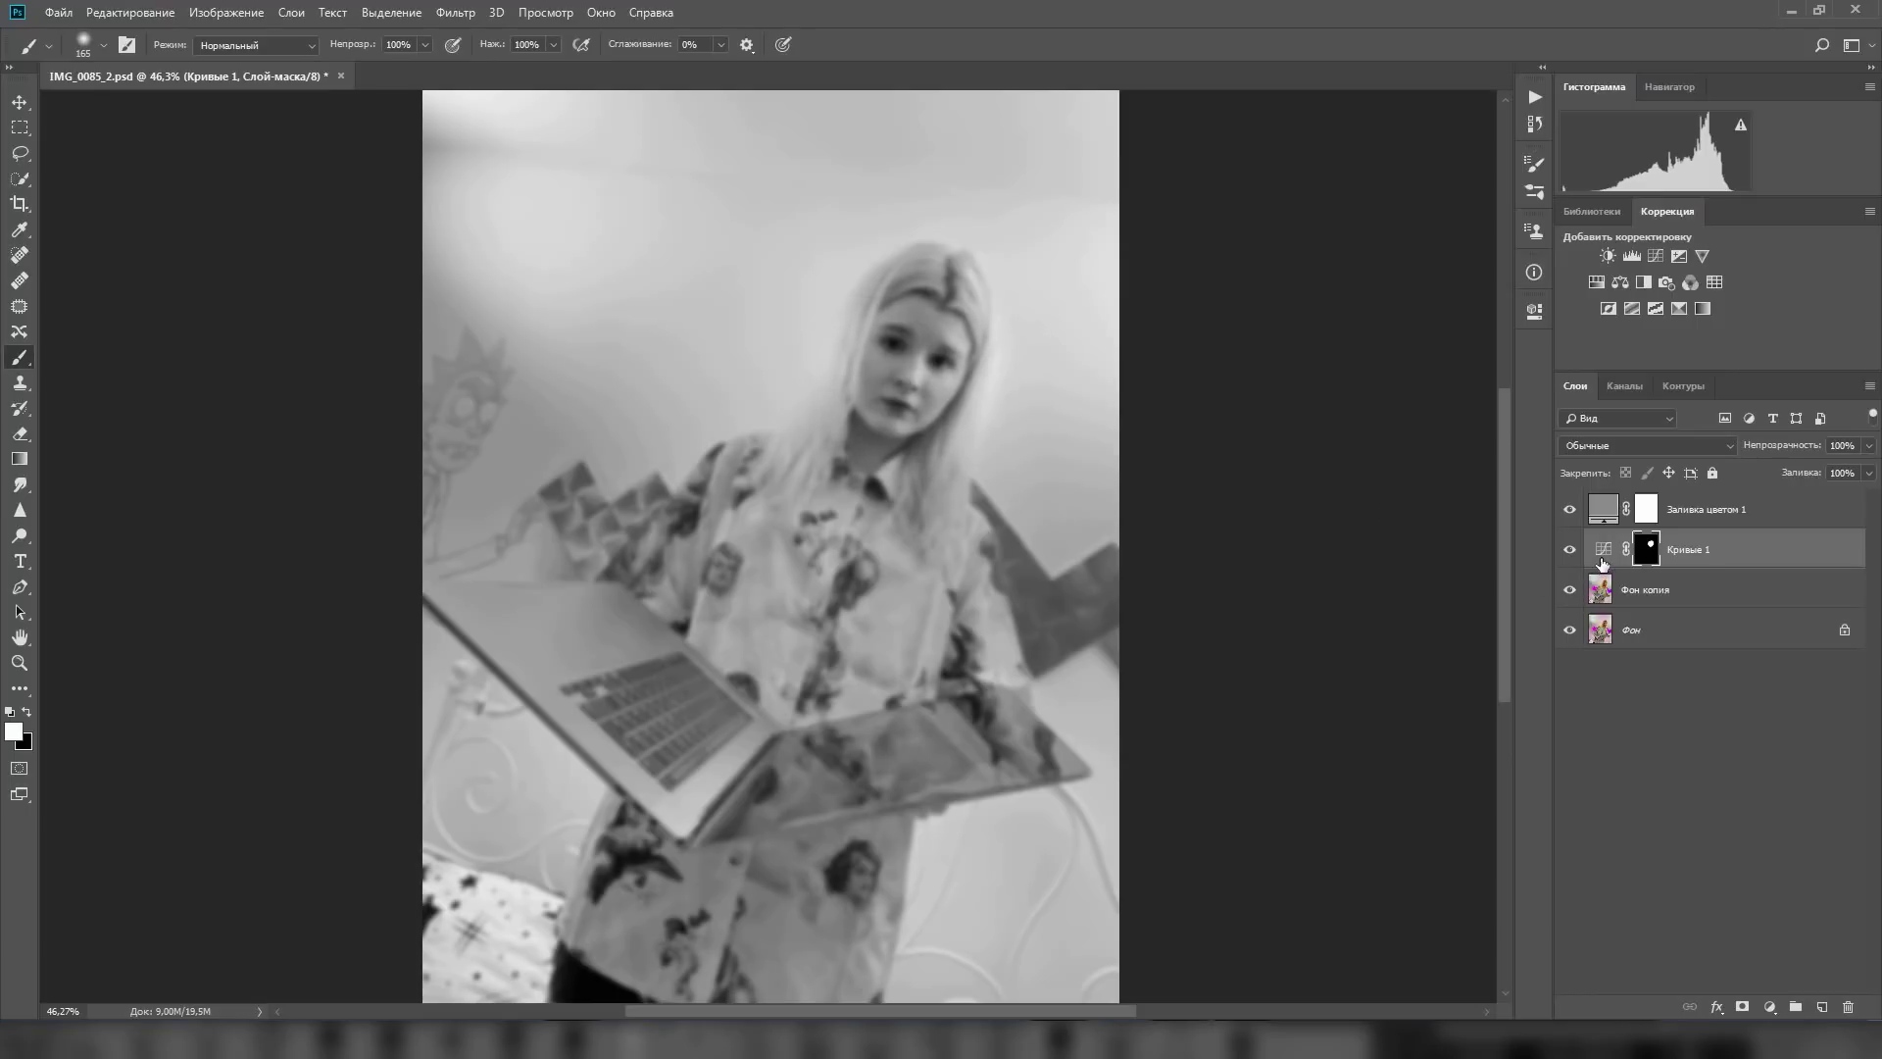
pyautogui.click(1603, 555)
pyautogui.doubleClick(1603, 552)
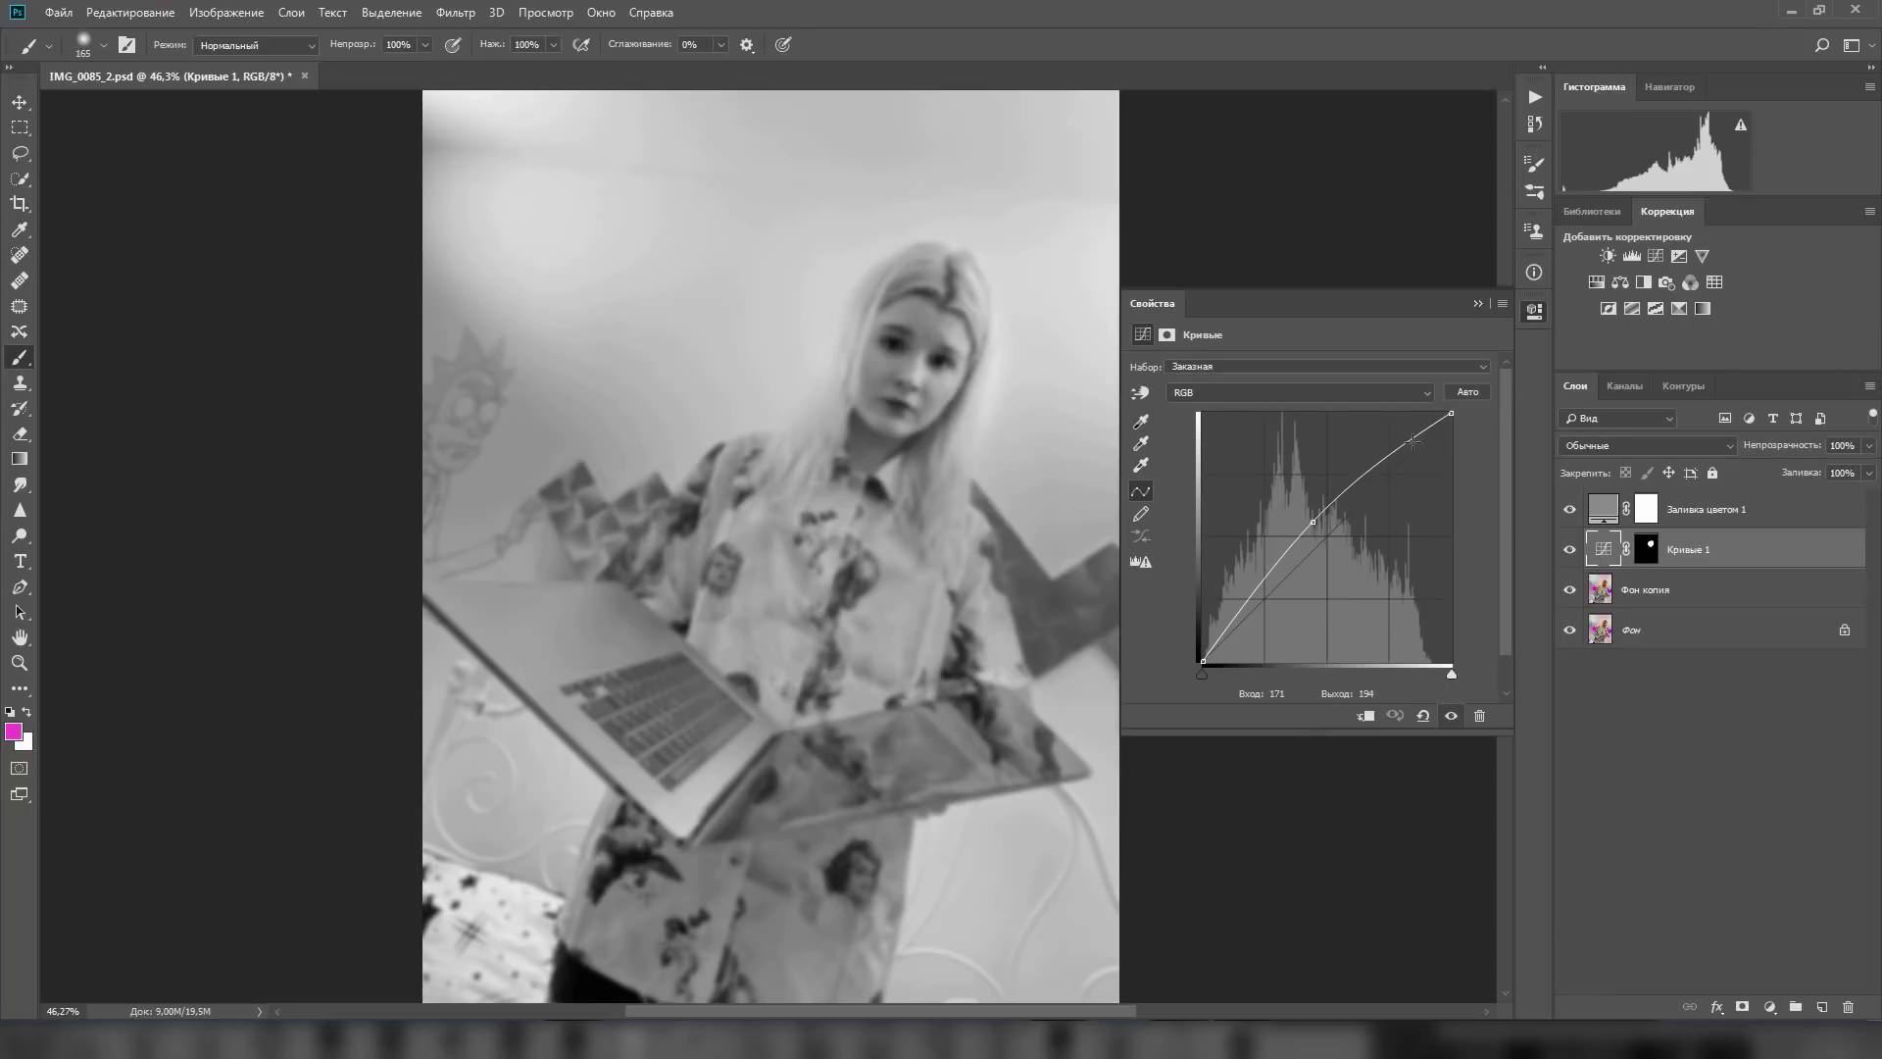
pyautogui.click(1647, 549)
pyautogui.click(1535, 124)
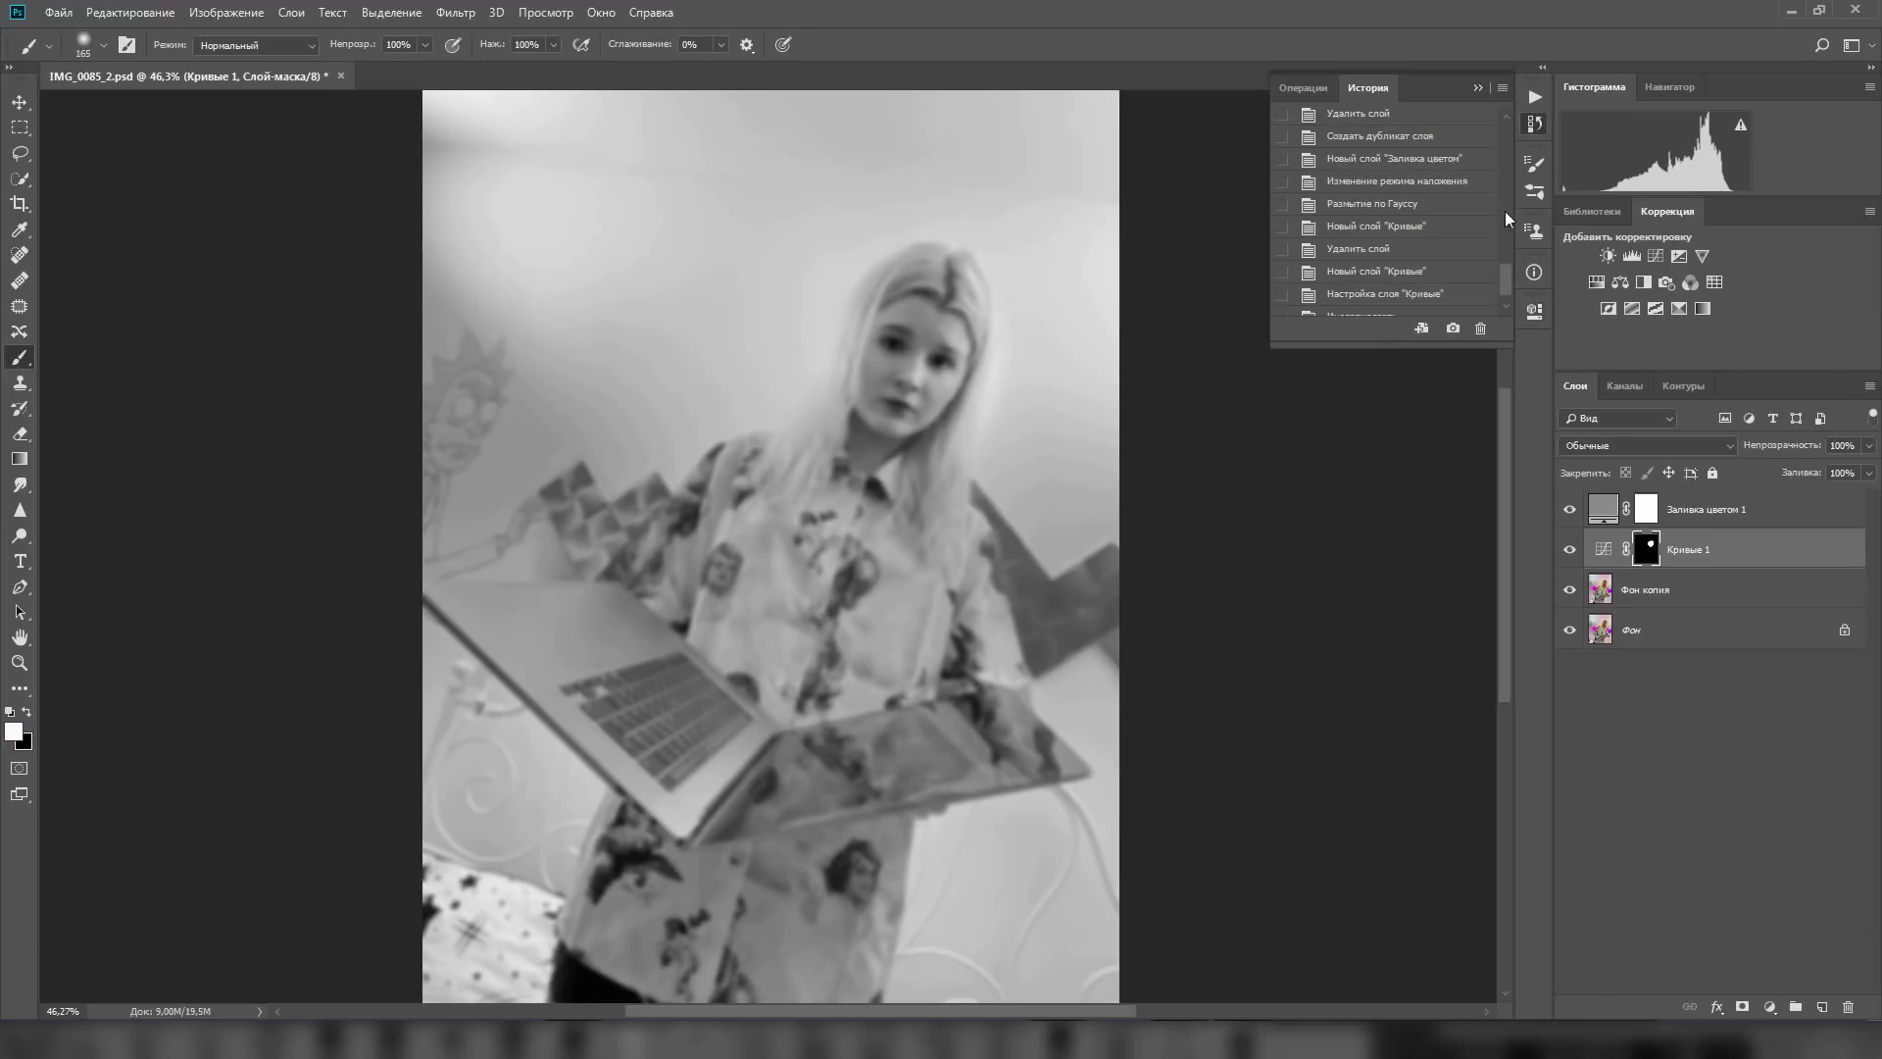
pyautogui.click(1372, 283)
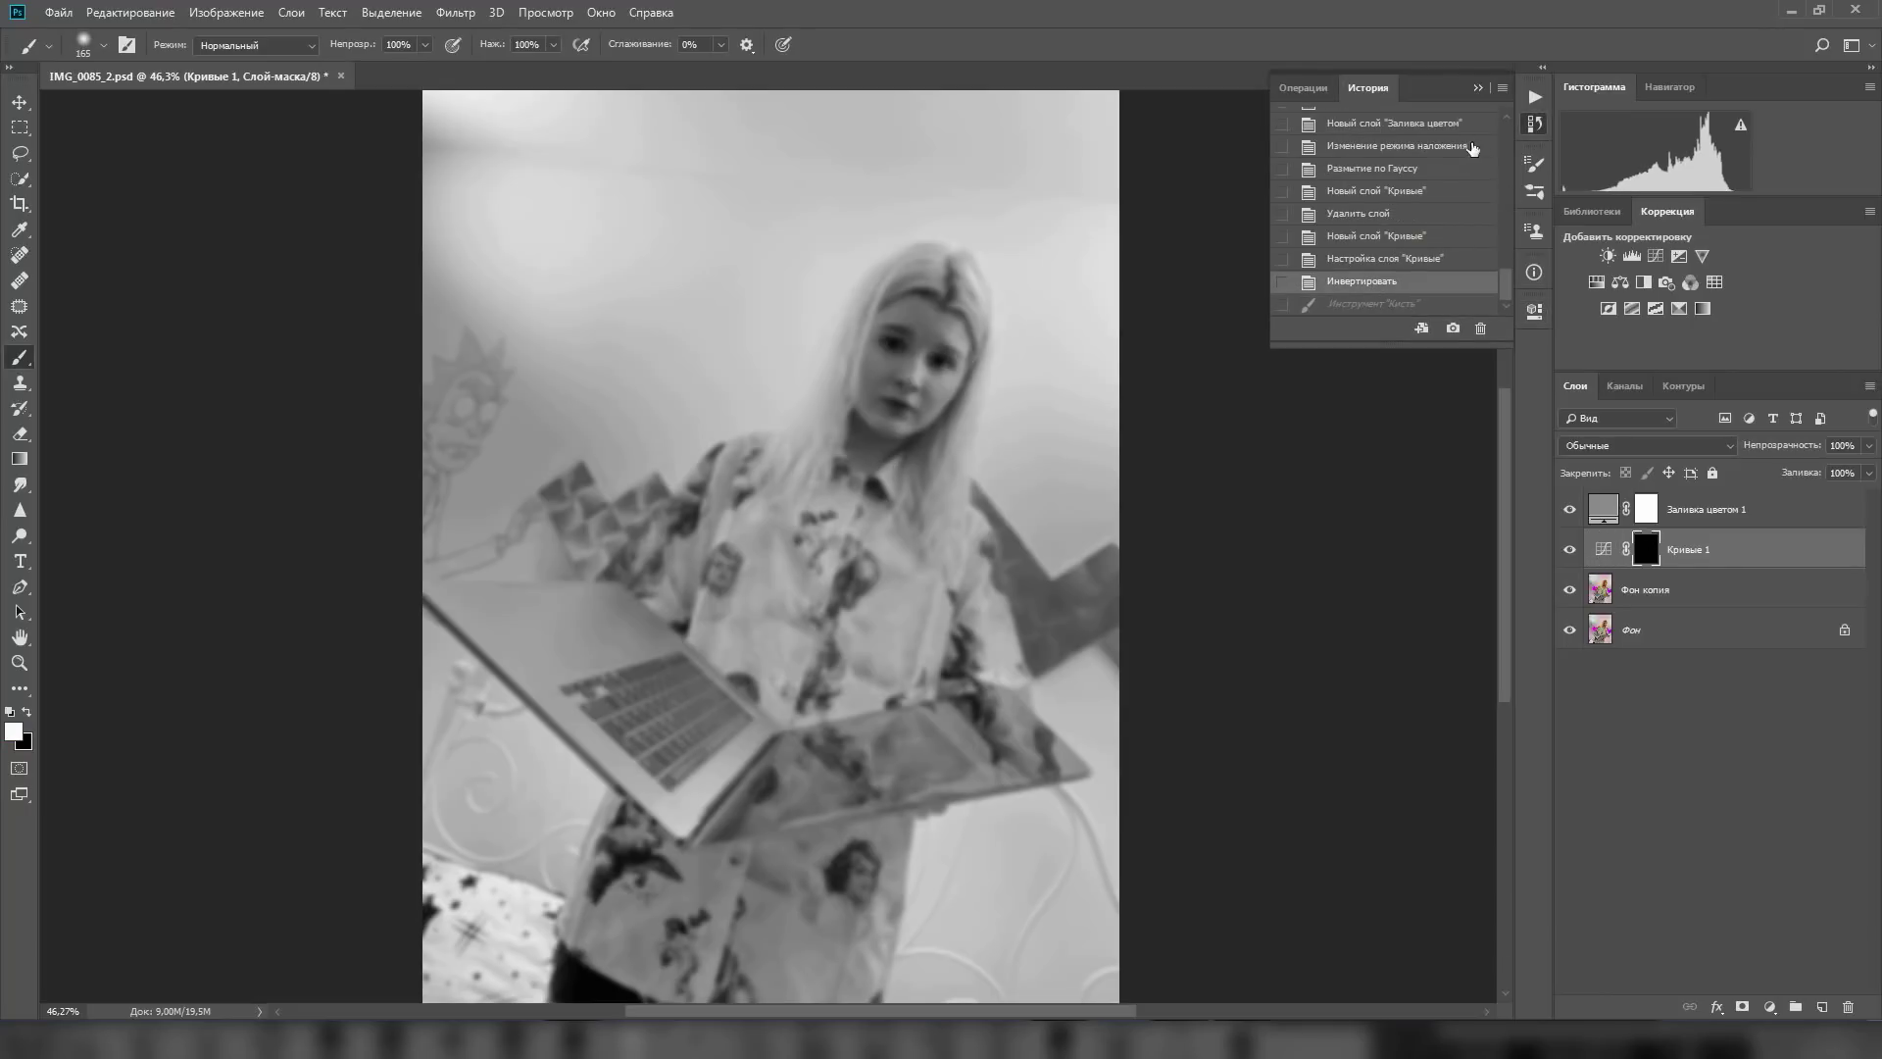
pyautogui.click(1477, 88)
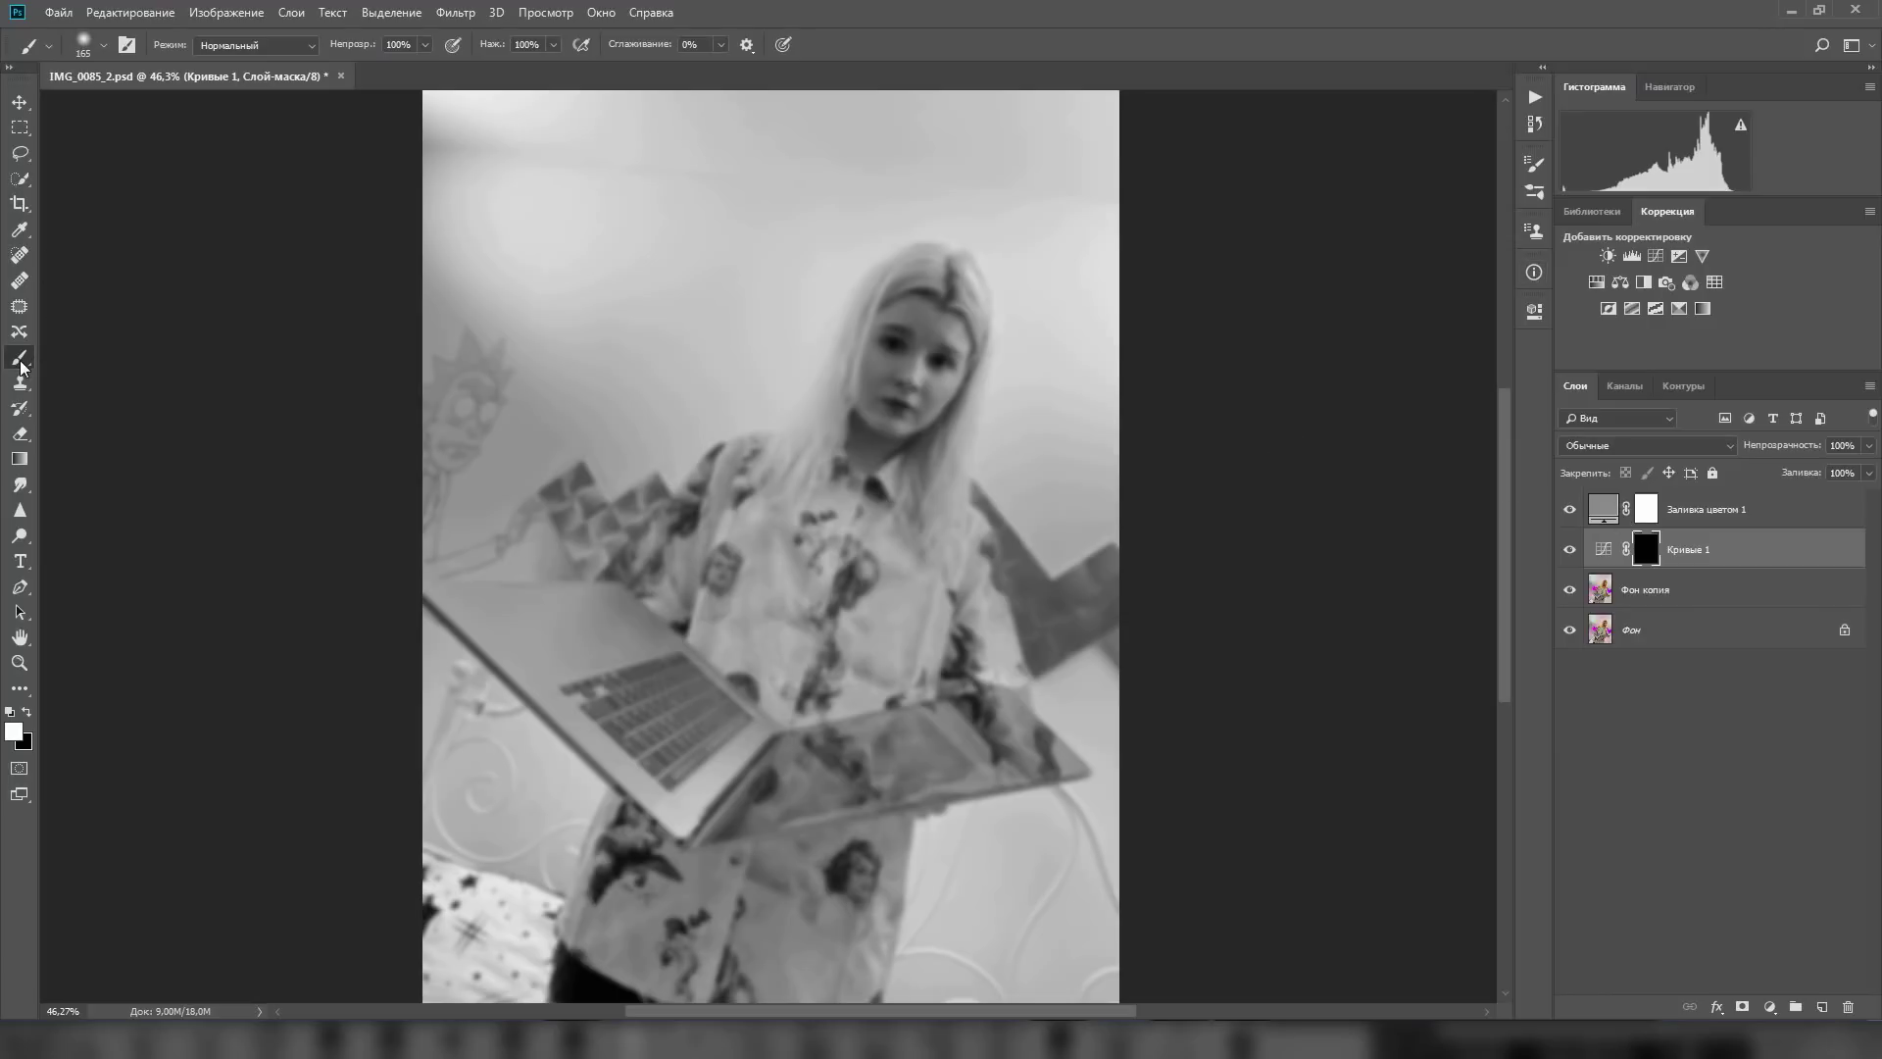
# Paint the Кривые 1 mask at 10% brush opacity to brighten the top area.
pyautogui.rightClick(872, 457)
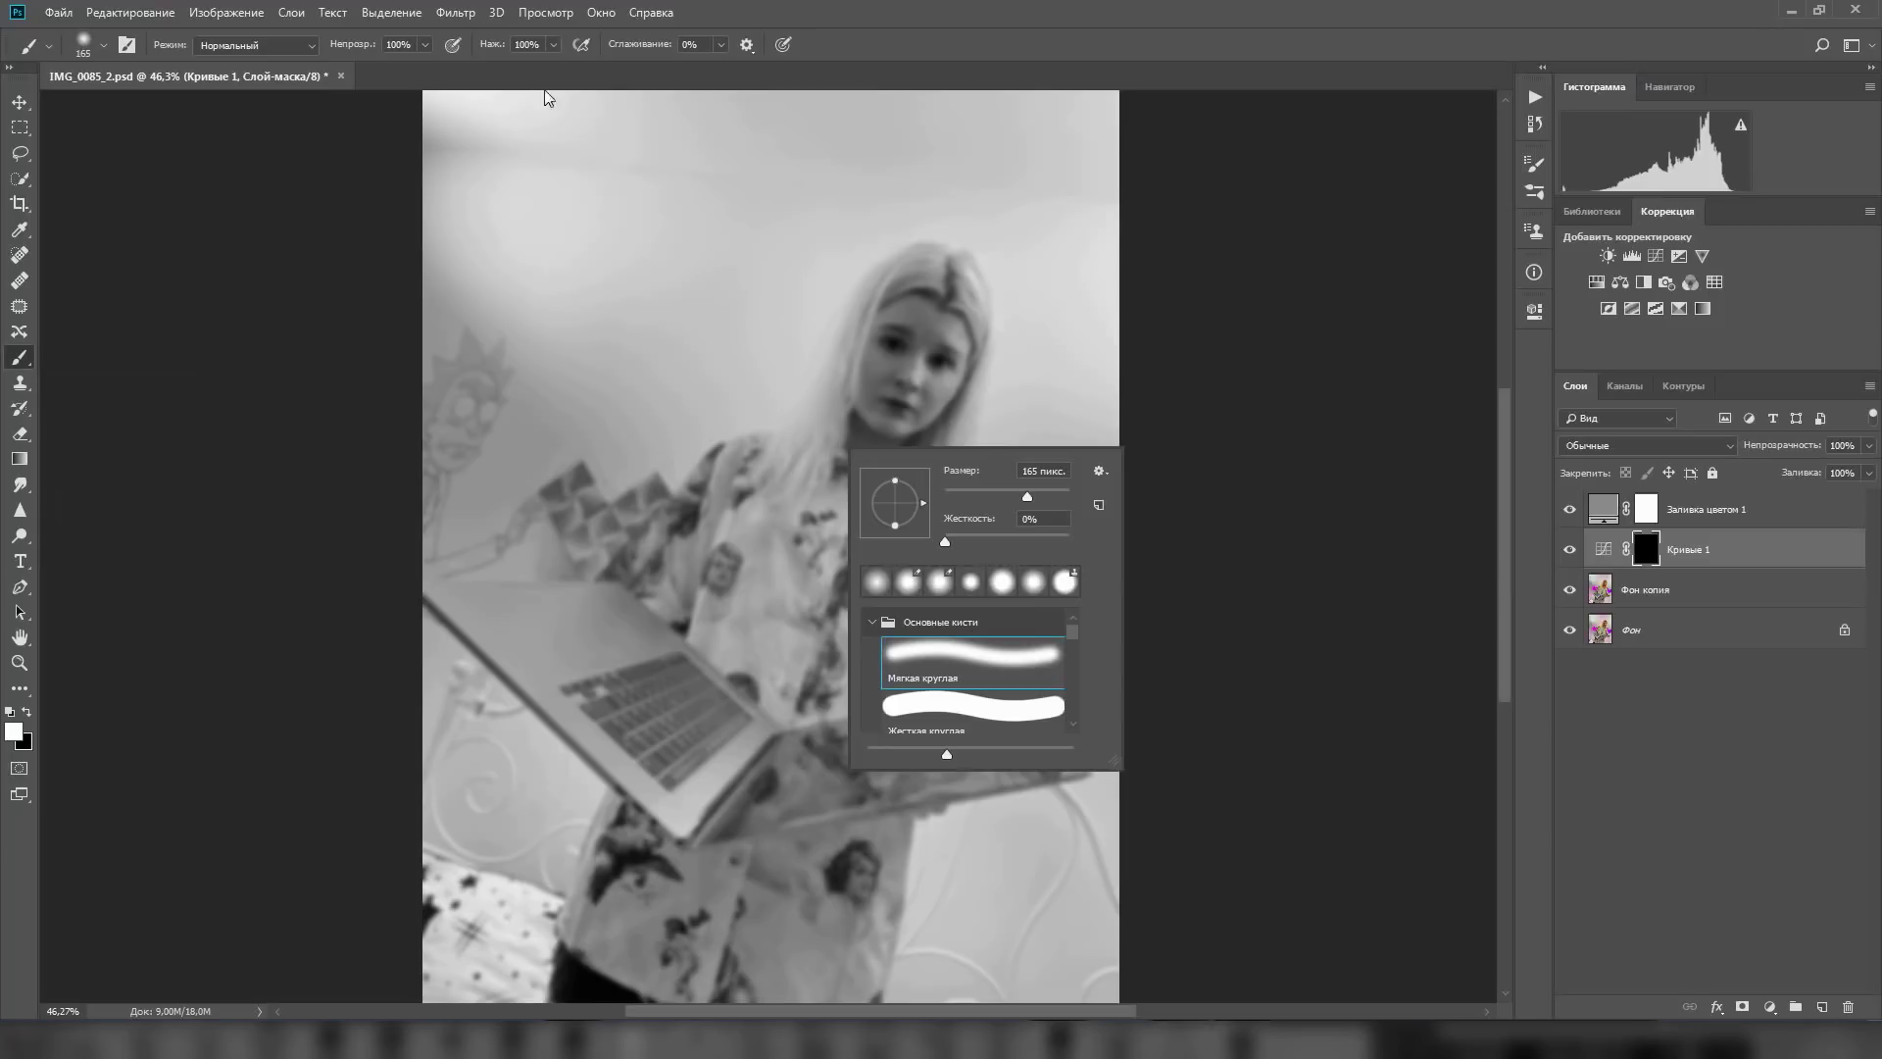
pyautogui.click(422, 46)
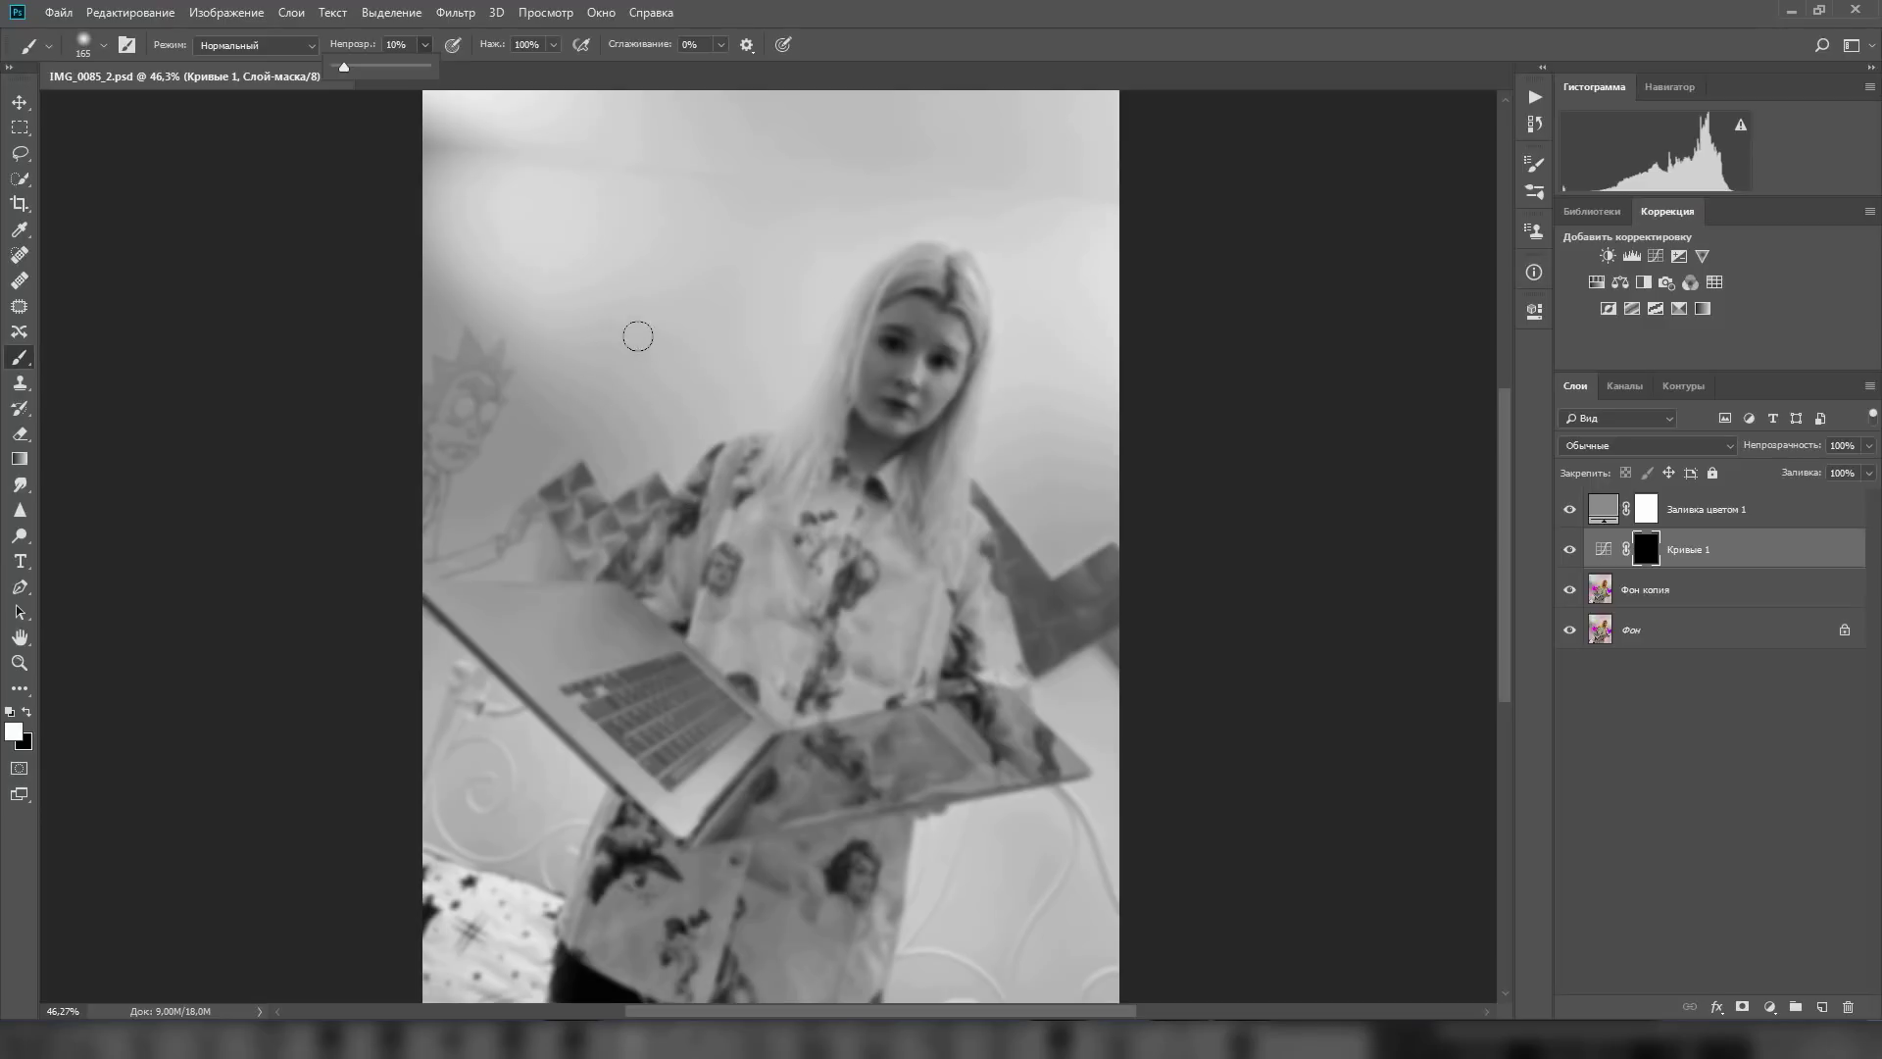
pyautogui.rightClick(686, 353)
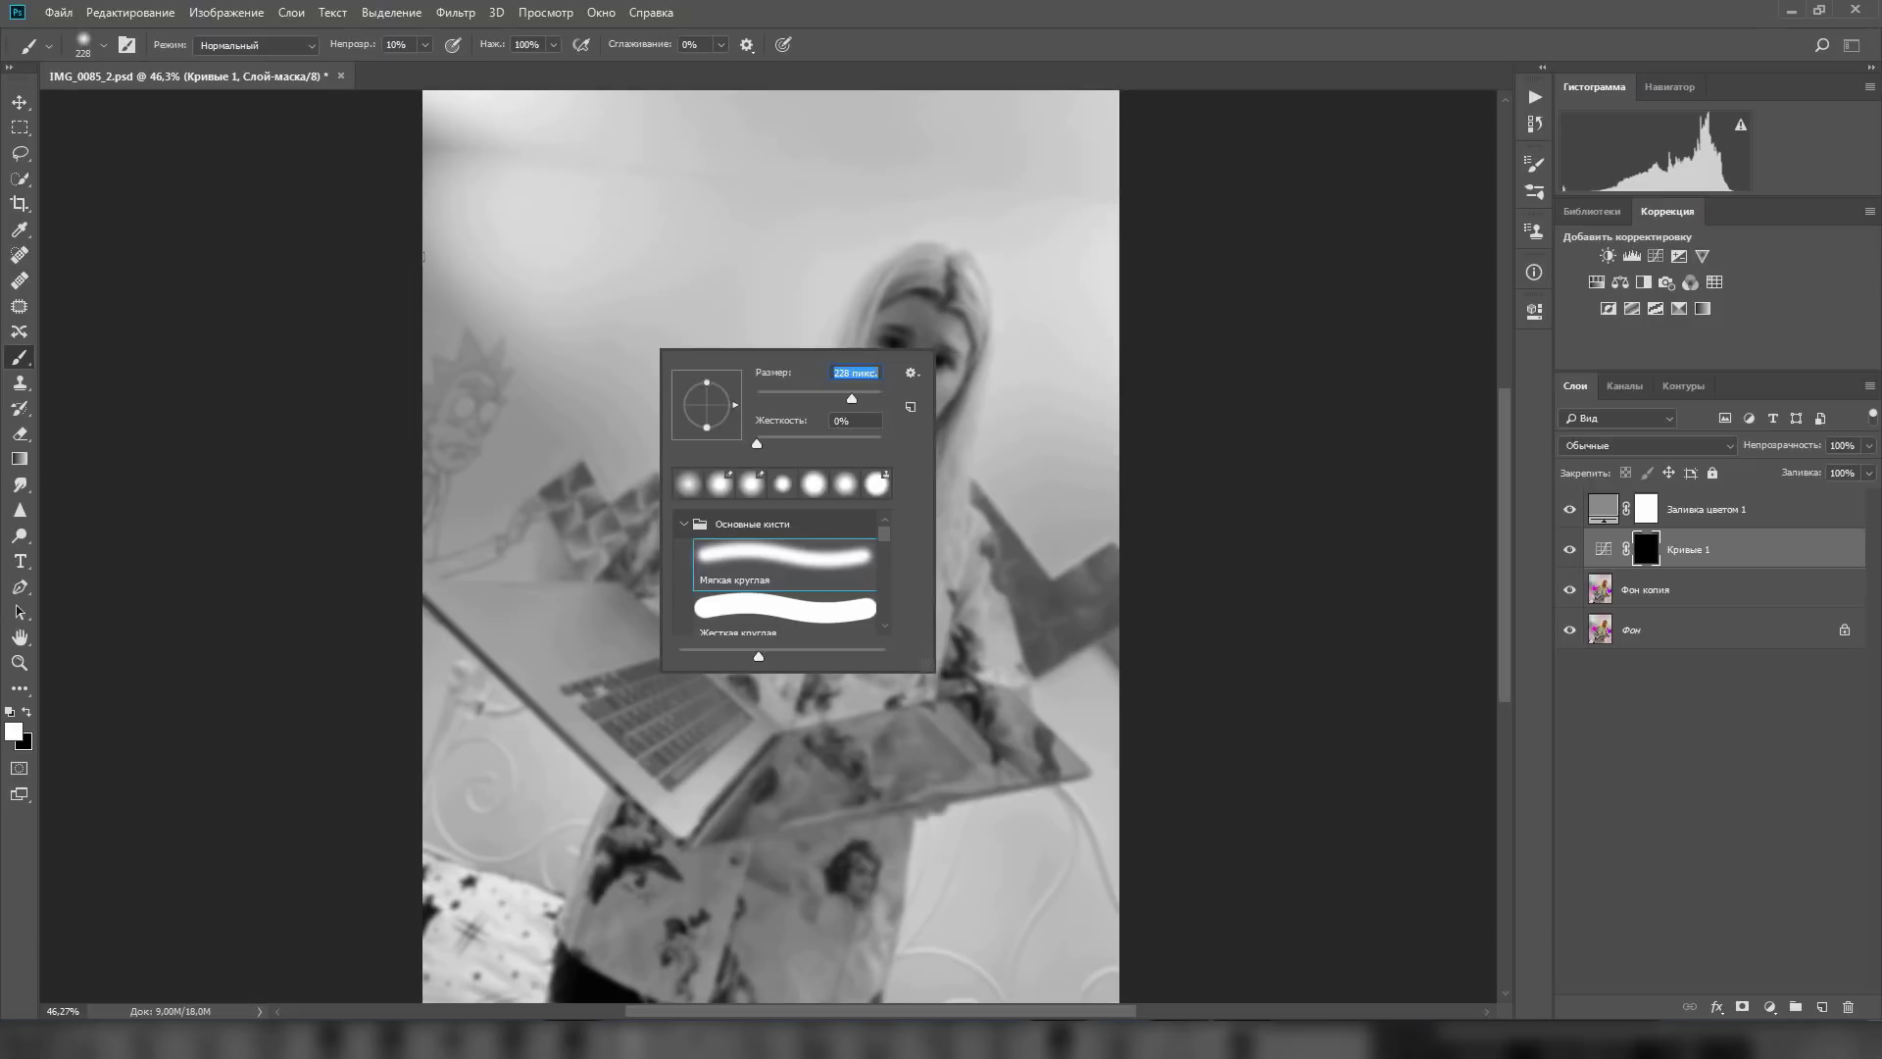
pyautogui.press('Return')
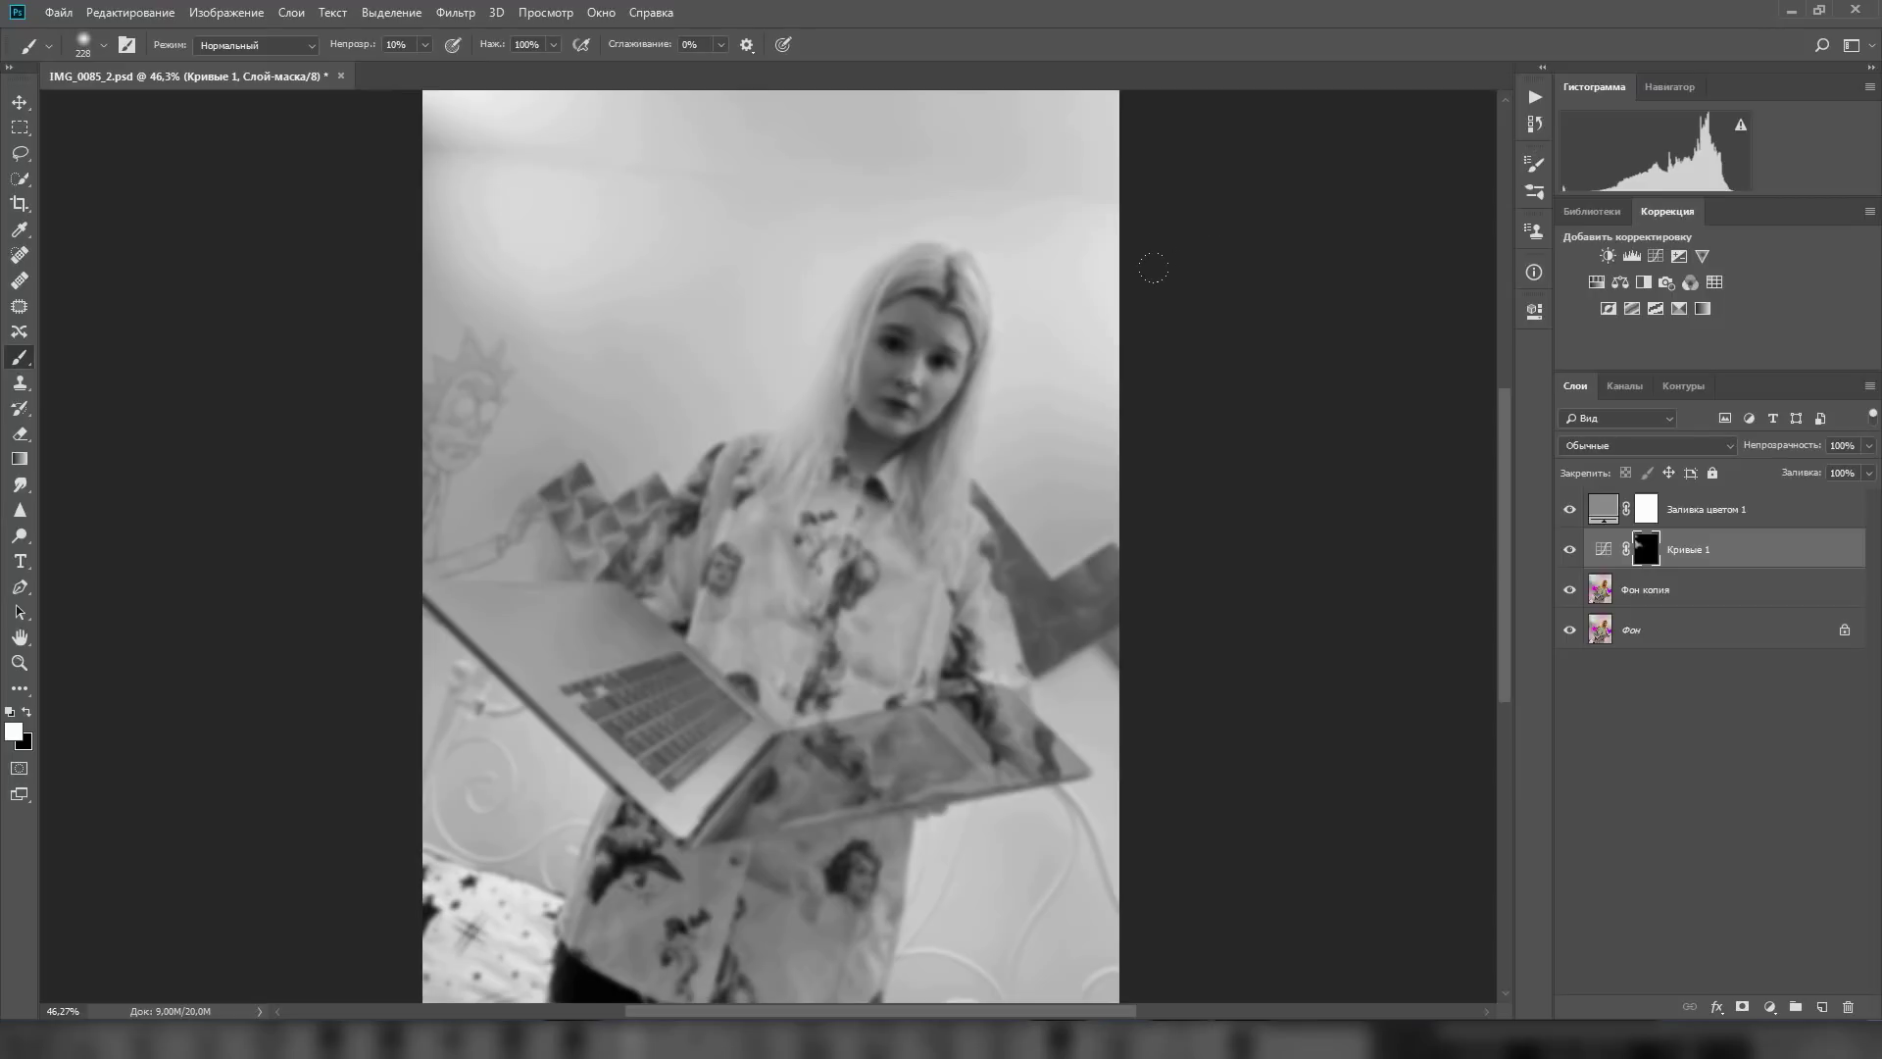
pyautogui.moveTo(853, 134); pyautogui.dragTo(748, 99)
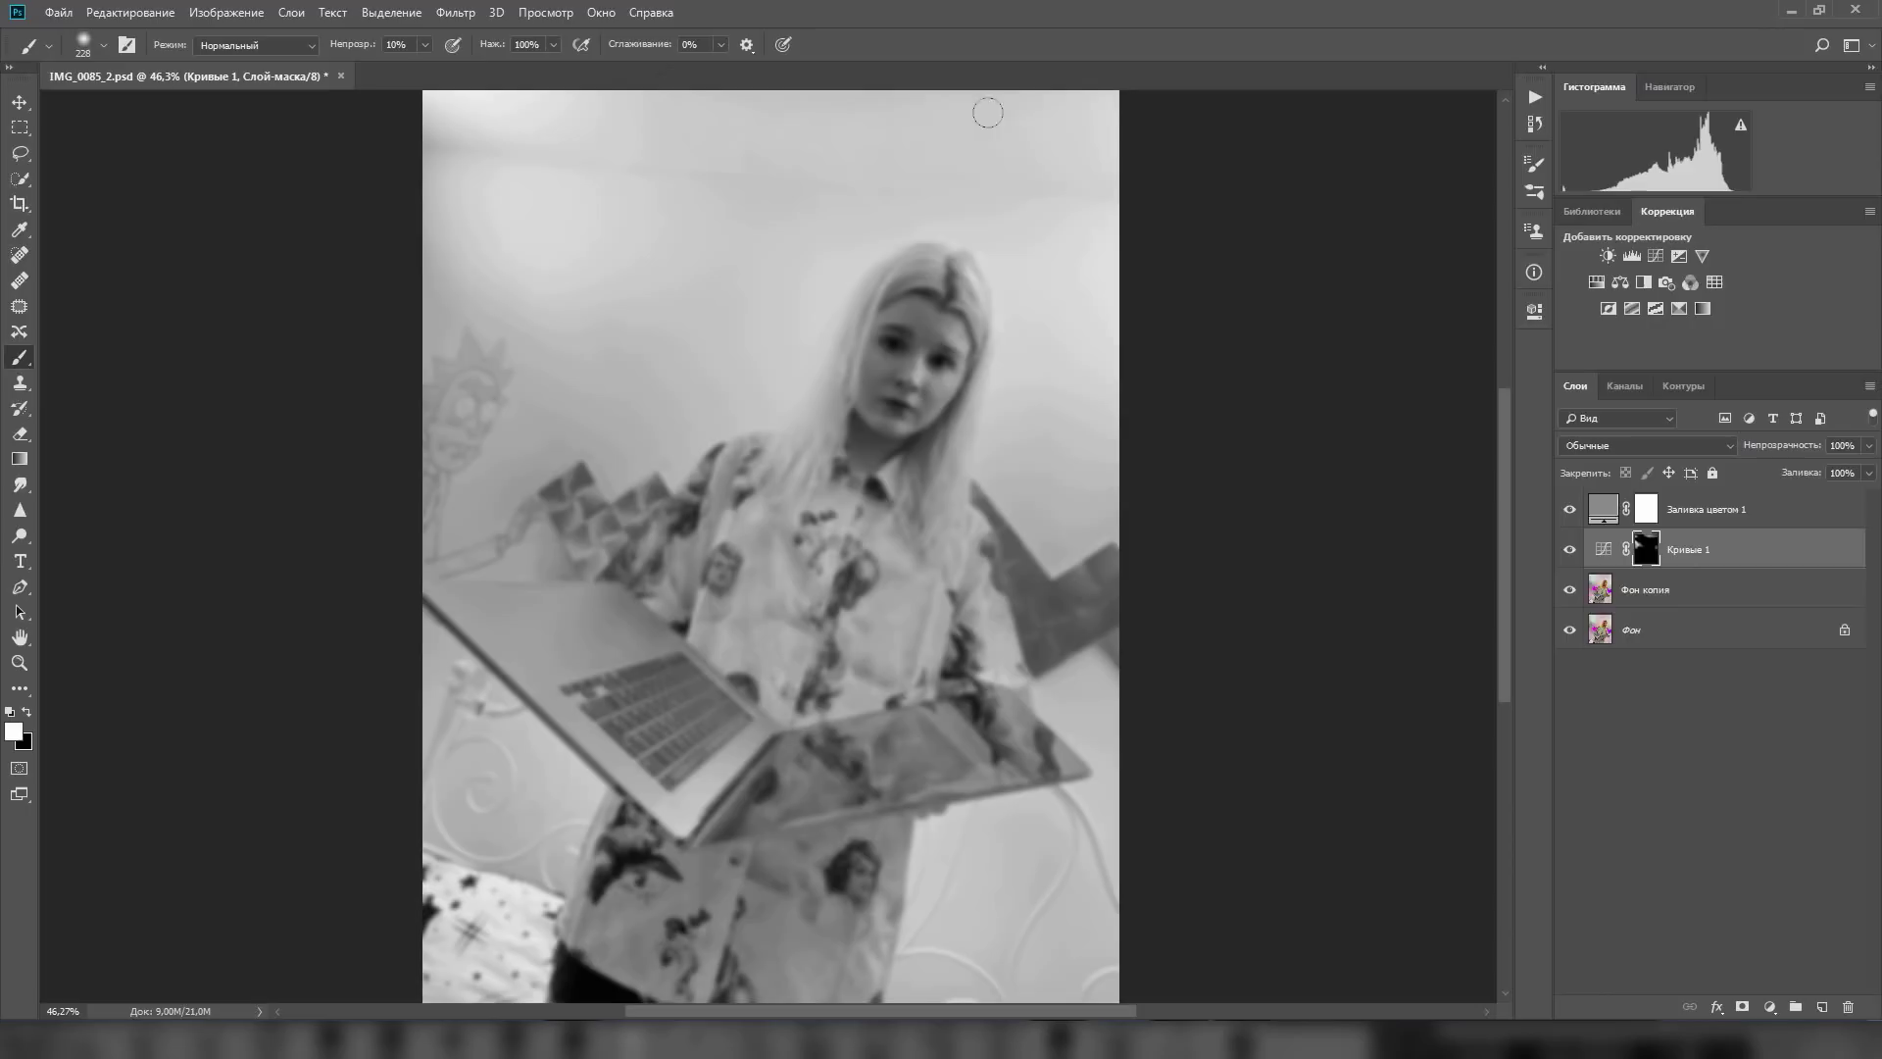
# Toggle Кривые 1 on and off to compare, then add a new Curves layer, Кривые 2.
pyautogui.click(1569, 550)
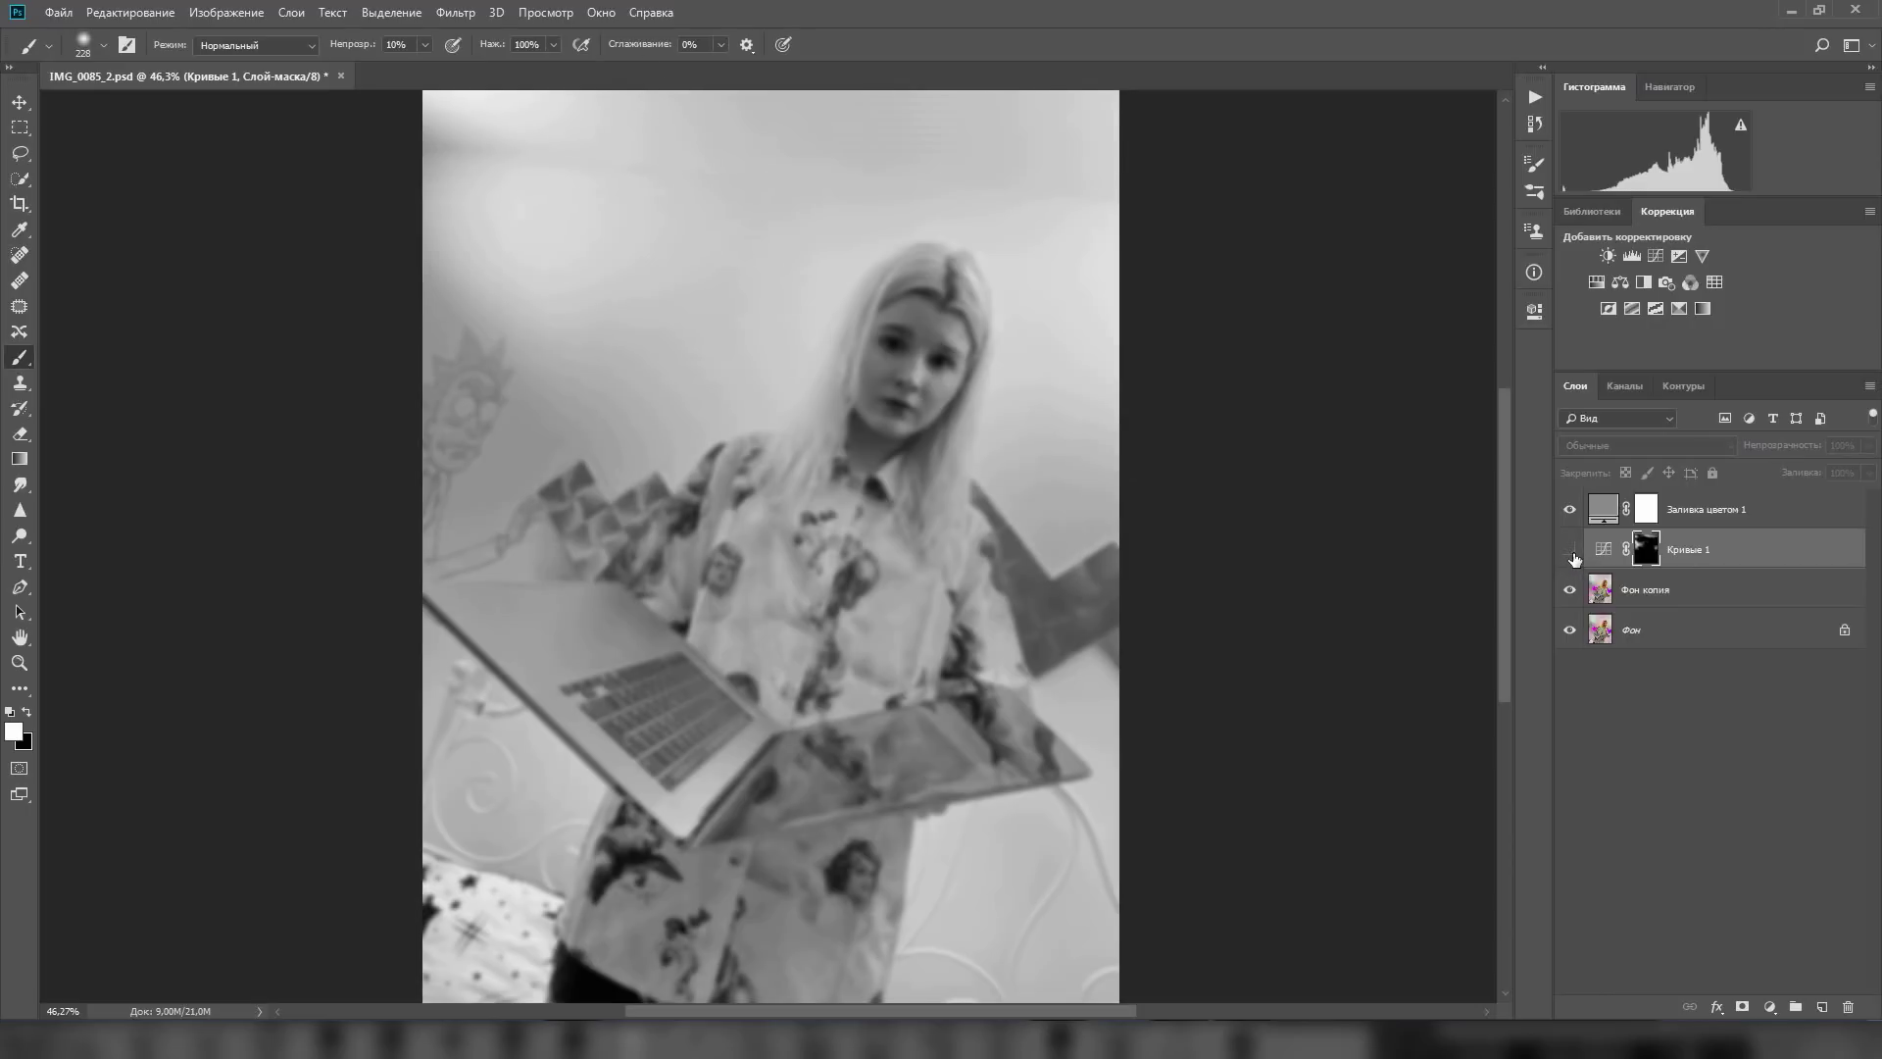
pyautogui.click(1570, 550)
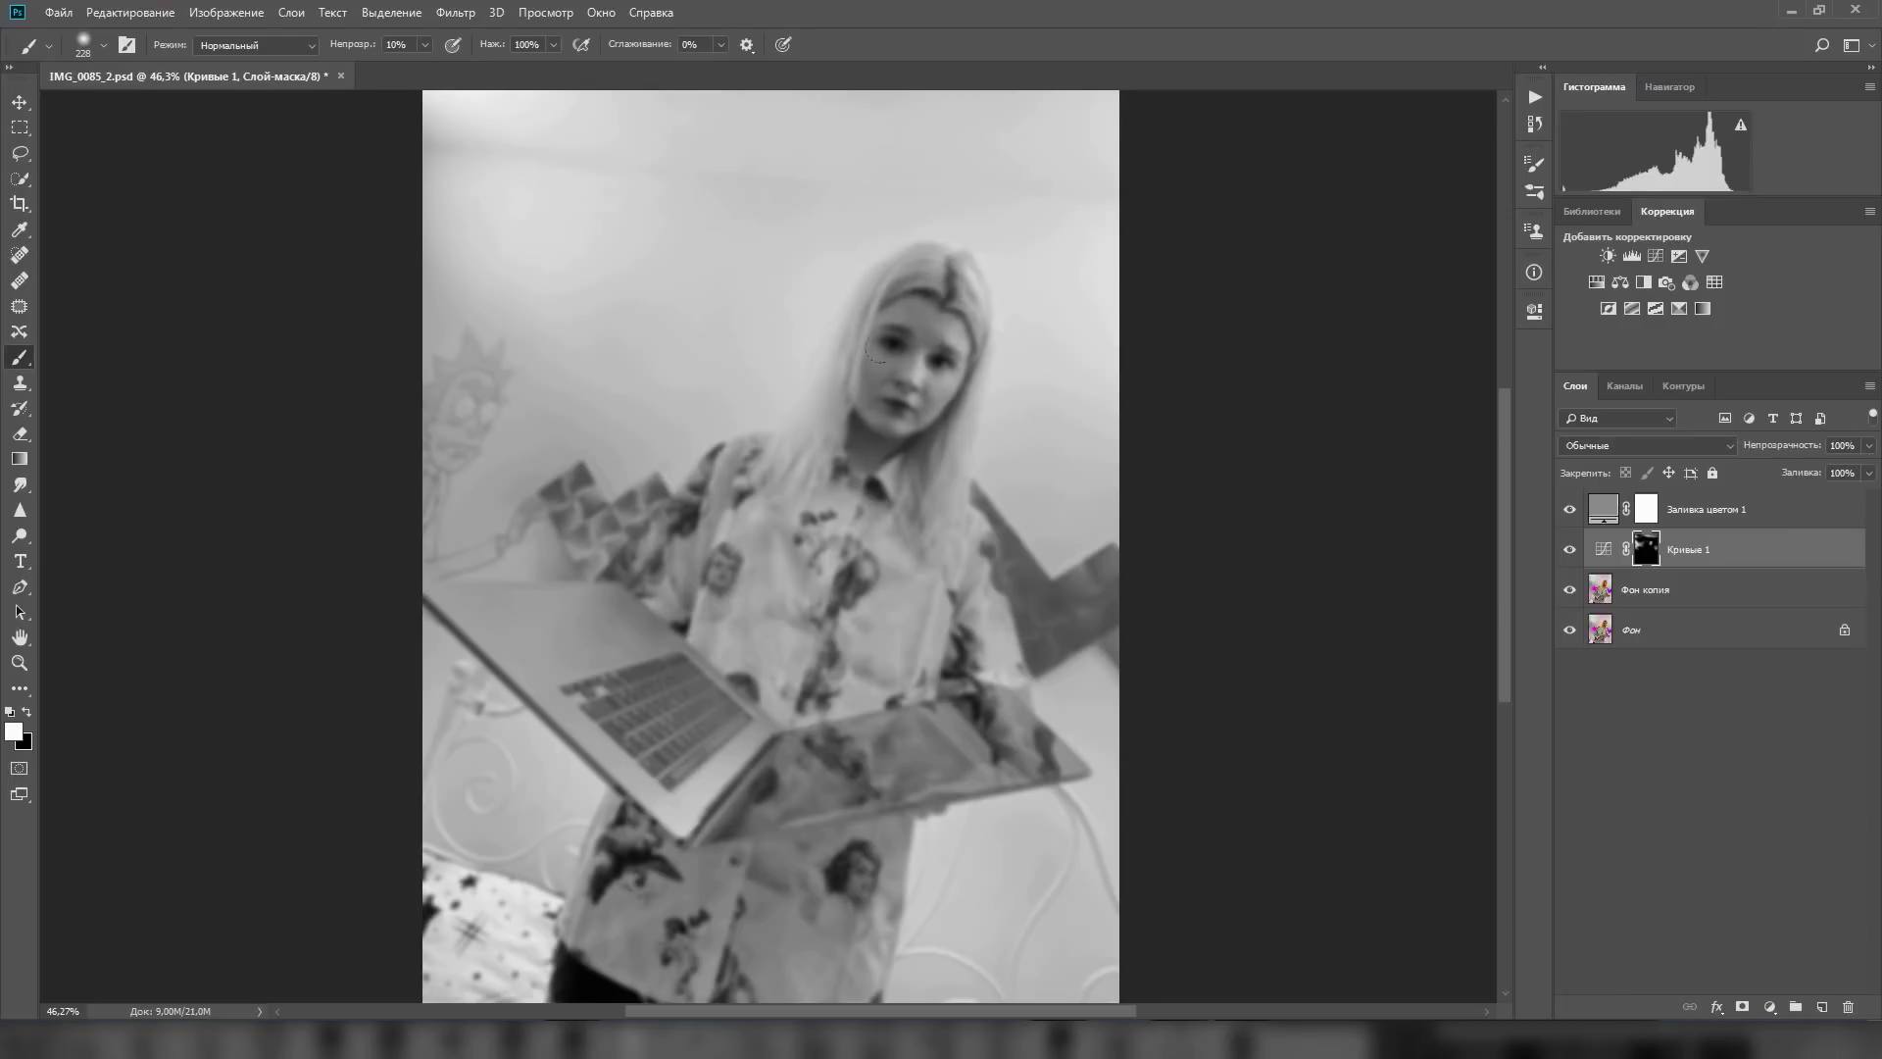
pyautogui.click(1571, 551)
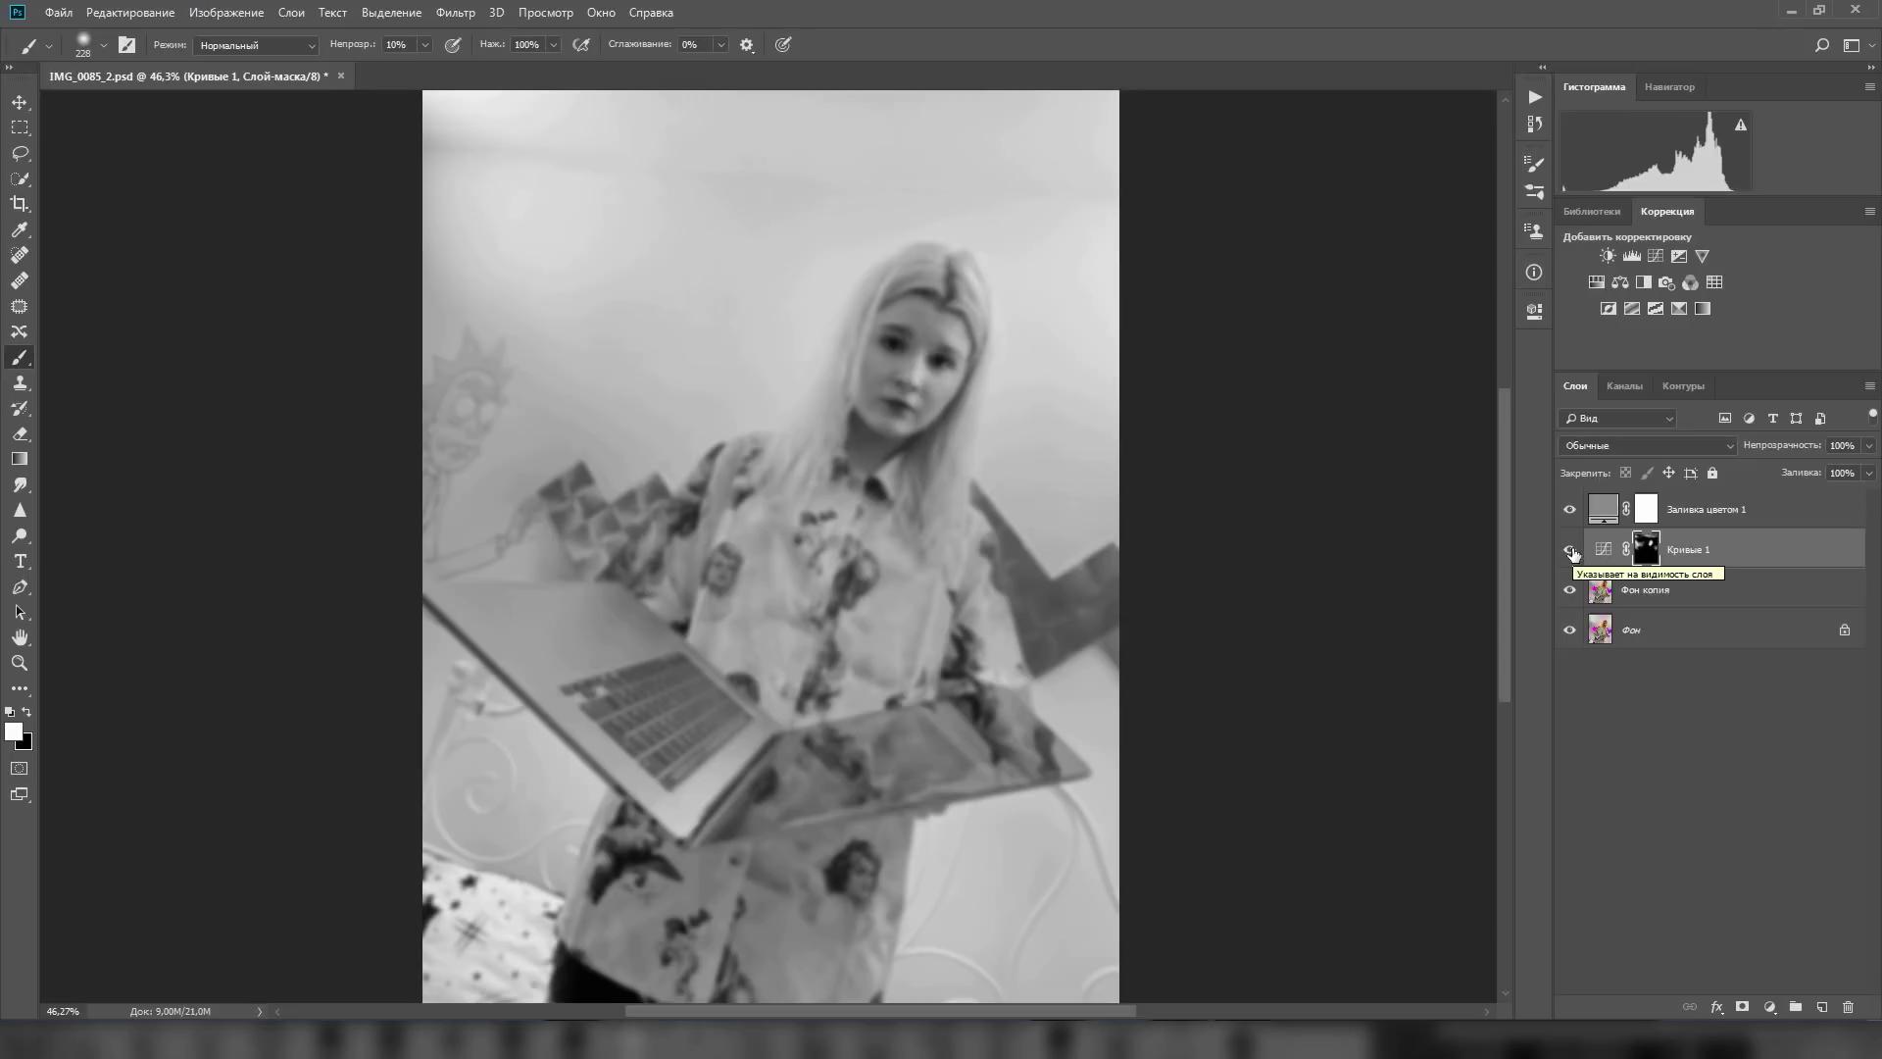
pyautogui.click(1603, 549)
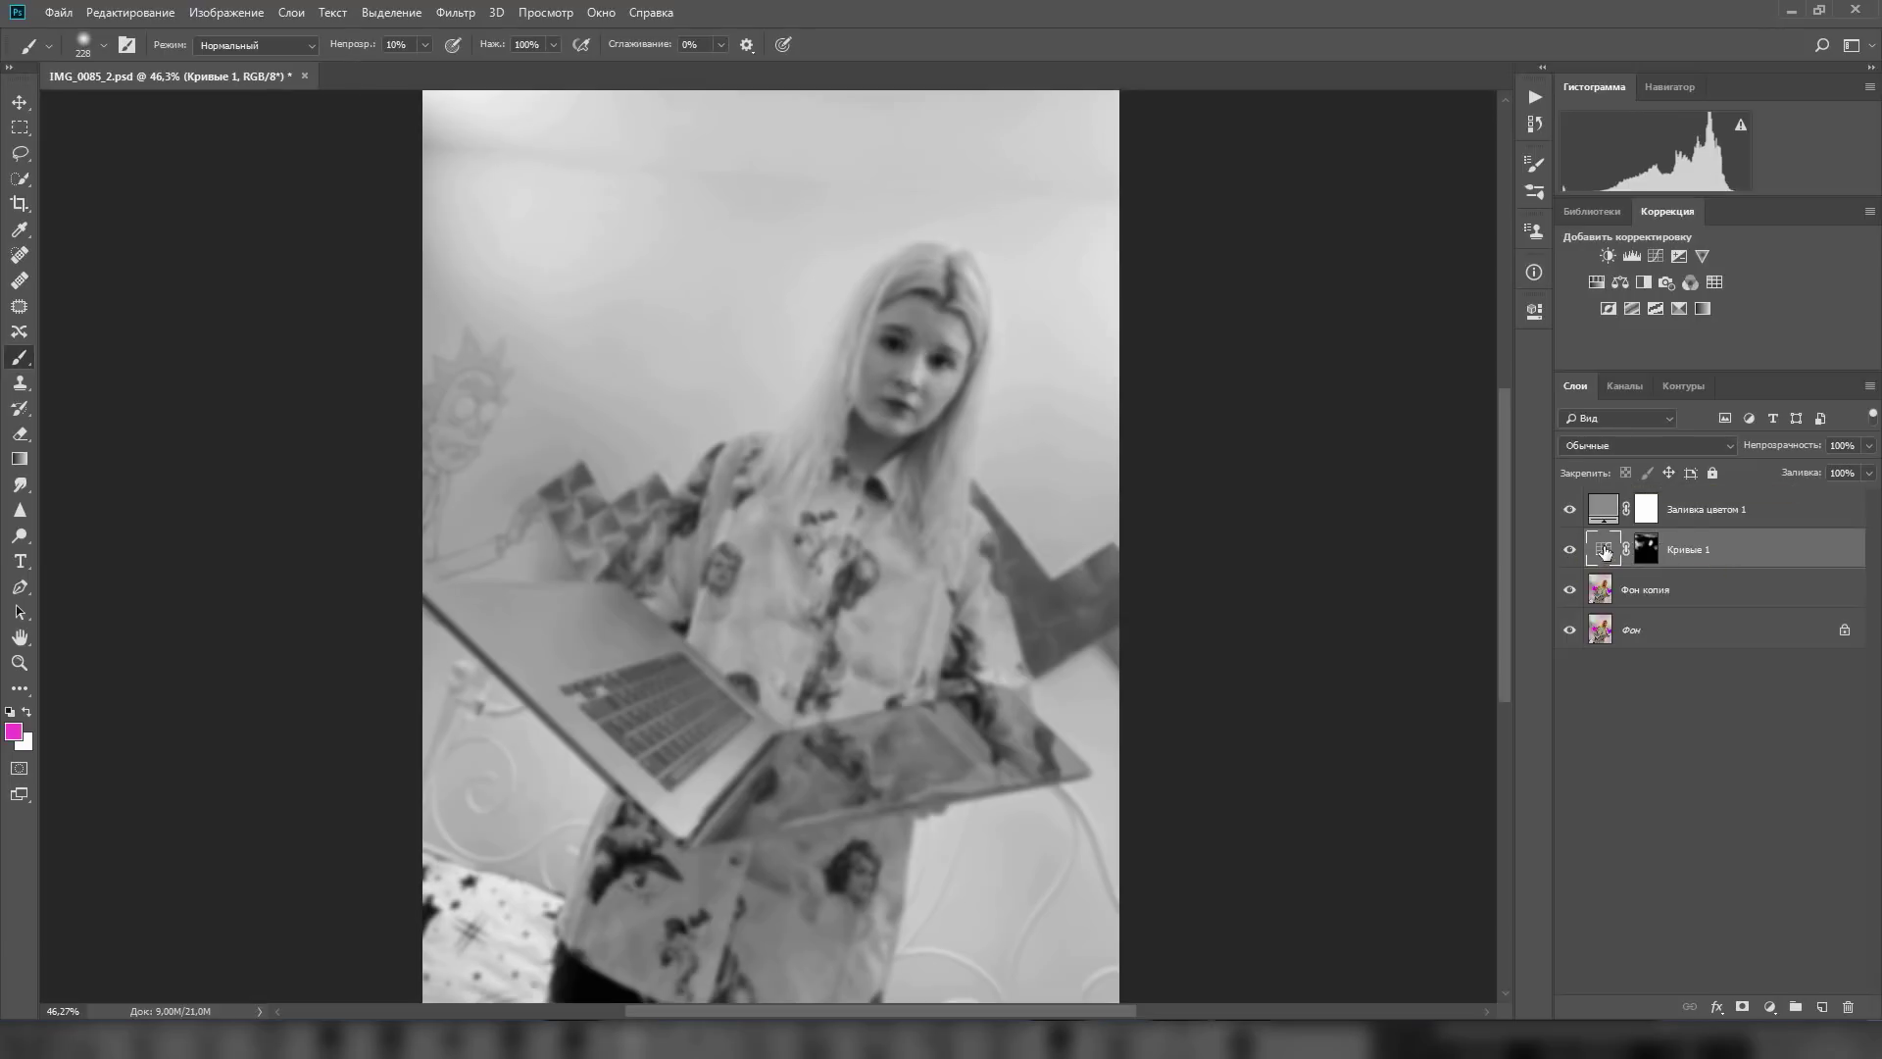
pyautogui.click(1657, 255)
# Raise the Кривые 2 curve to brighten, and invert its mask to black.
pyautogui.moveTo(1329, 522); pyautogui.dragTo(1311, 530)
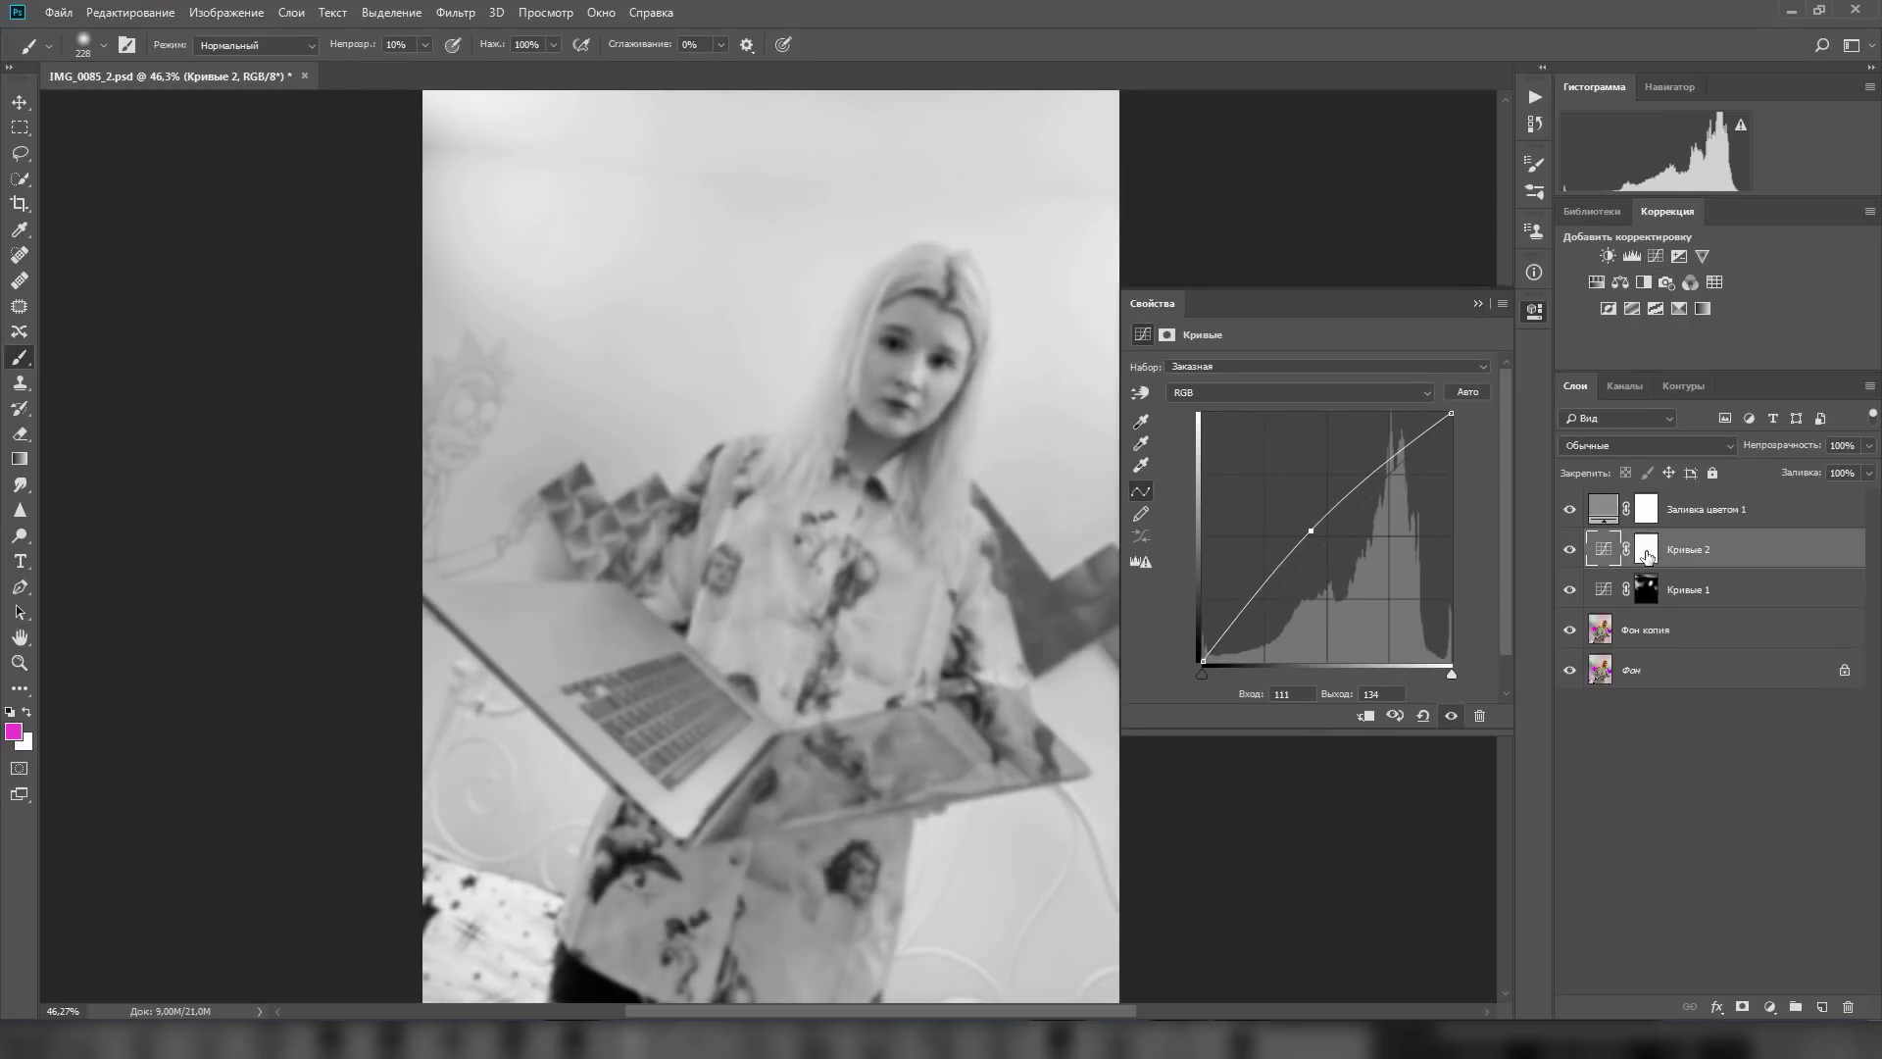
pyautogui.click(1647, 551)
pyautogui.click(1408, 586)
pyautogui.click(1477, 304)
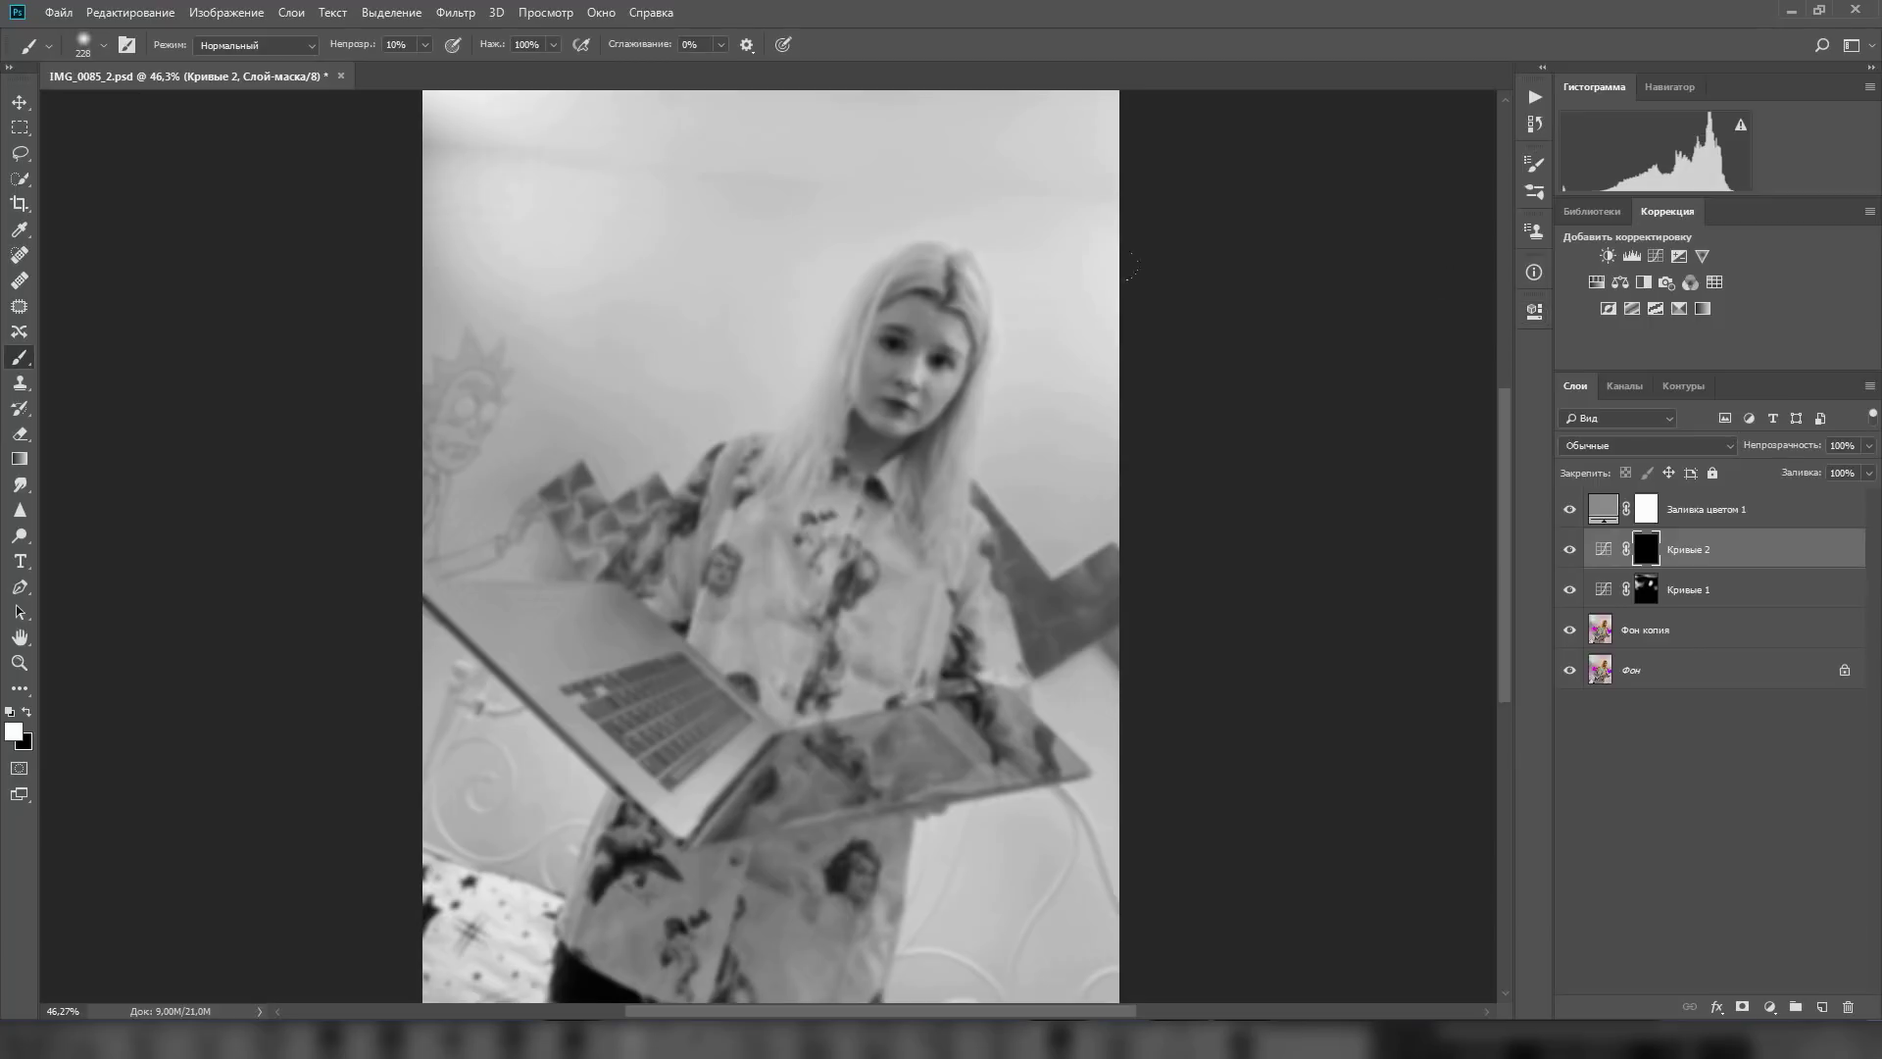
# Zoom in, reduce the brush to 25 px, then fit the image on screen.
pyautogui.scroll(3, 784, 400)
pyautogui.scroll(3, 784, 400)
pyautogui.scroll(1, 785, 400)
pyautogui.rightClick(1135, 476)
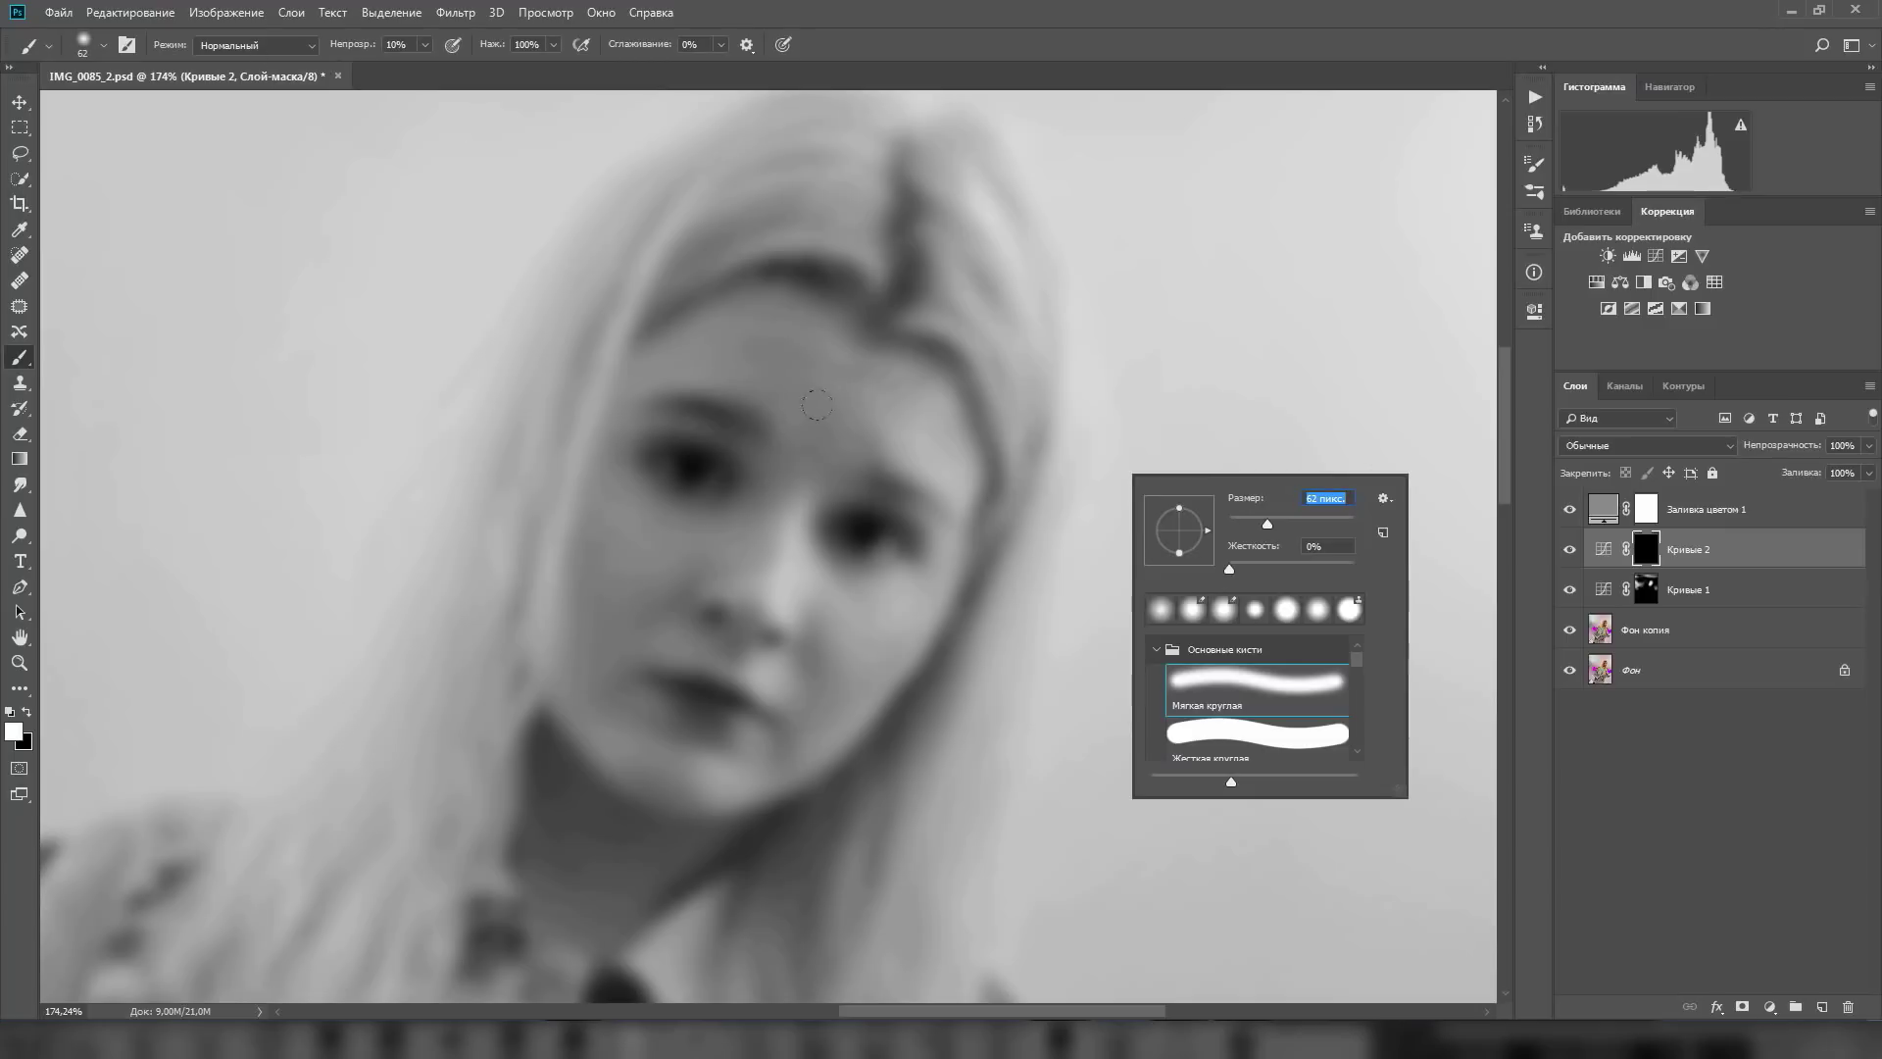
pyautogui.moveTo(1264, 527); pyautogui.dragTo(1244, 527)
pyautogui.press('Return')
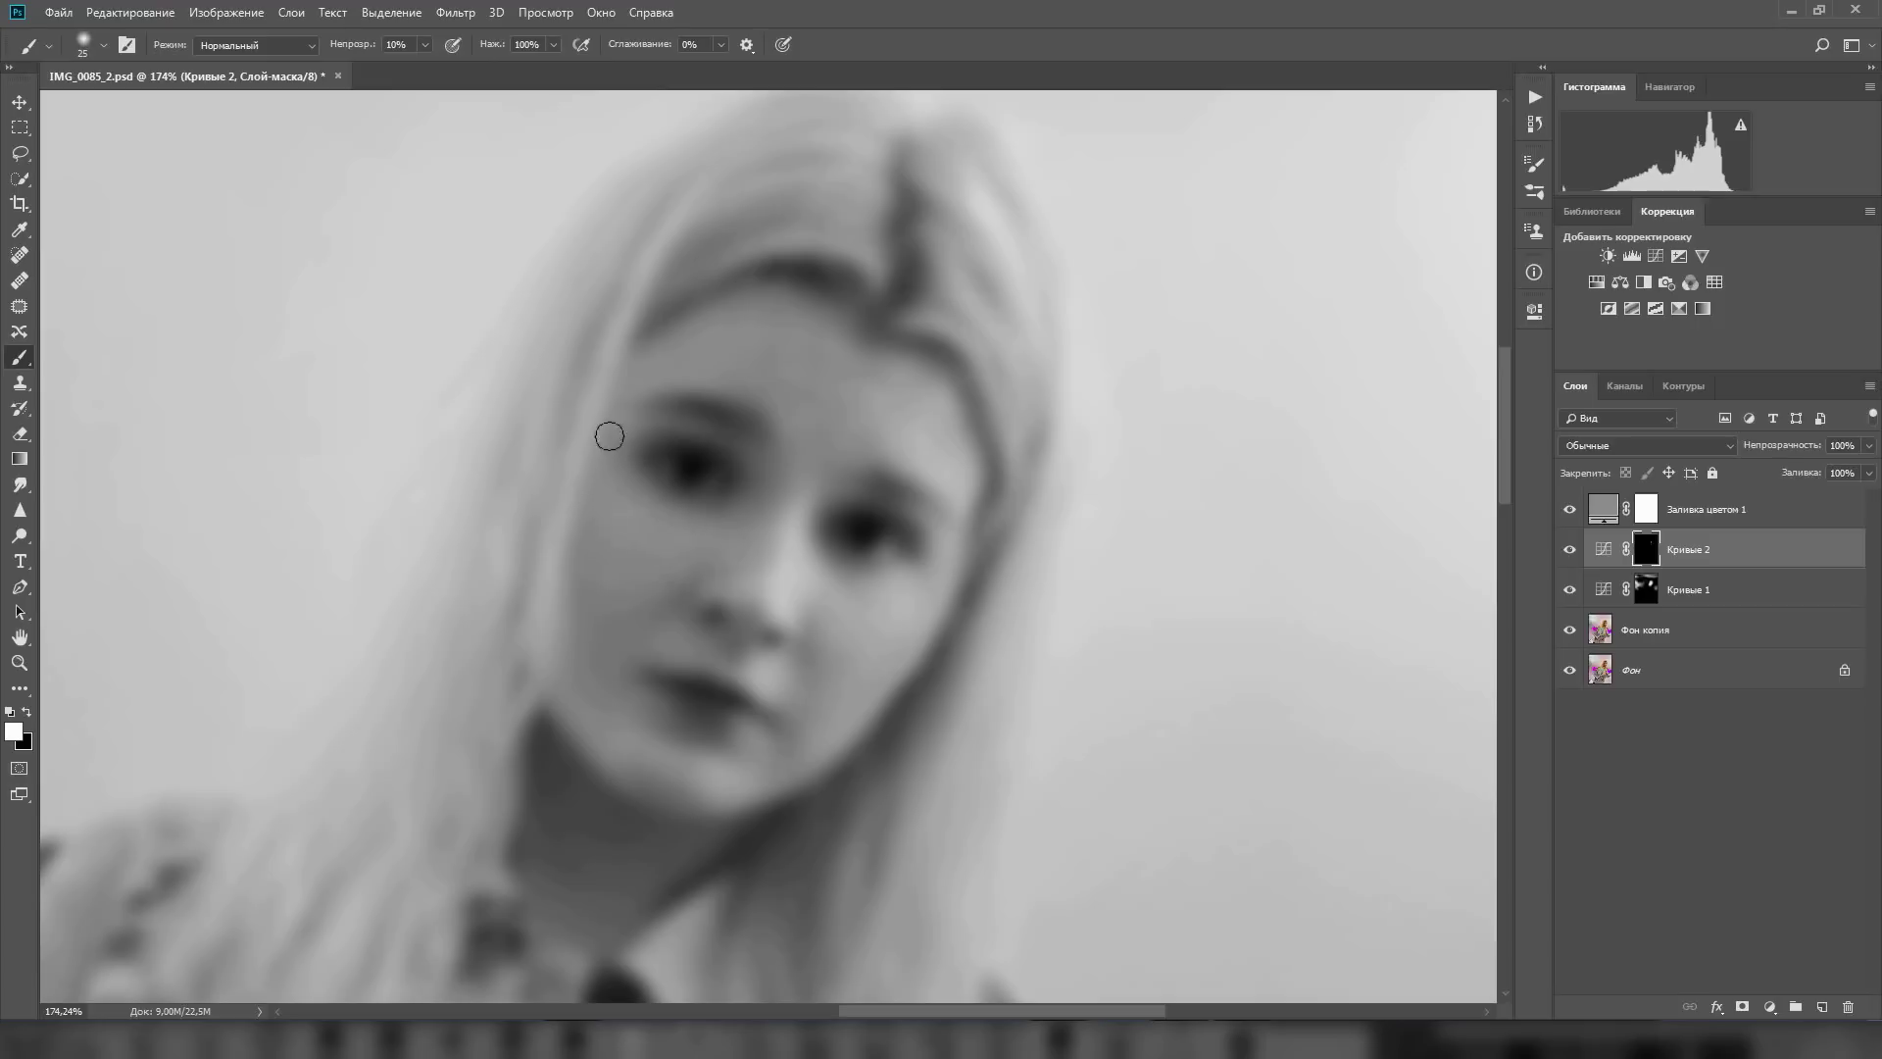
pyautogui.hotkey('ctrl', '0')
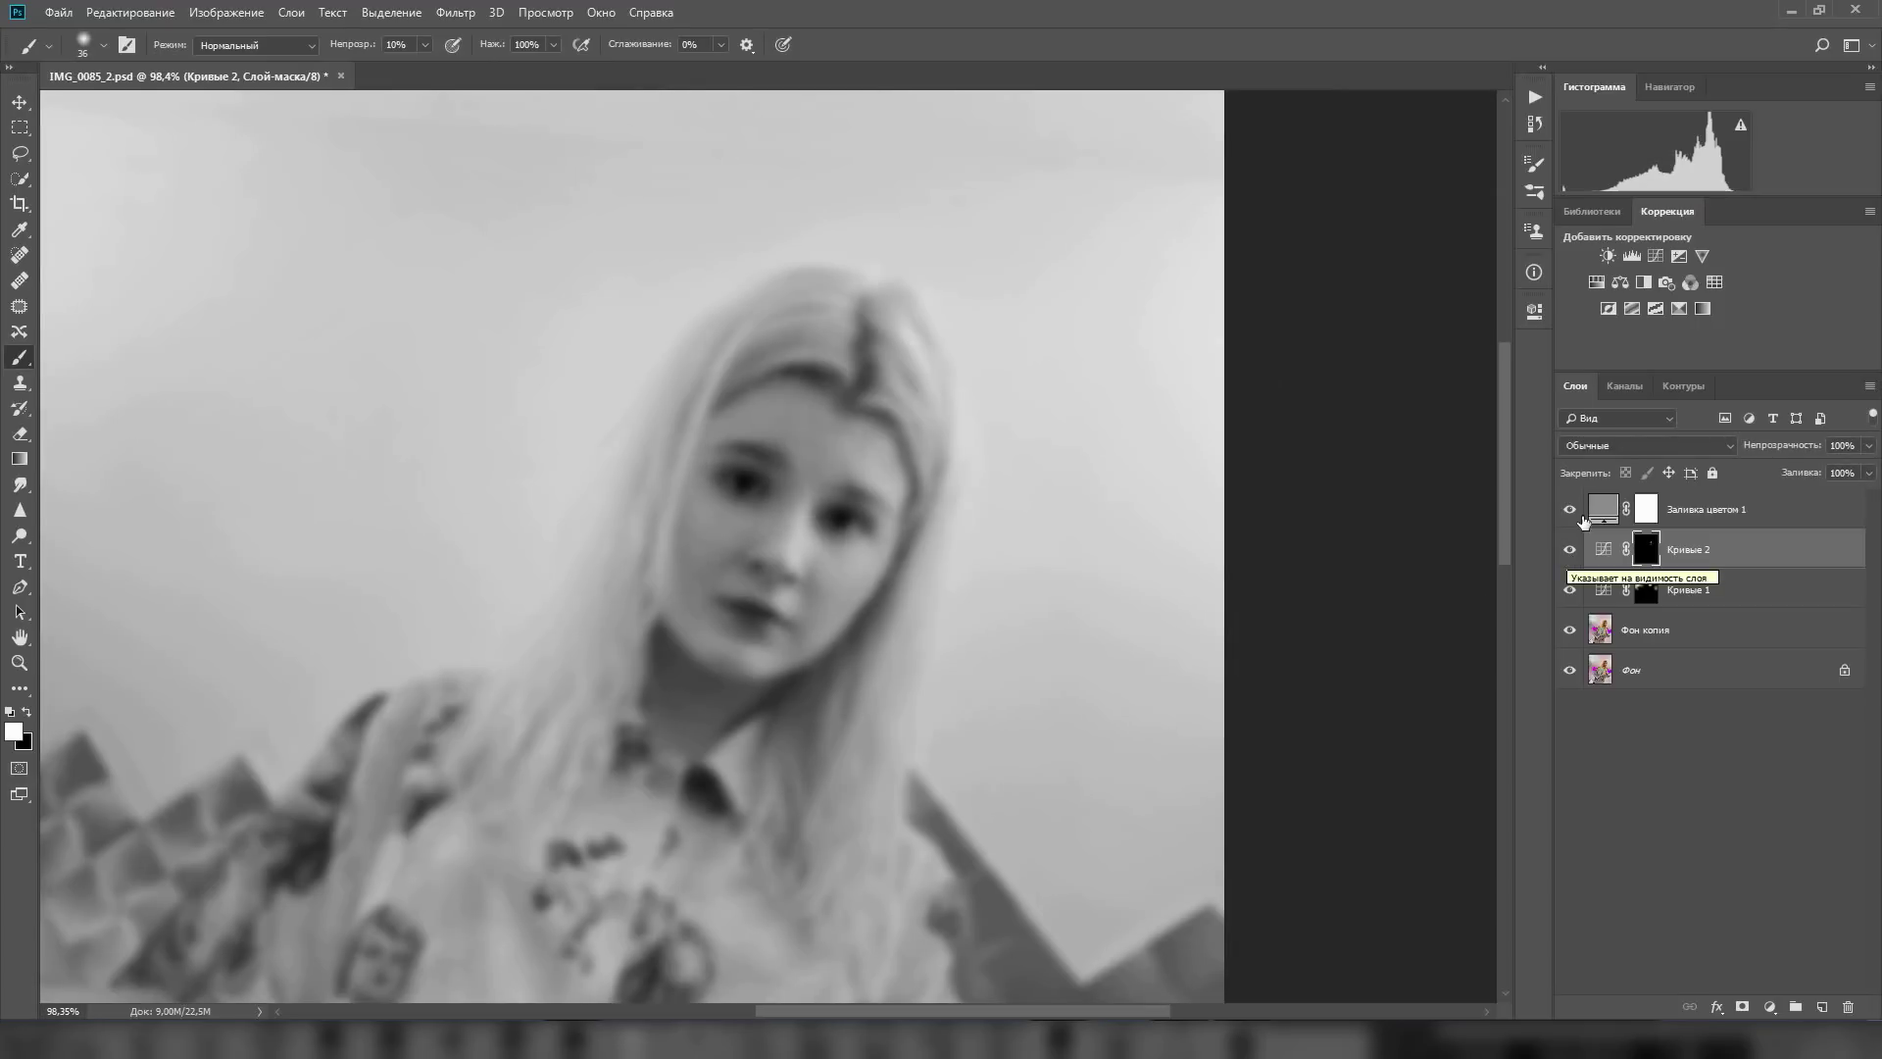
# Hide Фон копия and the grey fill to see colour, toggling Кривые 1 to compare.
pyautogui.click(1571, 631)
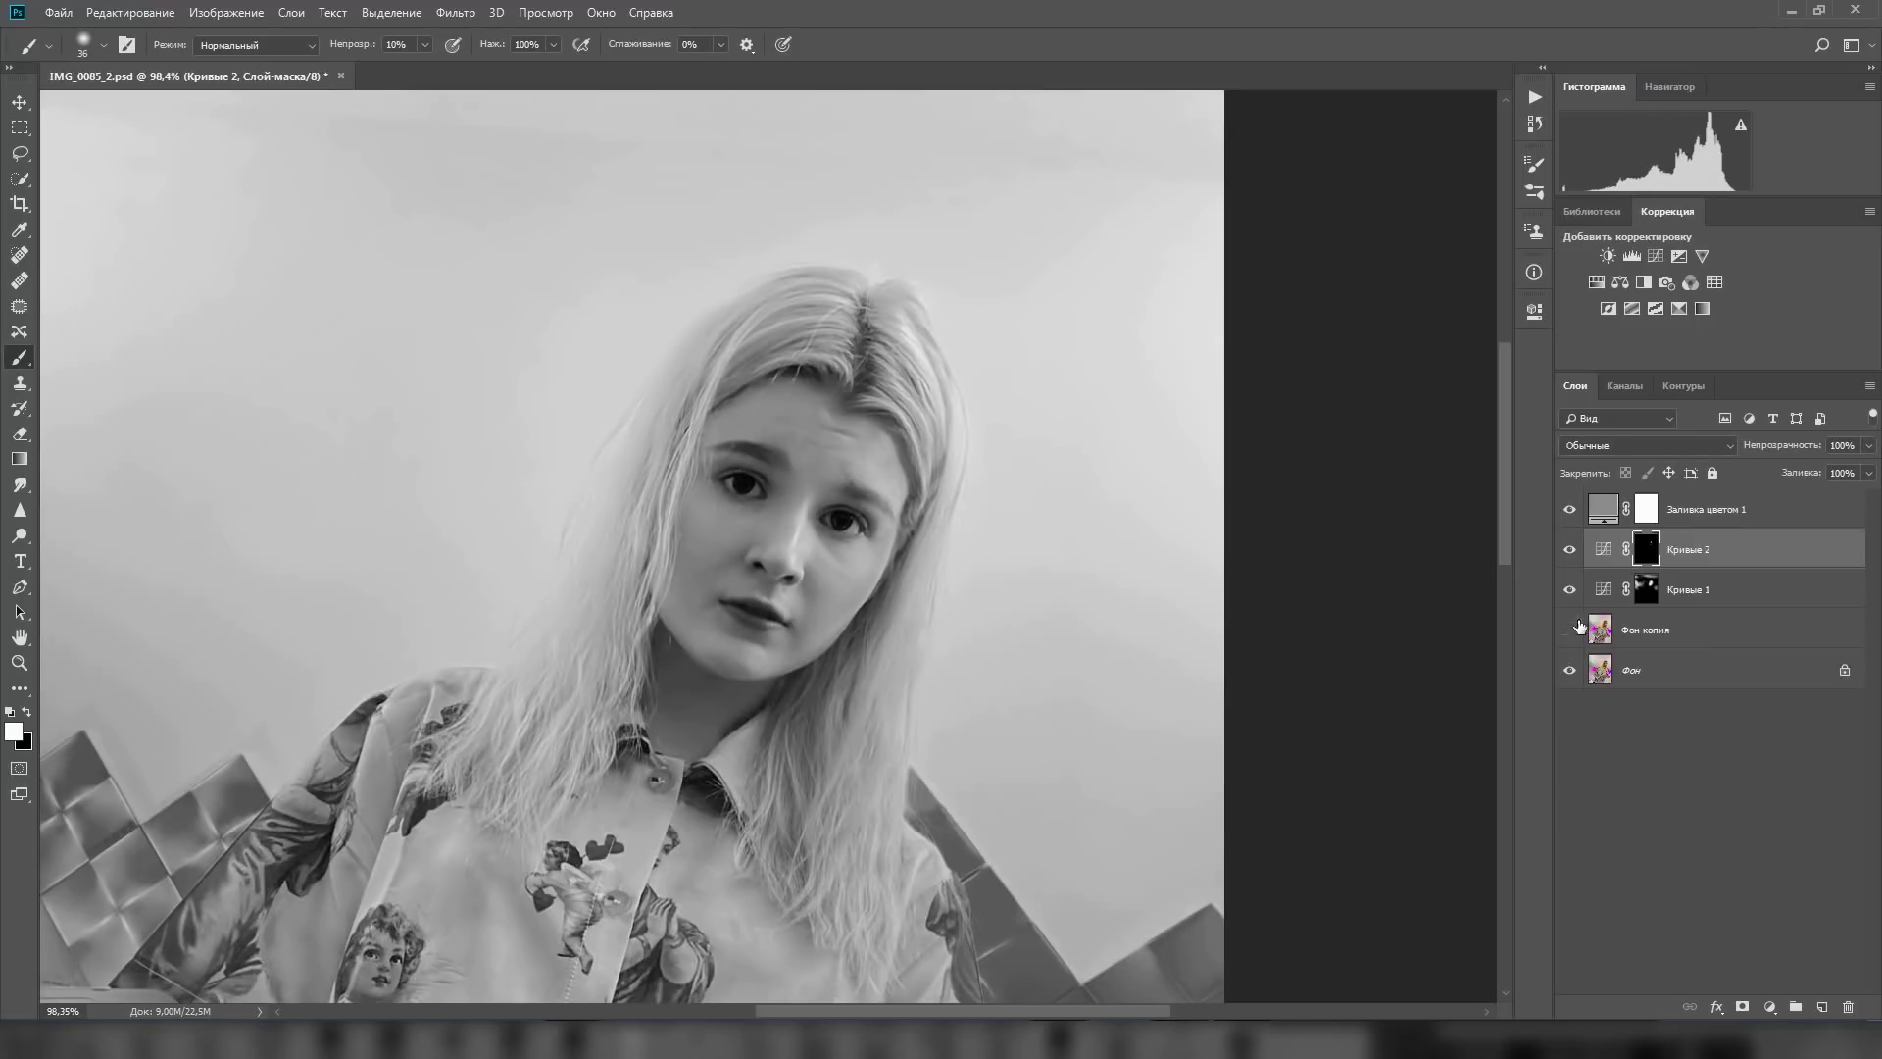
pyautogui.click(1568, 511)
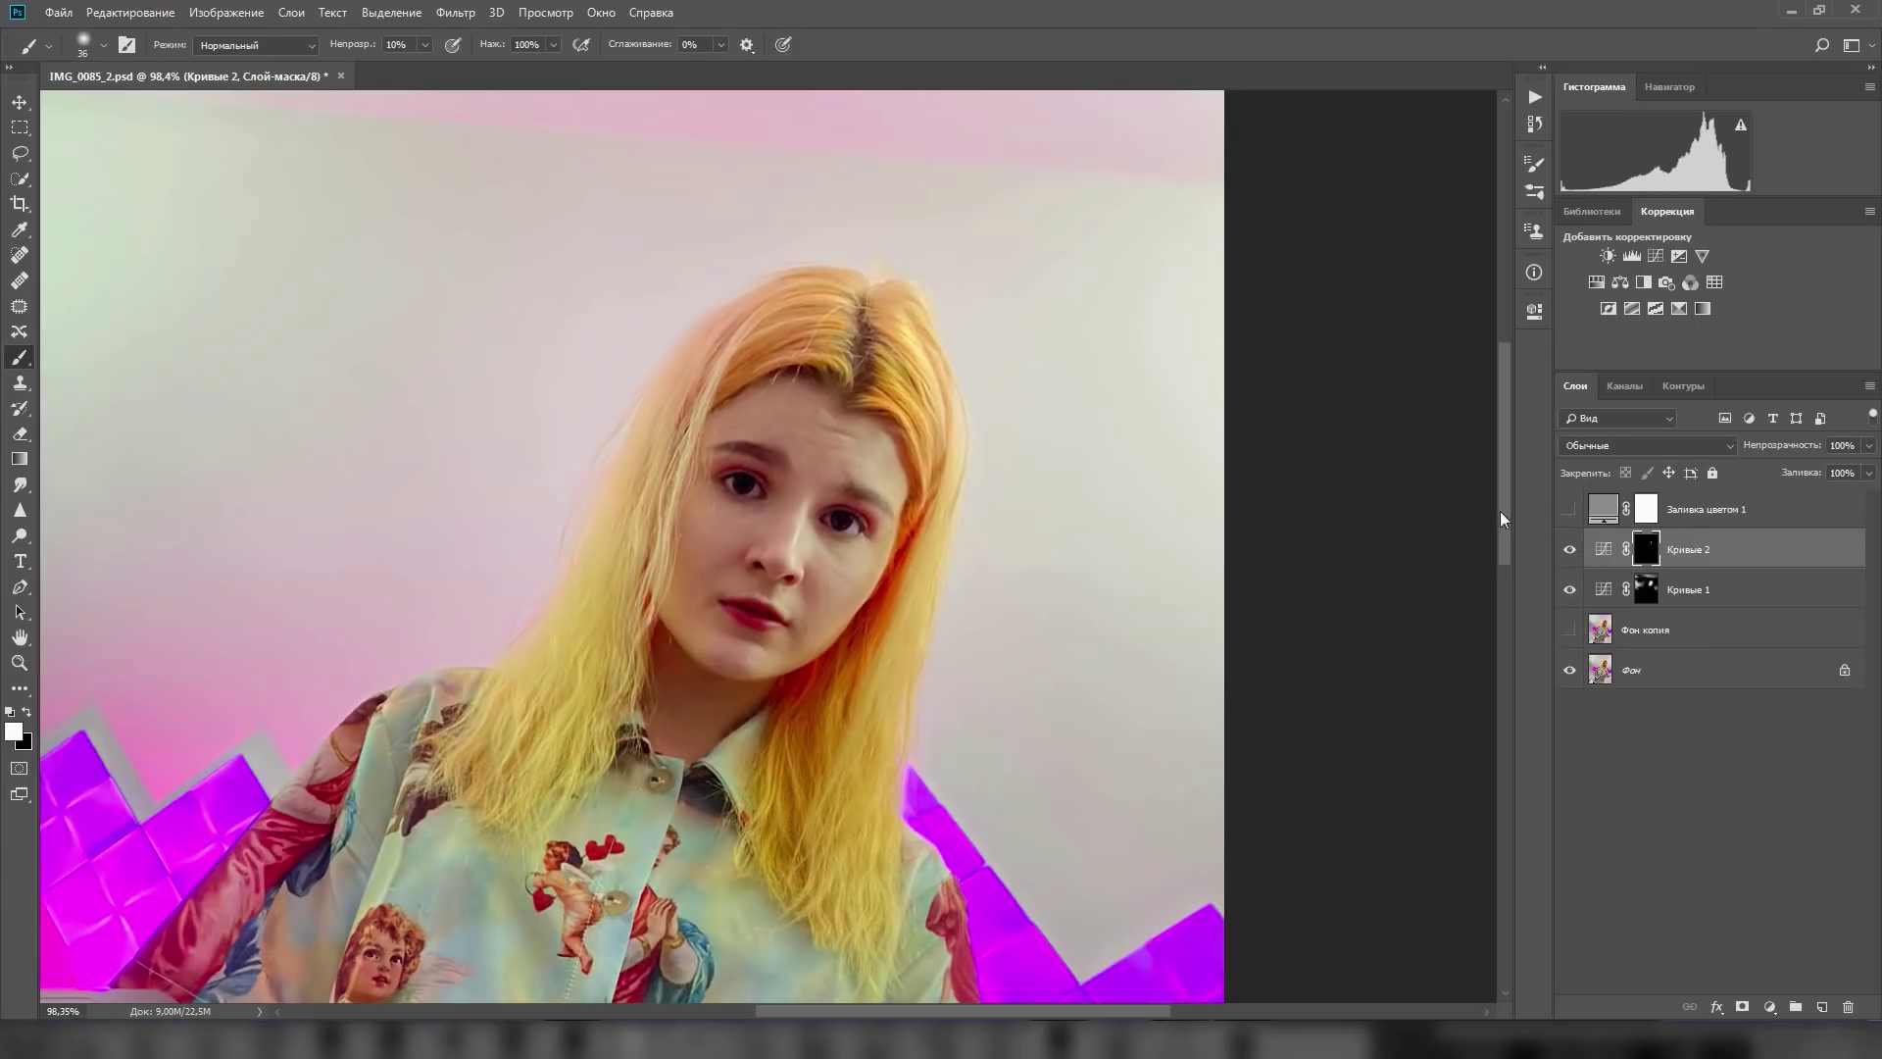
pyautogui.scroll(-2, 779, 629)
pyautogui.scroll(-2, 747, 590)
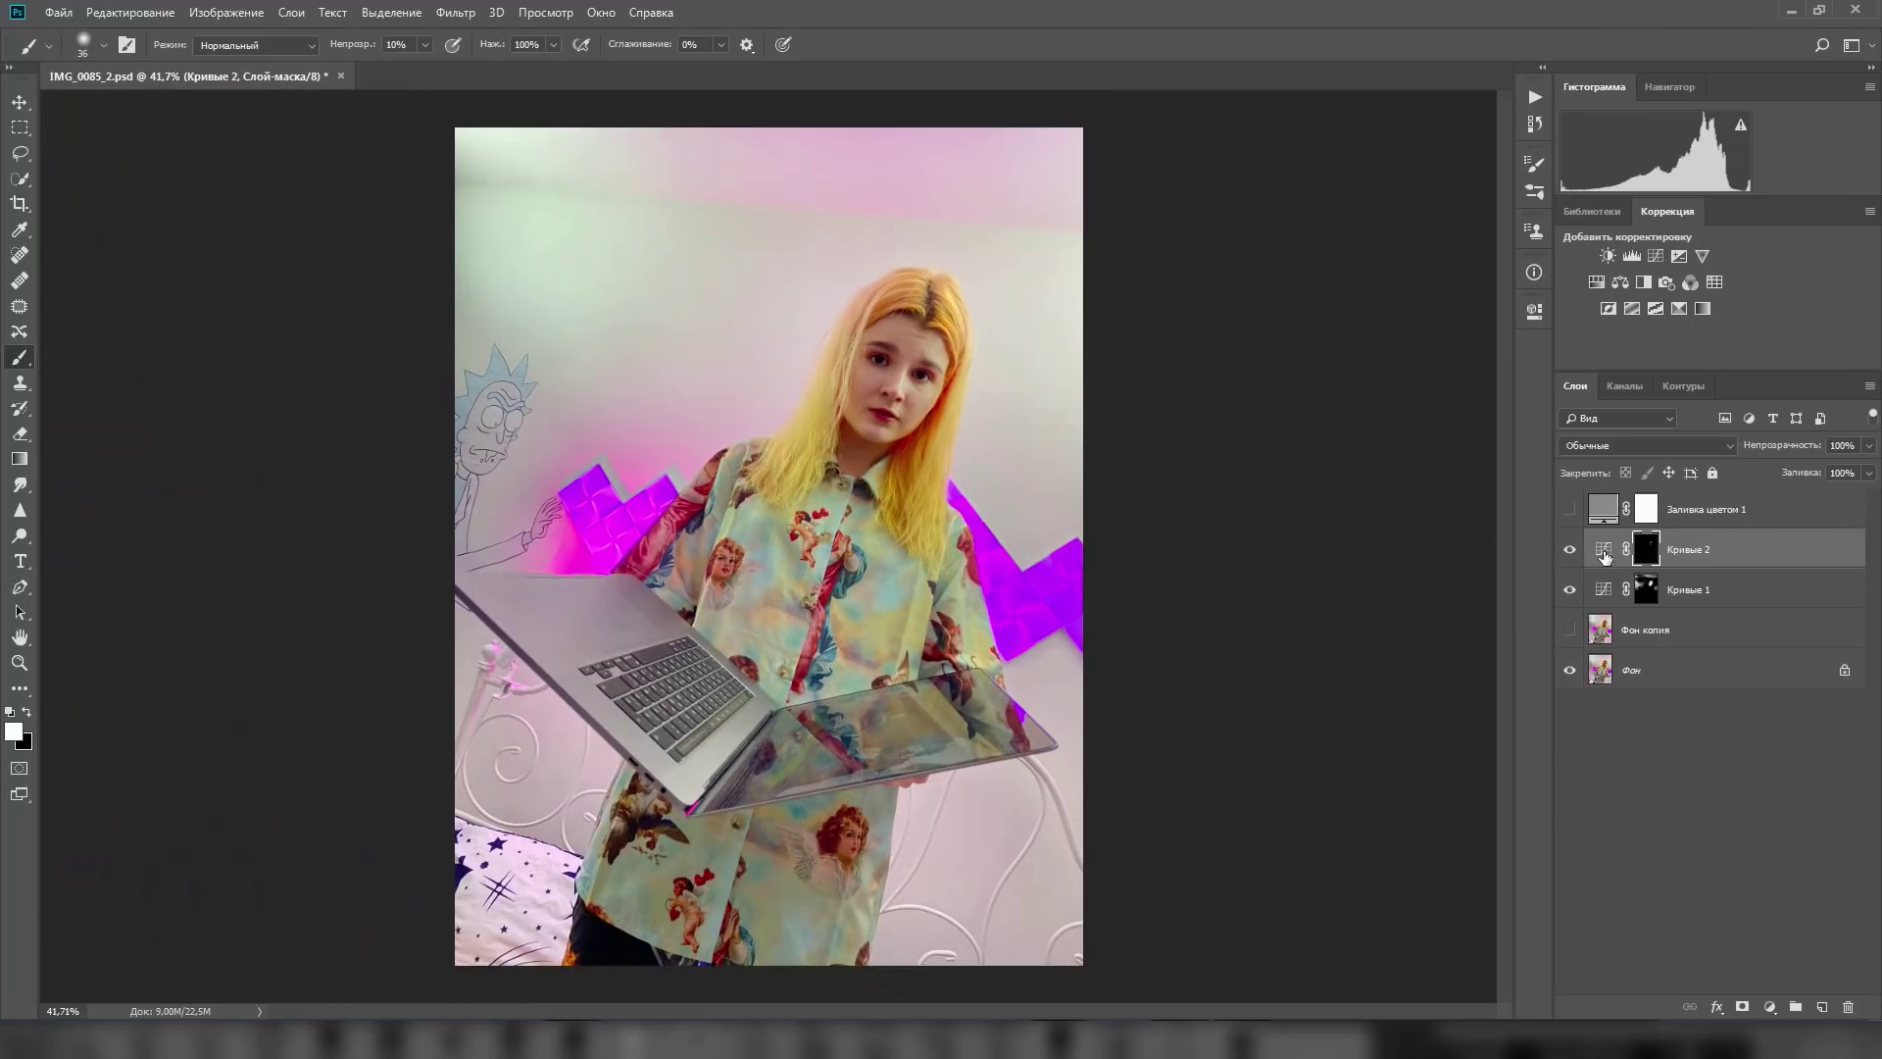
pyautogui.click(1572, 590)
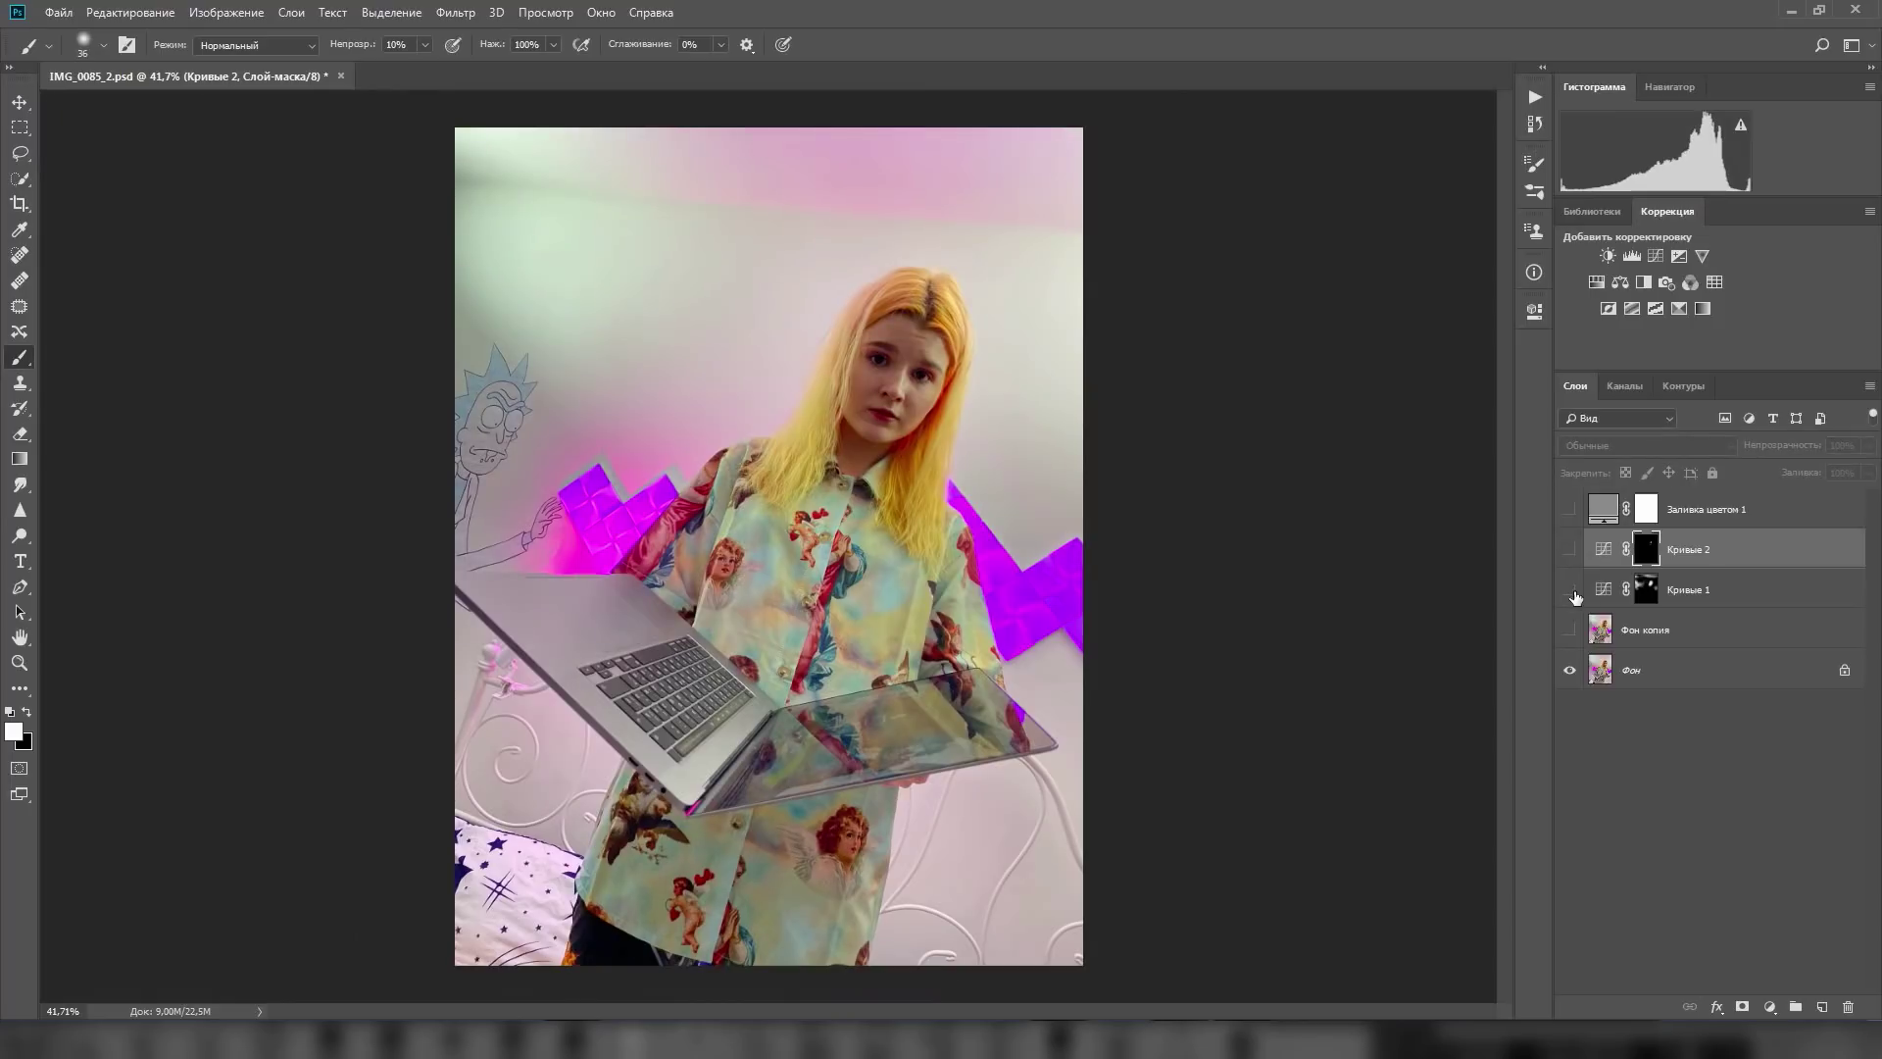
pyautogui.moveTo(1573, 593); pyautogui.dragTo(1570, 550)
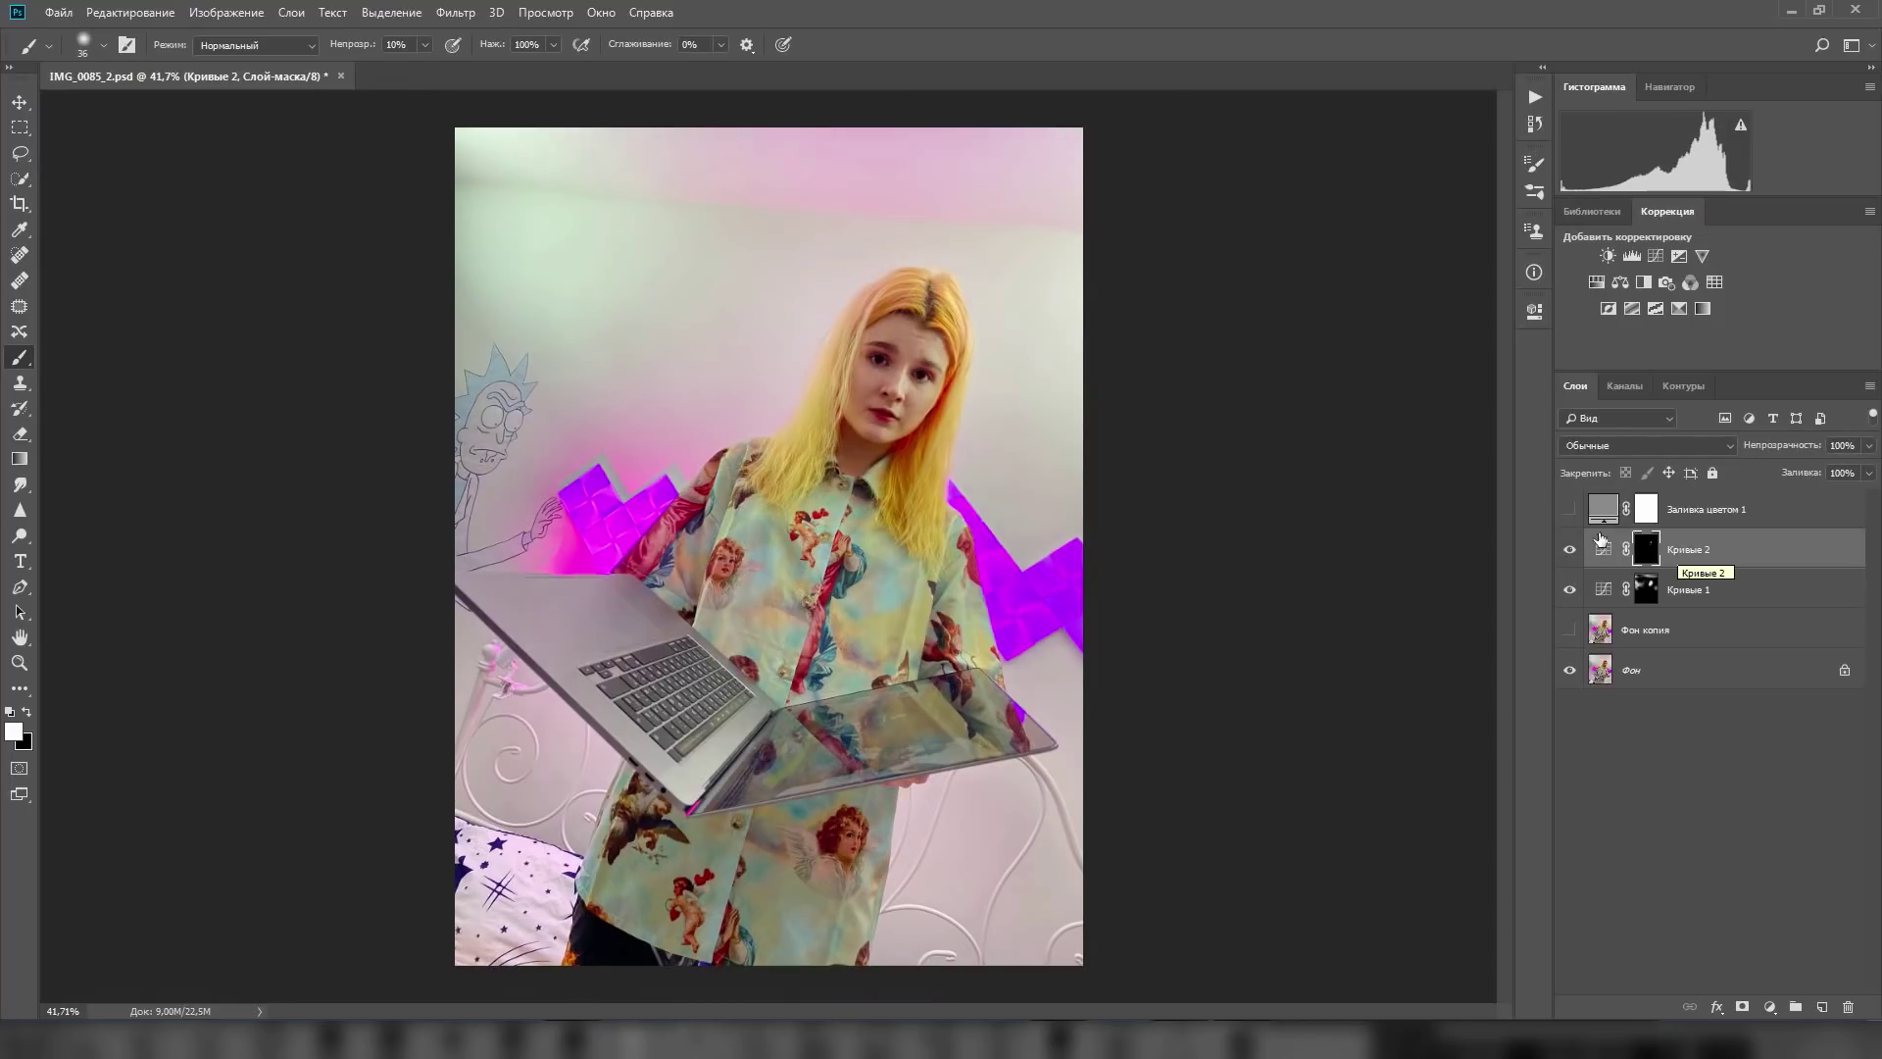
# Add Кривые 3 with a raised curve and black mask, and show the grey fill again.
pyautogui.click(1603, 549)
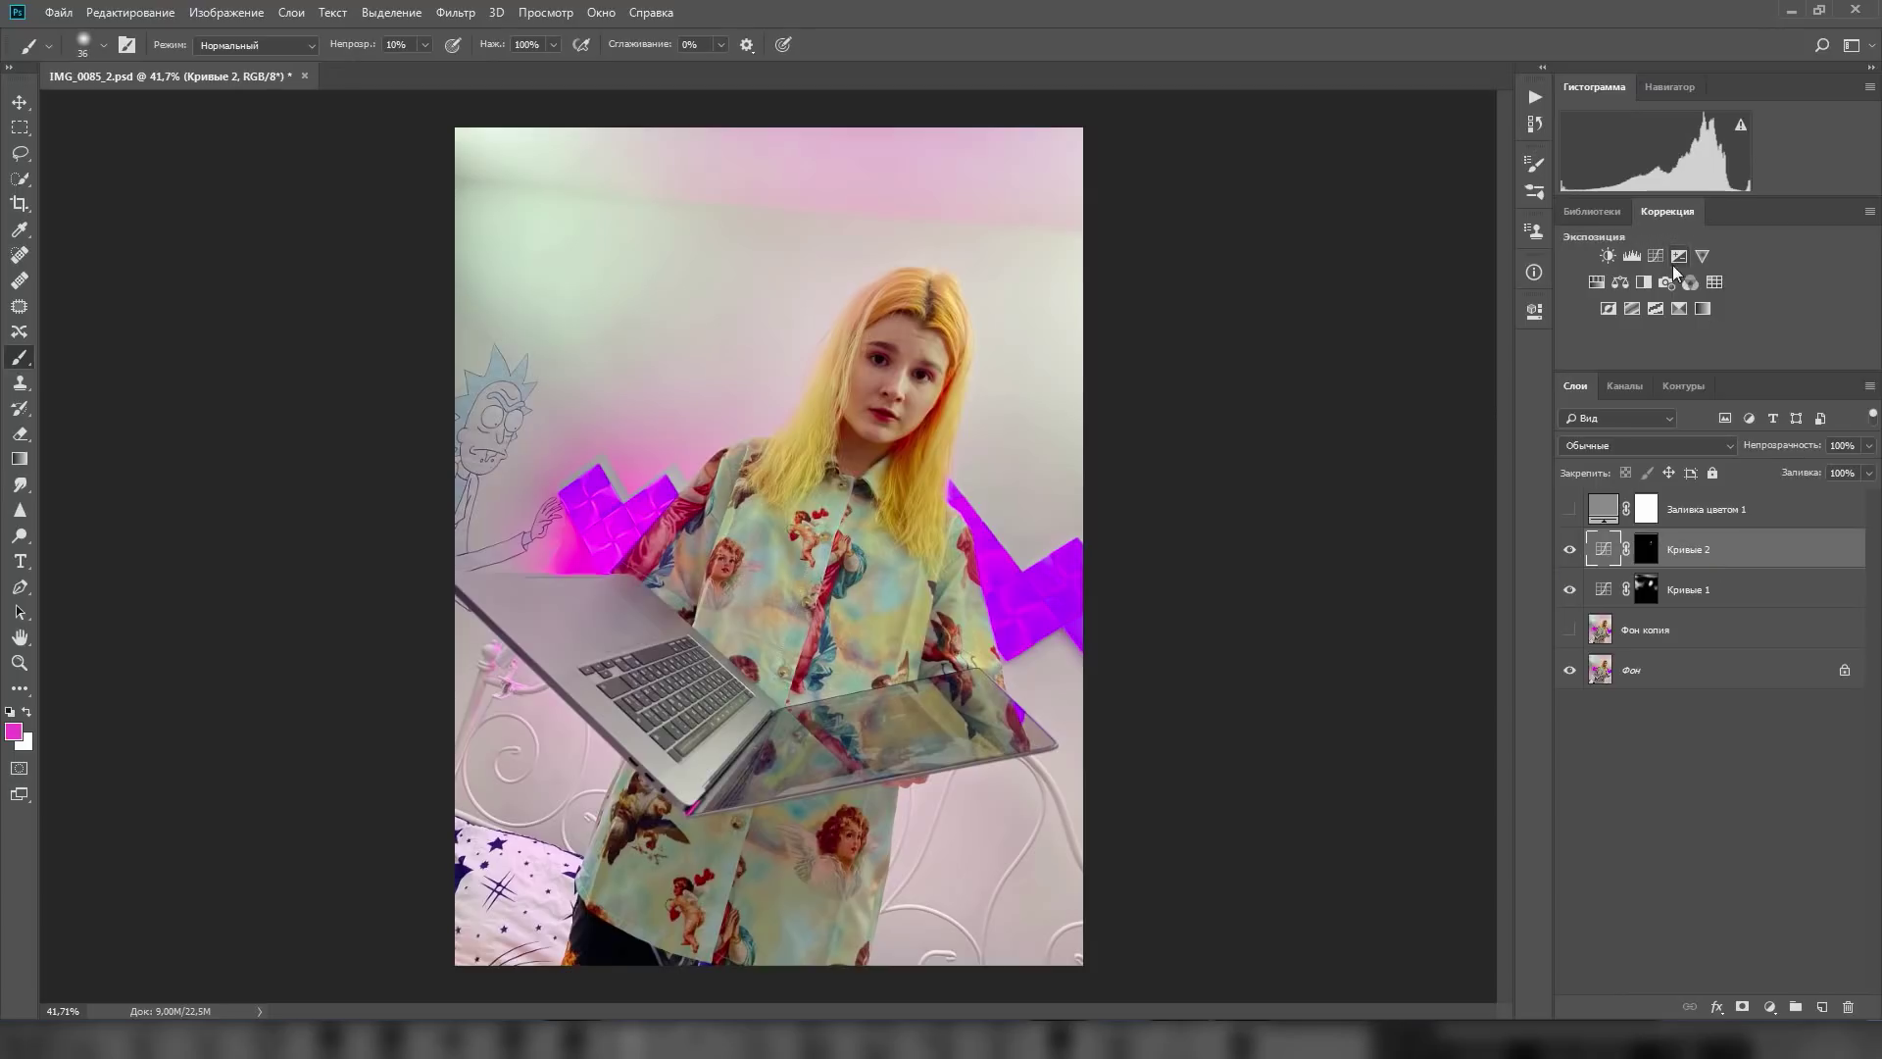
pyautogui.click(1677, 257)
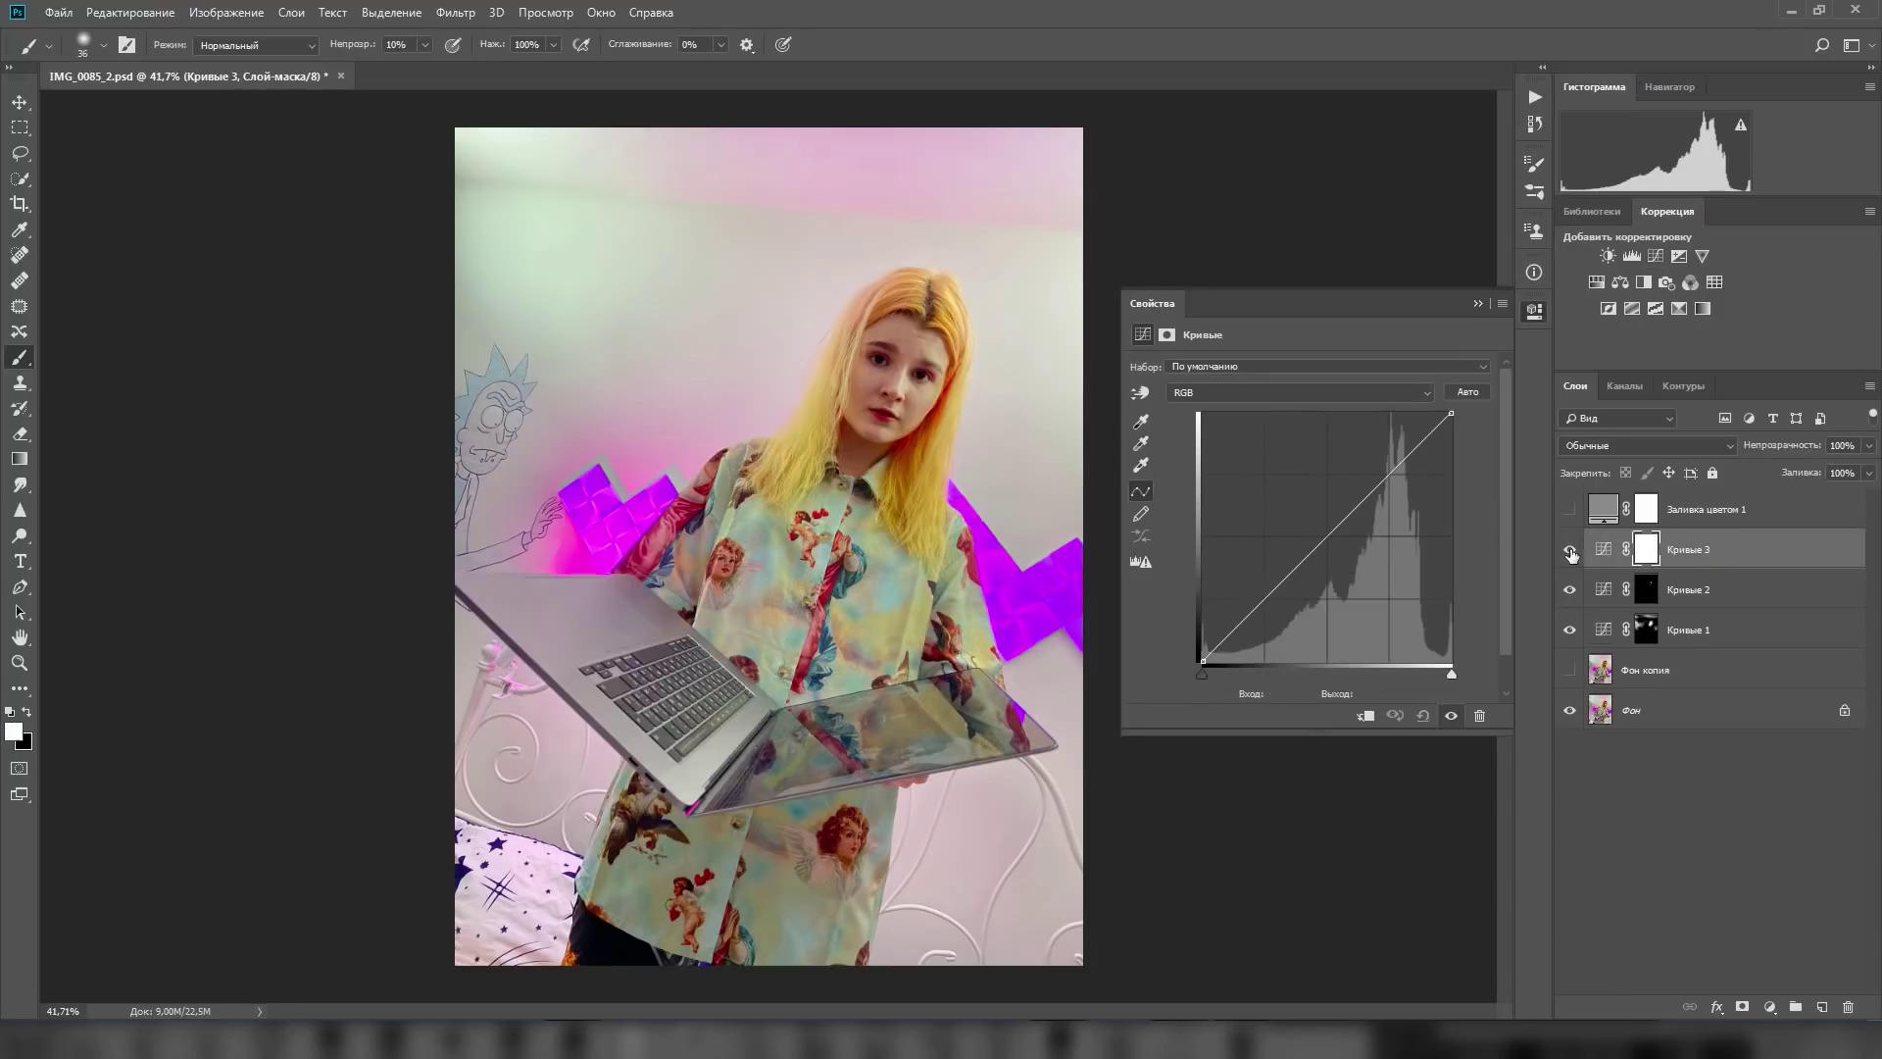
pyautogui.moveTo(1348, 508); pyautogui.dragTo(1324, 468)
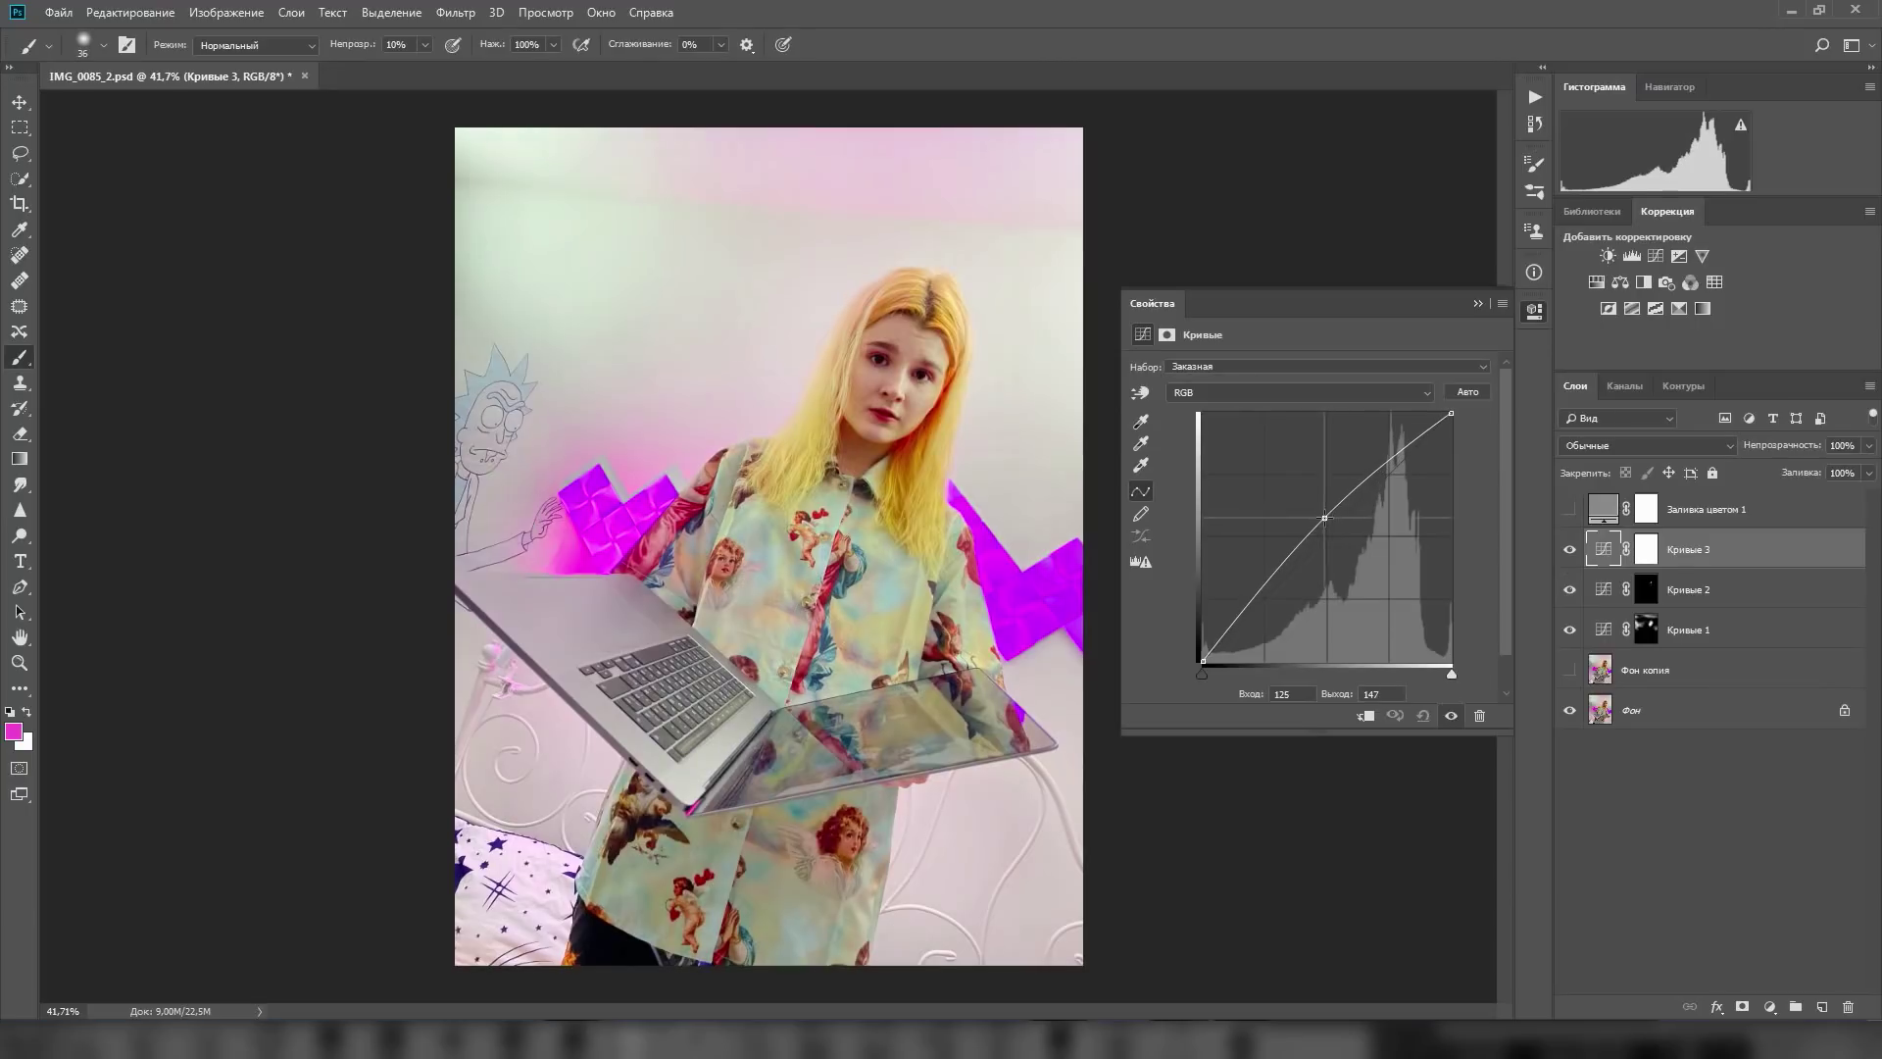
pyautogui.click(1646, 549)
pyautogui.click(1432, 588)
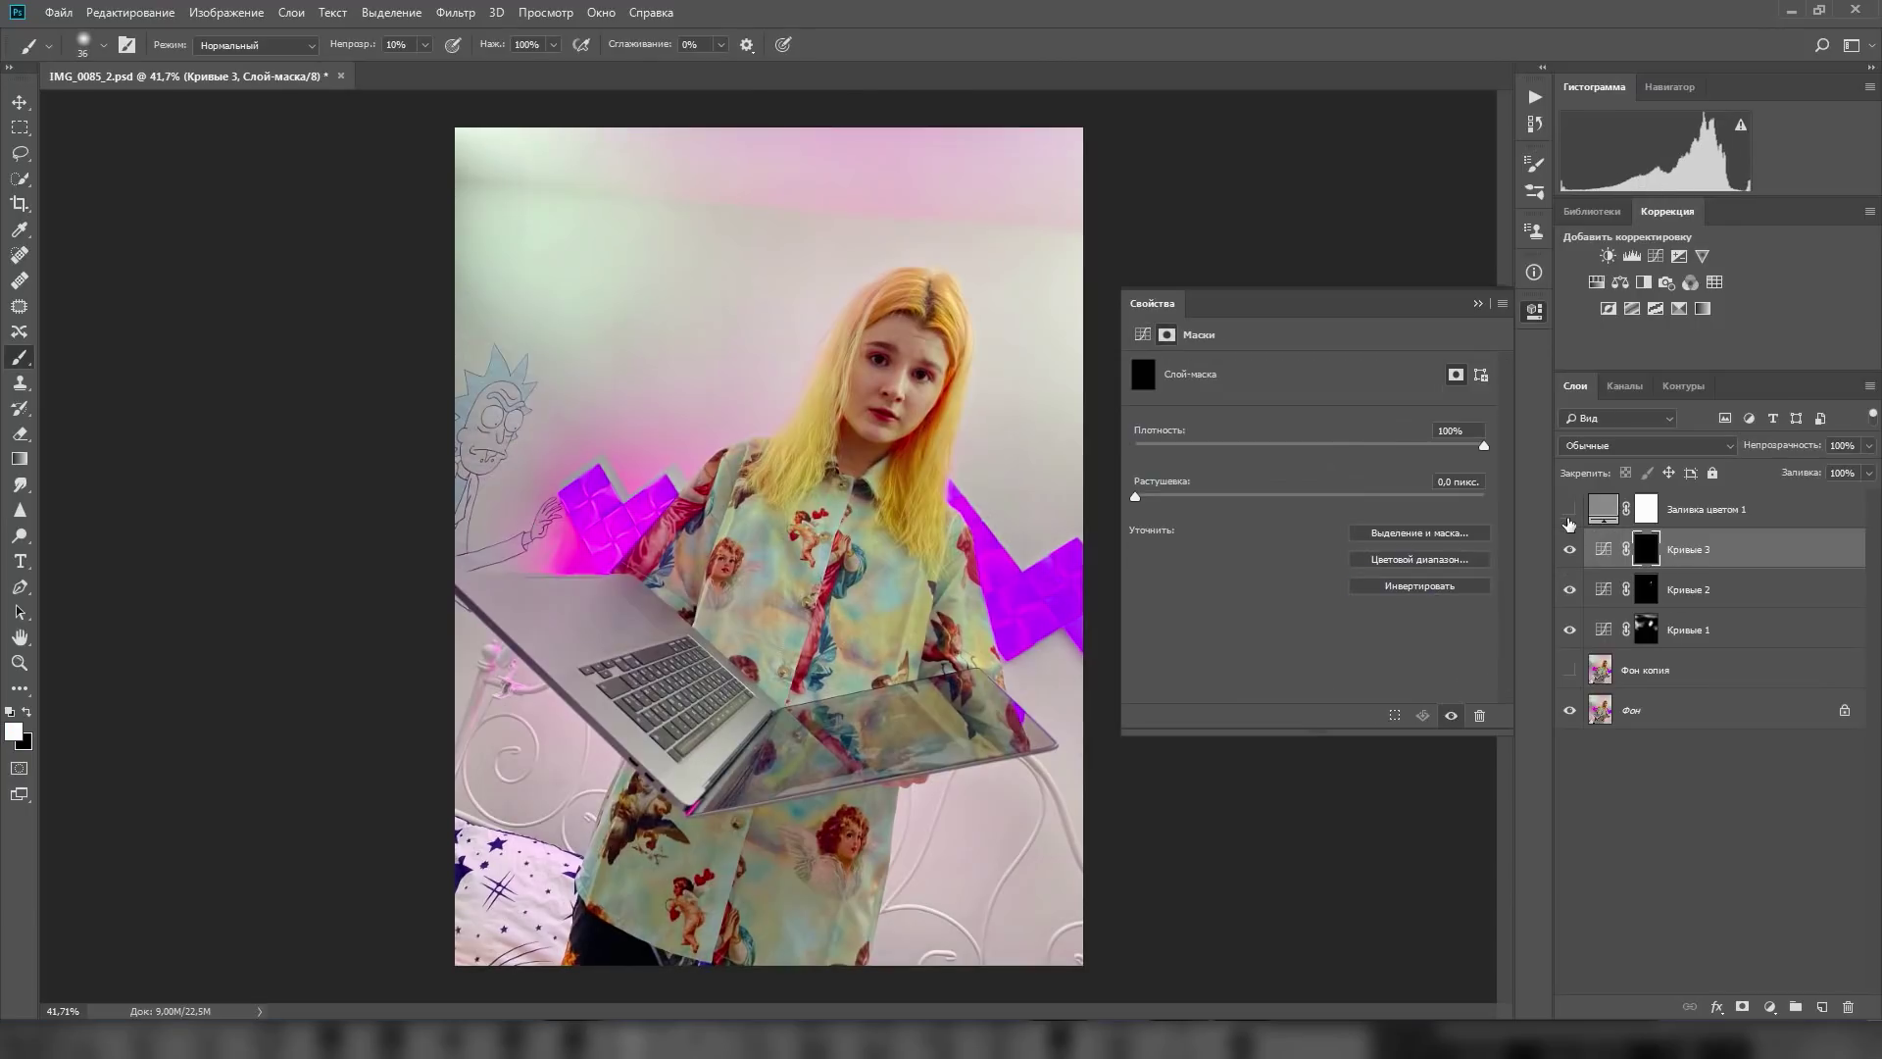
pyautogui.click(1571, 510)
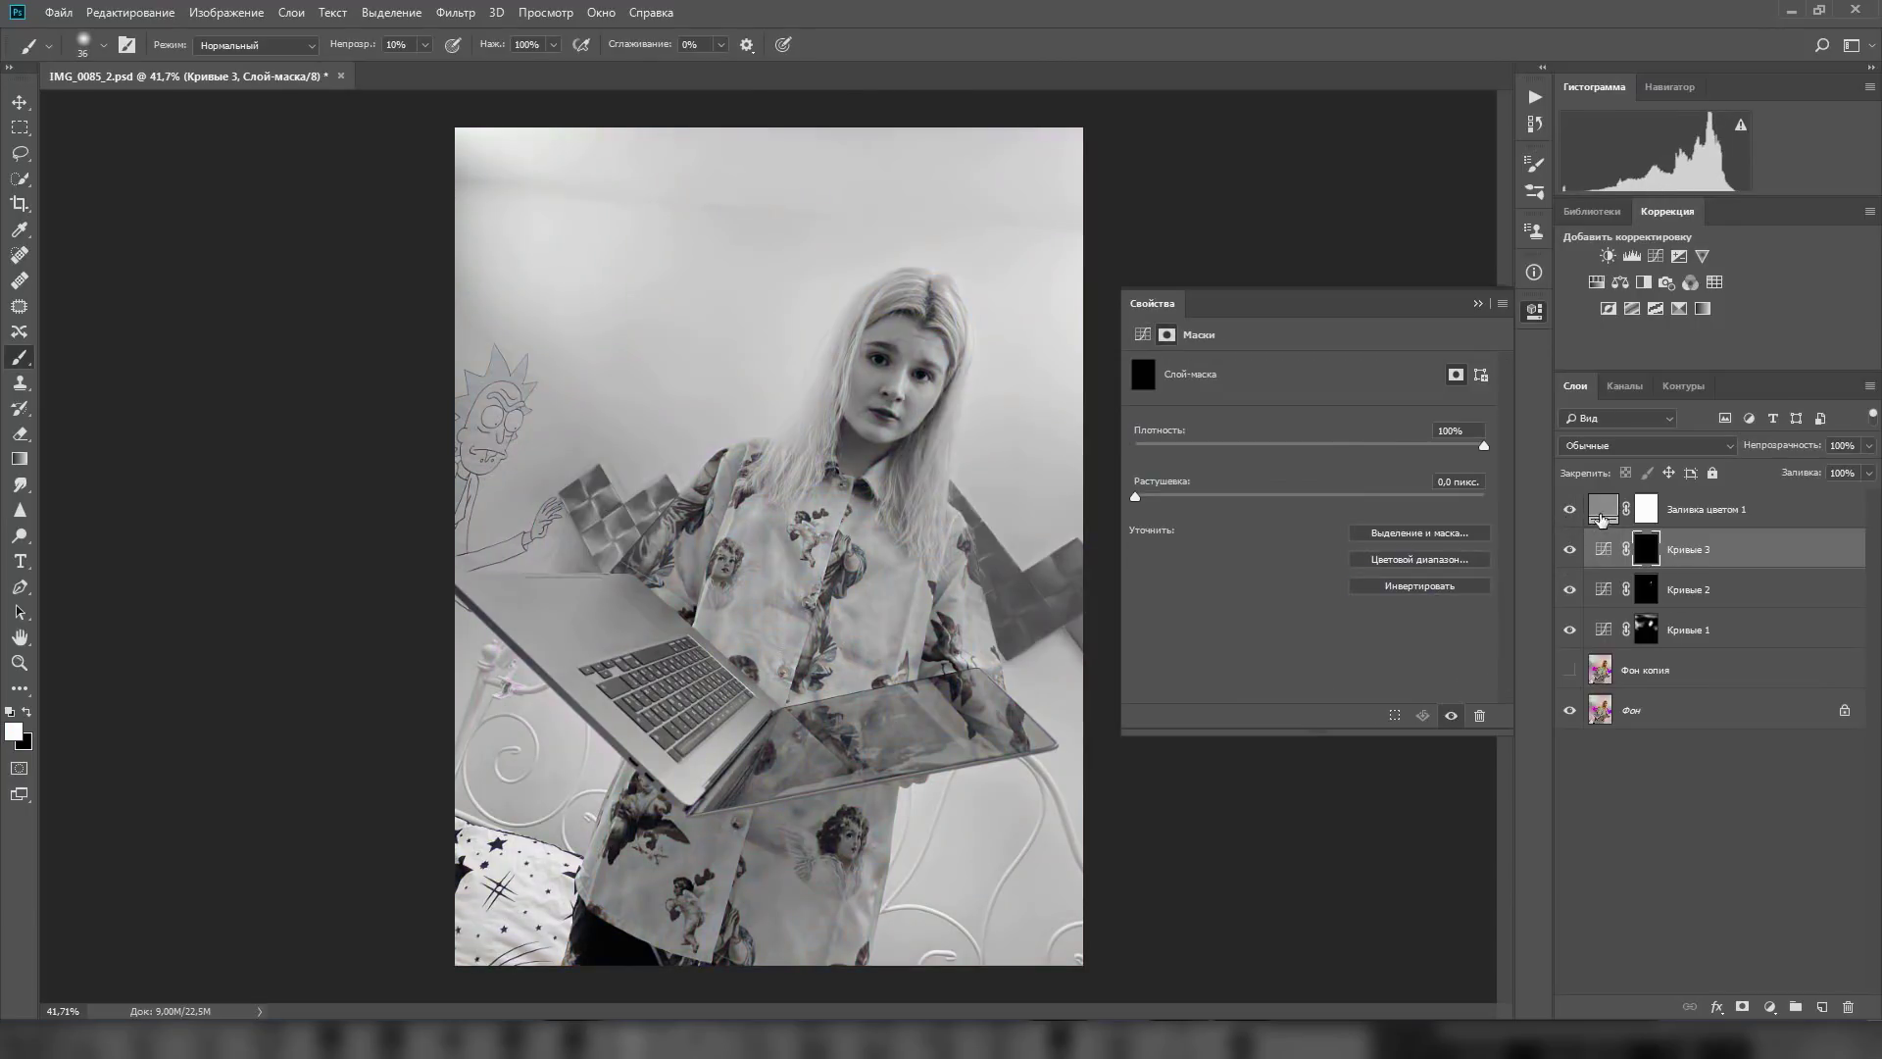
pyautogui.click(1477, 305)
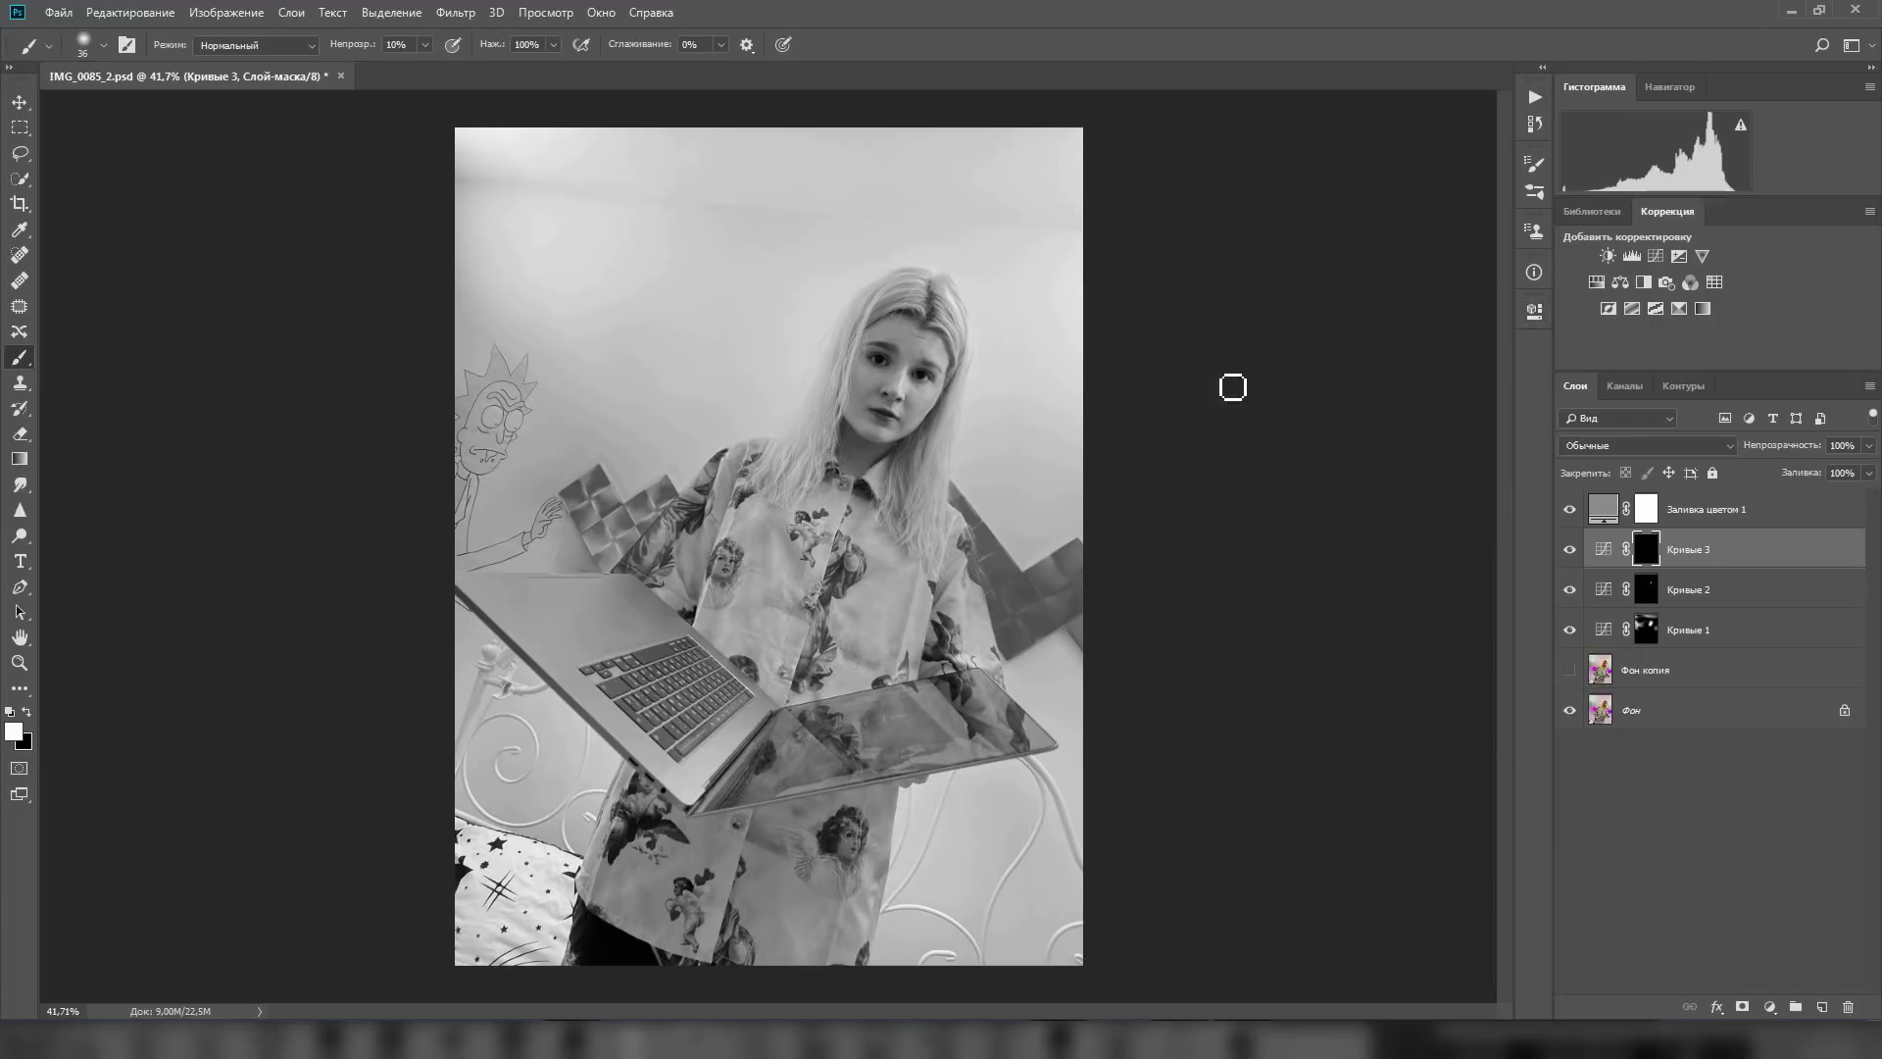
pyautogui.scroll(3, 987, 280)
pyautogui.scroll(3, 987, 279)
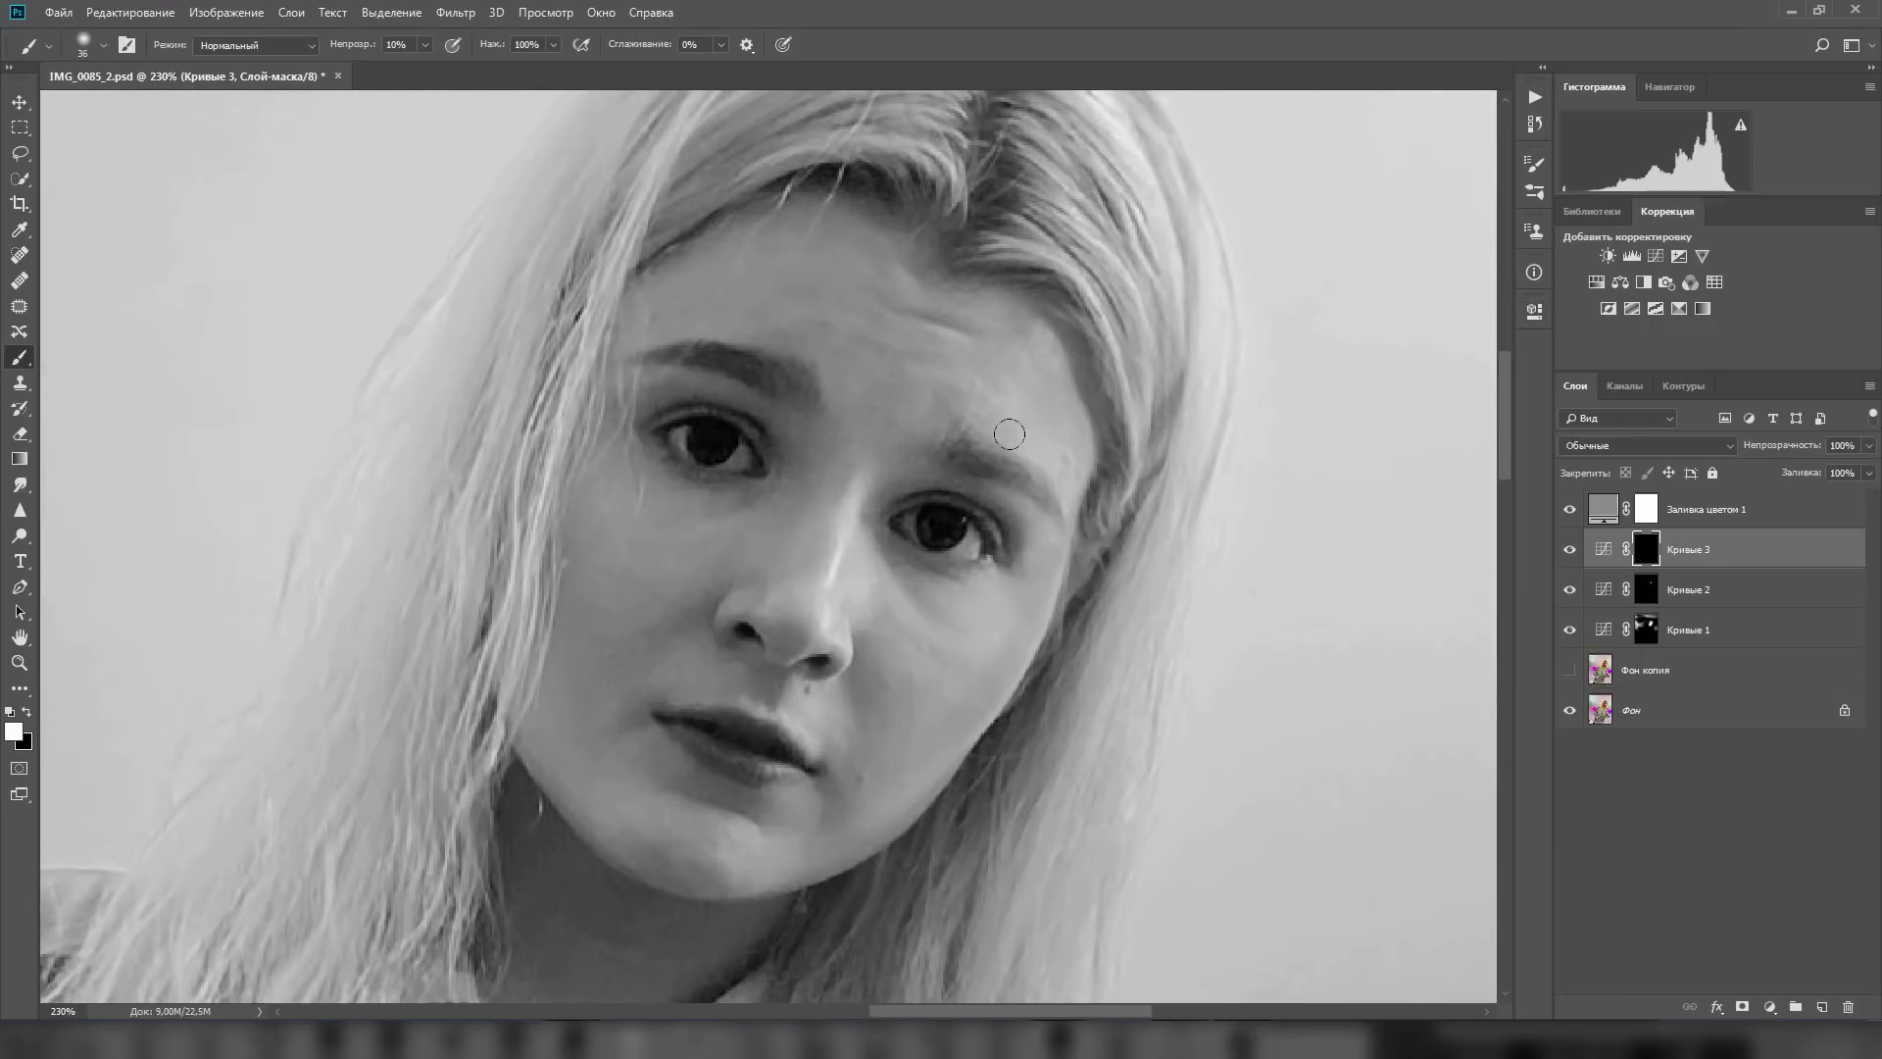
# Paint faint 12 px strokes on the Кривые 3 mask over the chin and cheek.
pyautogui.rightClick(1141, 557)
pyautogui.moveTo(1275, 622); pyautogui.dragTo(1268, 622)
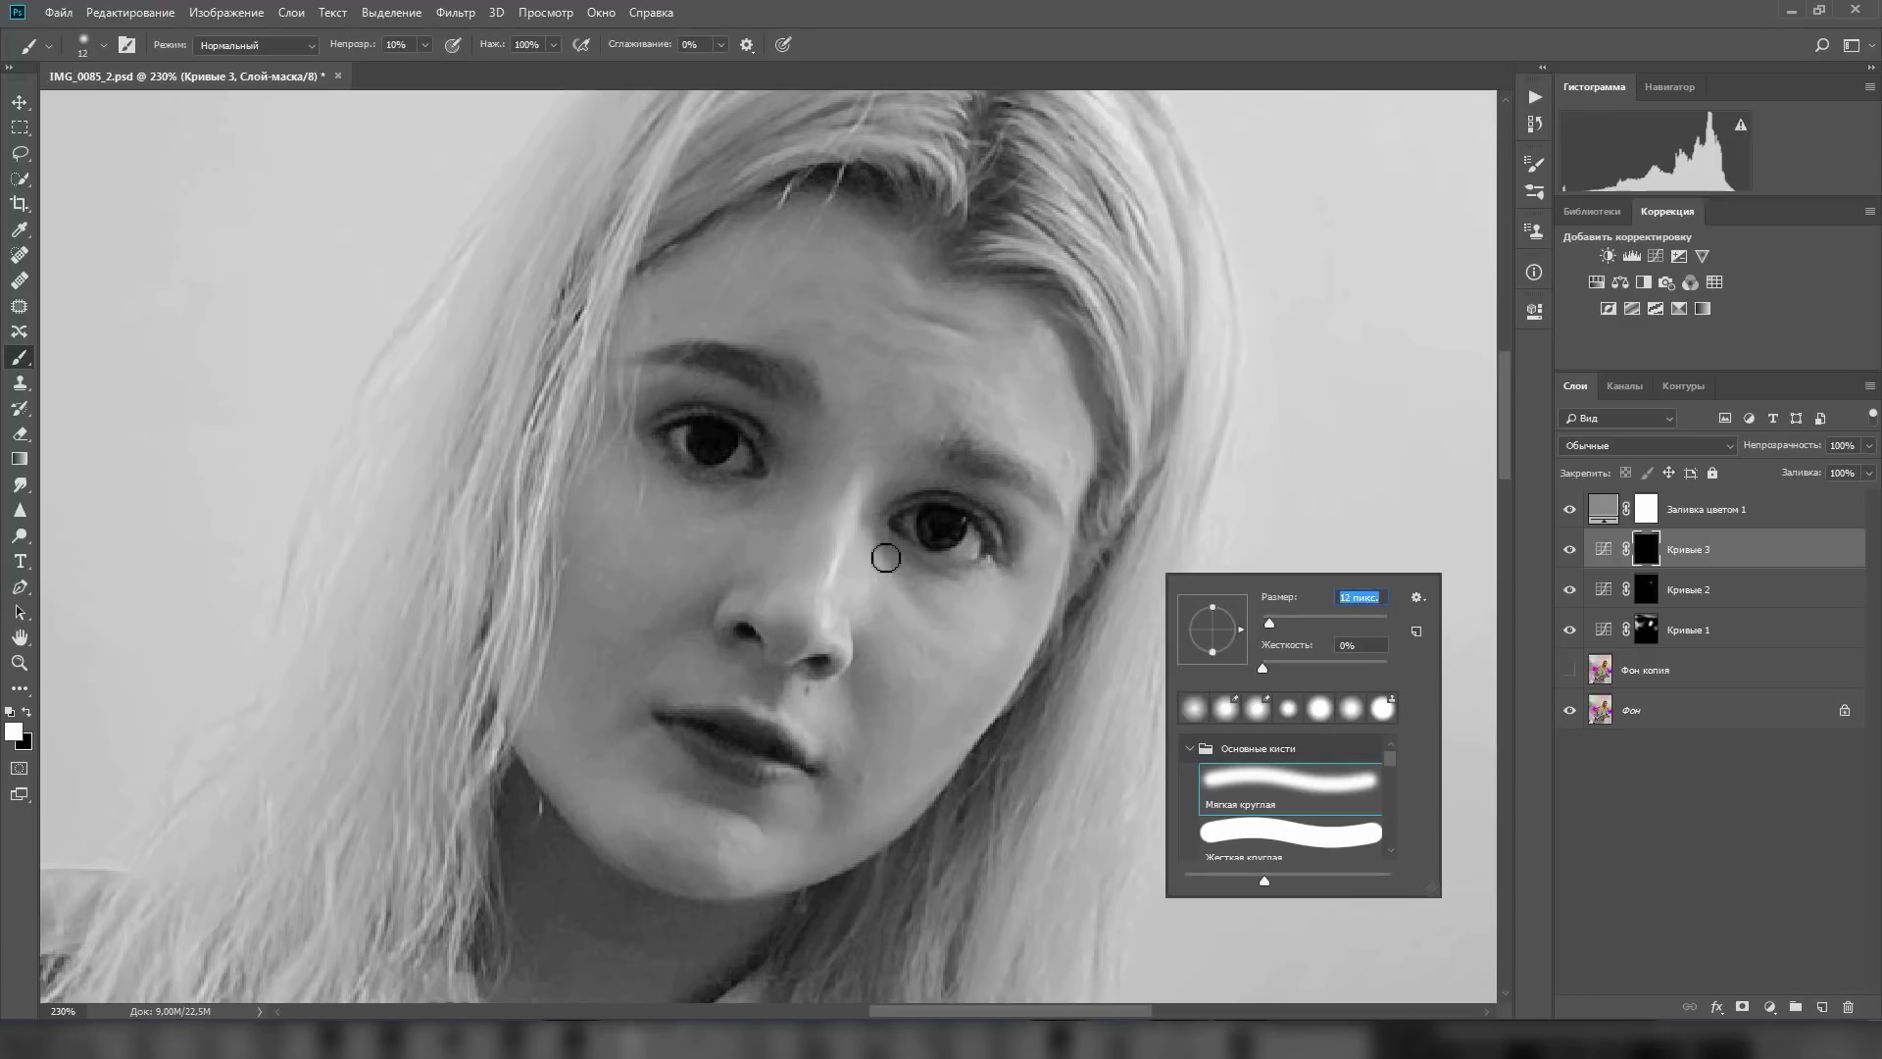
pyautogui.press('Return')
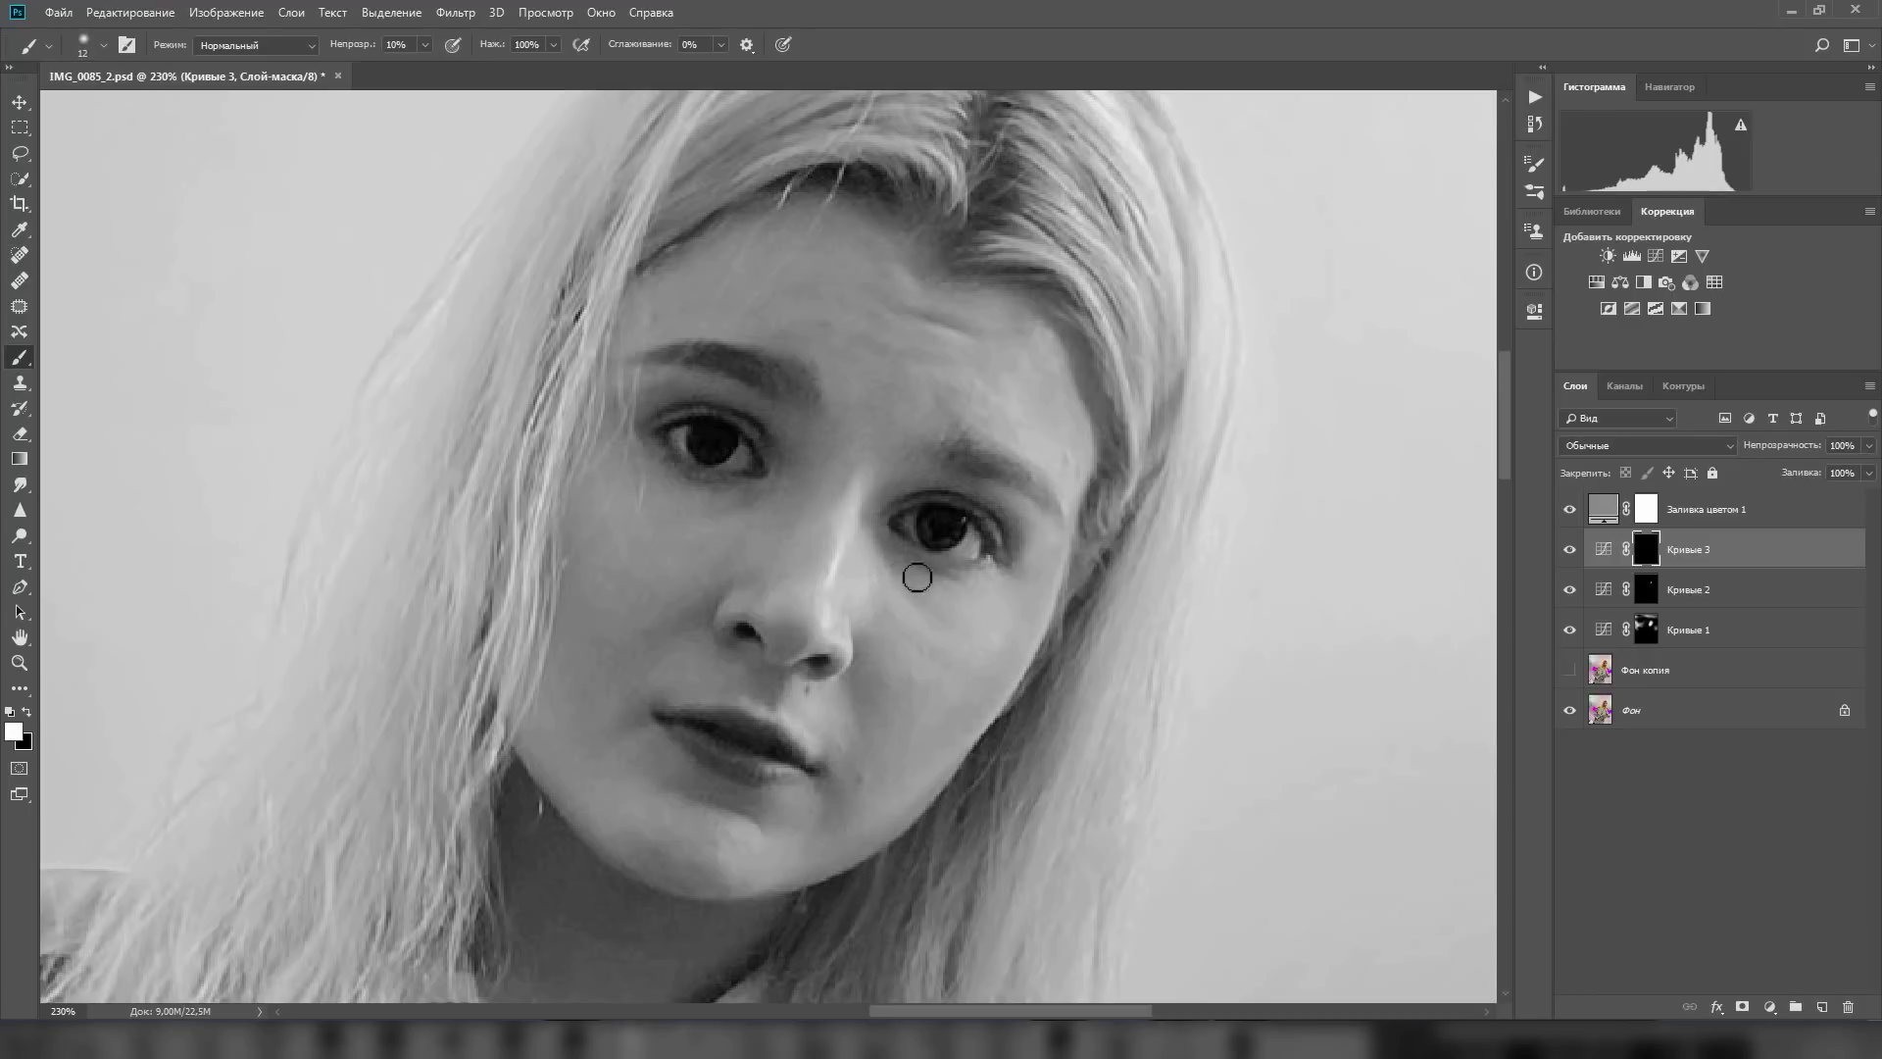
pyautogui.moveTo(945, 578); pyautogui.dragTo(853, 686)
pyautogui.press(']')
pyautogui.moveTo(840, 859)
pyautogui.mouseDown()
pyautogui.moveTo(723, 791)
pyautogui.moveTo(608, 651)
pyautogui.moveTo(626, 735)
pyautogui.moveTo(656, 664)
pyautogui.mouseUp()
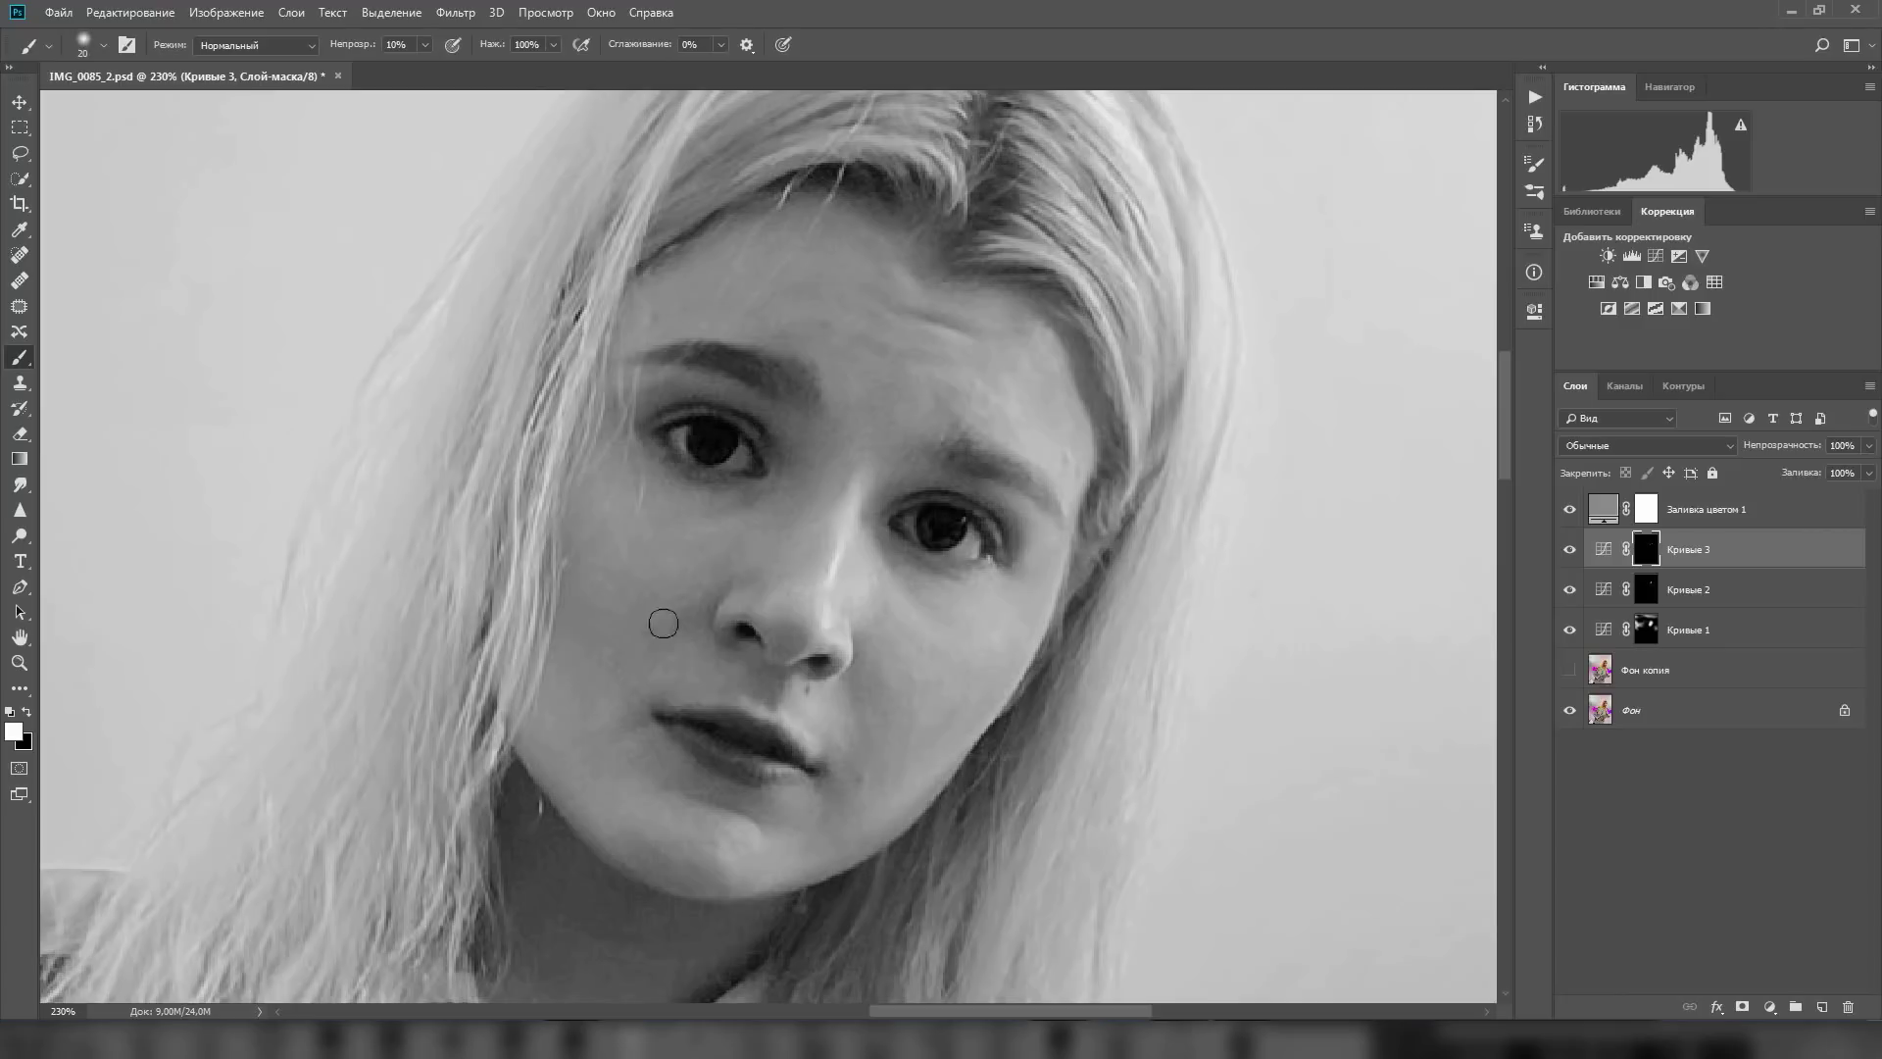
# Shrink the brush back to 12 px, fit the image, and hide Заливка цветом 1.
pyautogui.rightClick(937, 562)
pyautogui.moveTo(1055, 608); pyautogui.dragTo(1051, 608)
pyautogui.click(742, 506)
pyautogui.scroll(2, 904, 765)
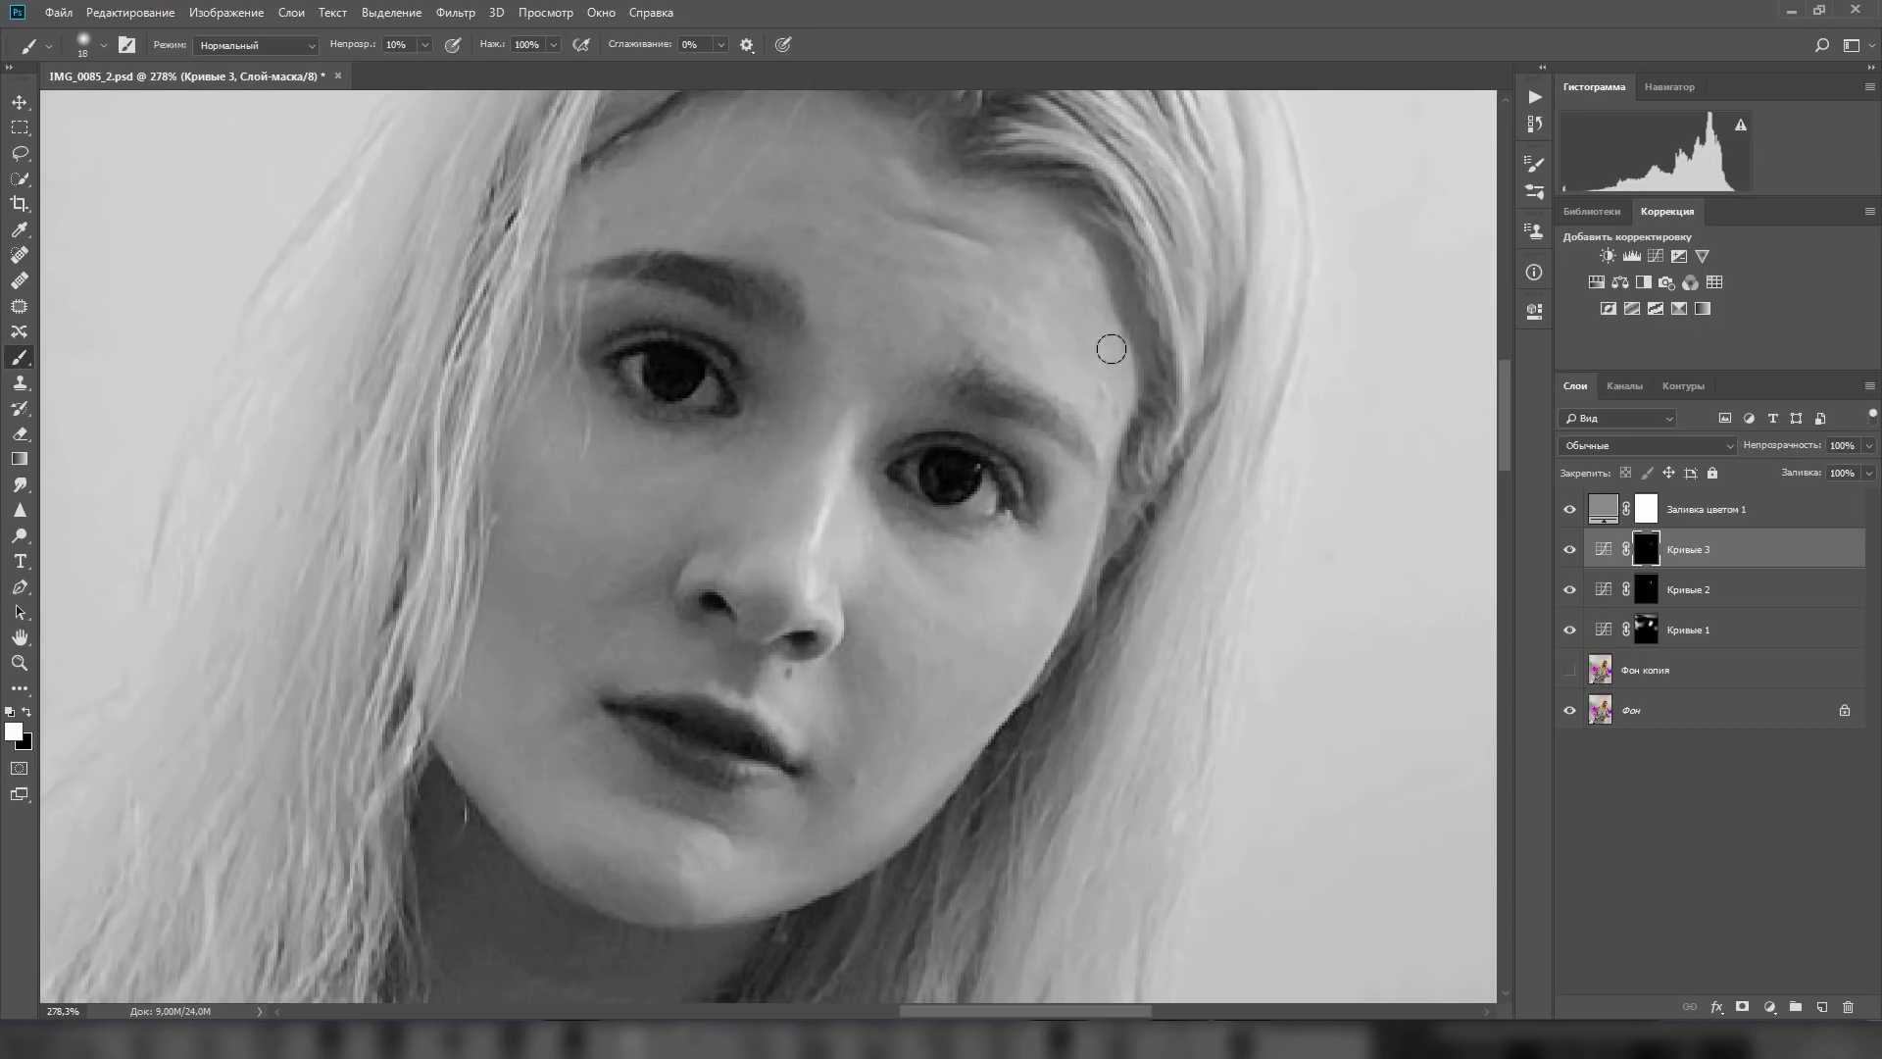
pyautogui.hotkey('ctrl', '0')
pyautogui.click(1570, 509)
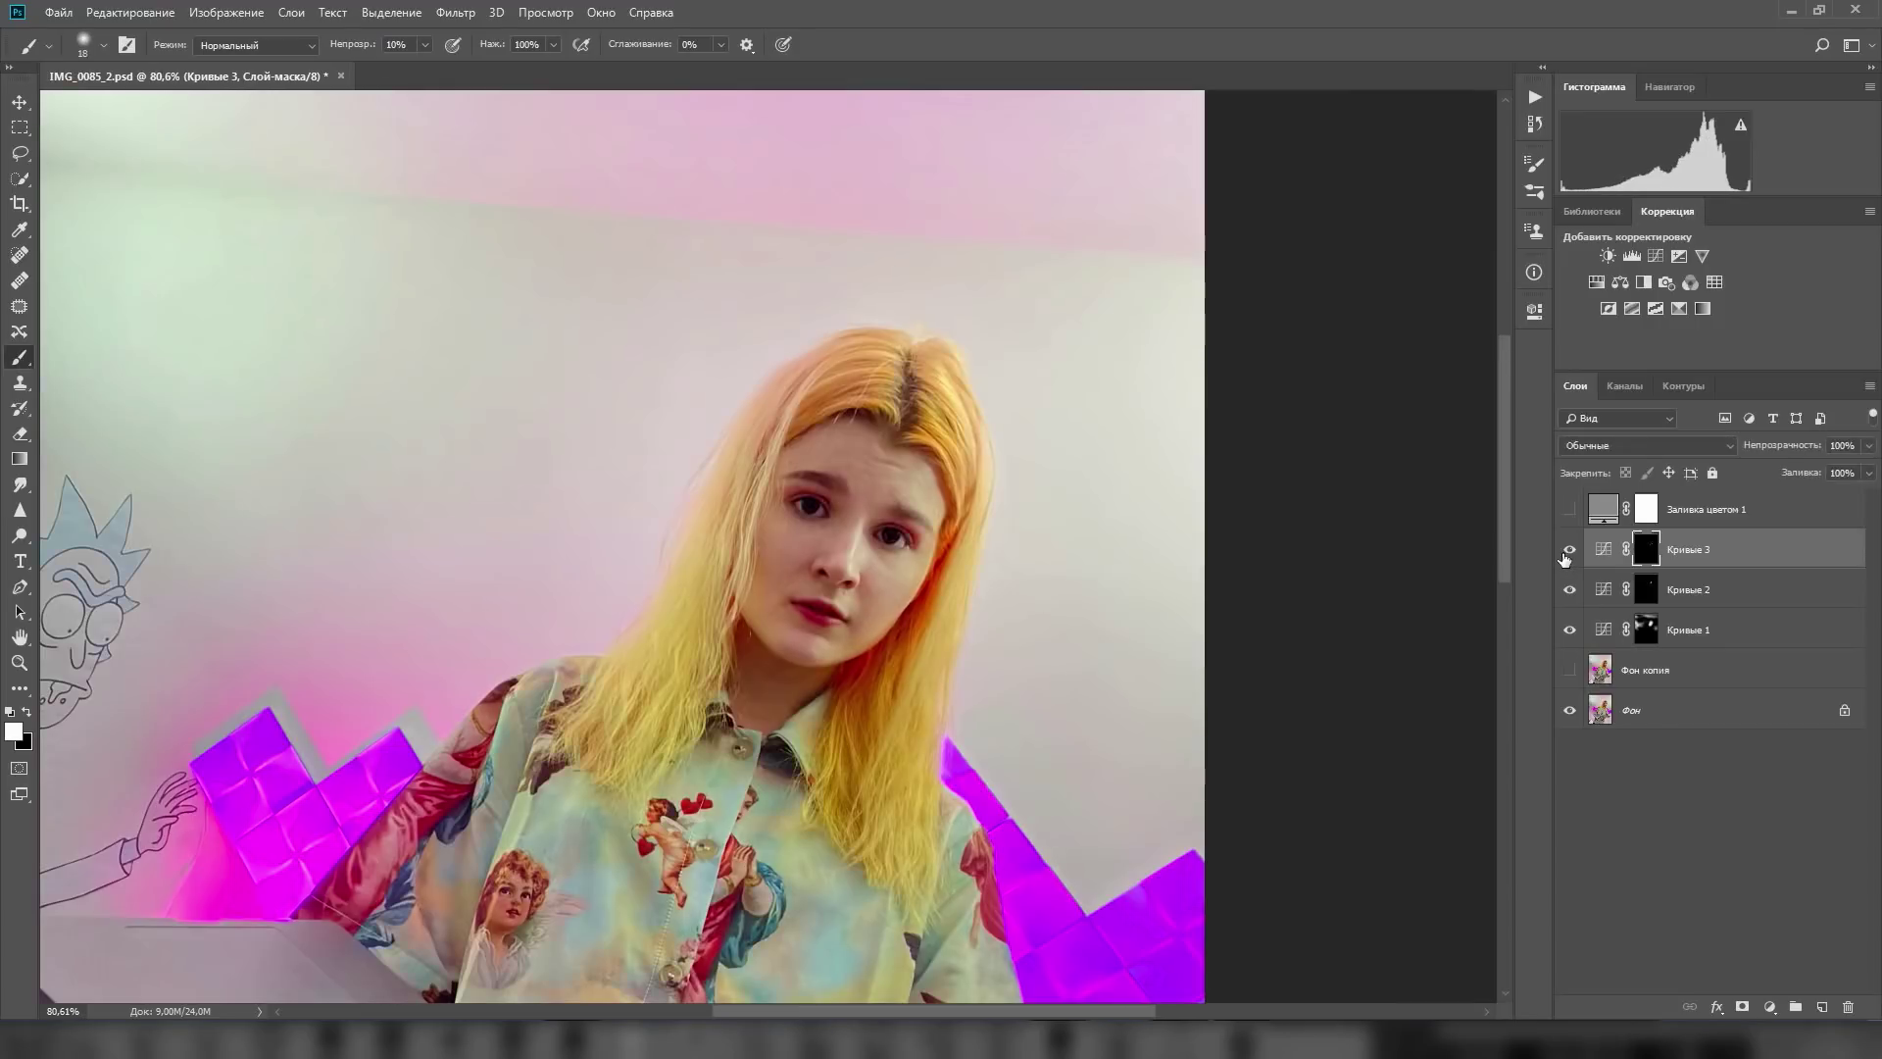
# Fit the image on screen and hide the Кривые 1 and Кривые 2 layers.
pyautogui.hotkey('ctrl', '0')
pyautogui.moveTo(1570, 590)
pyautogui.mouseDown()
pyautogui.moveTo(1566, 647)
pyautogui.moveTo(1568, 552)
pyautogui.mouseUp()
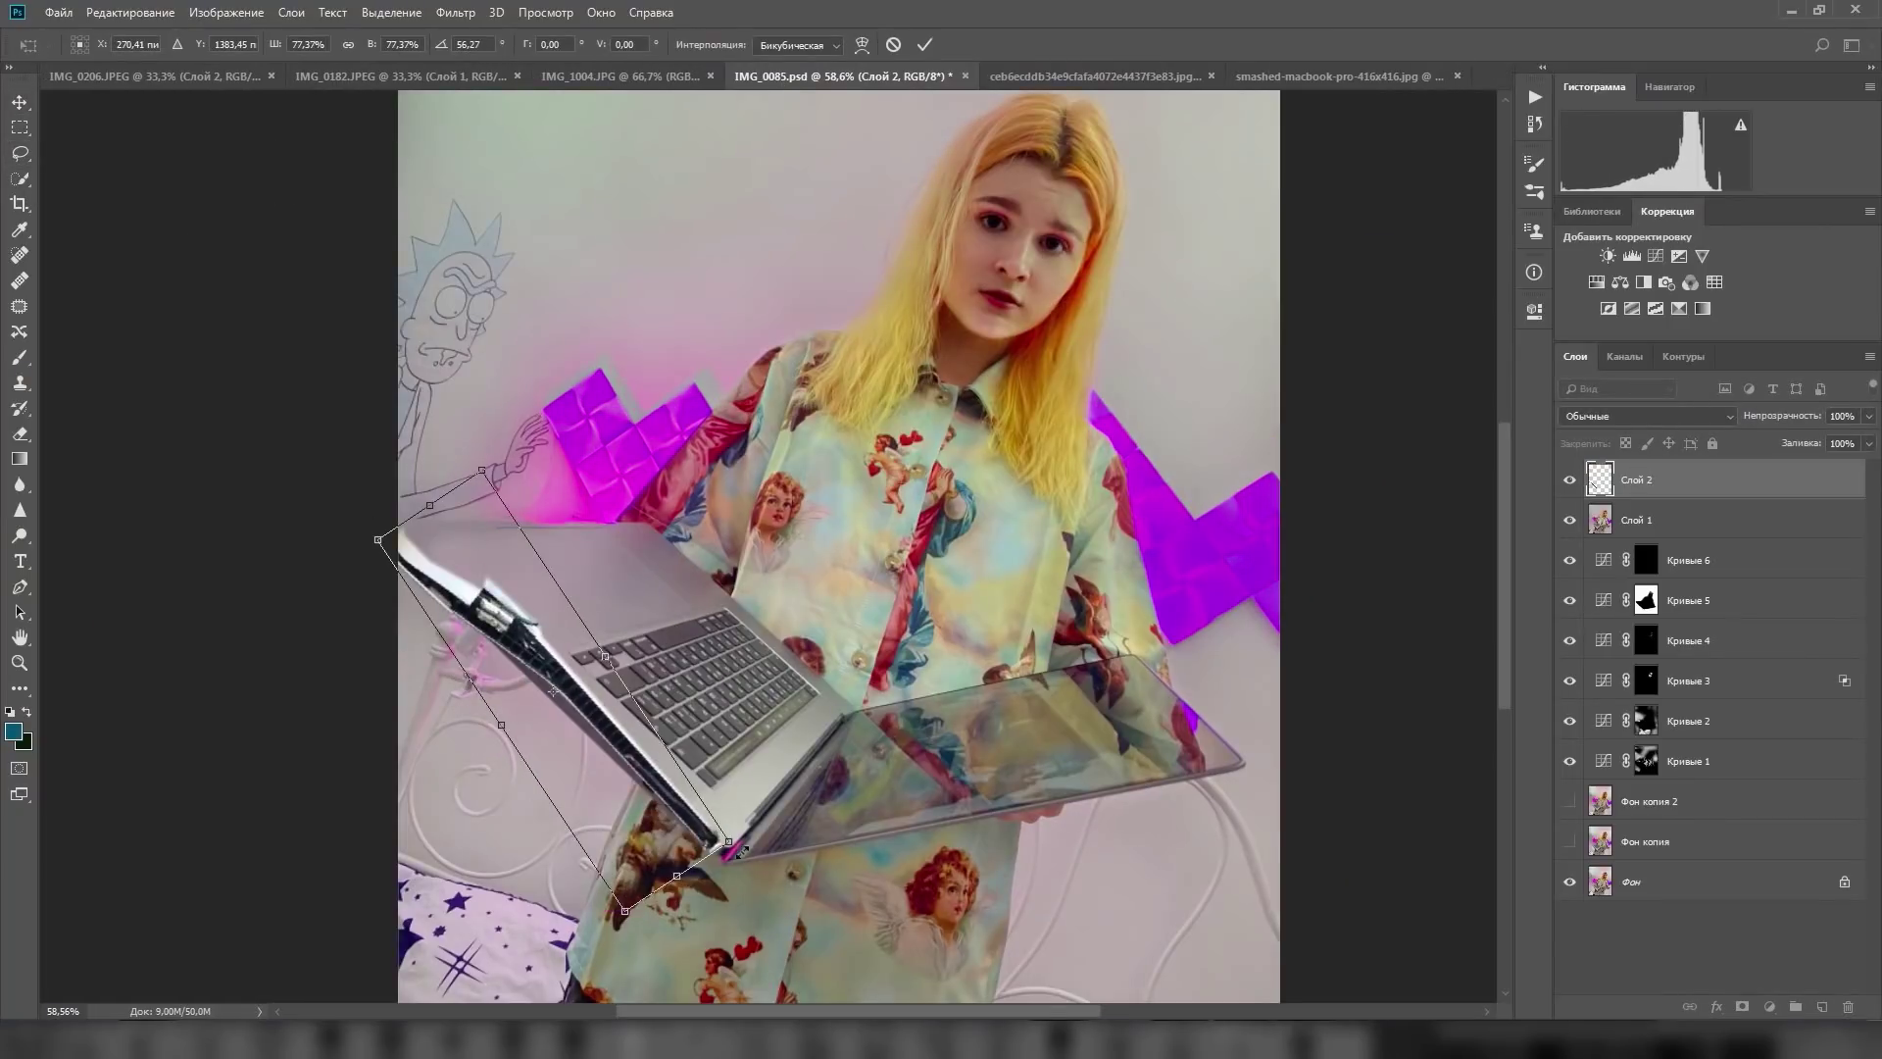
# Apply the laptop's scaling and rotation, then run Liquify on the laptop.
pyautogui.press('Return')
pyautogui.click(455, 12)
pyautogui.click(510, 168)
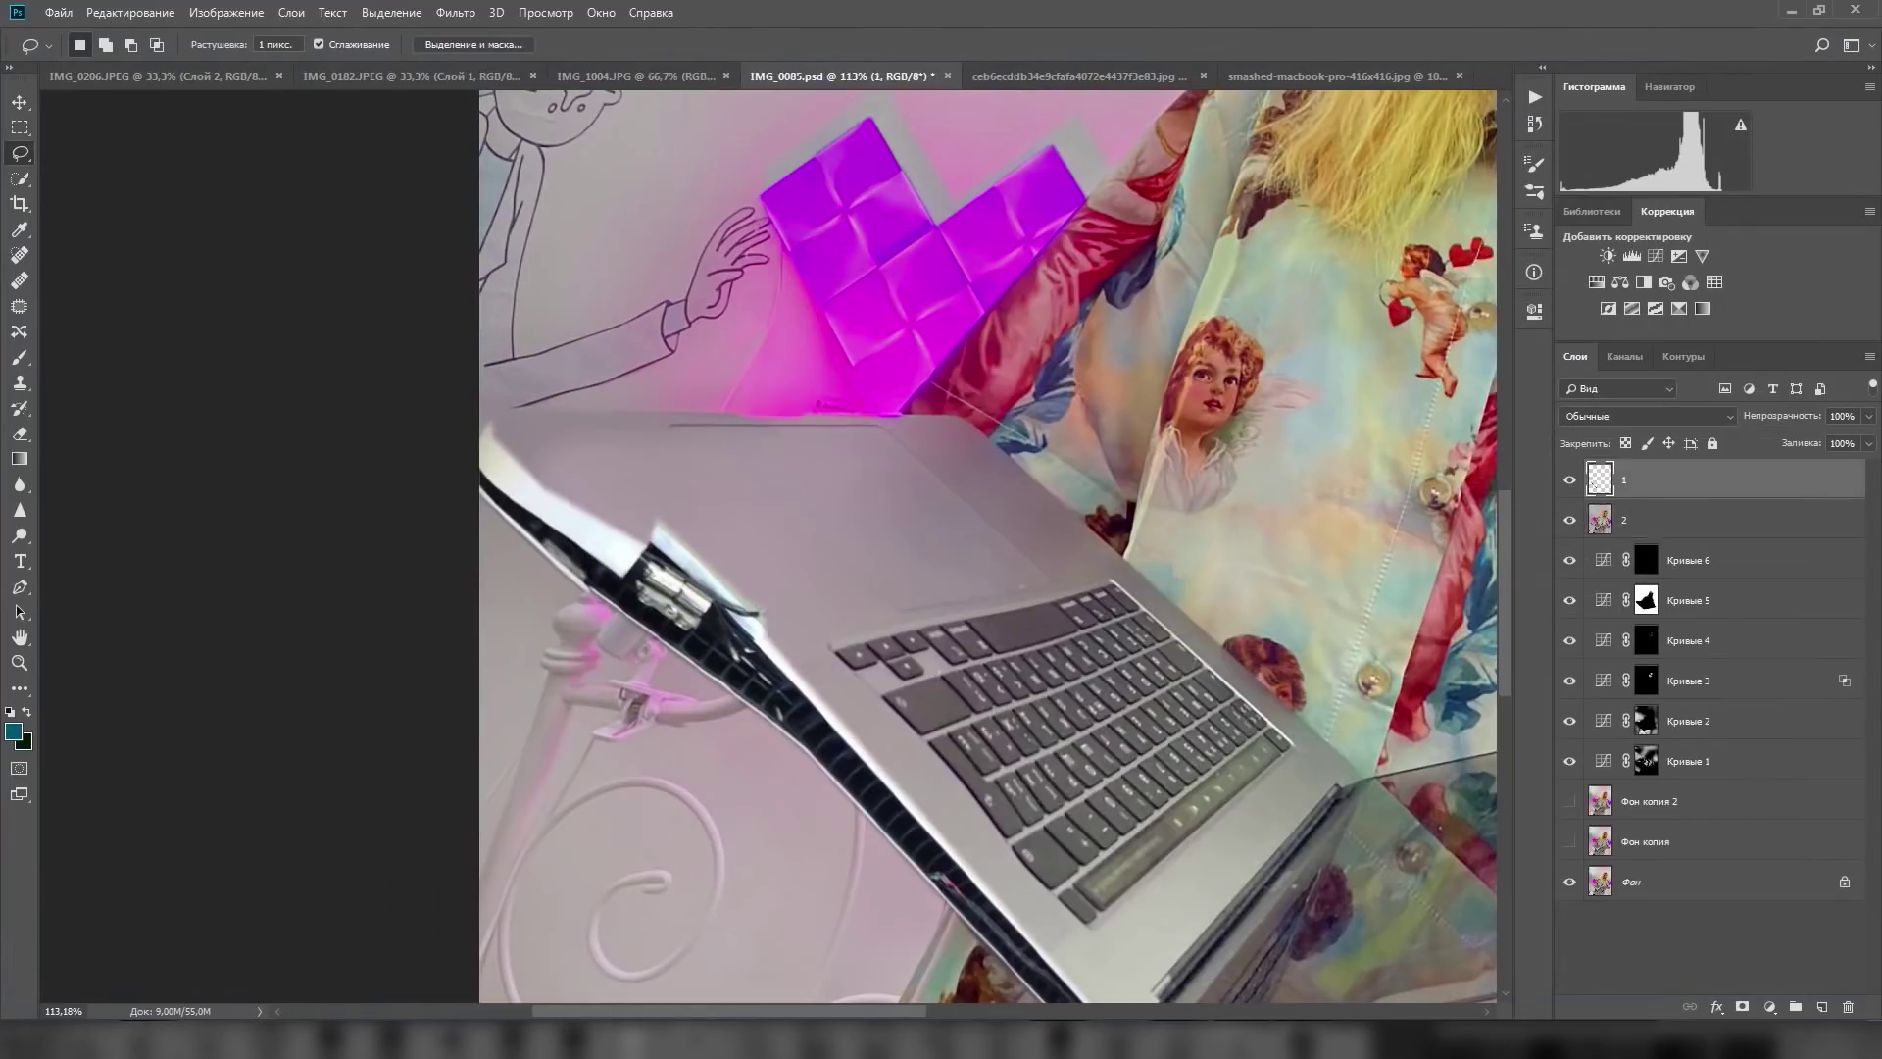
# On a new layer, paint over the laptop edges with a 15–39 px brush, then set Screen blending.
pyautogui.hotkey('ctrl', 'shift', 'alt', 'n')
pyautogui.press('b')
pyautogui.scroll(5, 599, 546)
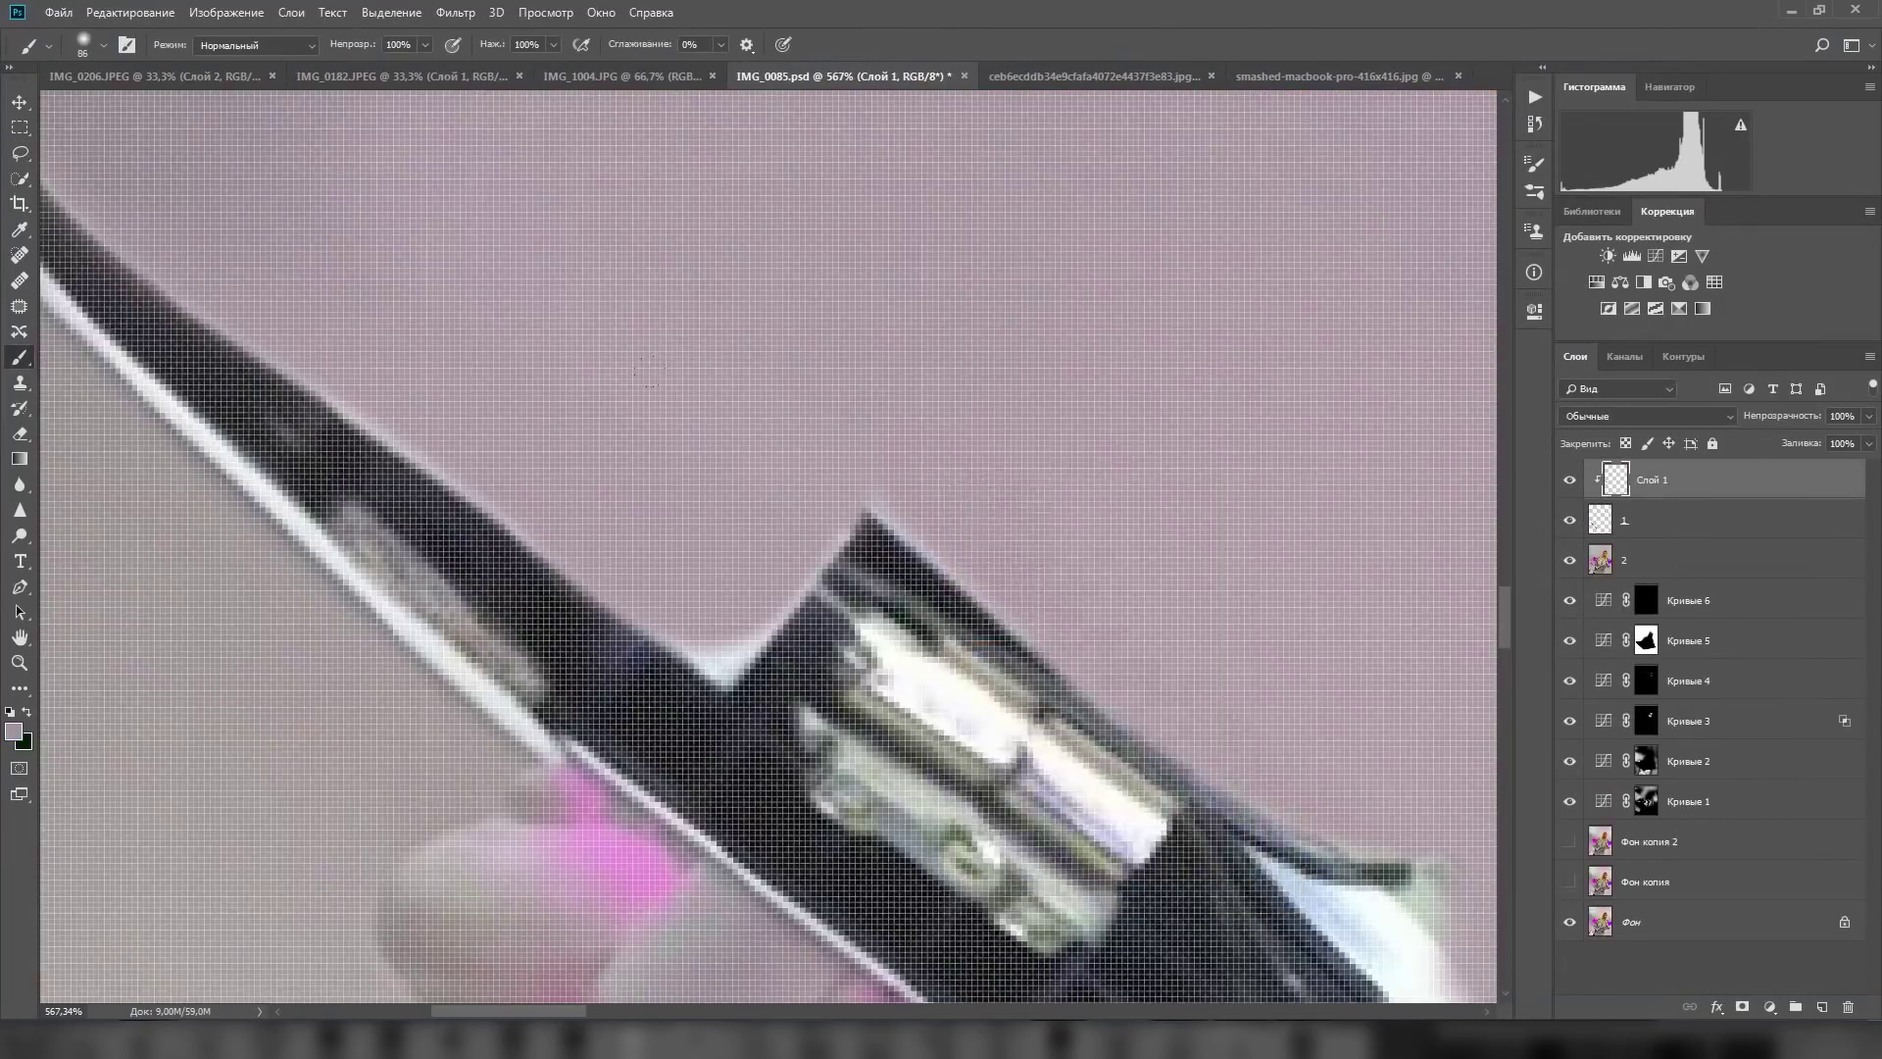
pyautogui.scroll(-5, 649, 369)
pyautogui.press('[')
pyautogui.press('[')
pyautogui.press('[')
pyautogui.scroll(2, 1412, 633)
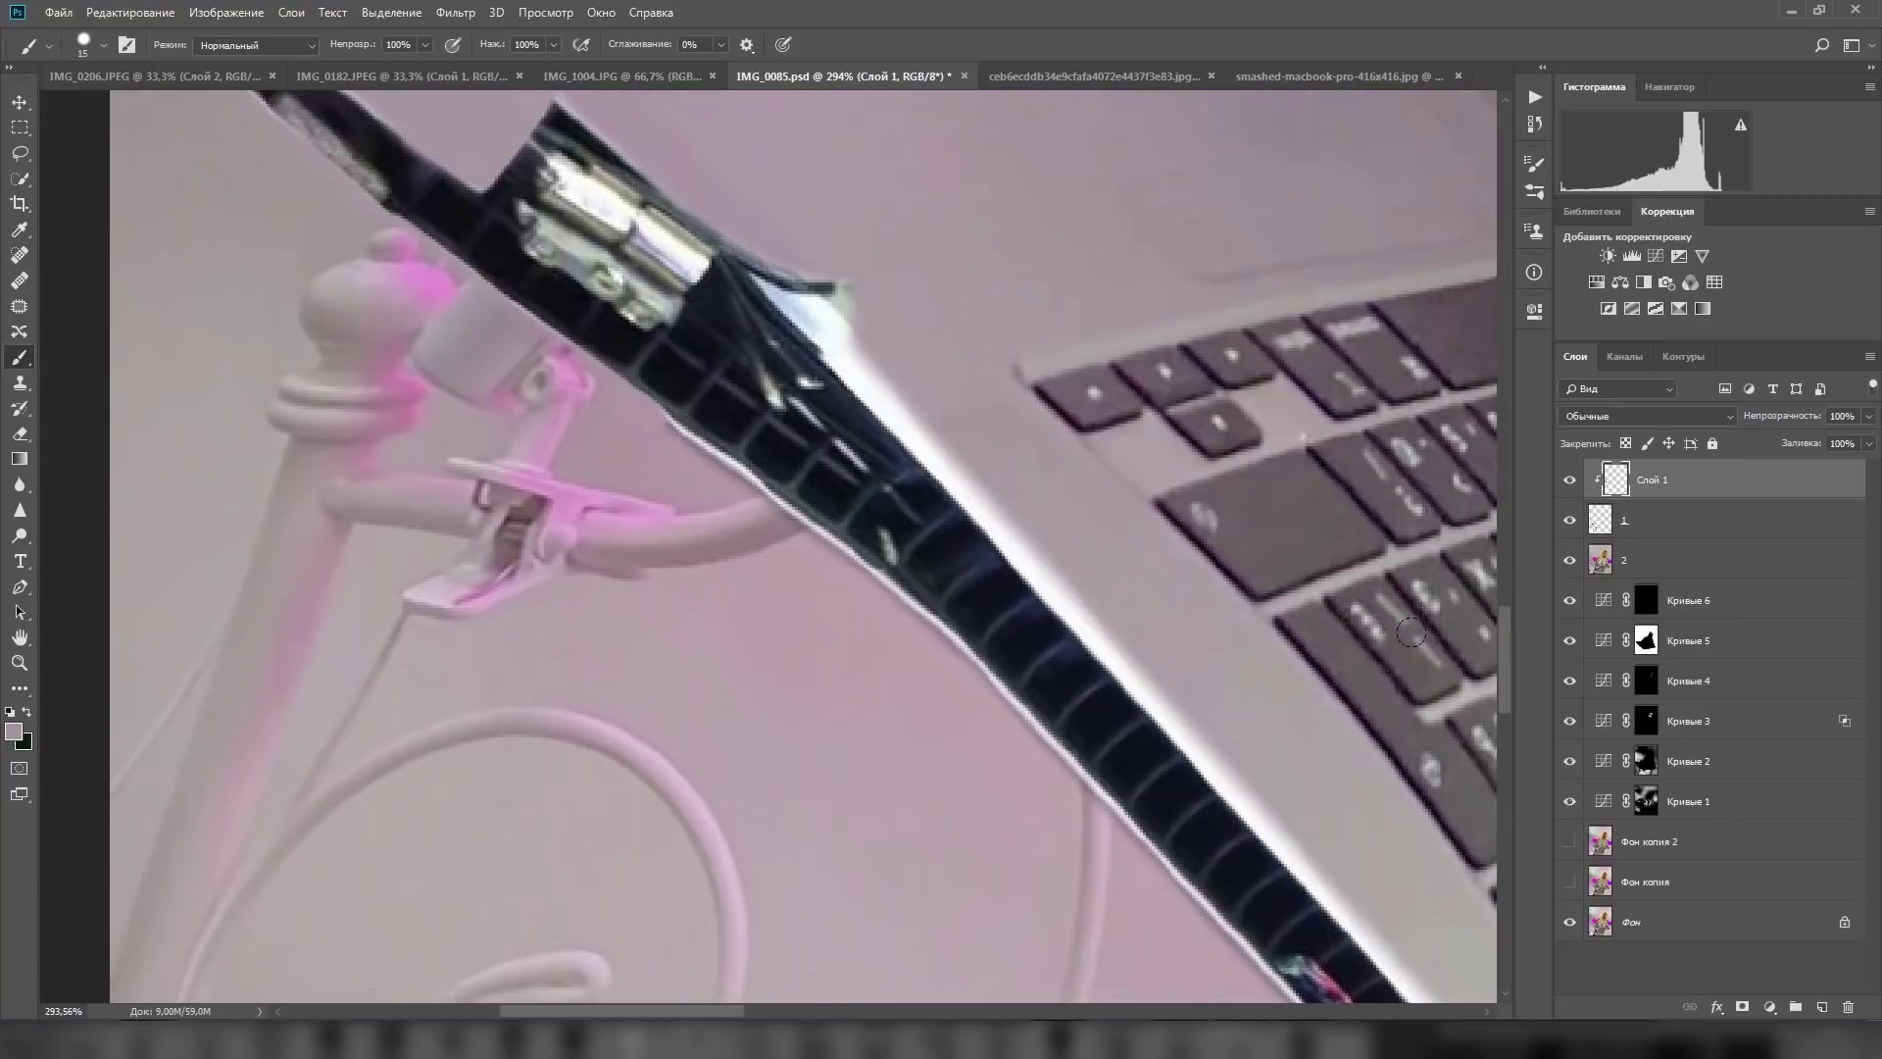
pyautogui.scroll(-4, 1411, 632)
pyautogui.scroll(-2, 1078, 589)
pyautogui.scroll(5, 764, 558)
pyautogui.press(']')
pyautogui.press(']')
pyautogui.press(']')
pyautogui.scroll(-2, 764, 557)
pyautogui.scroll(4, 748, 402)
pyautogui.scroll(-6, 971, 794)
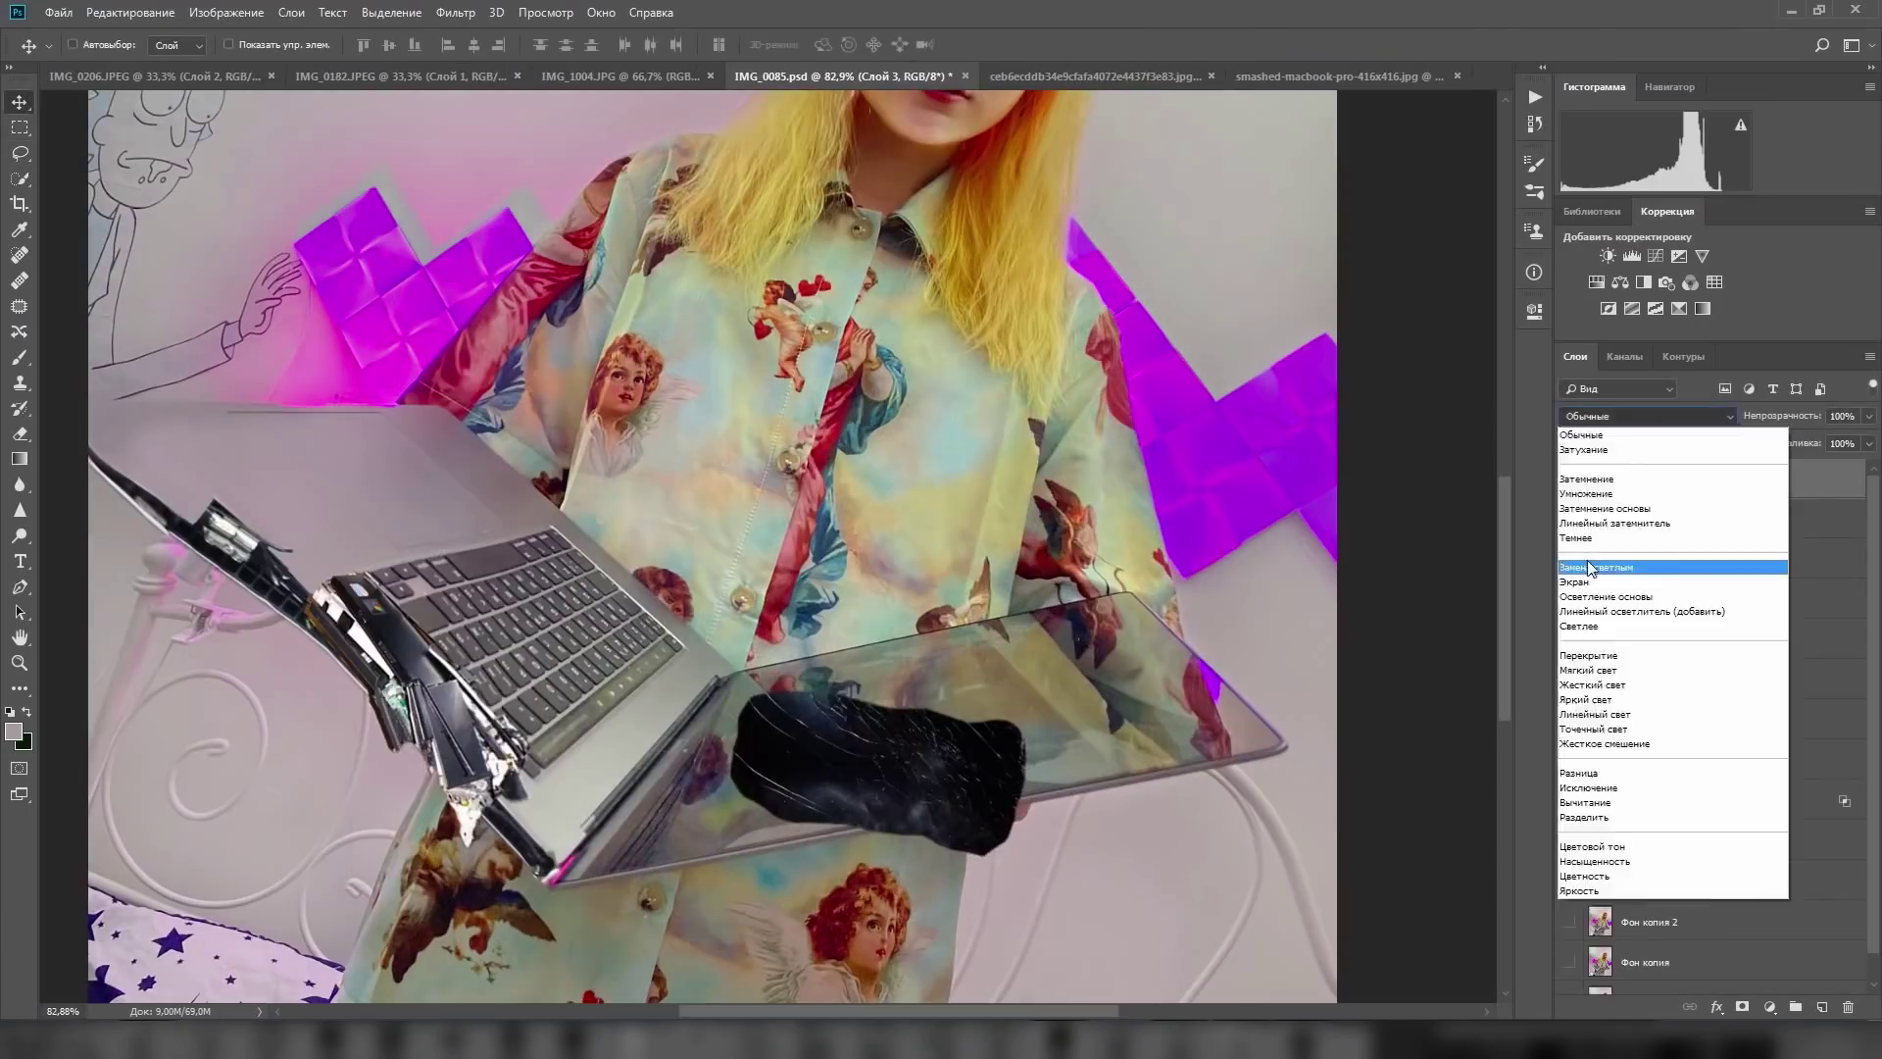
pyautogui.click(1575, 581)
# Open the Image adjustments menu with IMG_0182 showing on its background layer.
pyautogui.click(226, 11)
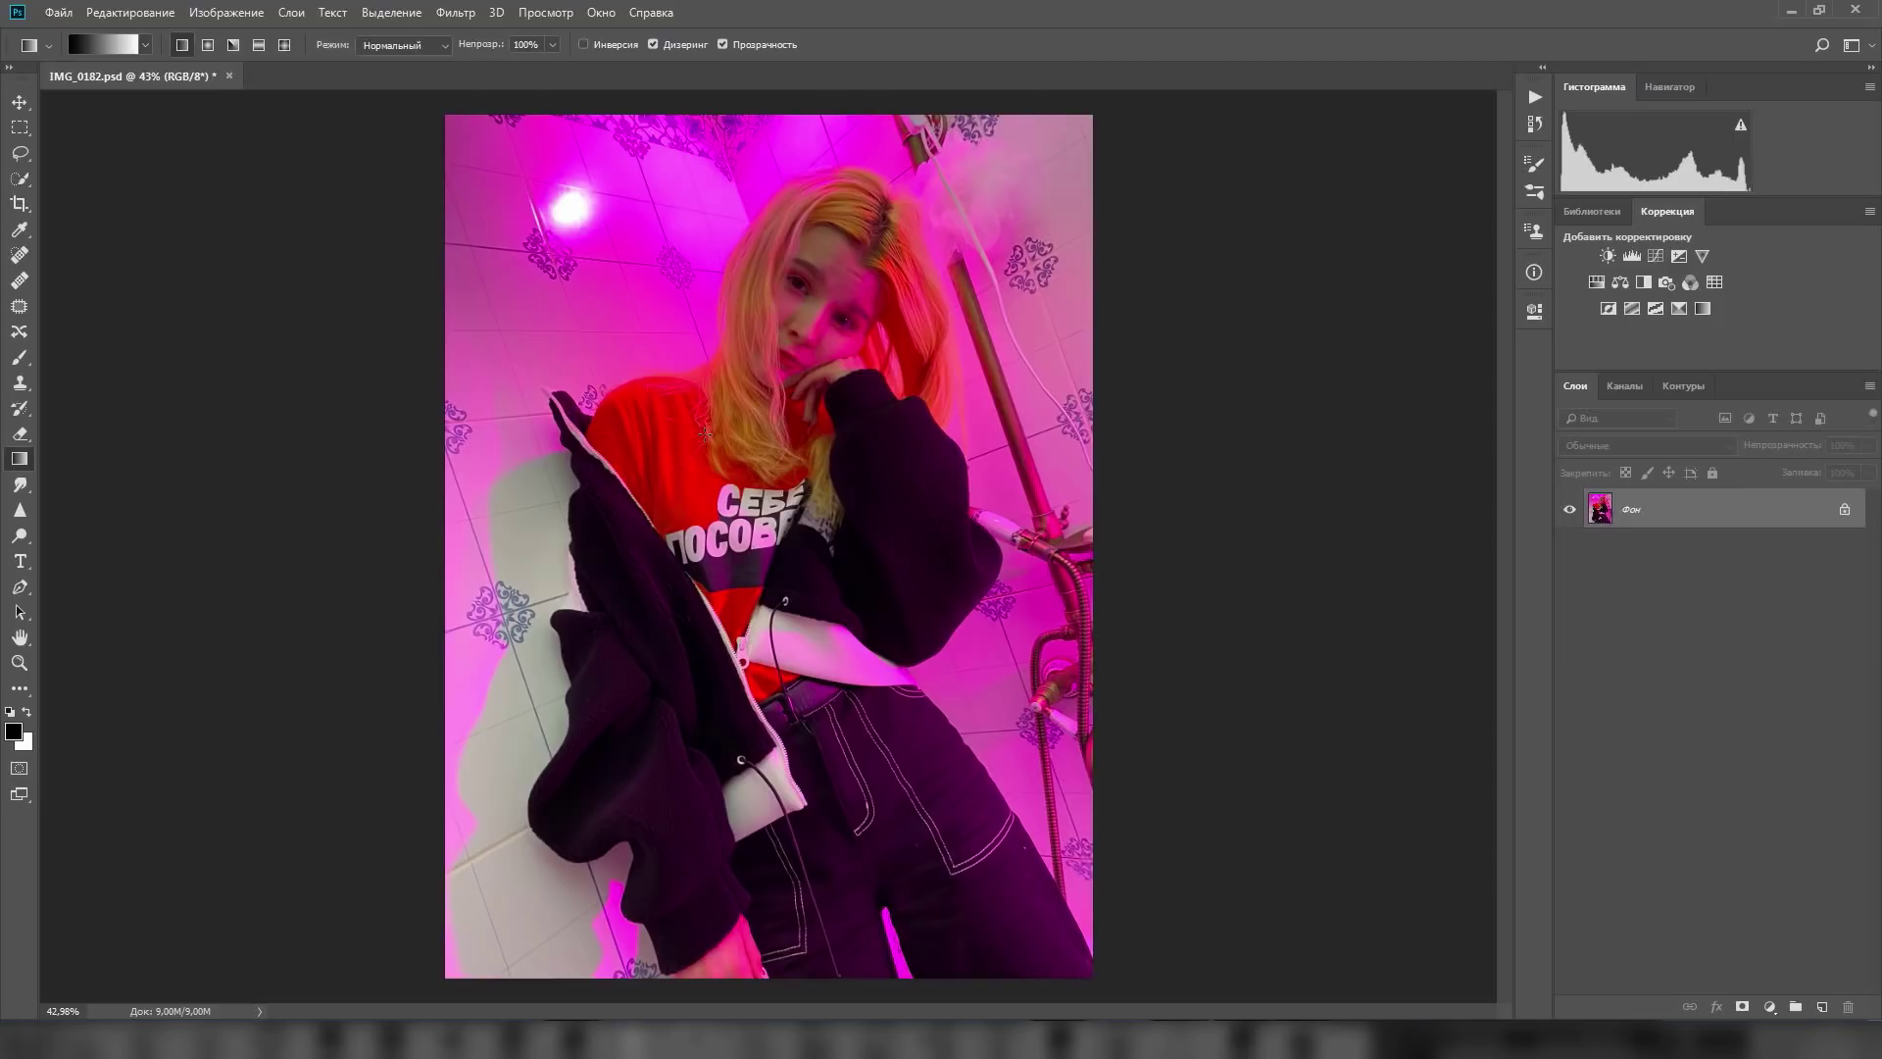
# Add a Selective Color layer and set Black to -100 in the Reds range.
pyautogui.click(1680, 310)
pyautogui.click(1211, 390)
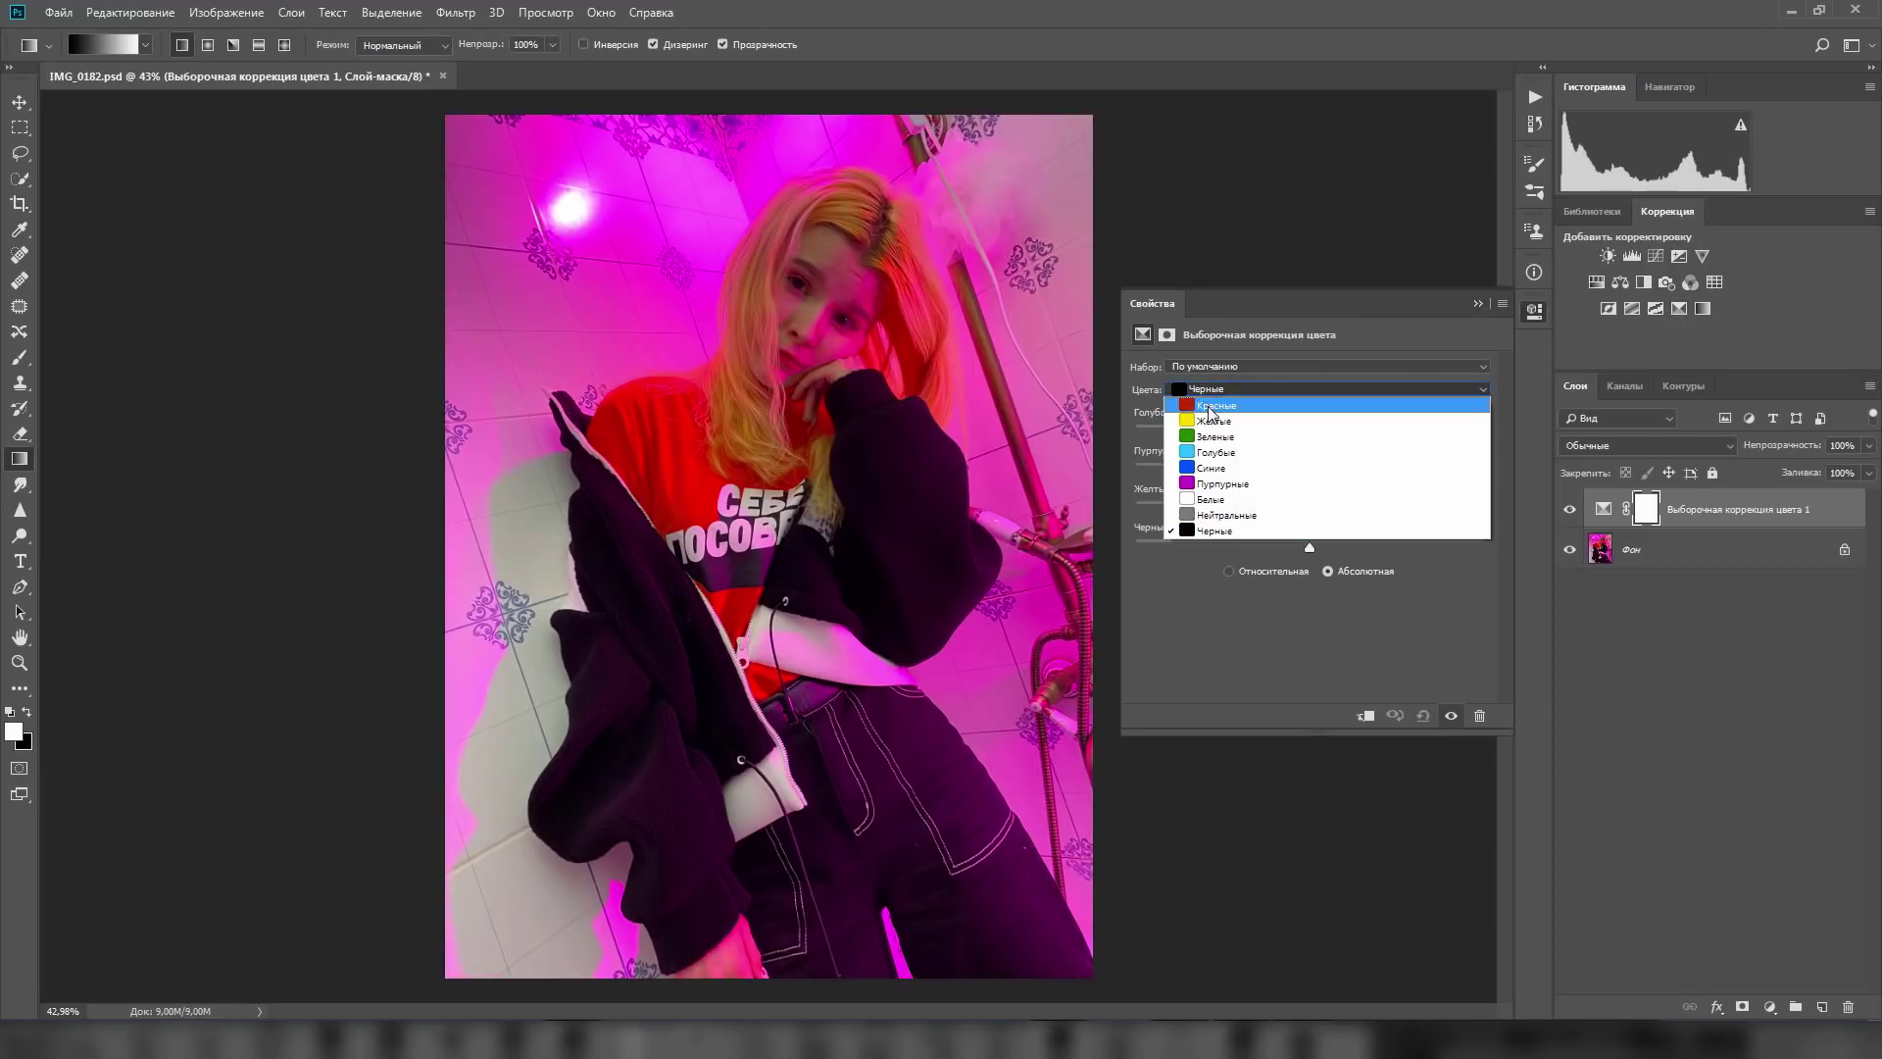
pyautogui.click(1212, 404)
pyautogui.moveTo(1310, 547); pyautogui.dragTo(1135, 547)
# Step through the Yellows, Greens, Cyans, Blues, Magentas, Whites and Neutrals colour ranges.
pyautogui.click(1225, 391)
pyautogui.click(1200, 388)
pyautogui.click(1200, 437)
pyautogui.click(1211, 390)
pyautogui.click(1199, 453)
pyautogui.click(1220, 390)
pyautogui.click(1201, 471)
pyautogui.click(1219, 388)
pyautogui.click(1208, 451)
pyautogui.click(1220, 389)
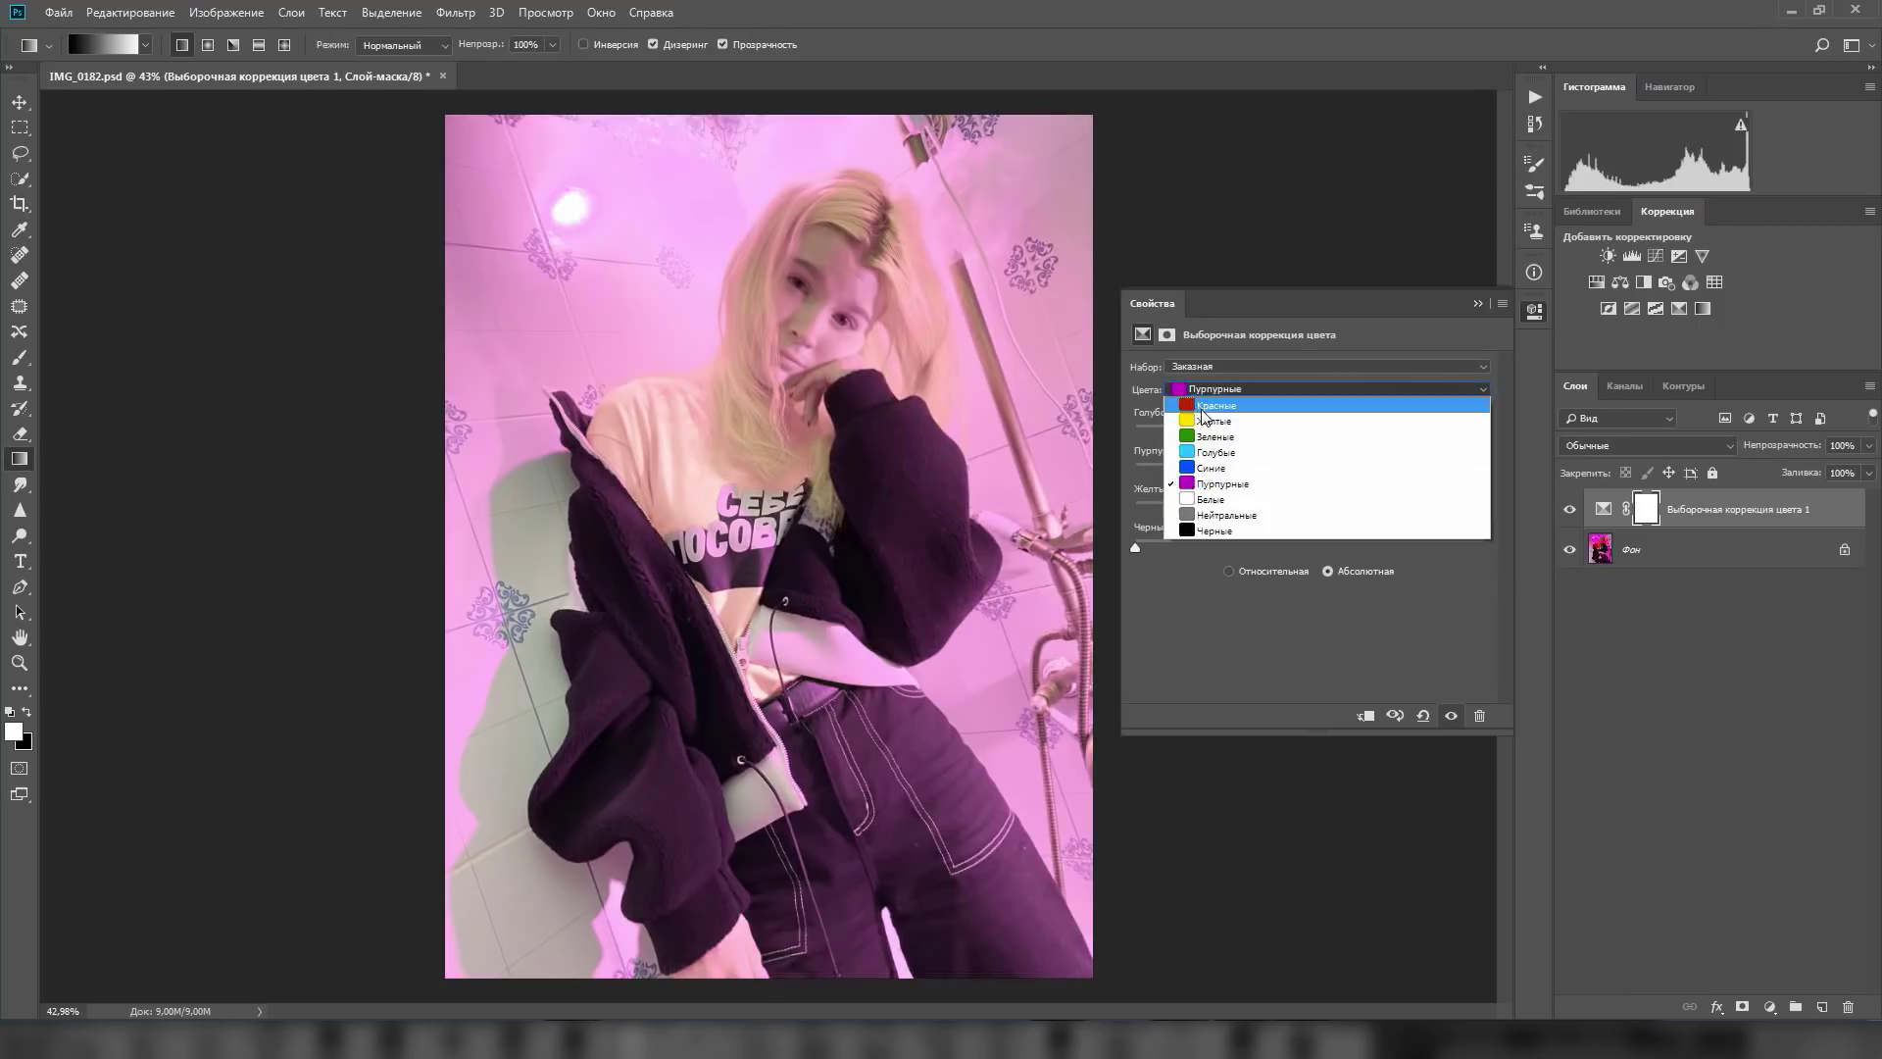
pyautogui.click(1211, 492)
pyautogui.click(1219, 390)
pyautogui.click(1210, 529)
# Choose the Blacks range and raise Black to +100.
pyautogui.click(1316, 388)
pyautogui.click(1412, 552)
pyautogui.moveTo(1409, 547); pyautogui.dragTo(1485, 547)
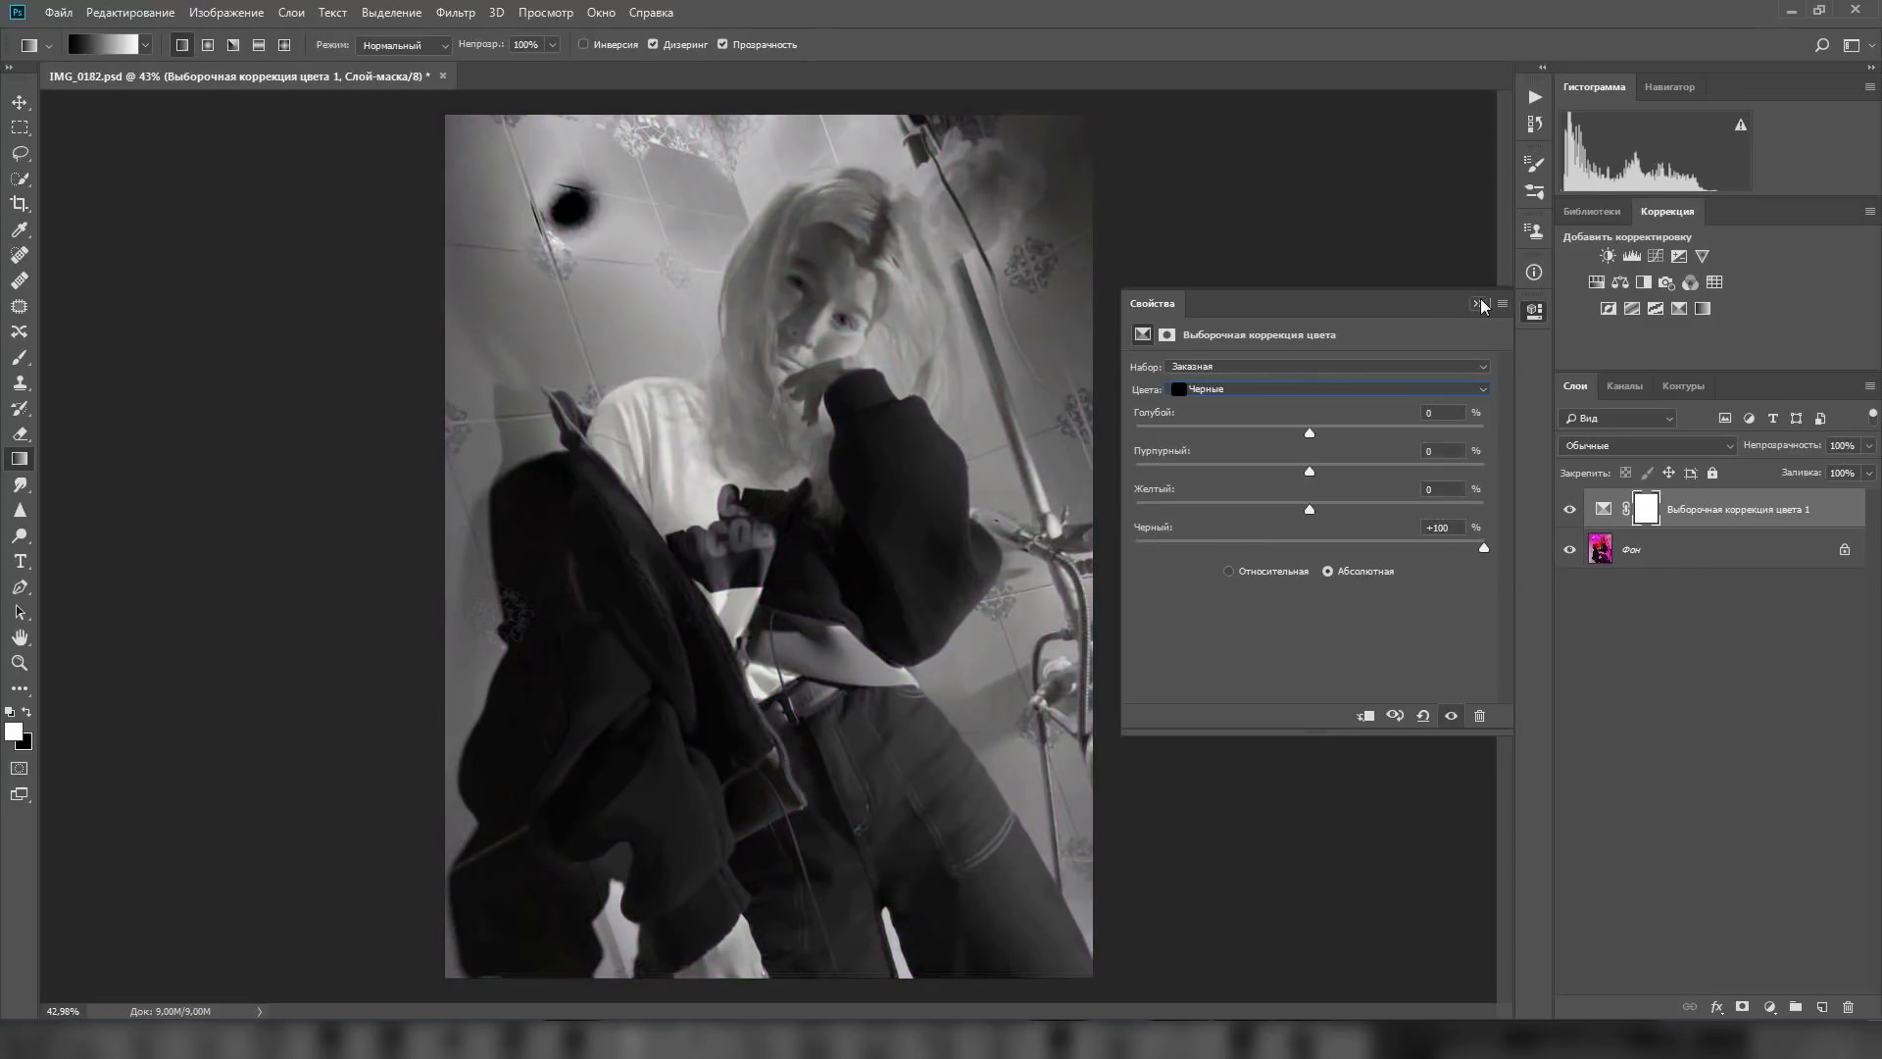
# Compare the image with Selective Color on and off, then load the bright areas as a selection (Ctrl+Alt+2).
pyautogui.click(1482, 305)
pyautogui.click(1603, 509)
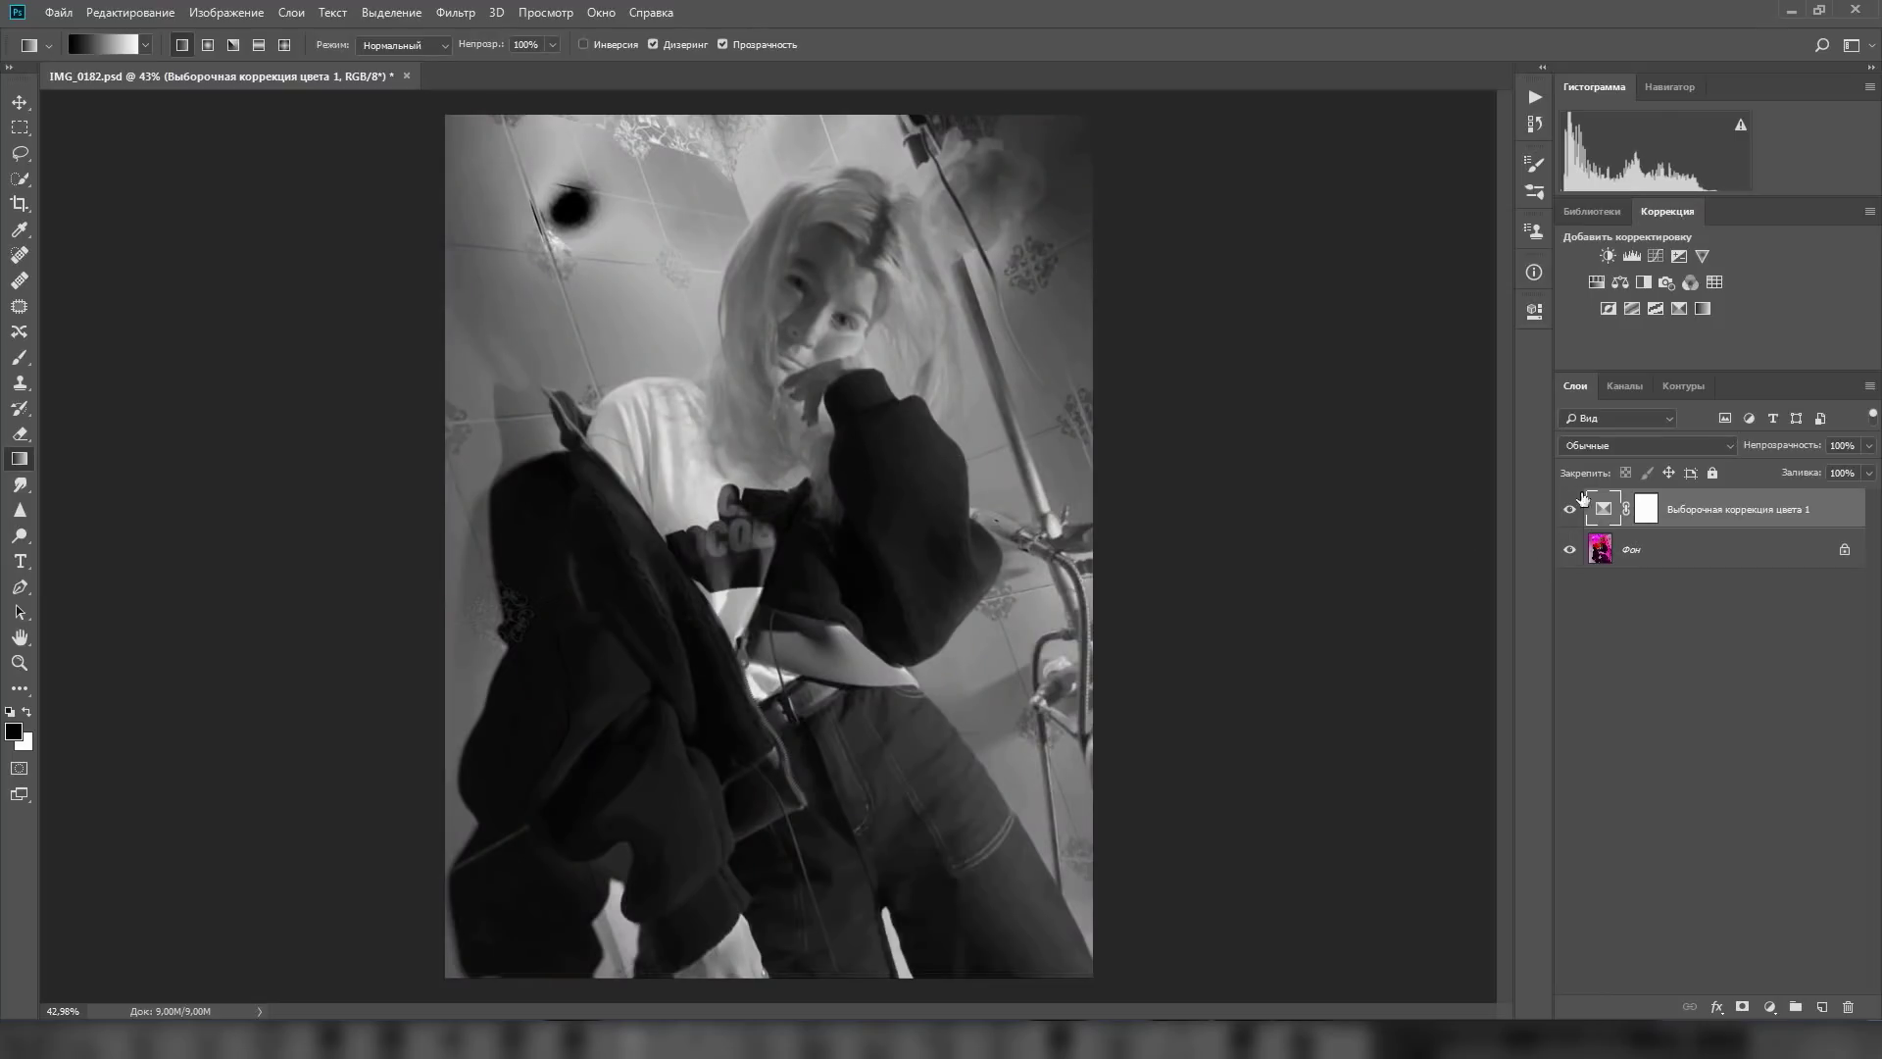
pyautogui.click(1571, 509)
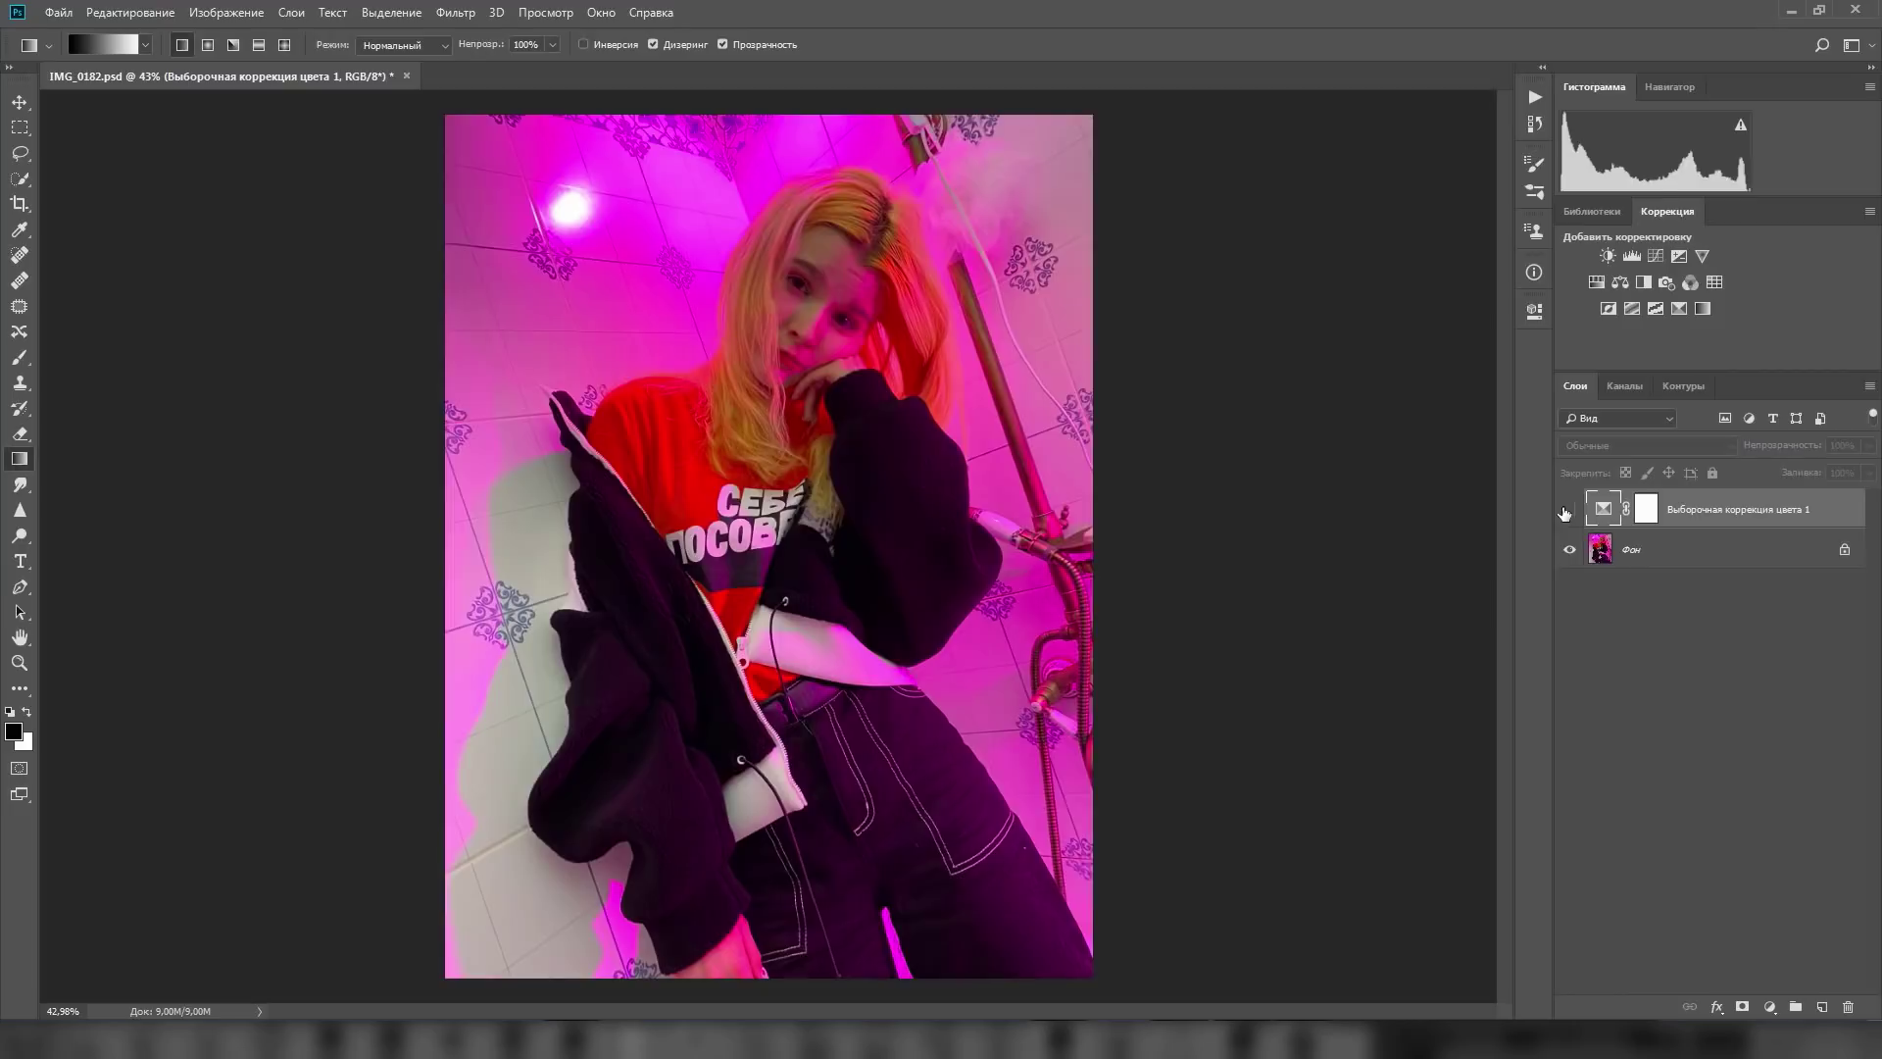
pyautogui.click(1566, 510)
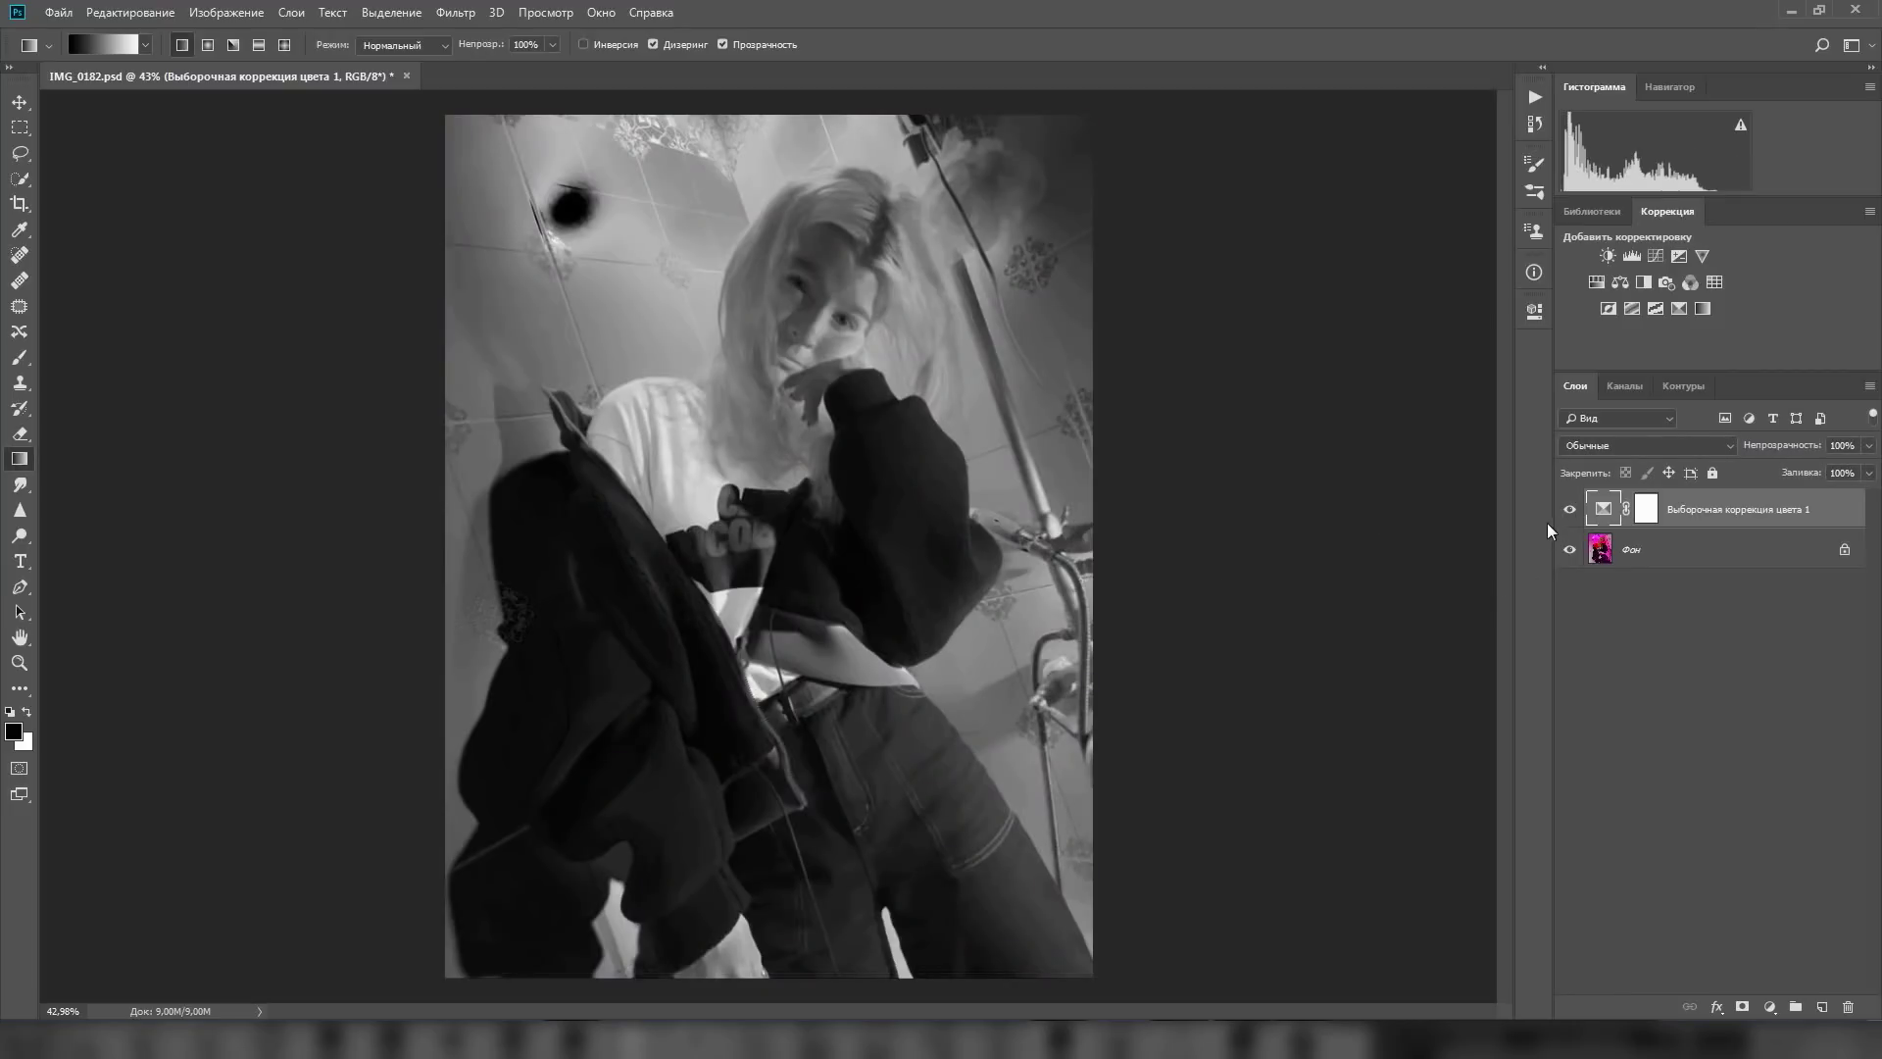
pyautogui.click(1570, 509)
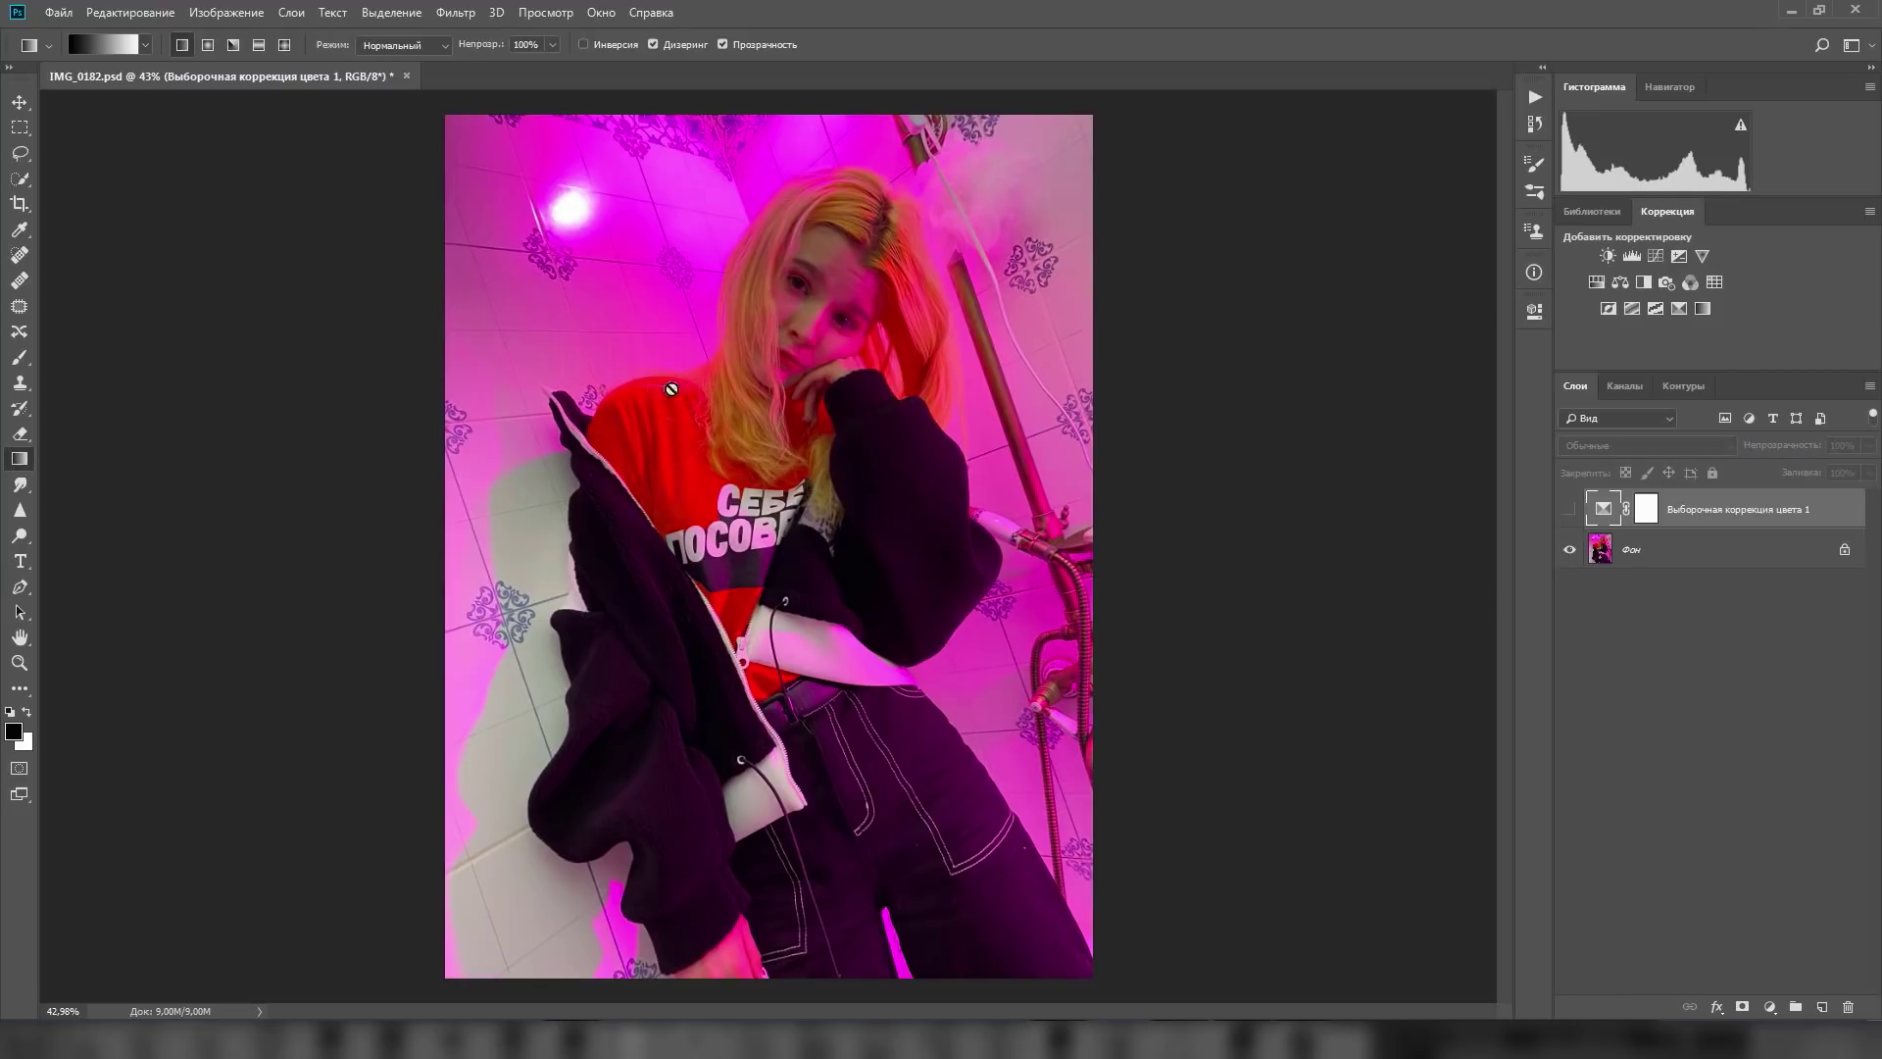
pyautogui.click(1570, 510)
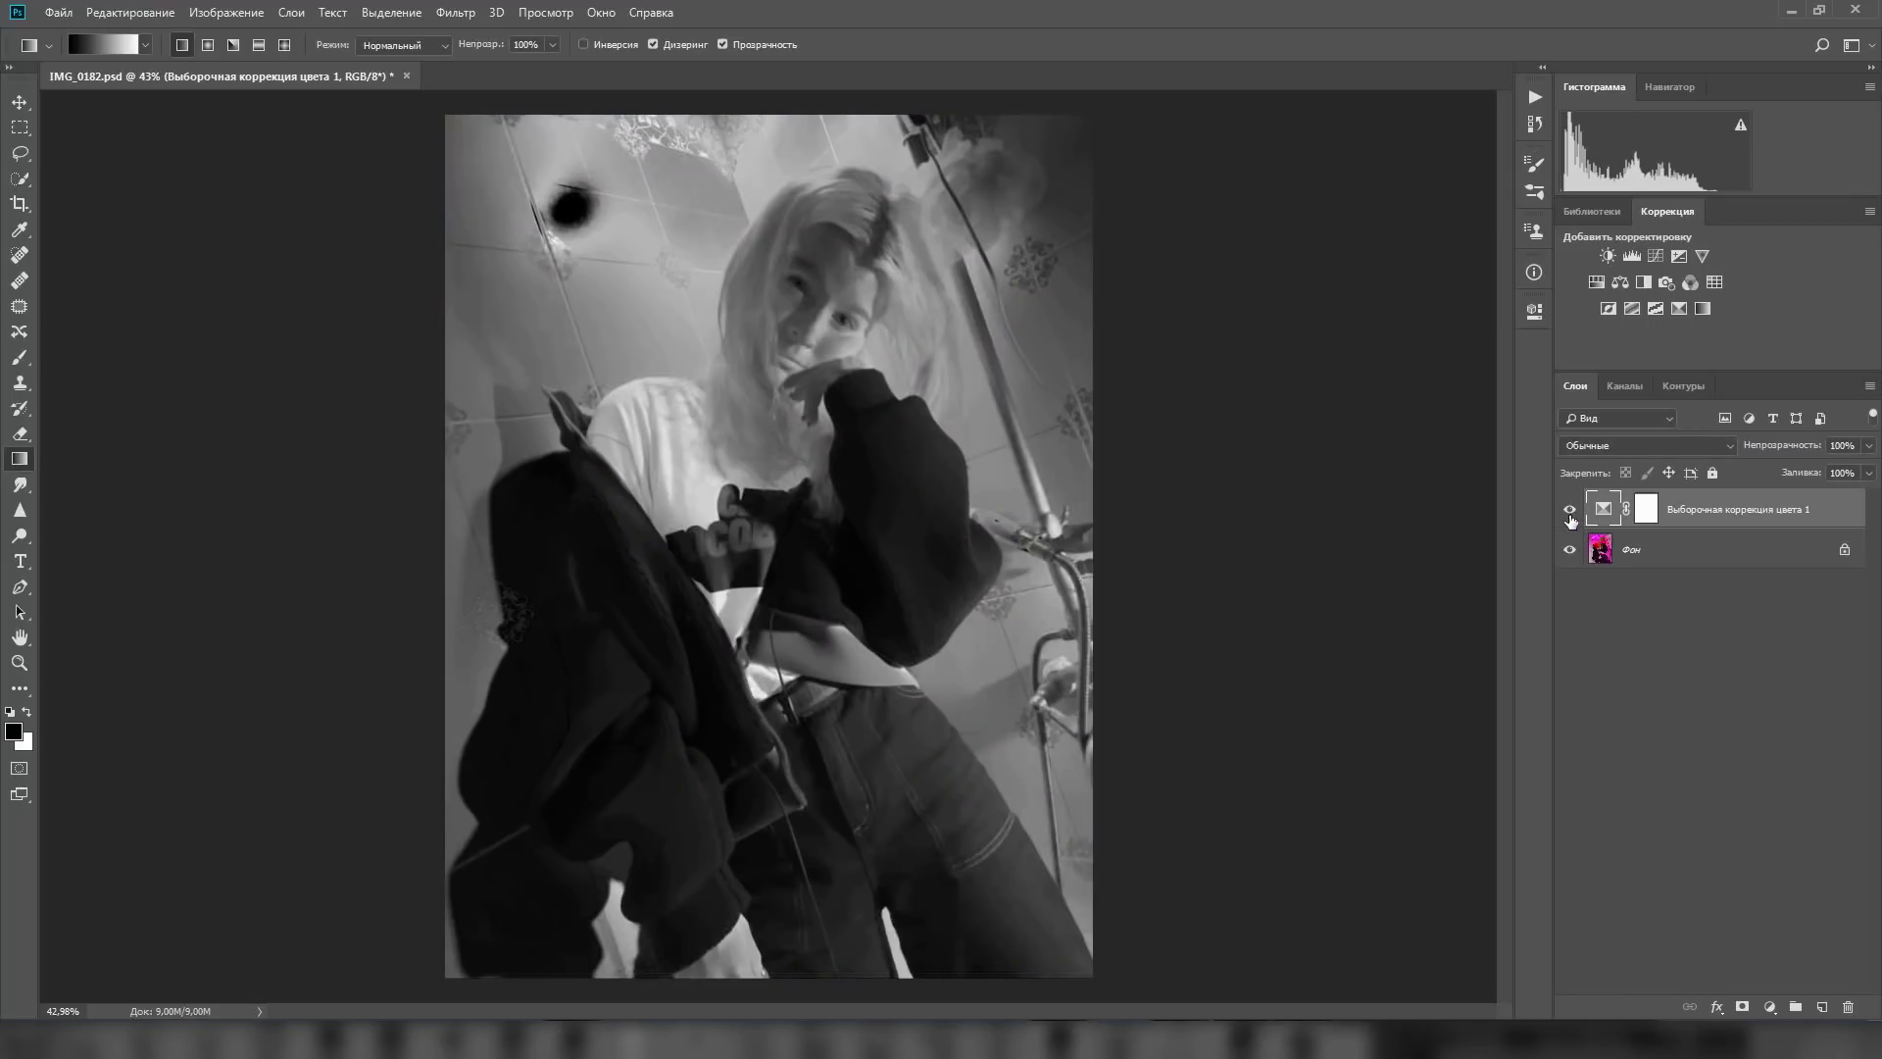
pyautogui.hotkey('ctrl', 'alt', '2')
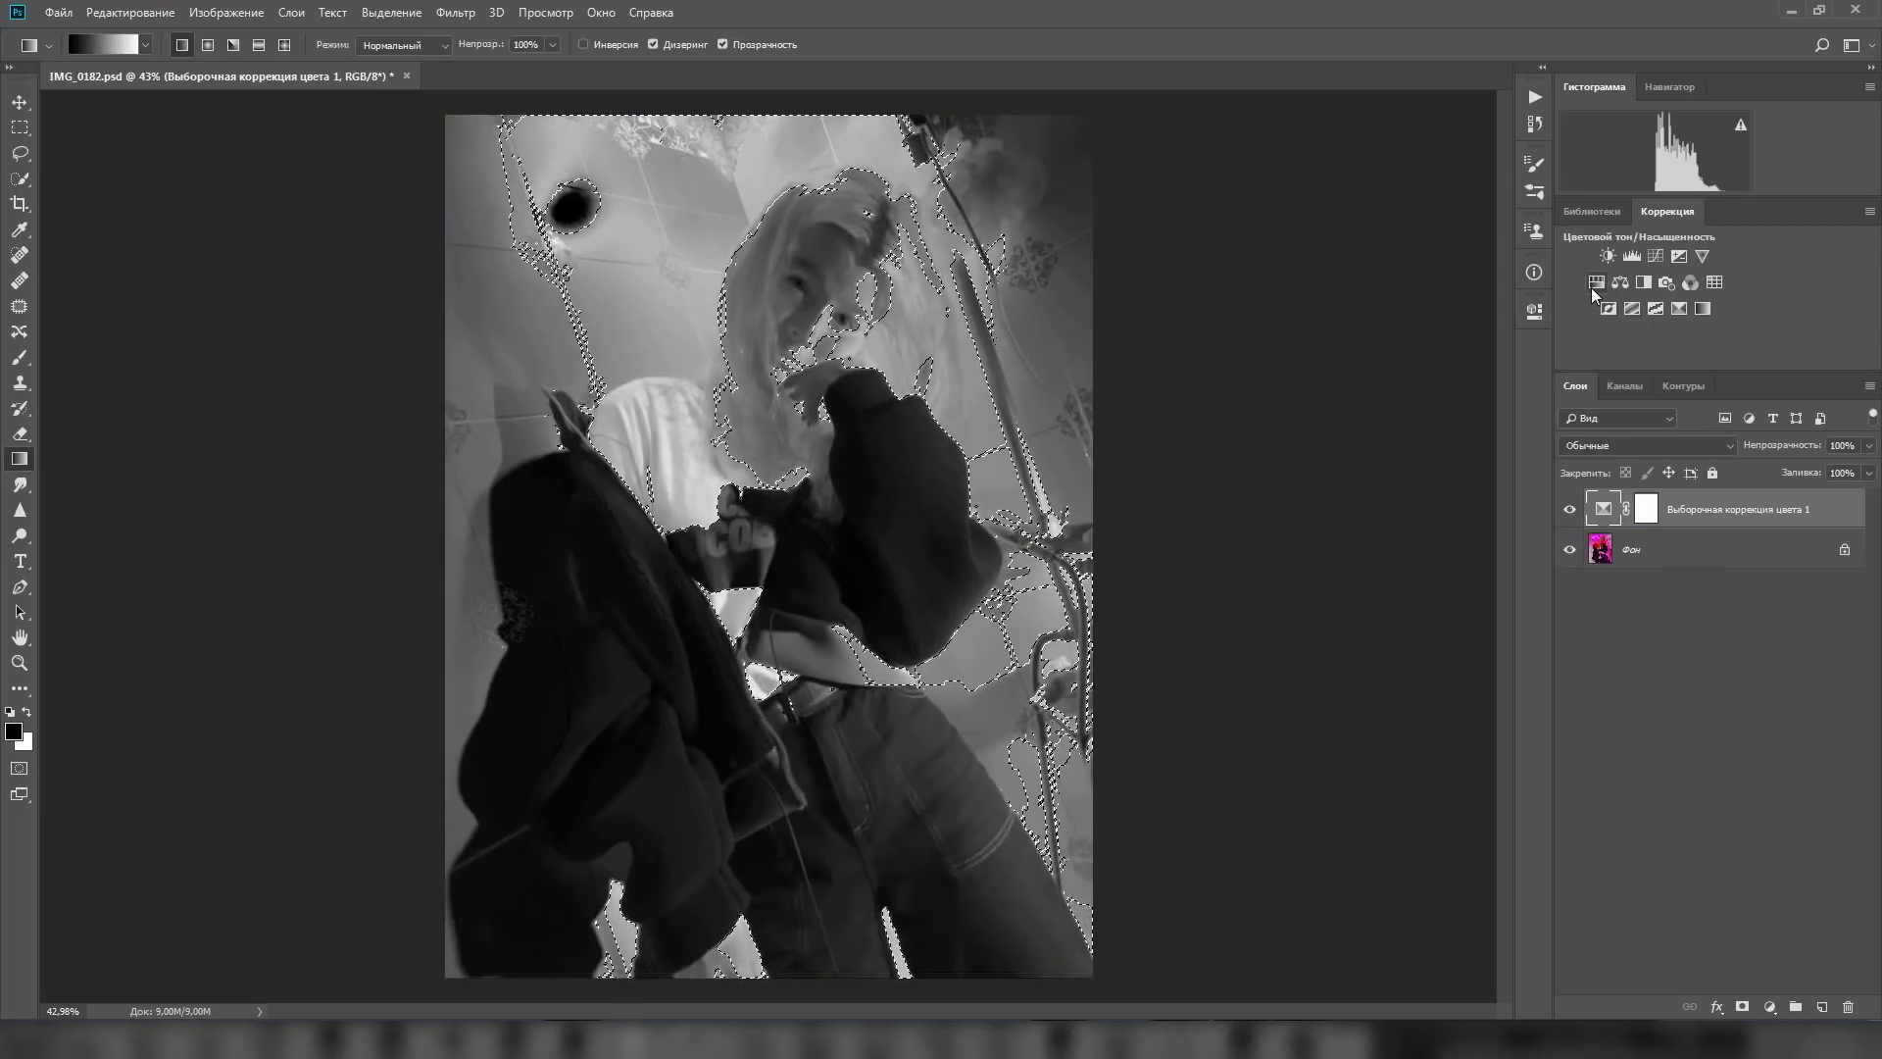
# Add a Hue/Saturation layer masked to the bright areas, hide Selective Color, and lower the saturation substantially.
pyautogui.click(1595, 284)
pyautogui.click(1602, 510)
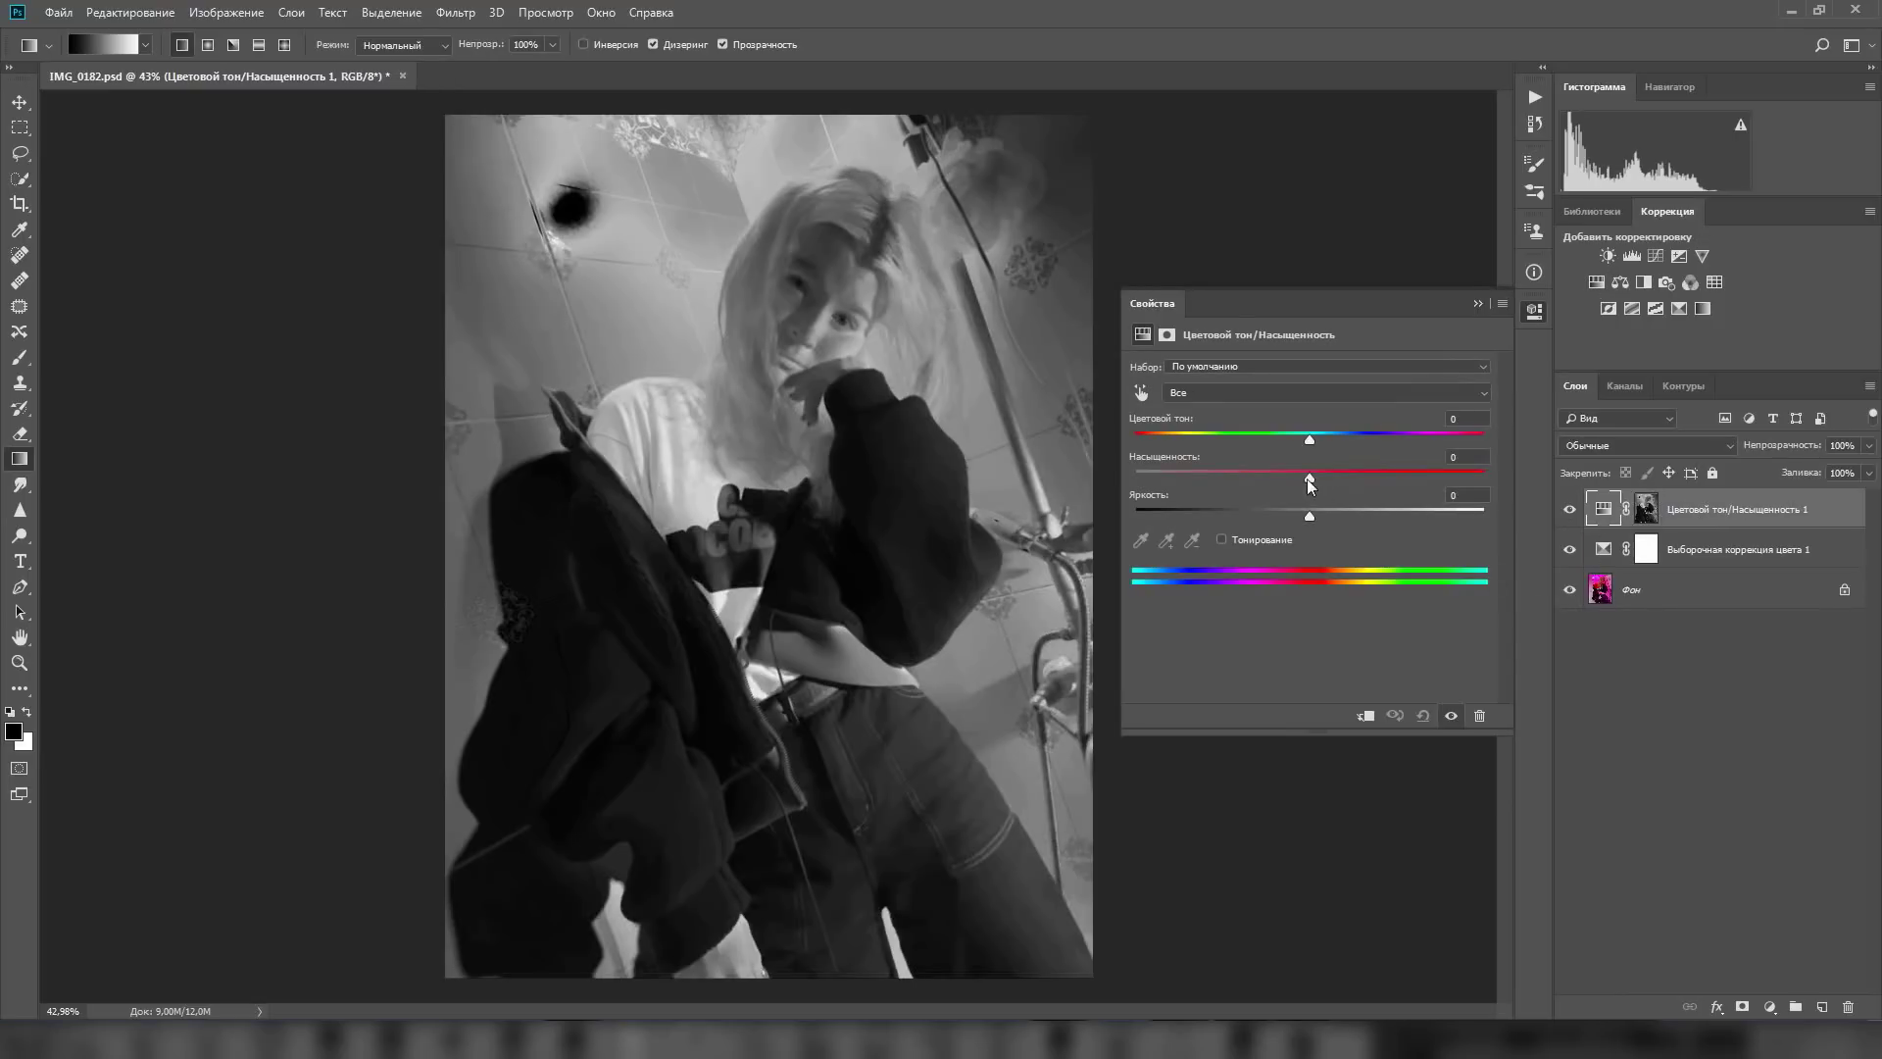
pyautogui.click(1570, 549)
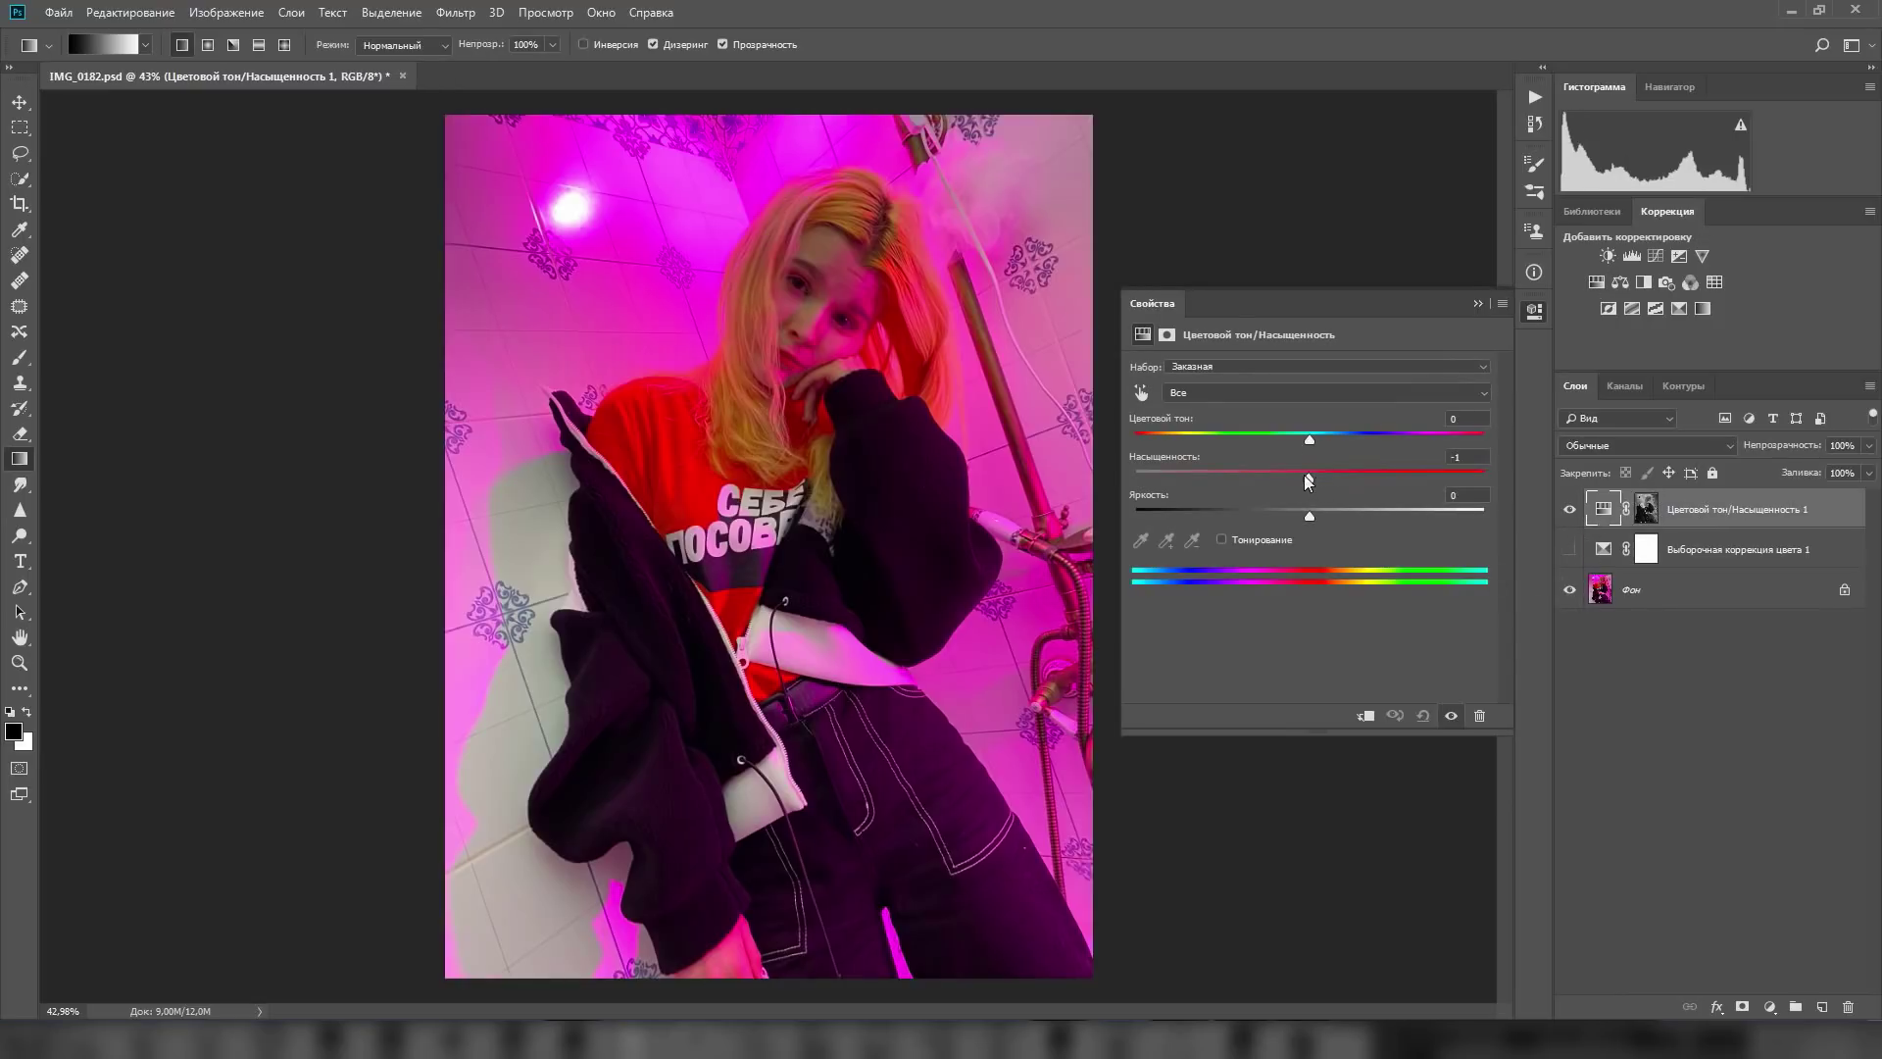
pyautogui.moveTo(1309, 480); pyautogui.dragTo(1290, 493)
pyautogui.write('0')
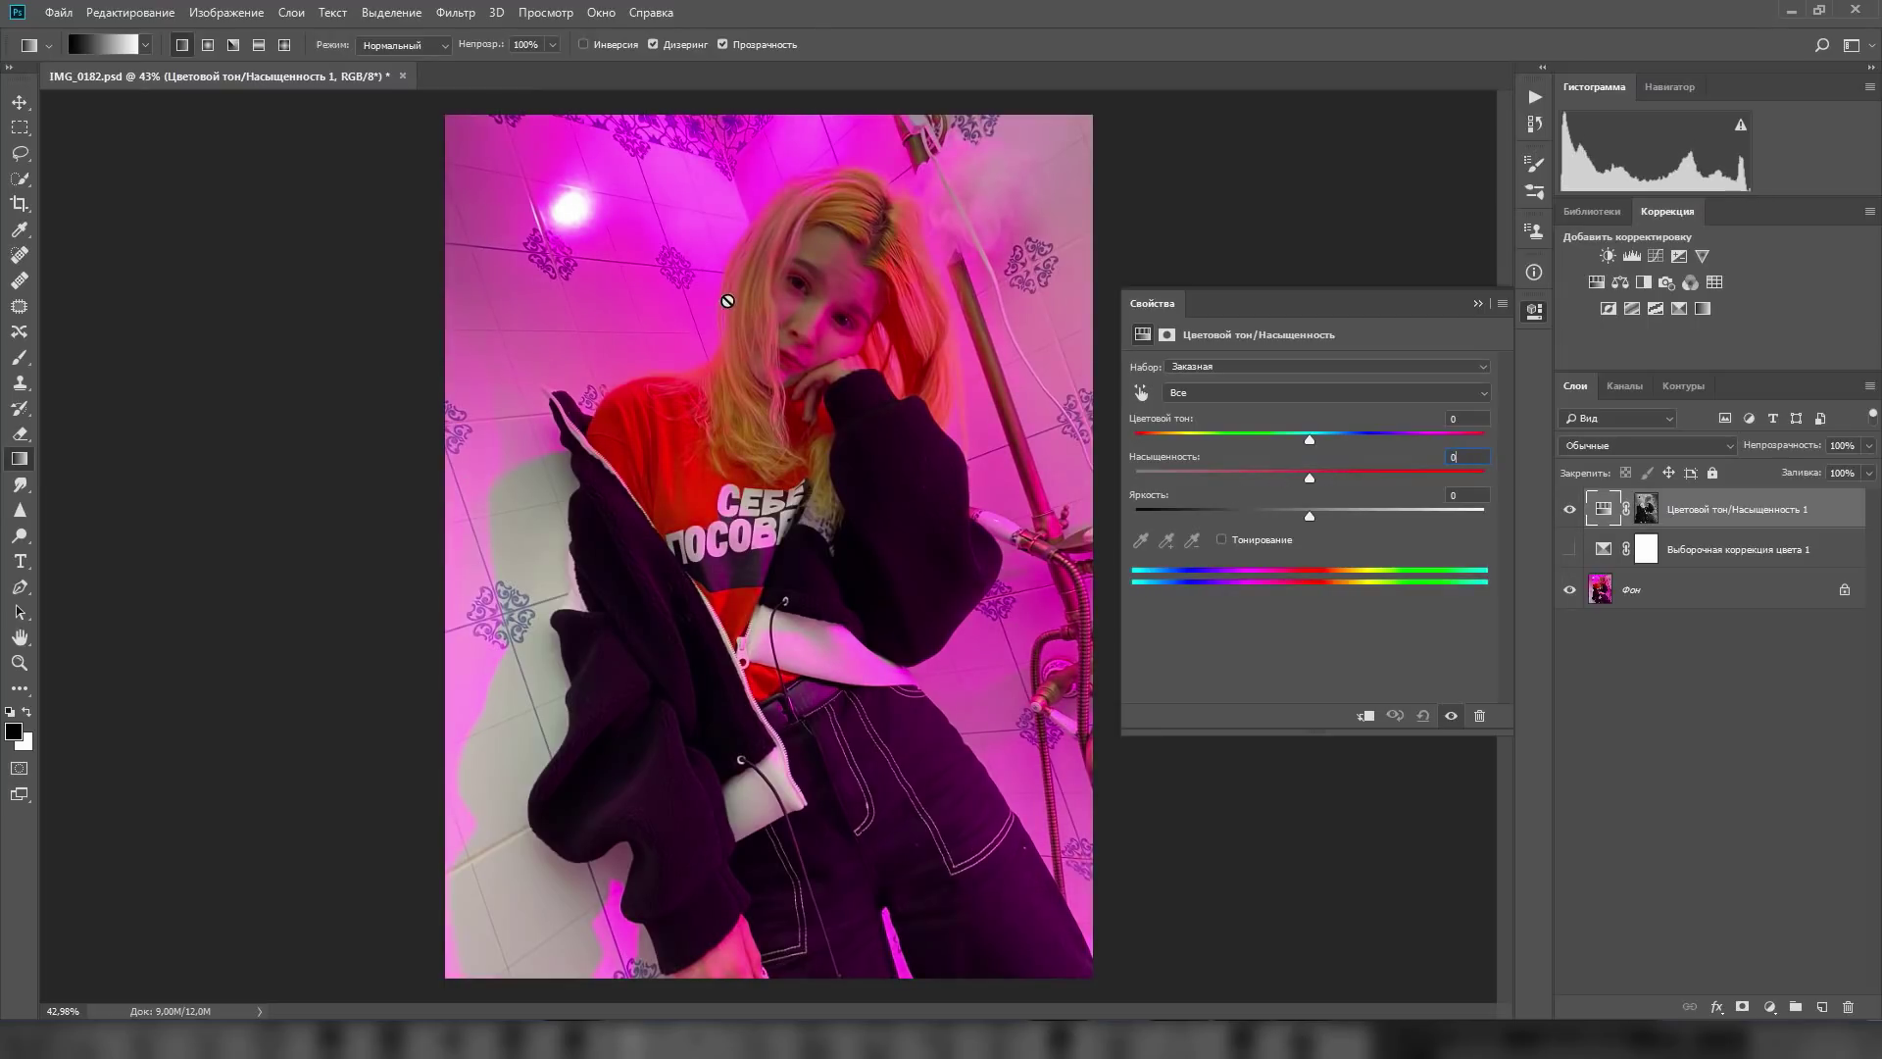
pyautogui.moveTo(1308, 478); pyautogui.dragTo(1261, 470)
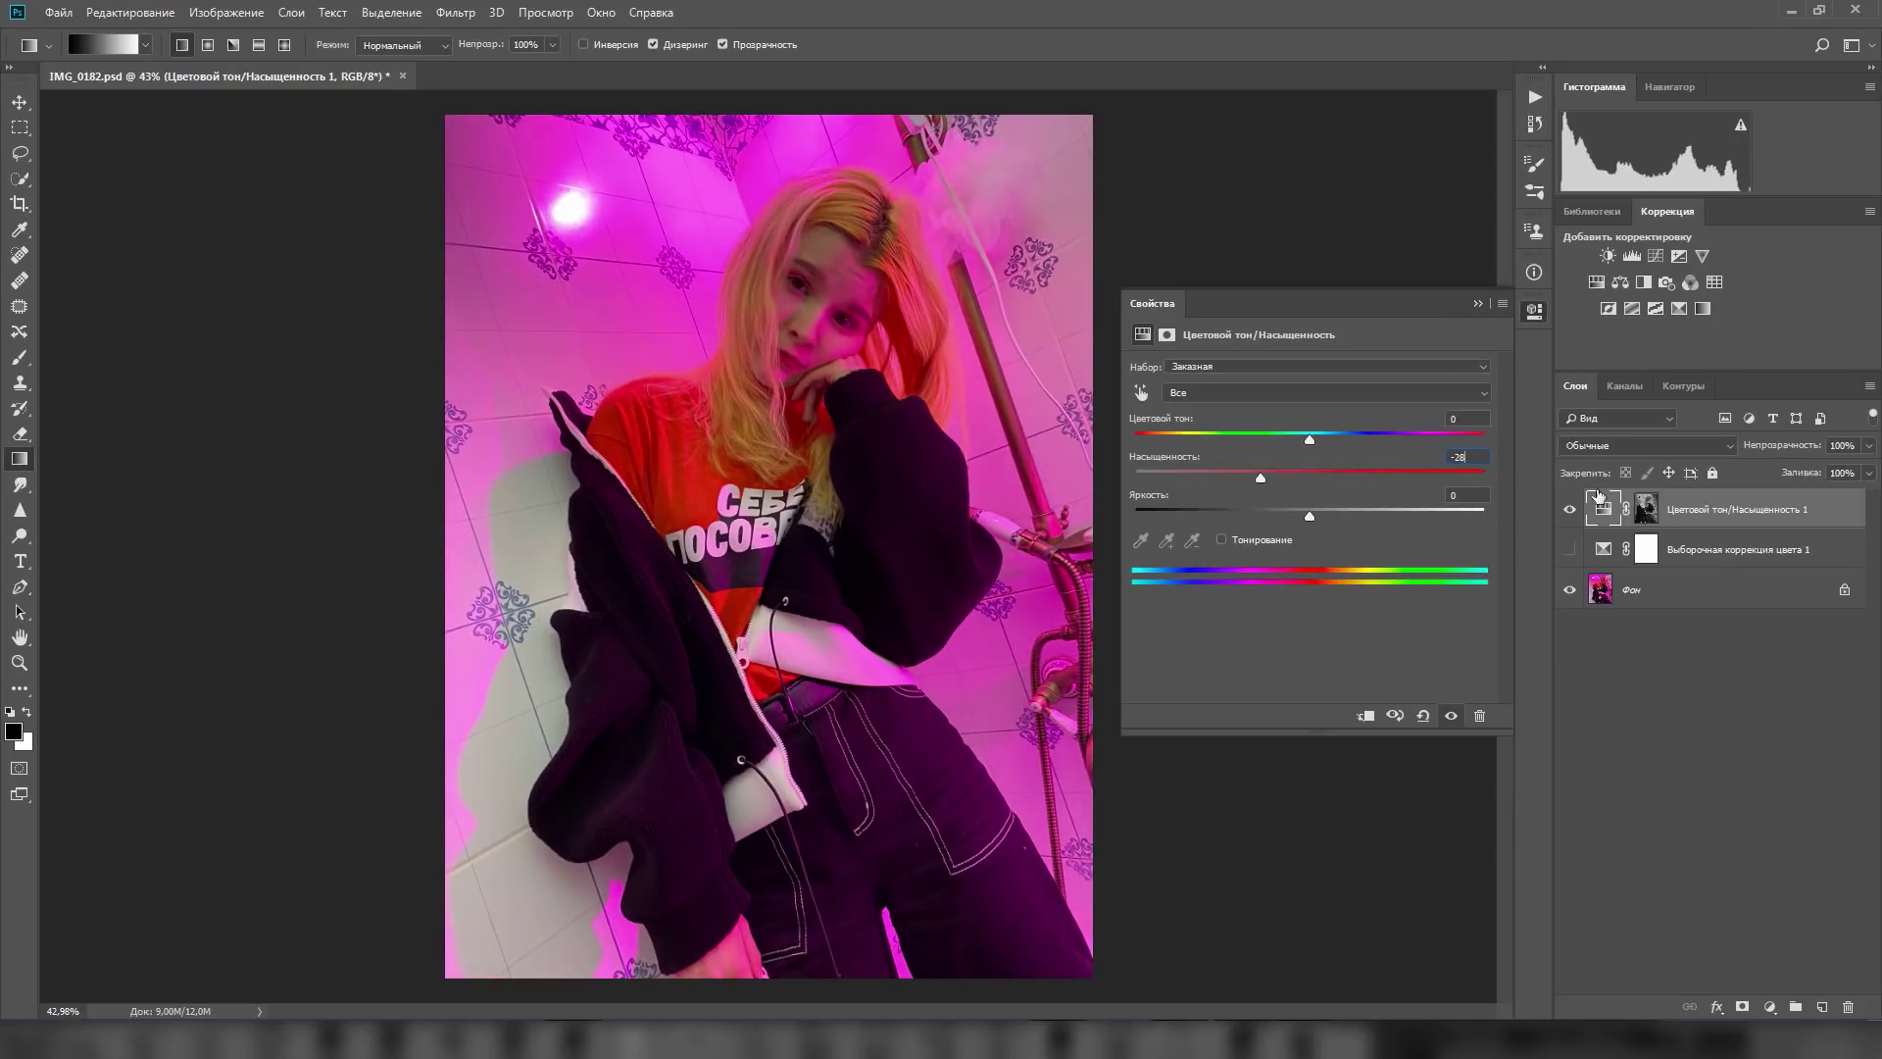
pyautogui.press('Return')
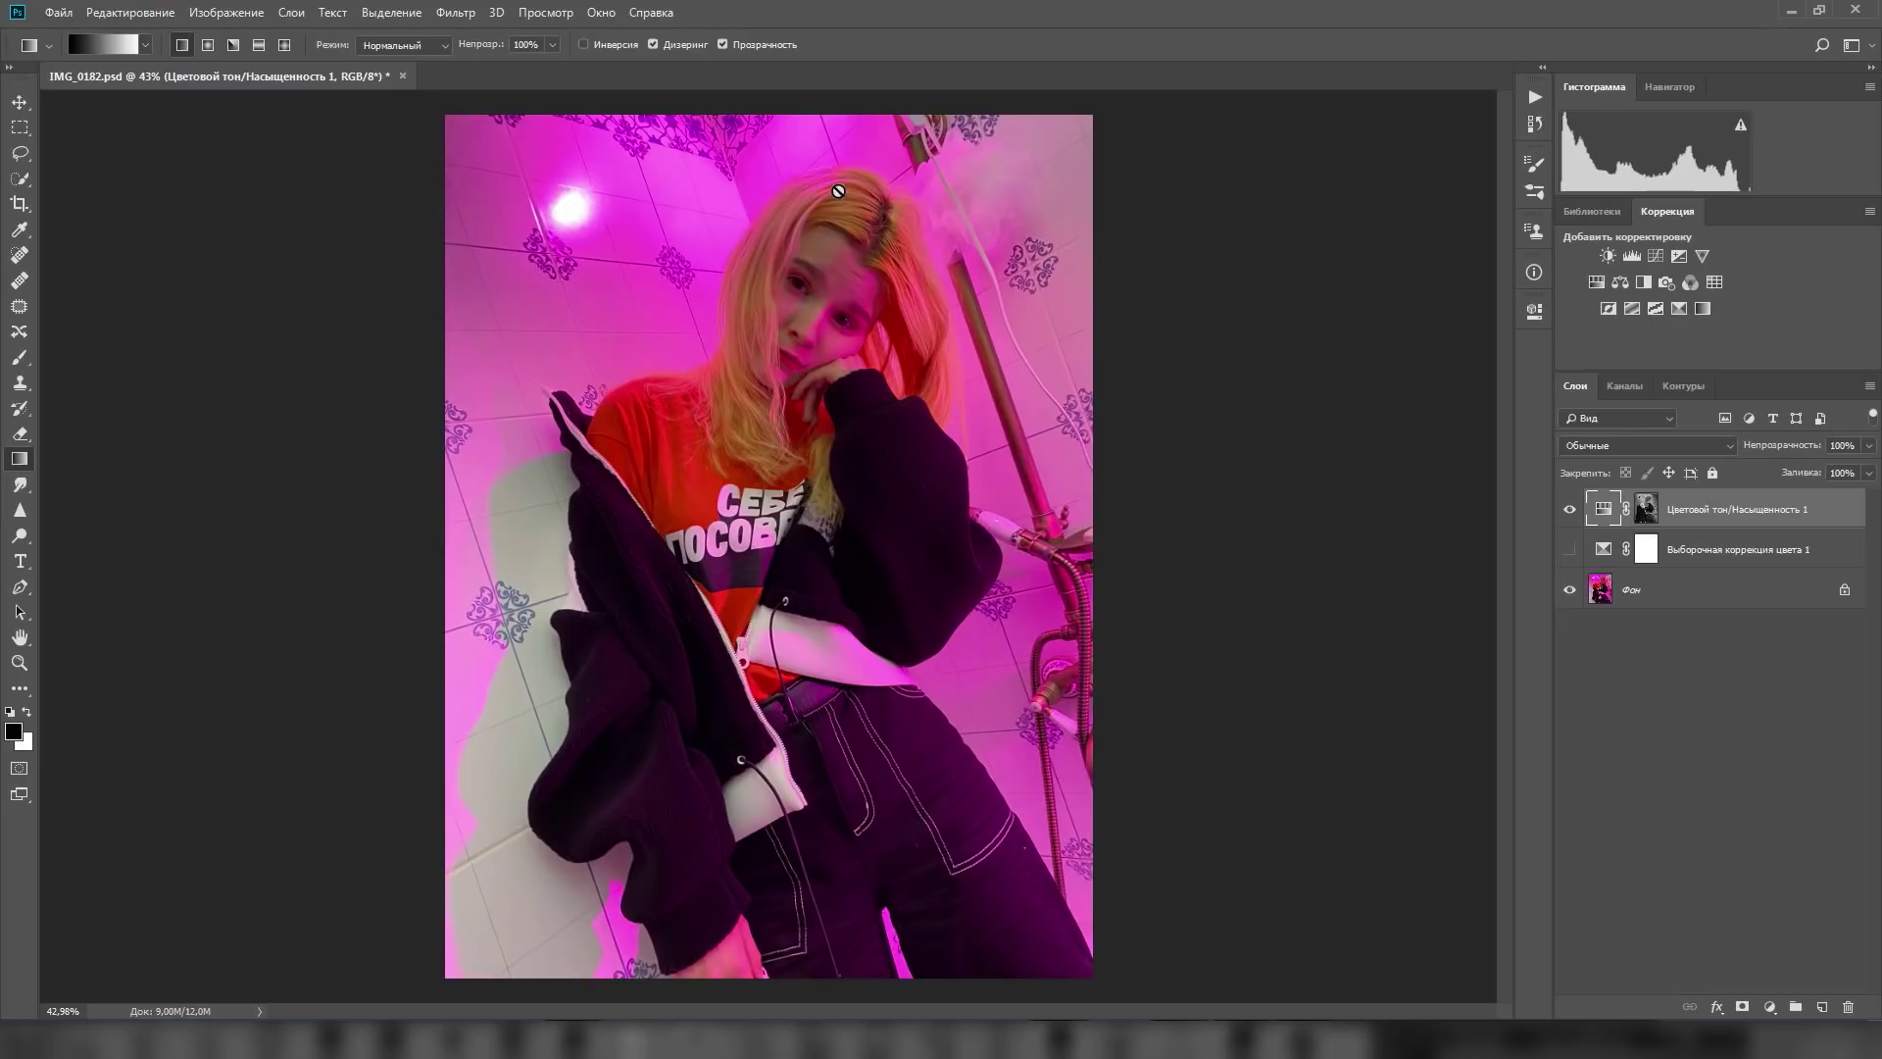
pyautogui.click(1647, 510)
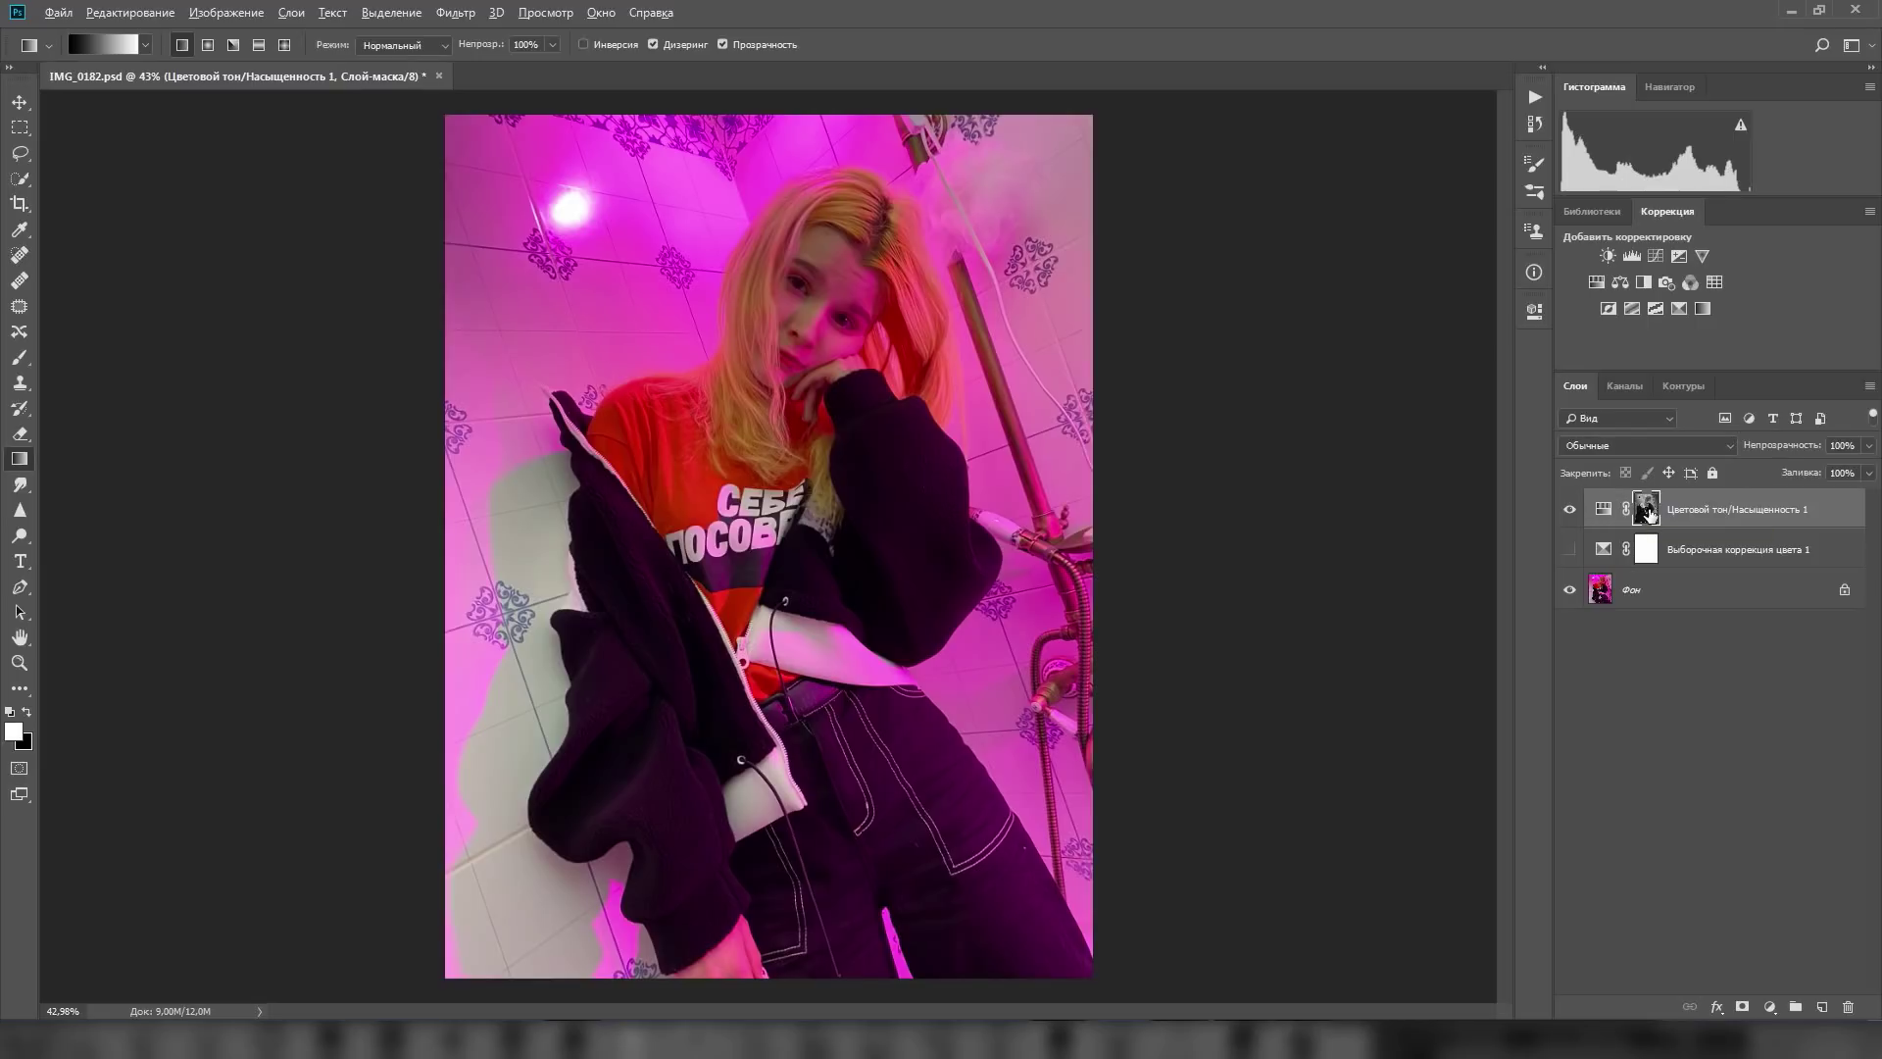
# View the Hue/Saturation mask alone and set up a black brush with 22% hardness.
pyautogui.keyDown('alt'); pyautogui.click(1648, 510); pyautogui.keyUp('alt')
pyautogui.press('b')
pyautogui.rightClick(1024, 497)
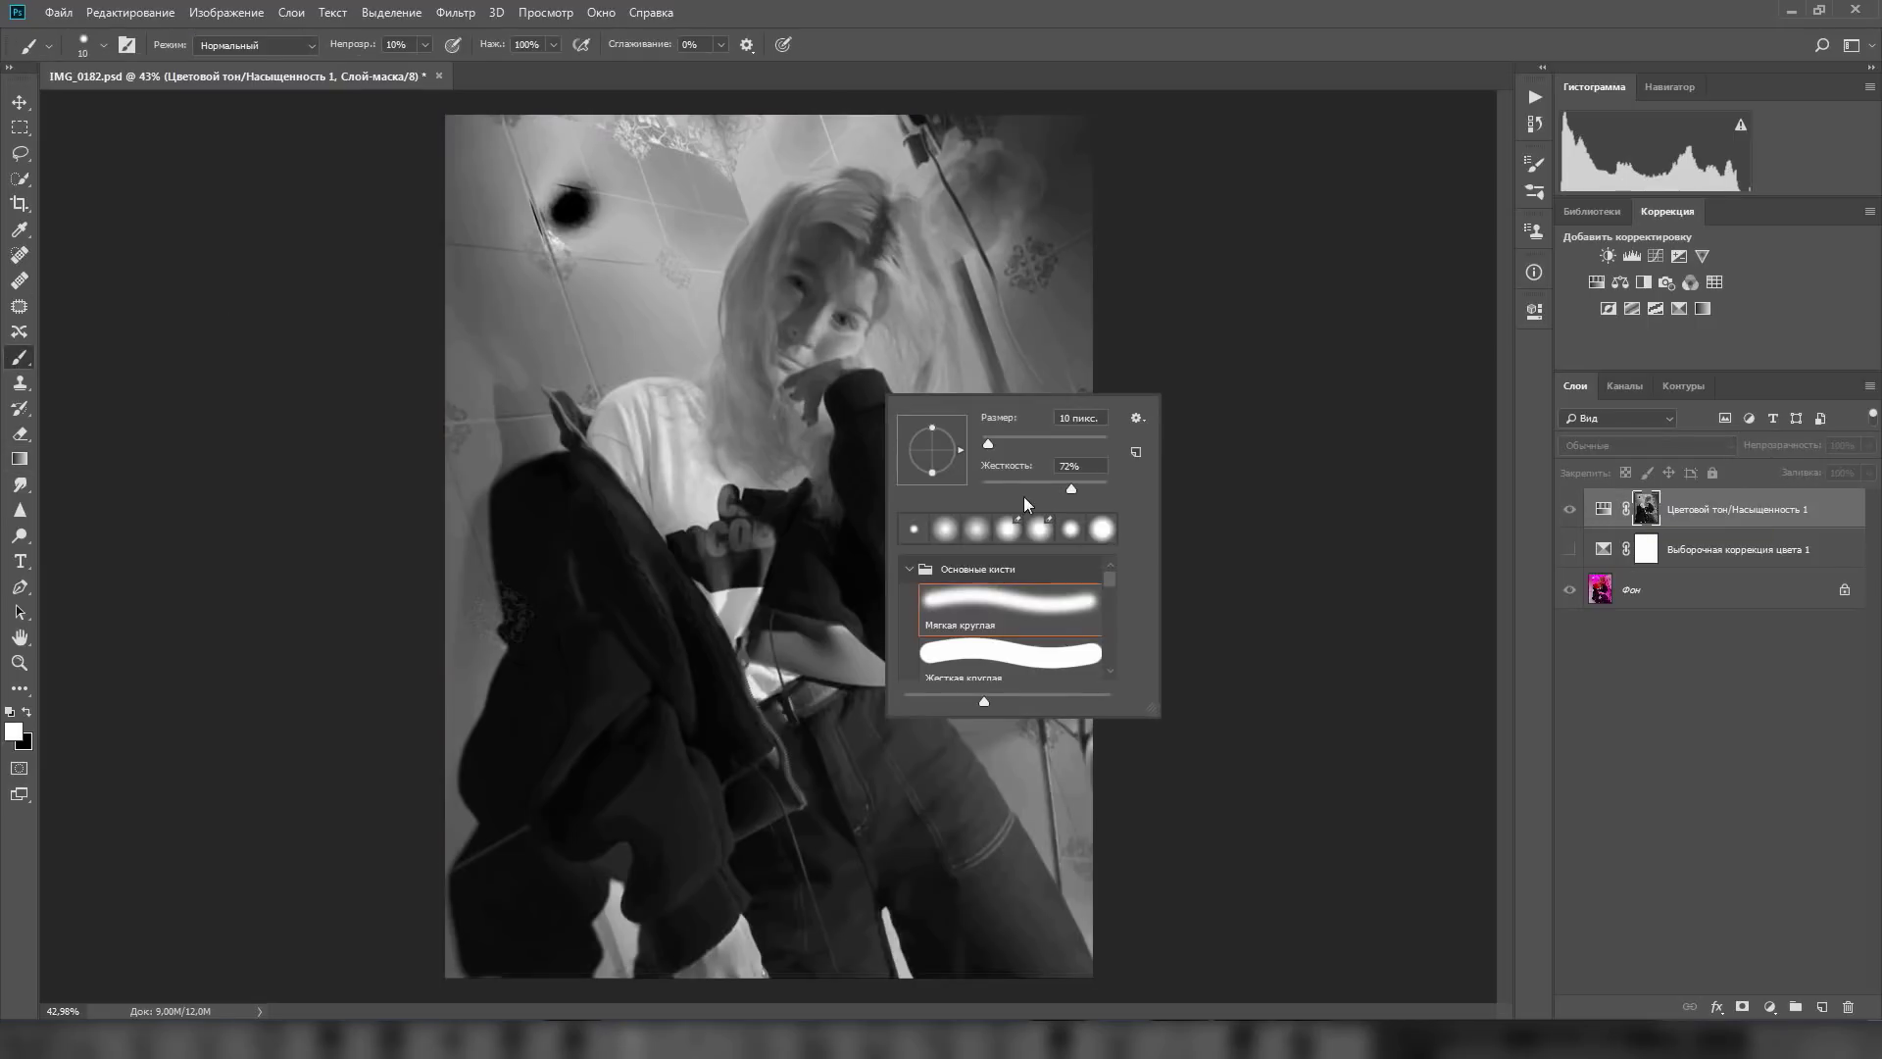
pyautogui.moveTo(991, 496); pyautogui.dragTo(1010, 489)
pyautogui.click(26, 713)
pyautogui.click(424, 47)
# Paint black over the model's face, hair and body on the mask, then compare with the layer on and off.
pyautogui.moveTo(843, 314)
pyautogui.mouseDown()
pyautogui.moveTo(727, 364)
pyautogui.moveTo(555, 397)
pyautogui.moveTo(464, 902)
pyautogui.moveTo(588, 971)
pyautogui.moveTo(617, 828)
pyautogui.moveTo(644, 852)
pyautogui.mouseUp()
pyautogui.moveTo(667, 923)
pyautogui.mouseDown()
pyautogui.moveTo(882, 941)
pyautogui.moveTo(1068, 784)
pyautogui.mouseUp()
pyautogui.moveTo(819, 273)
pyautogui.mouseDown()
pyautogui.moveTo(971, 529)
pyautogui.moveTo(932, 393)
pyautogui.moveTo(933, 785)
pyautogui.mouseUp()
pyautogui.moveTo(608, 834)
pyautogui.mouseDown()
pyautogui.moveTo(781, 261)
pyautogui.moveTo(823, 784)
pyautogui.mouseUp()
pyautogui.rightClick(824, 614)
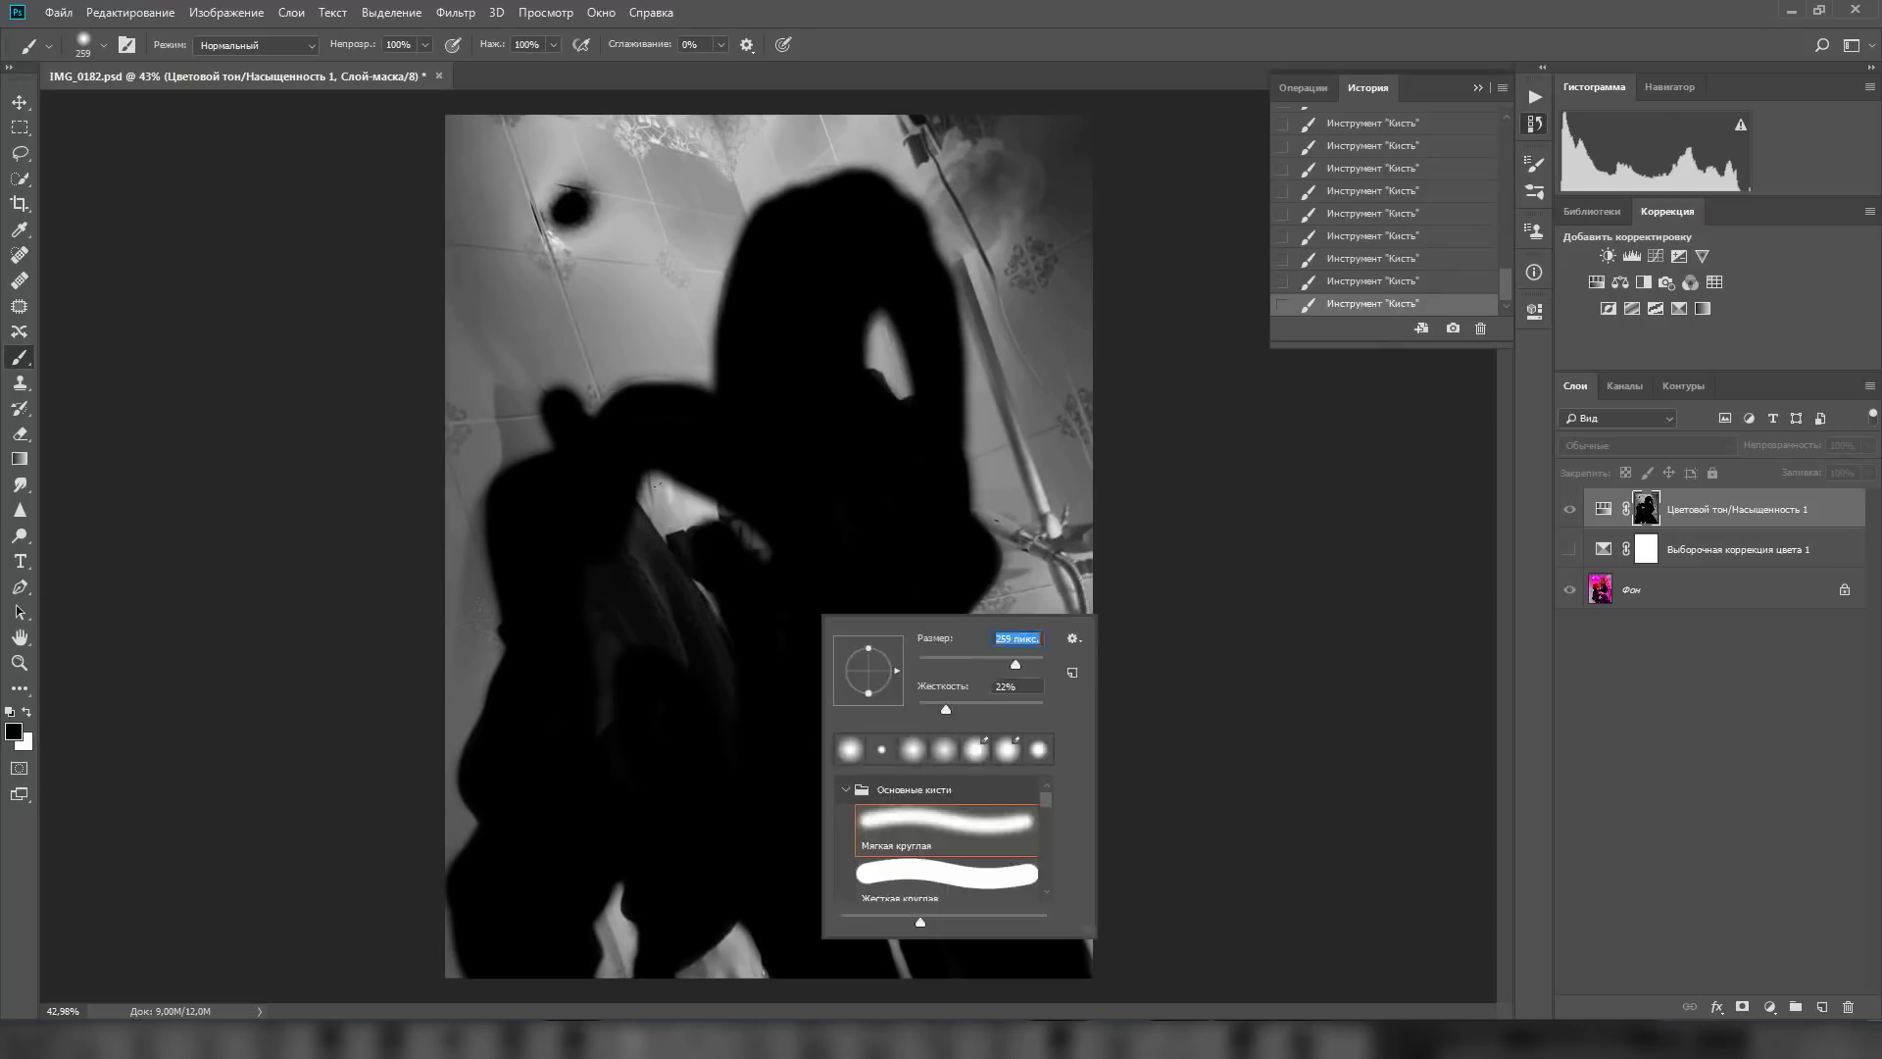
pyautogui.click(1568, 510)
pyautogui.click(1568, 510)
pyautogui.click(1568, 510)
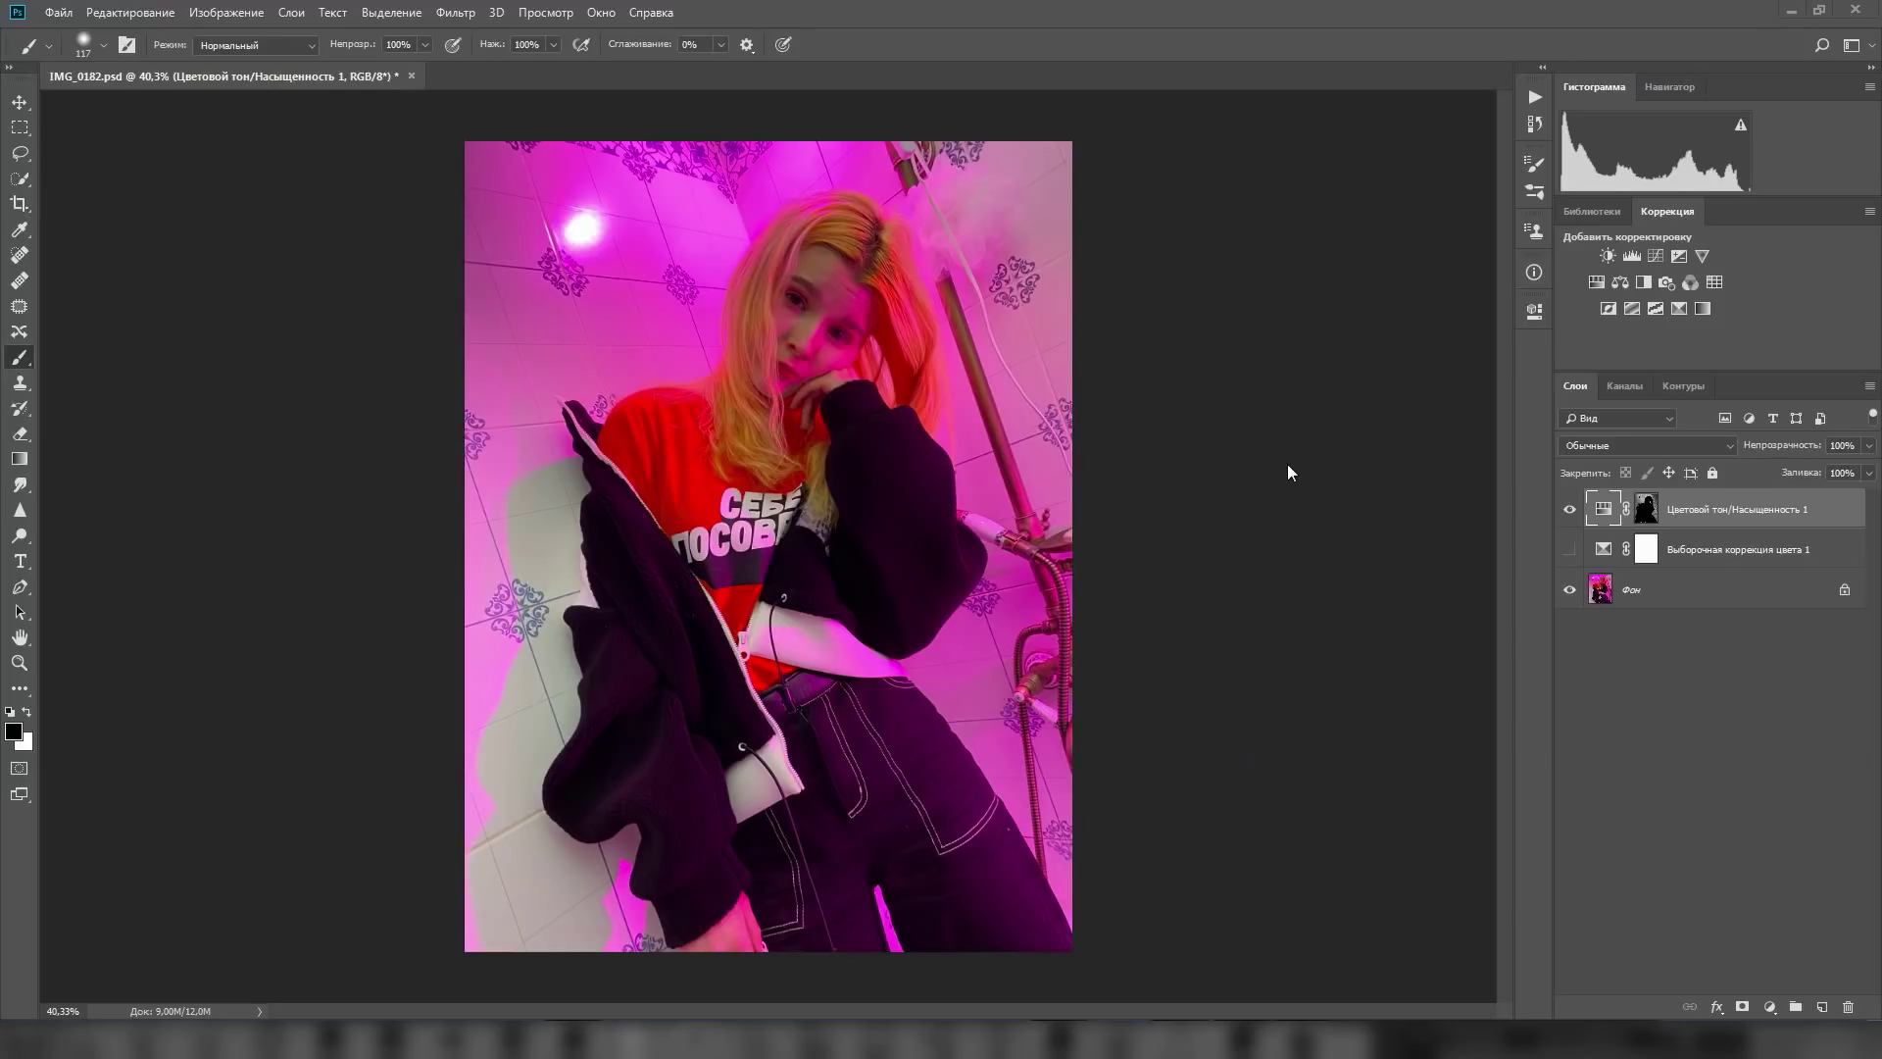
# Stamp the visible layers into a new layer and apply a 5 px Gaussian Blur.
pyautogui.hotkey('ctrl', 'shift', 'alt', 'e')
pyautogui.click(455, 12)
pyautogui.moveTo(485, 309)
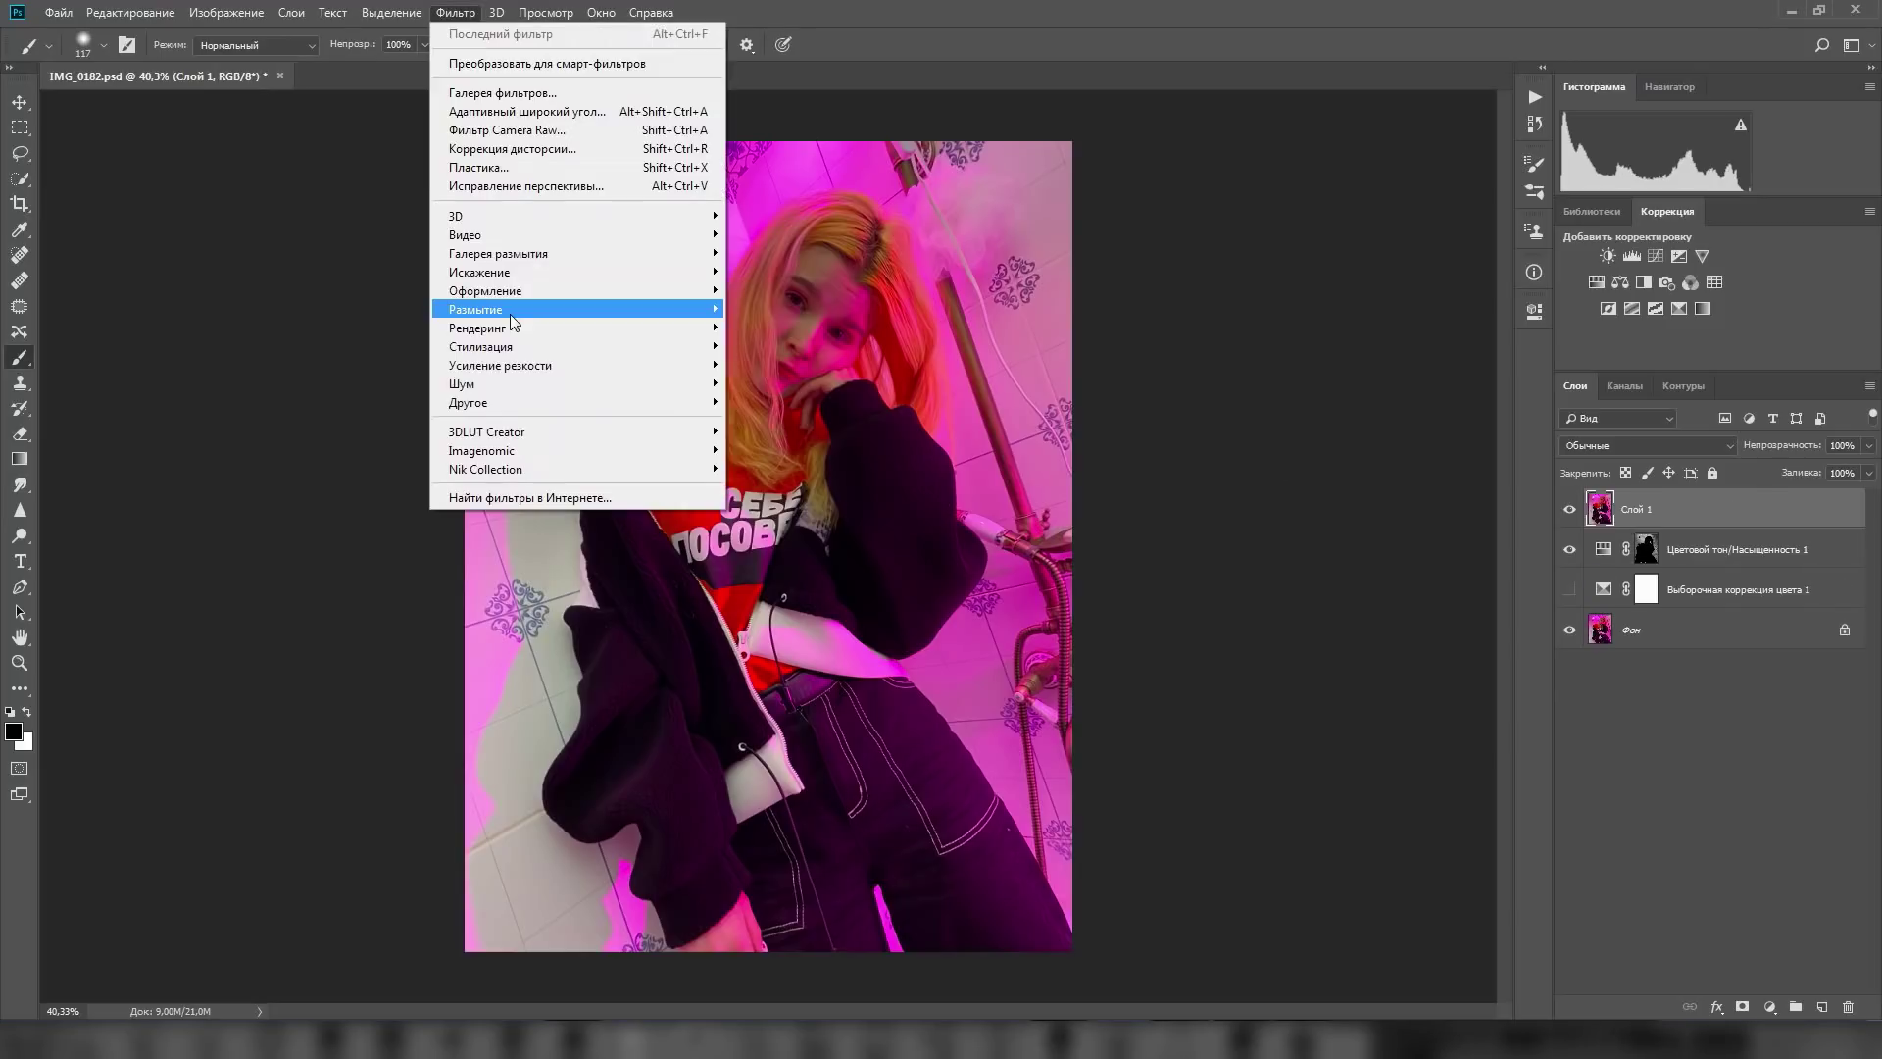
pyautogui.click(821, 404)
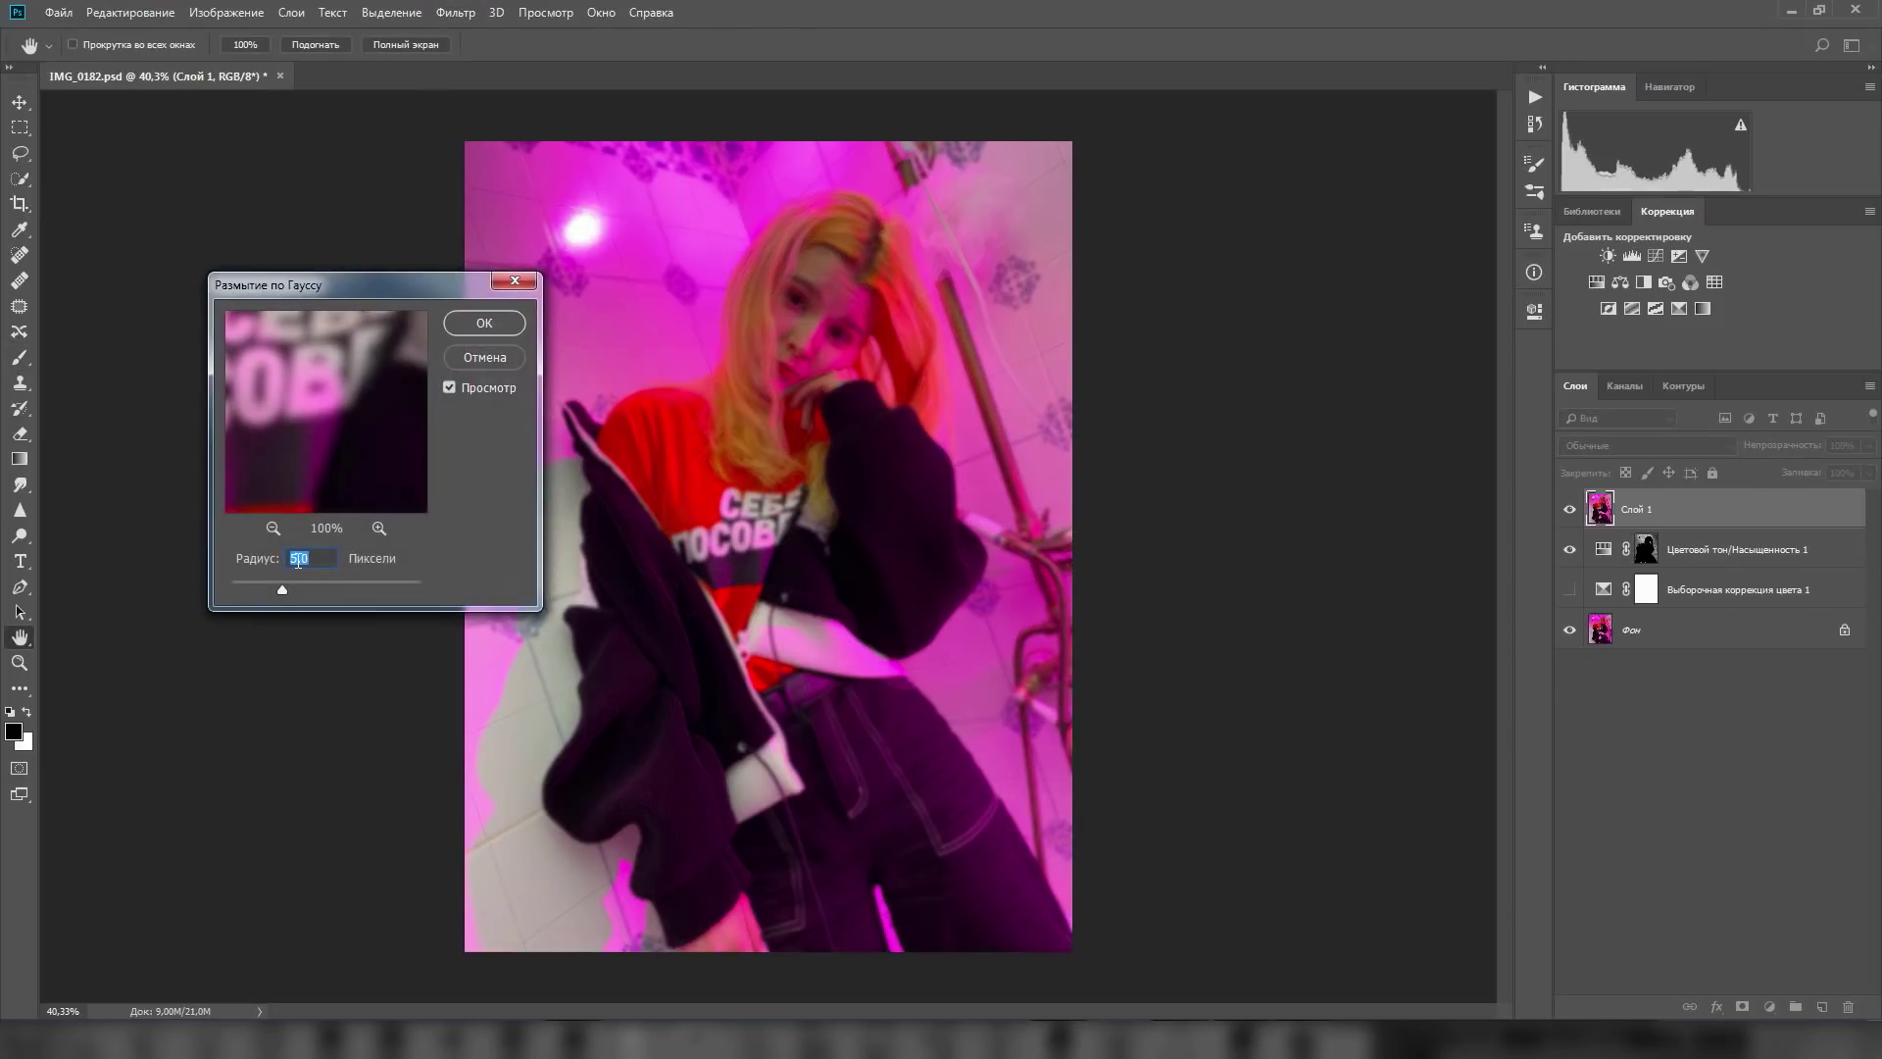
pyautogui.click(474, 325)
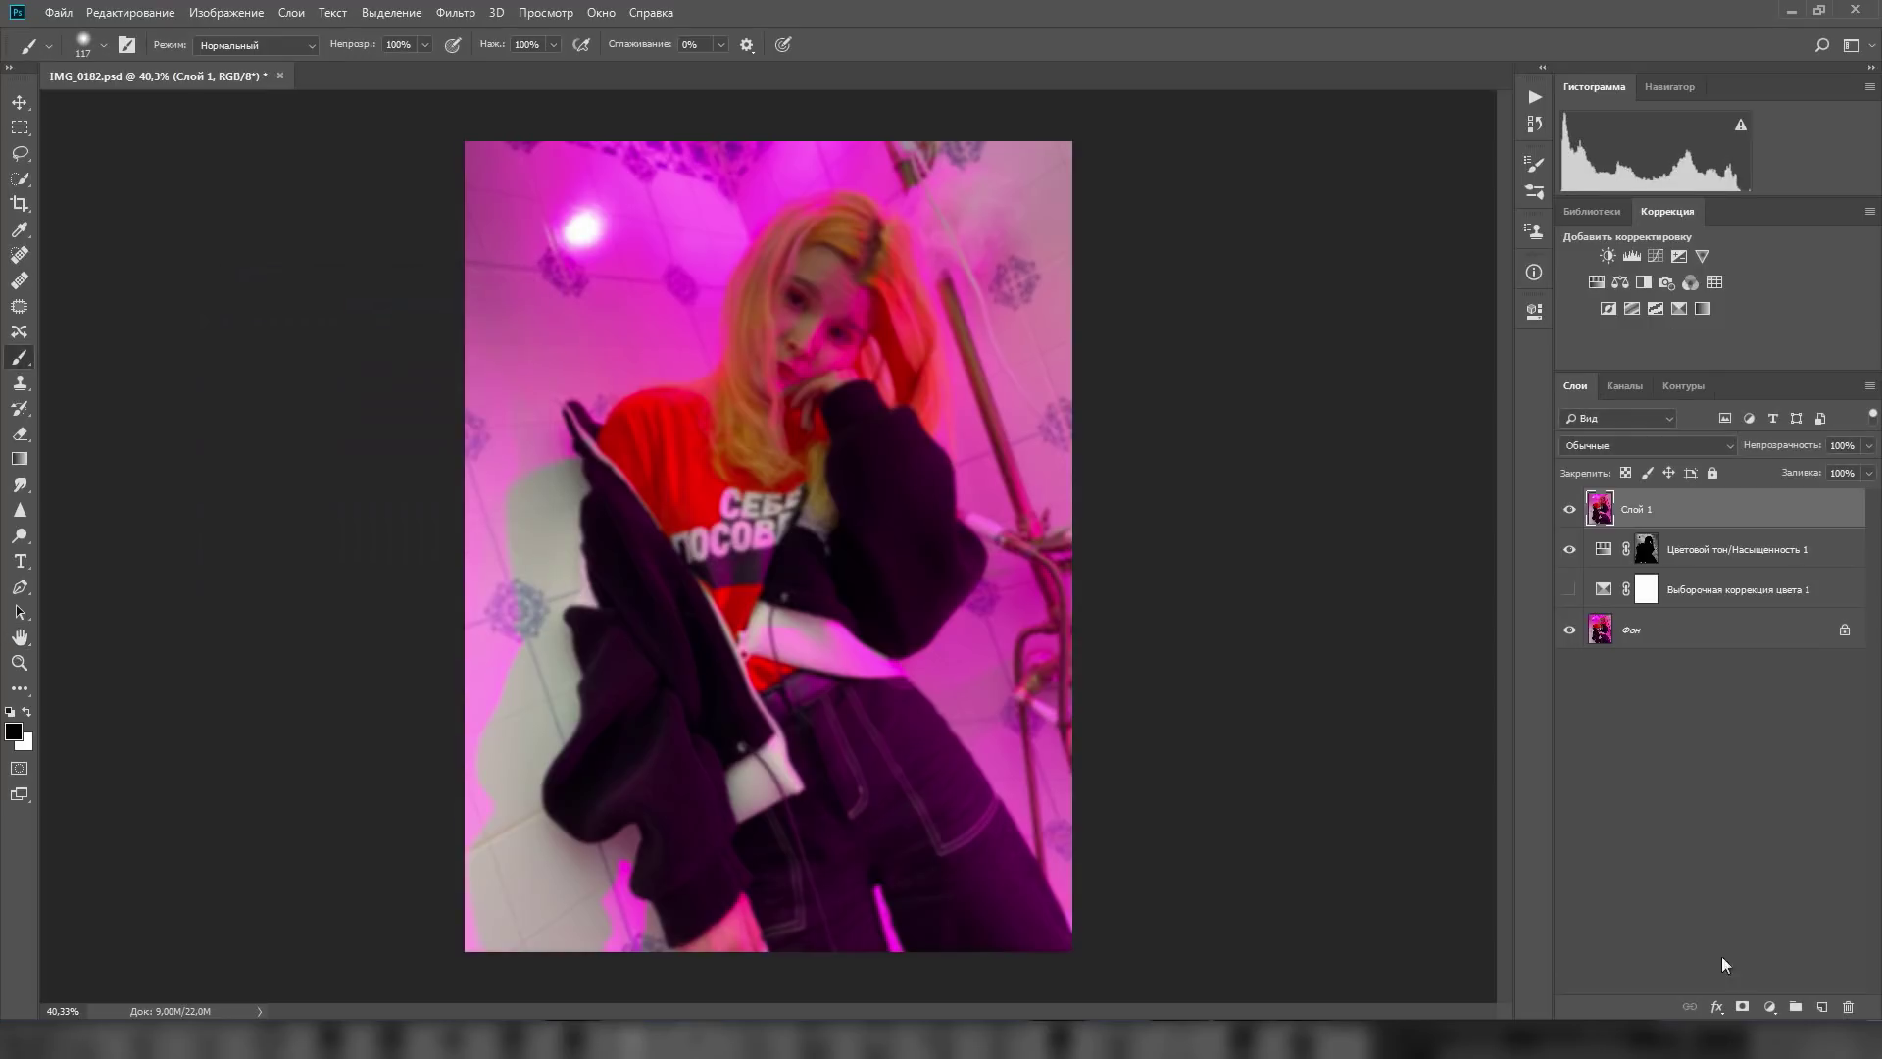
# Add a #797979 Solid Color fill layer and set its blend mode to Color.
pyautogui.click(1773, 1008)
pyautogui.click(1710, 667)
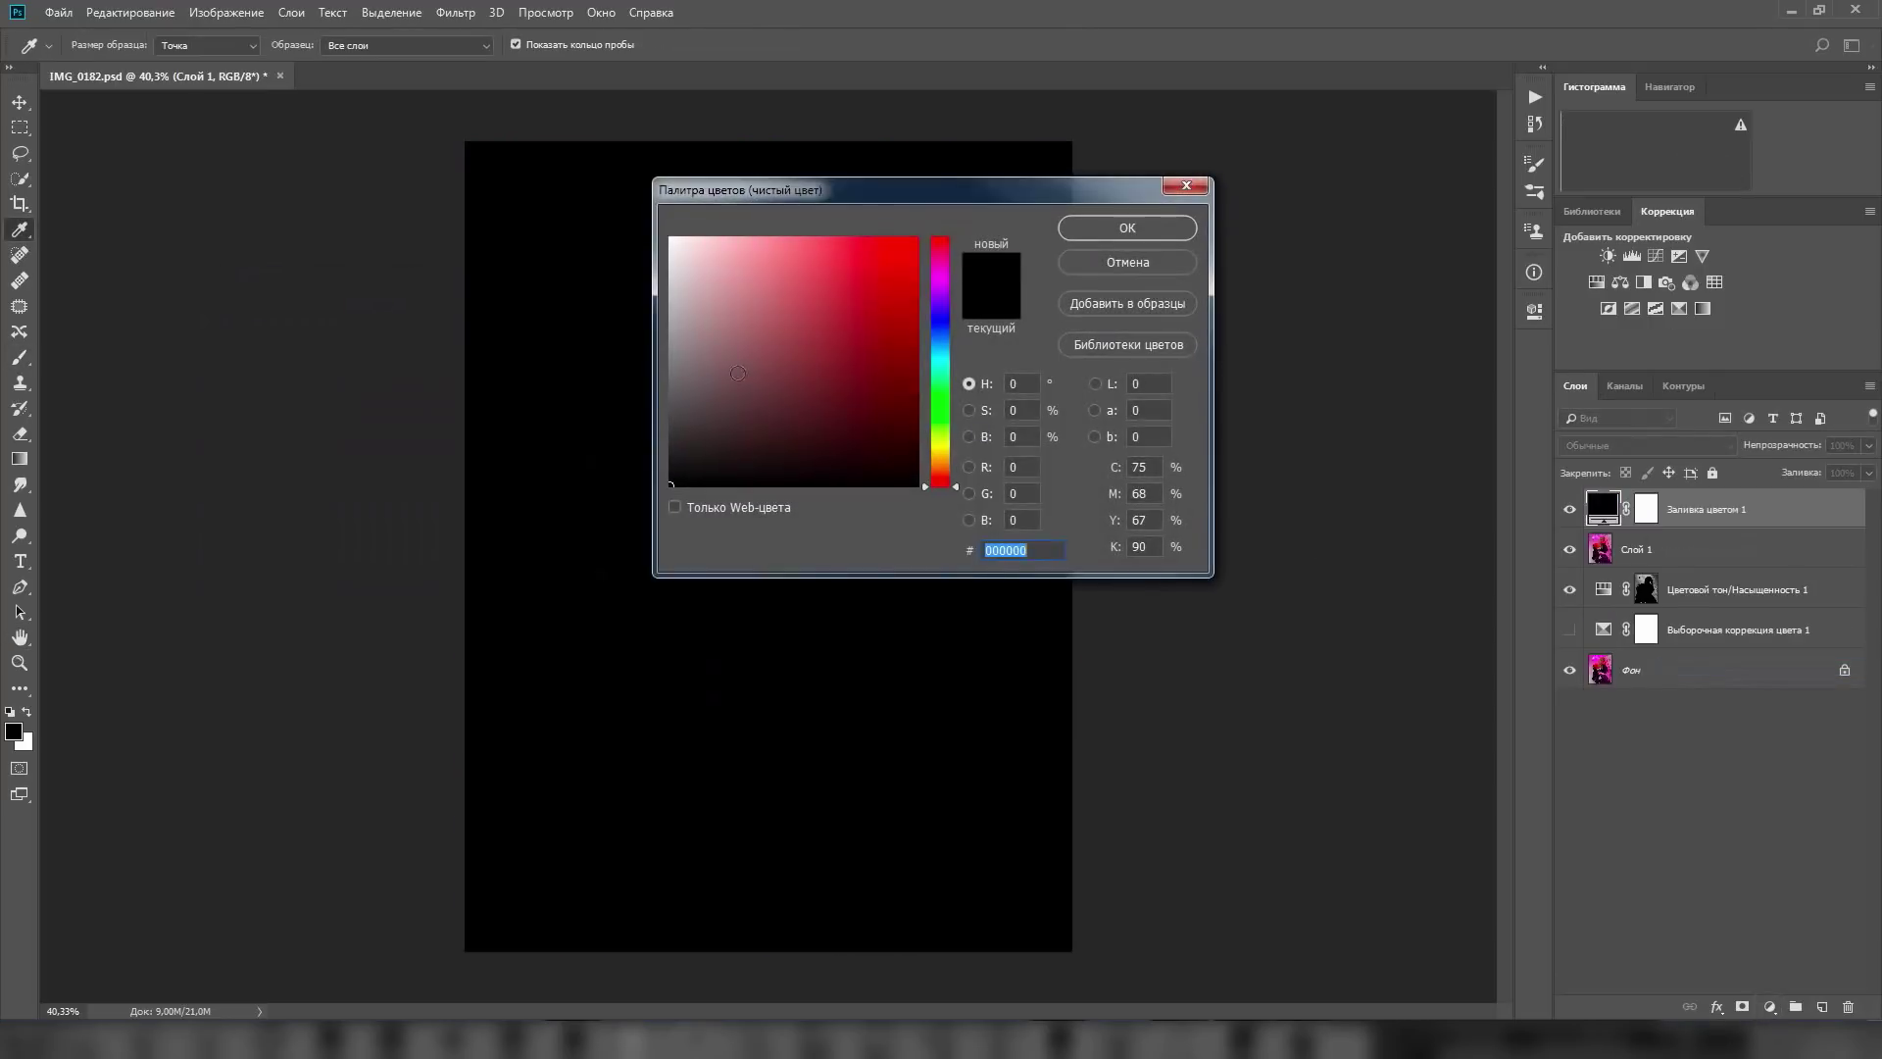
pyautogui.write('797979')
pyautogui.click(1127, 227)
pyautogui.click(1648, 445)
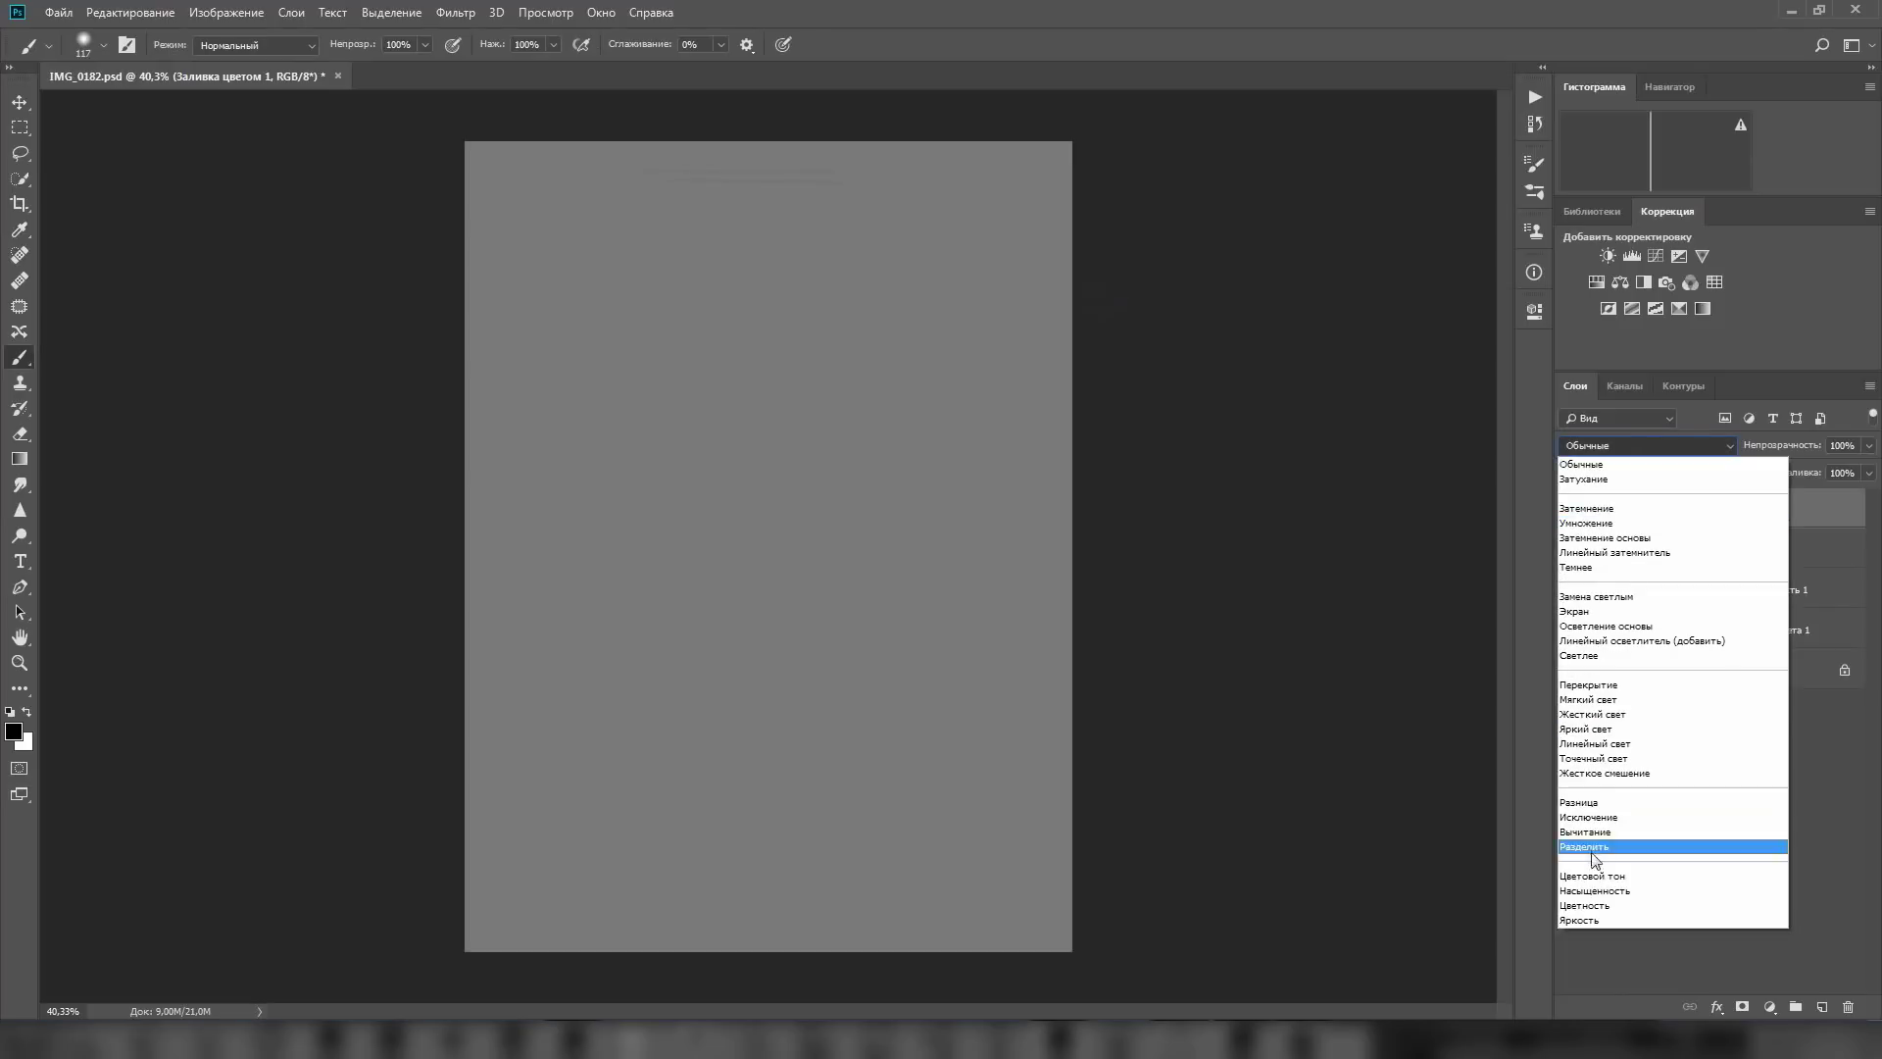
pyautogui.click(1607, 900)
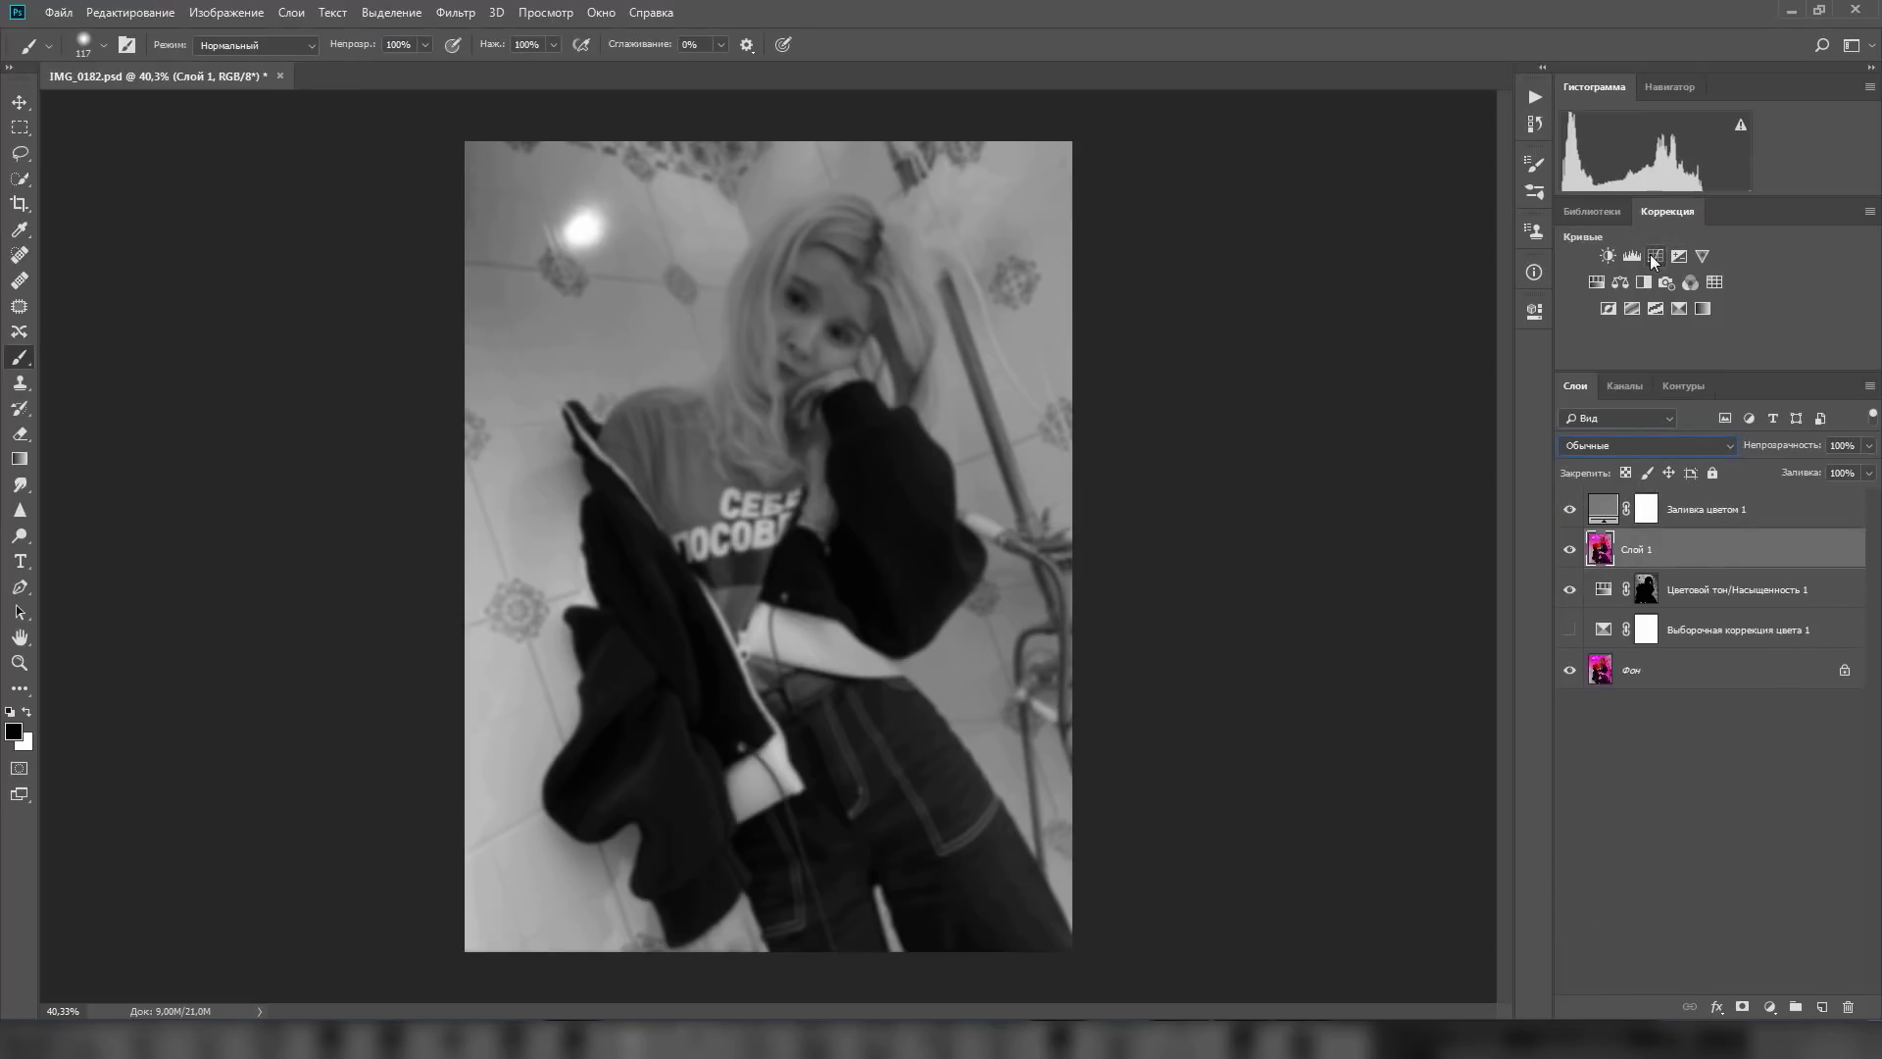
# Add a Curves layer raising the midtones, with its mask inverted to black and white foreground.
pyautogui.click(1655, 257)
pyautogui.click(1609, 561)
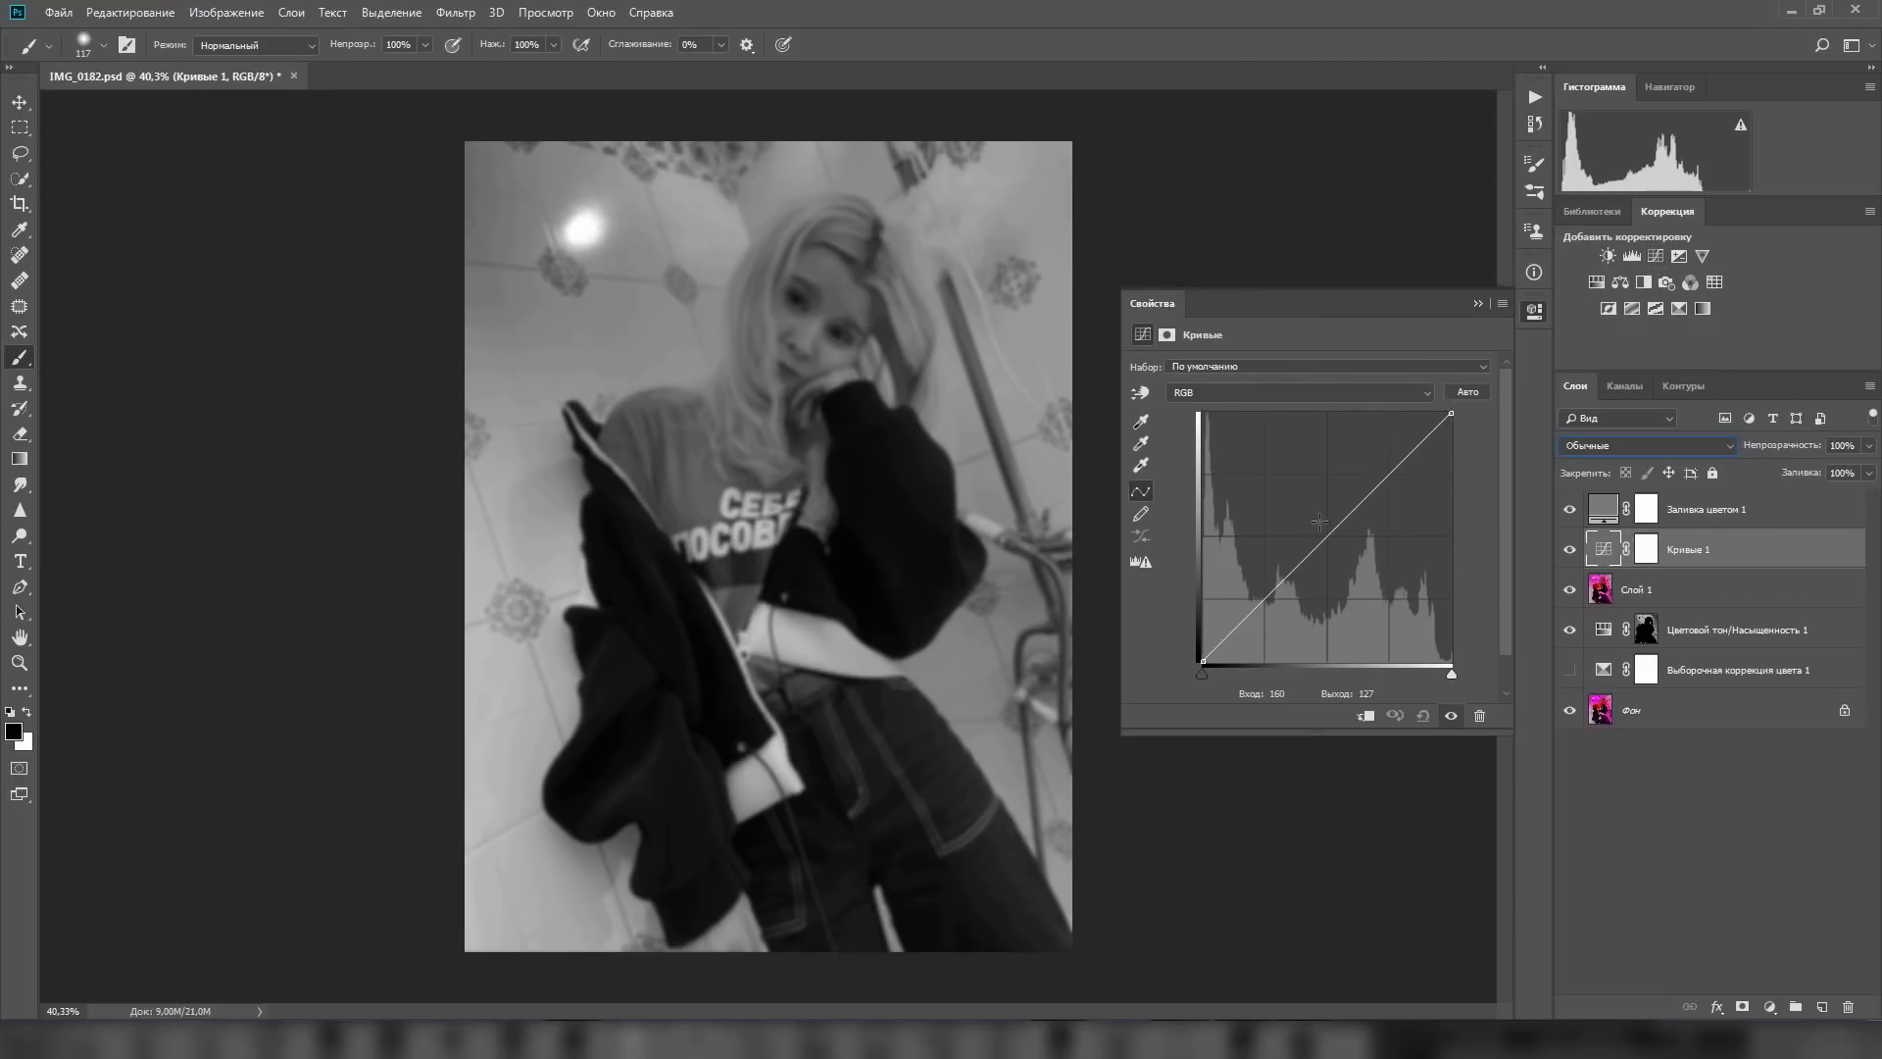
pyautogui.moveTo(1314, 554); pyautogui.dragTo(1314, 518)
pyautogui.click(1647, 549)
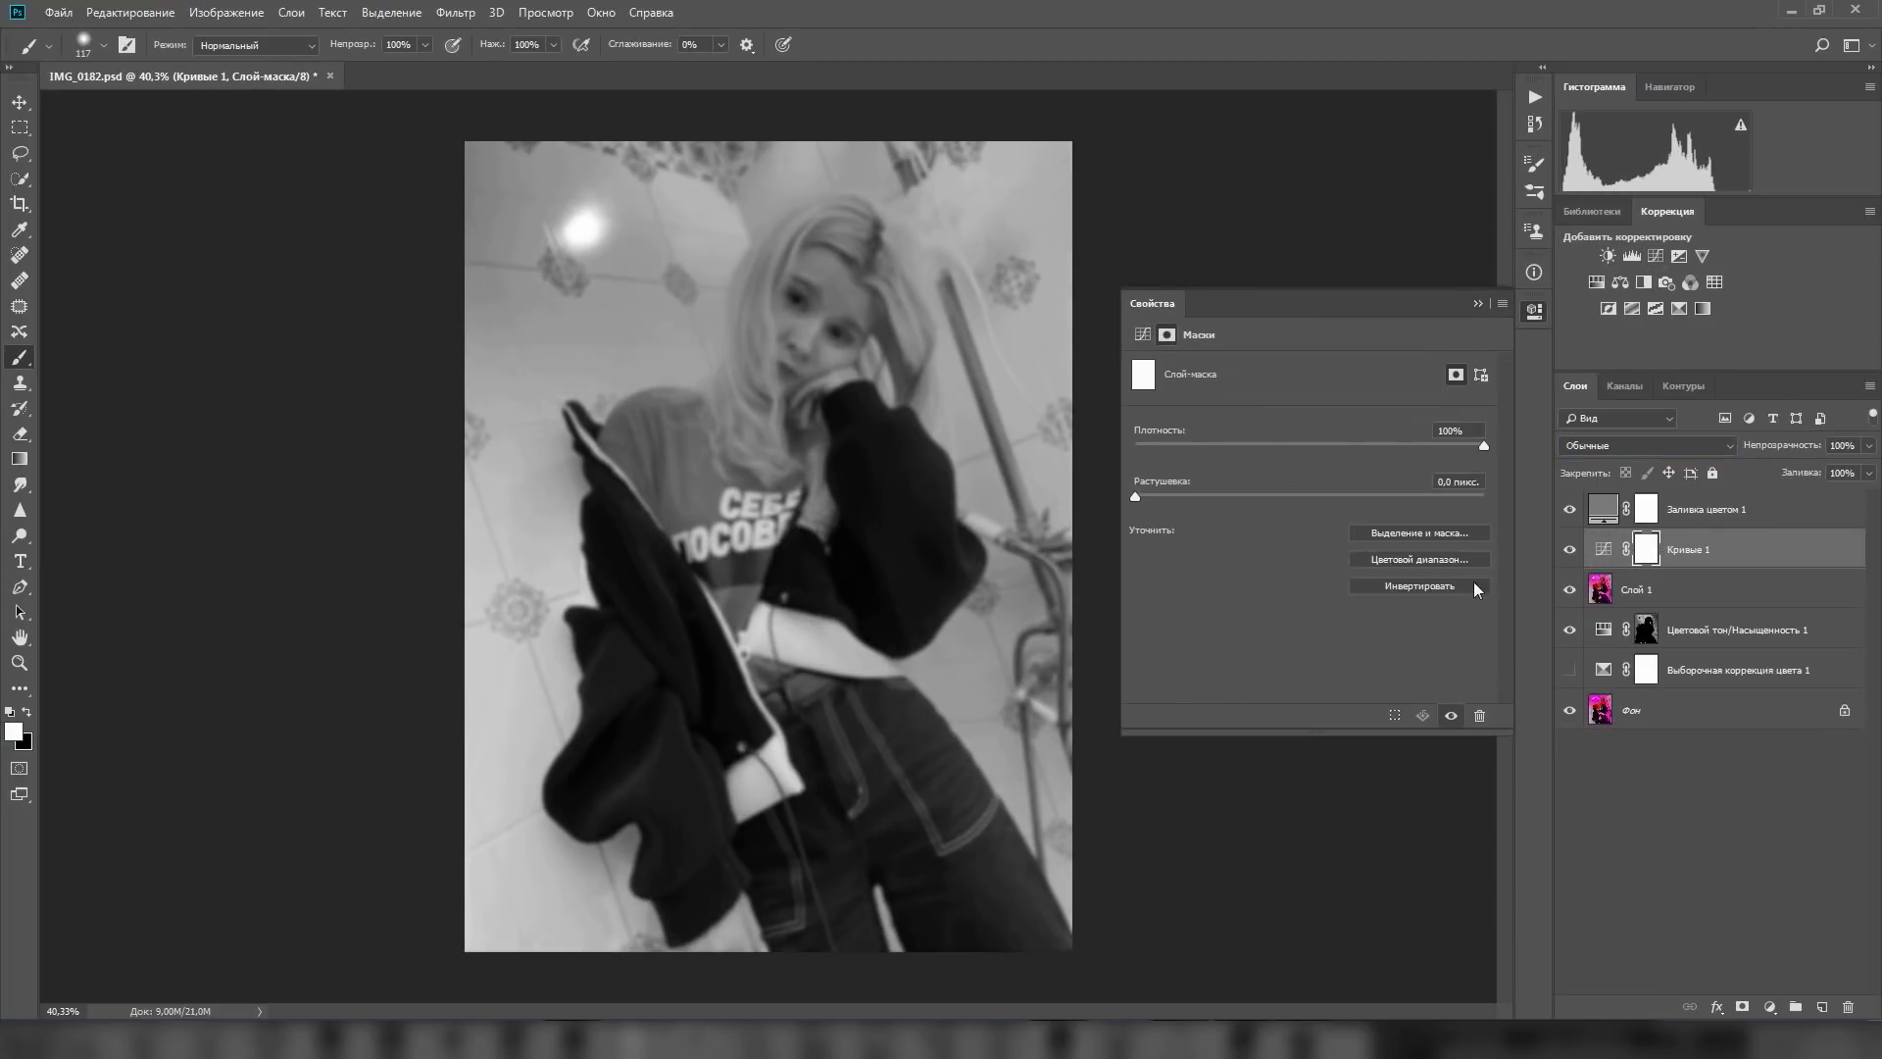
pyautogui.hotkey('ctrl', 'i')
pyautogui.press('x')
pyautogui.click(1478, 304)
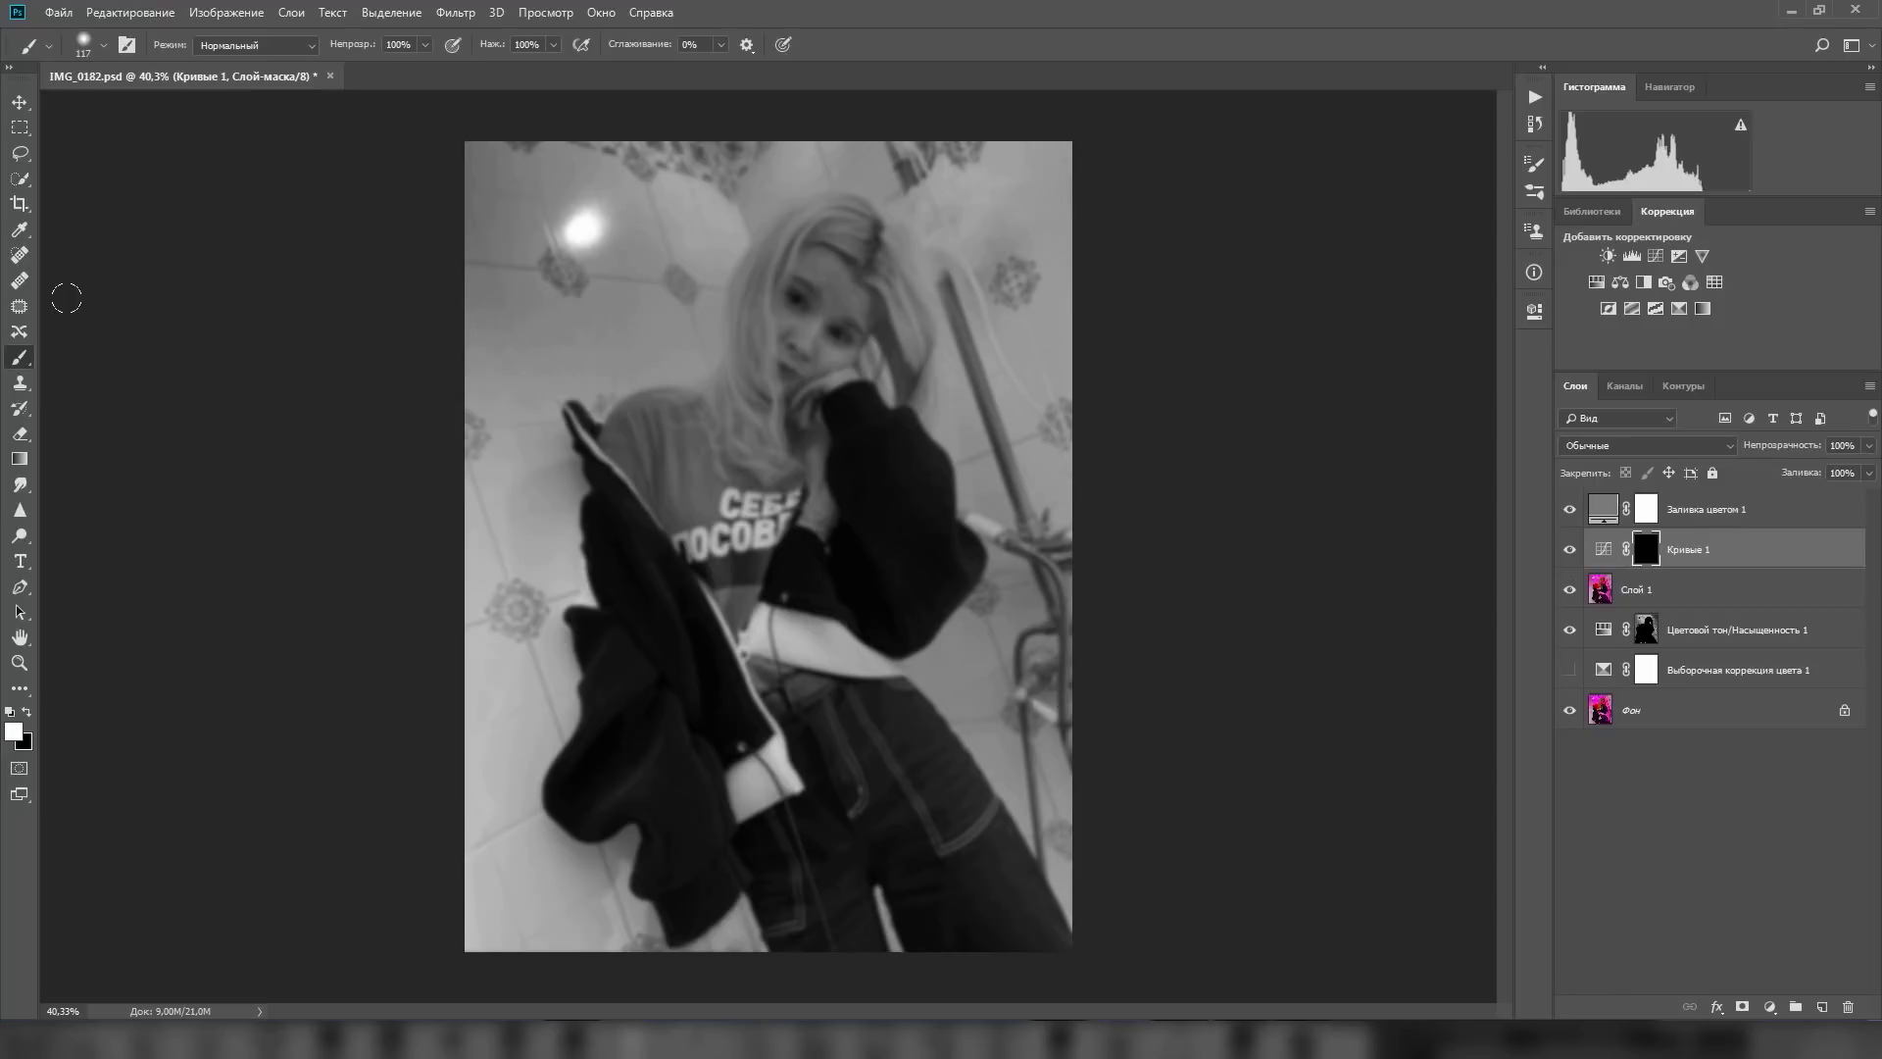
# Set up a soft white brush at low 10% opacity and size 37, zoomed in on the shirt.
pyautogui.keyDown('alt'); pyautogui.scroll(2, 912, 345); pyautogui.keyUp('alt')
pyautogui.keyDown('alt'); pyautogui.scroll(3, 912, 345); pyautogui.keyUp('alt')
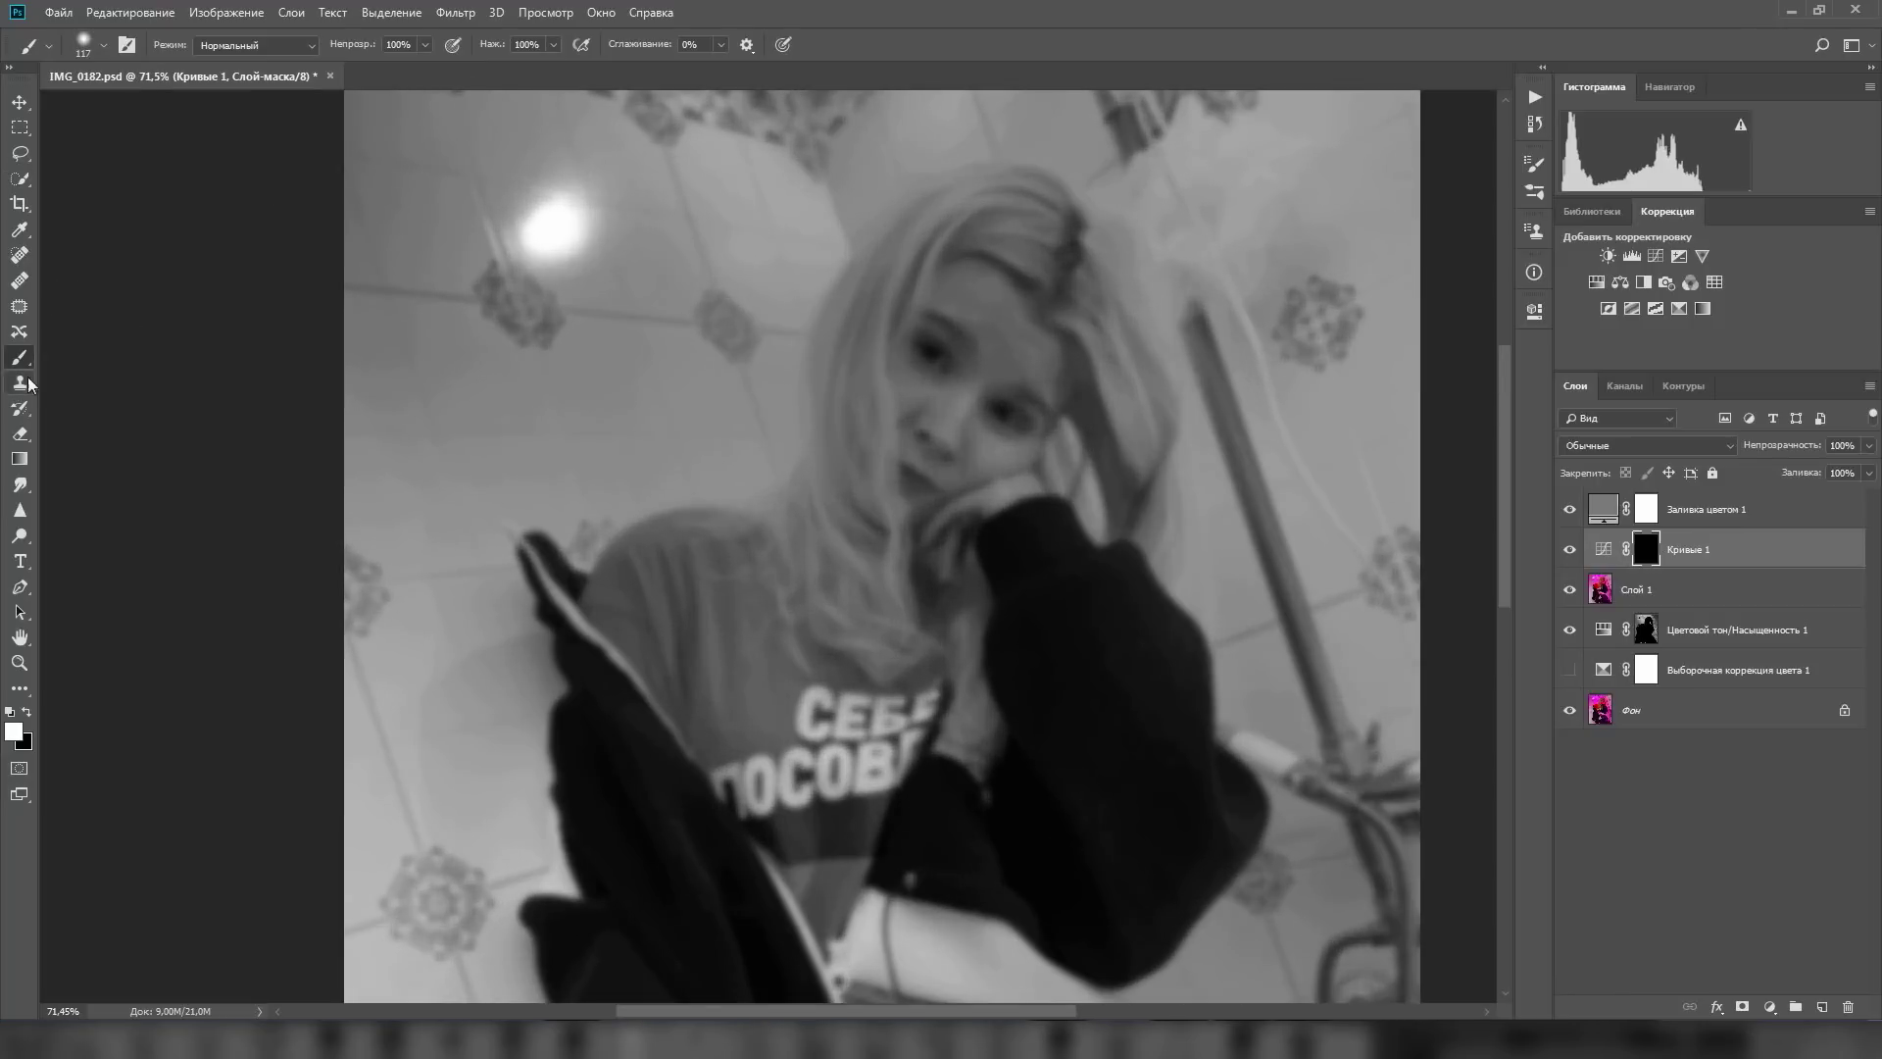
pyautogui.rightClick(1159, 549)
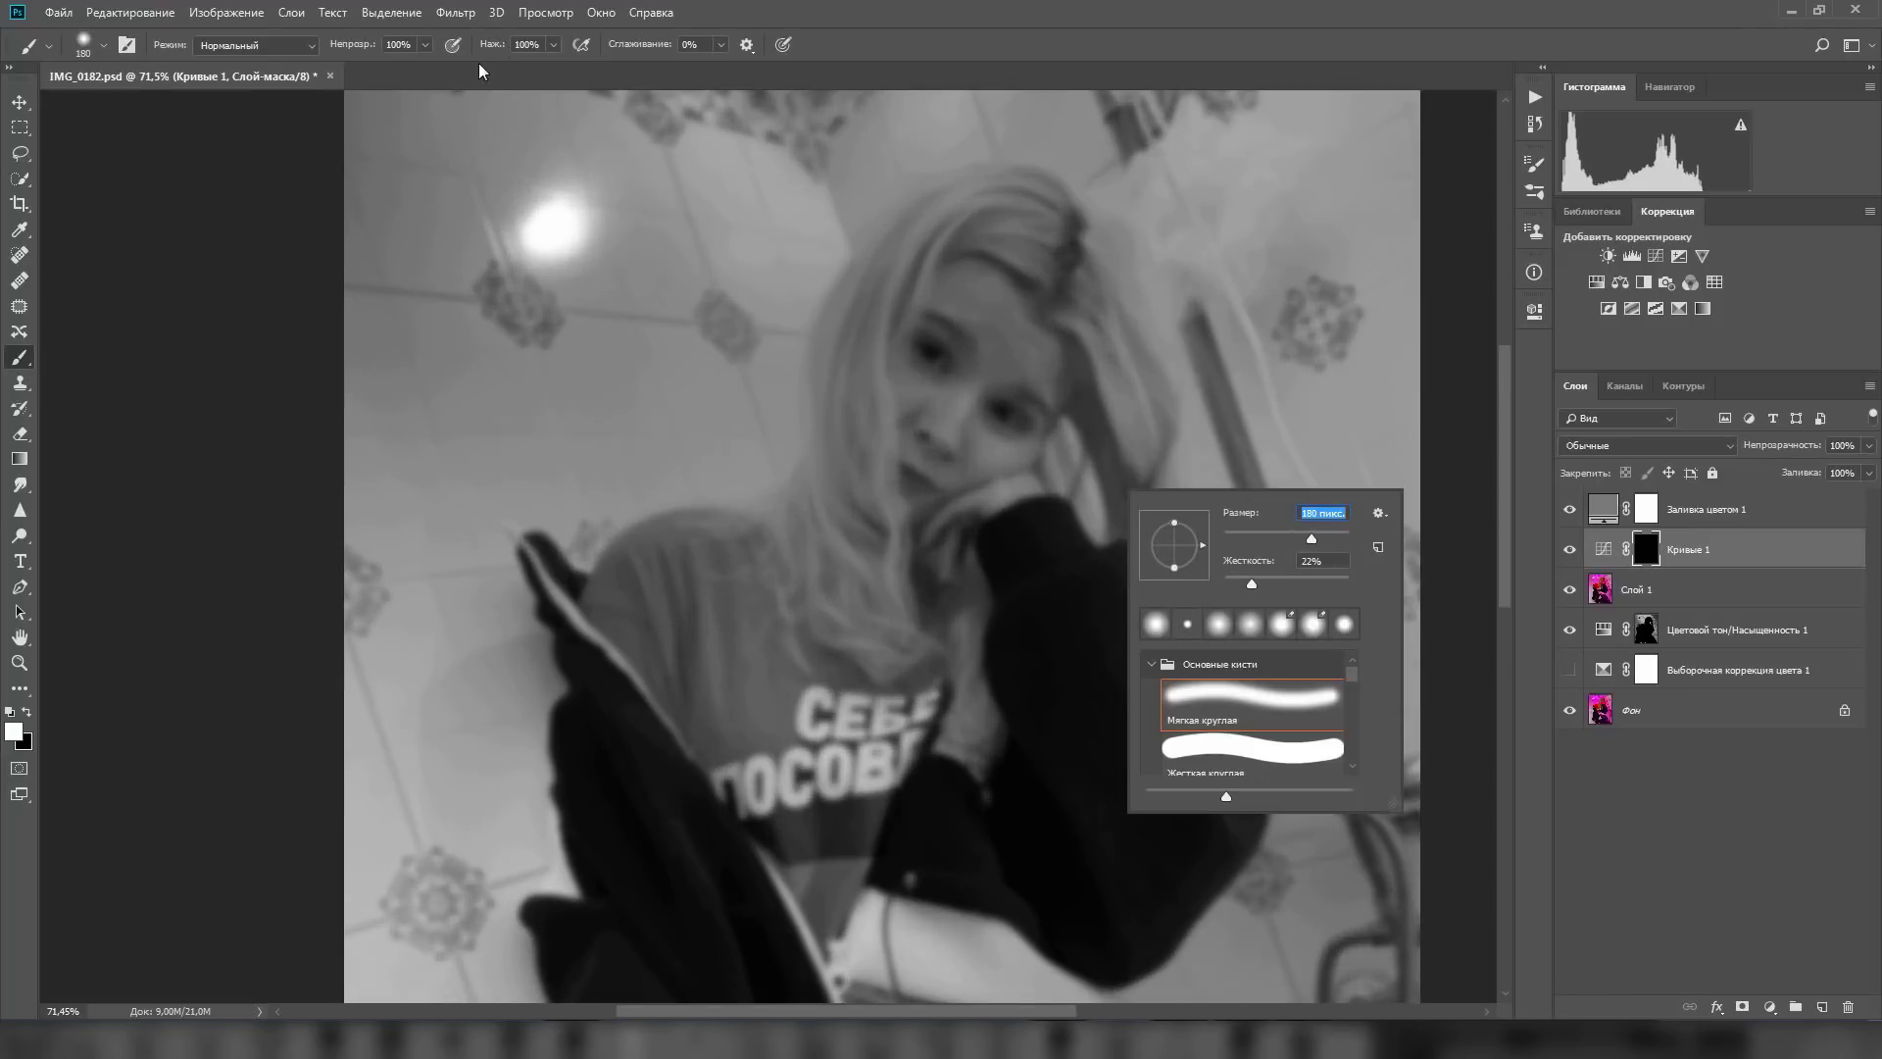
pyautogui.click(398, 44)
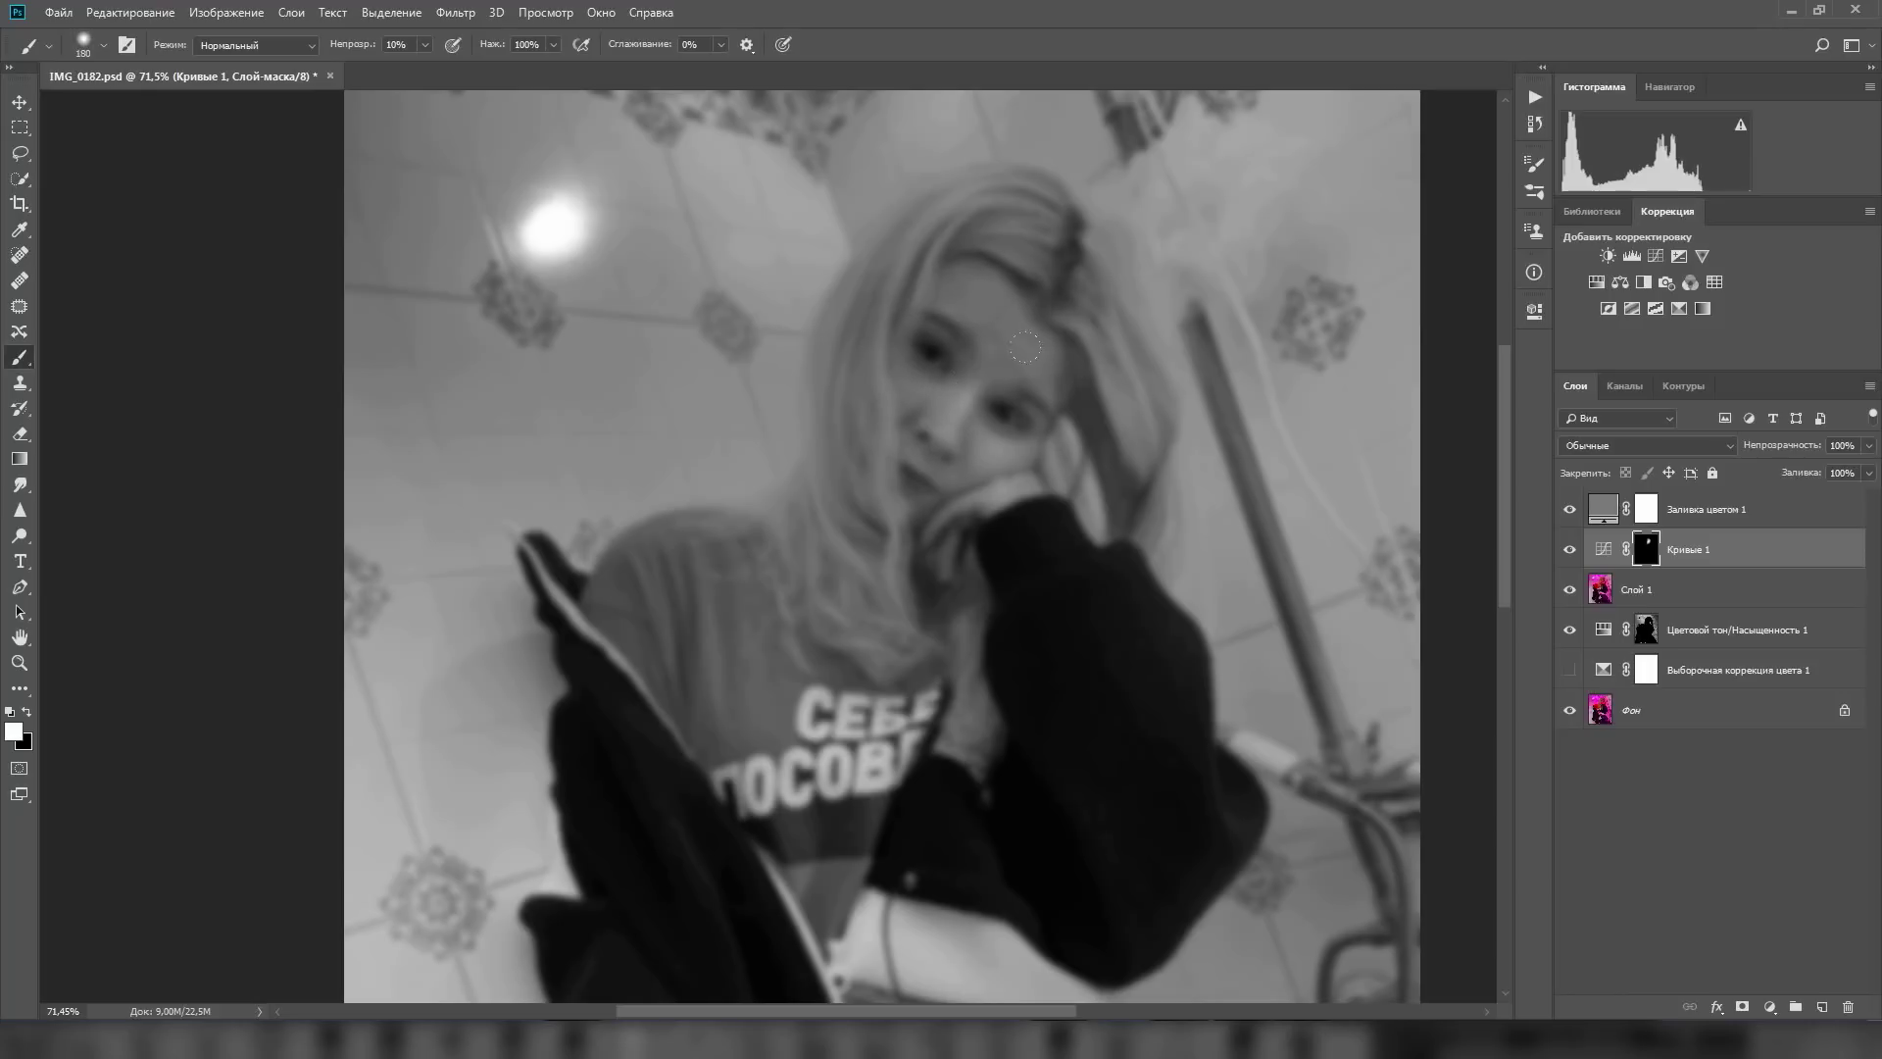
pyautogui.scroll(-3, 968, 542)
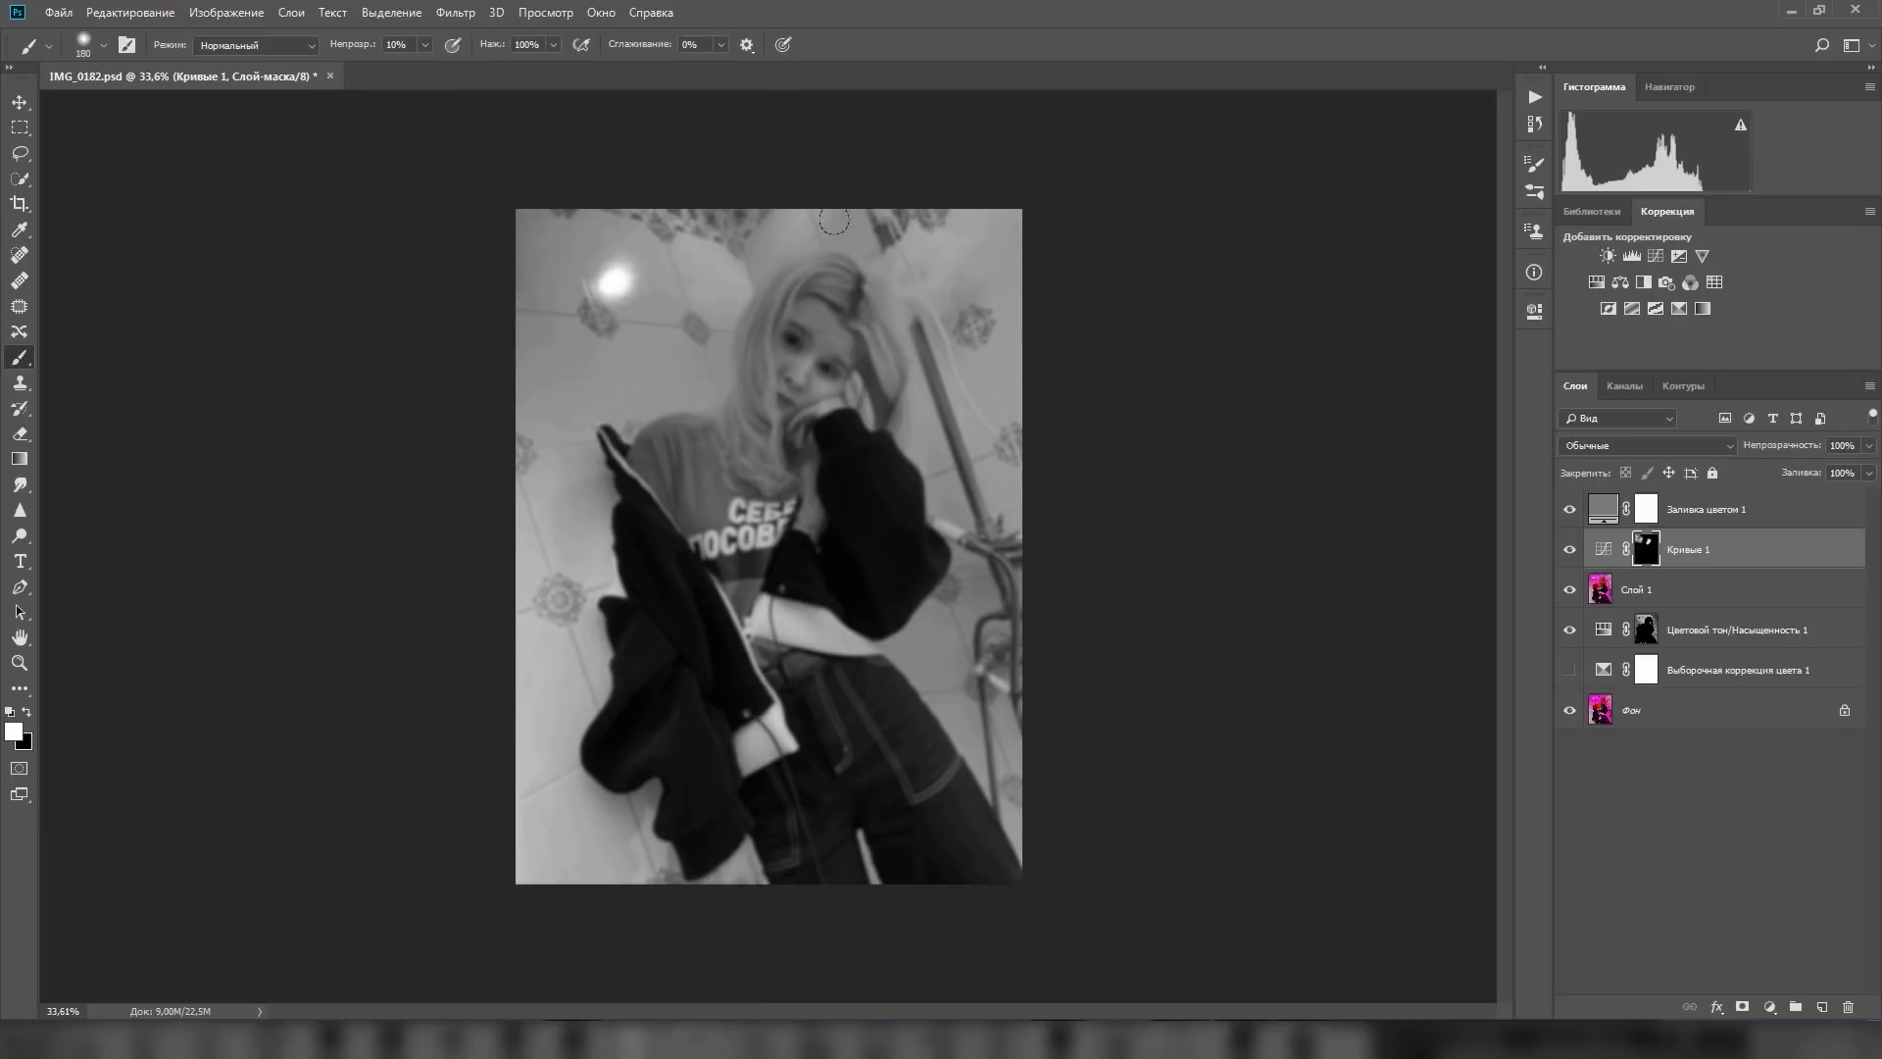
pyautogui.press('[')
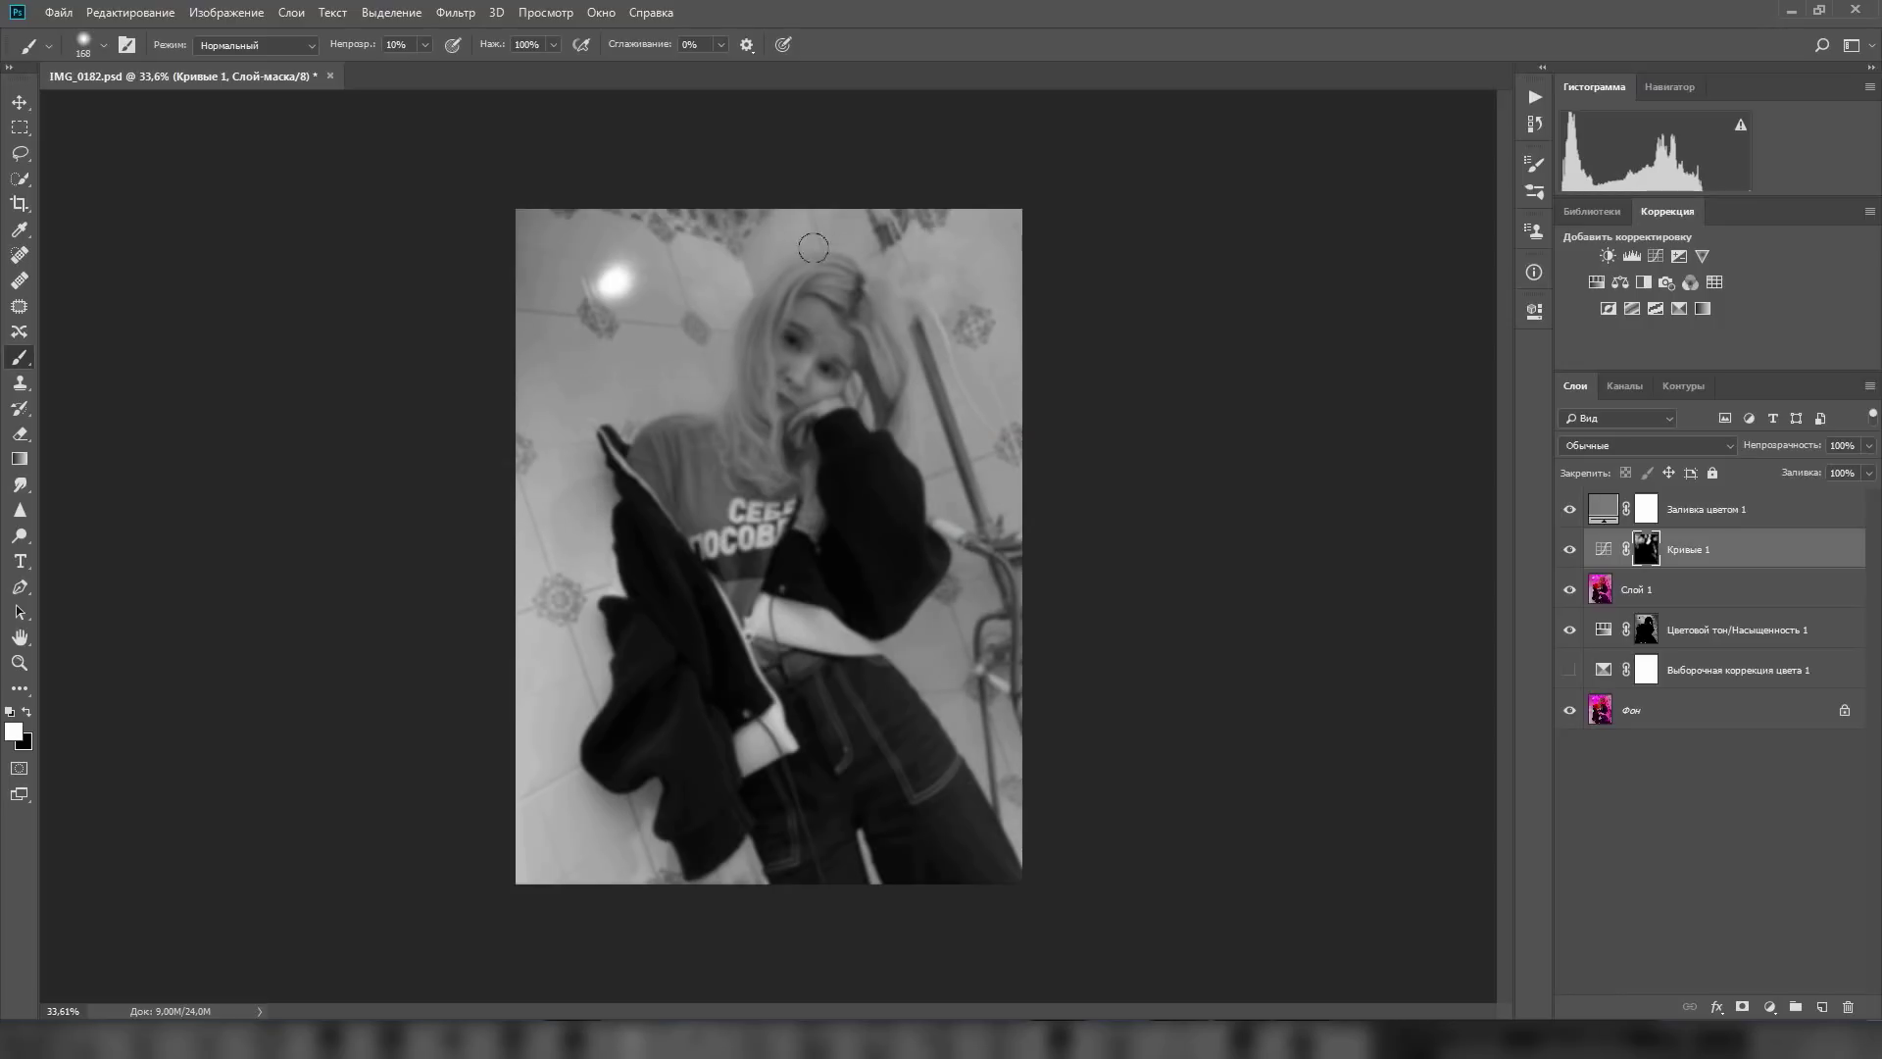
pyautogui.moveTo(713, 465); pyautogui.dragTo(990, 554)
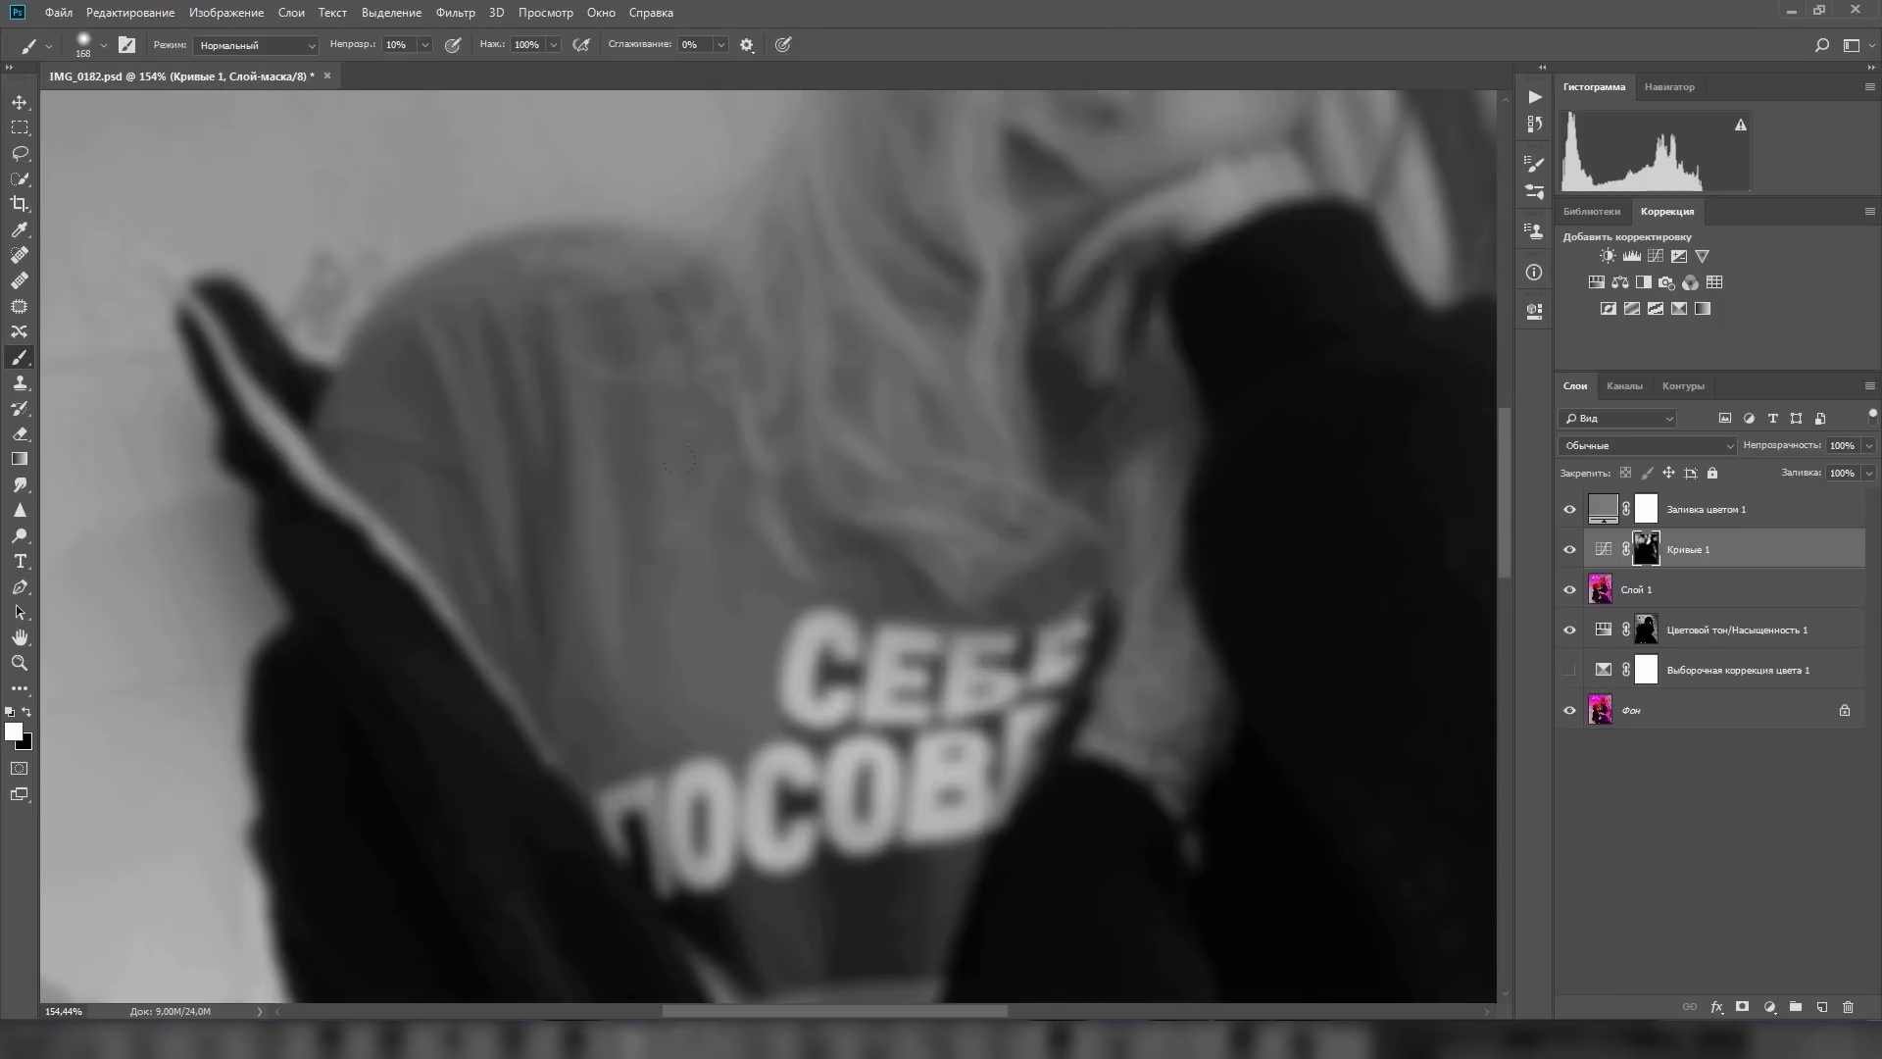
pyautogui.rightClick(990, 554)
pyautogui.write('37')
pyautogui.press('Return')
# Hide the blur, fill and Curves layers, then toggle Curves 1 to compare the brightening.
pyautogui.moveTo(1570, 509); pyautogui.dragTo(1570, 589)
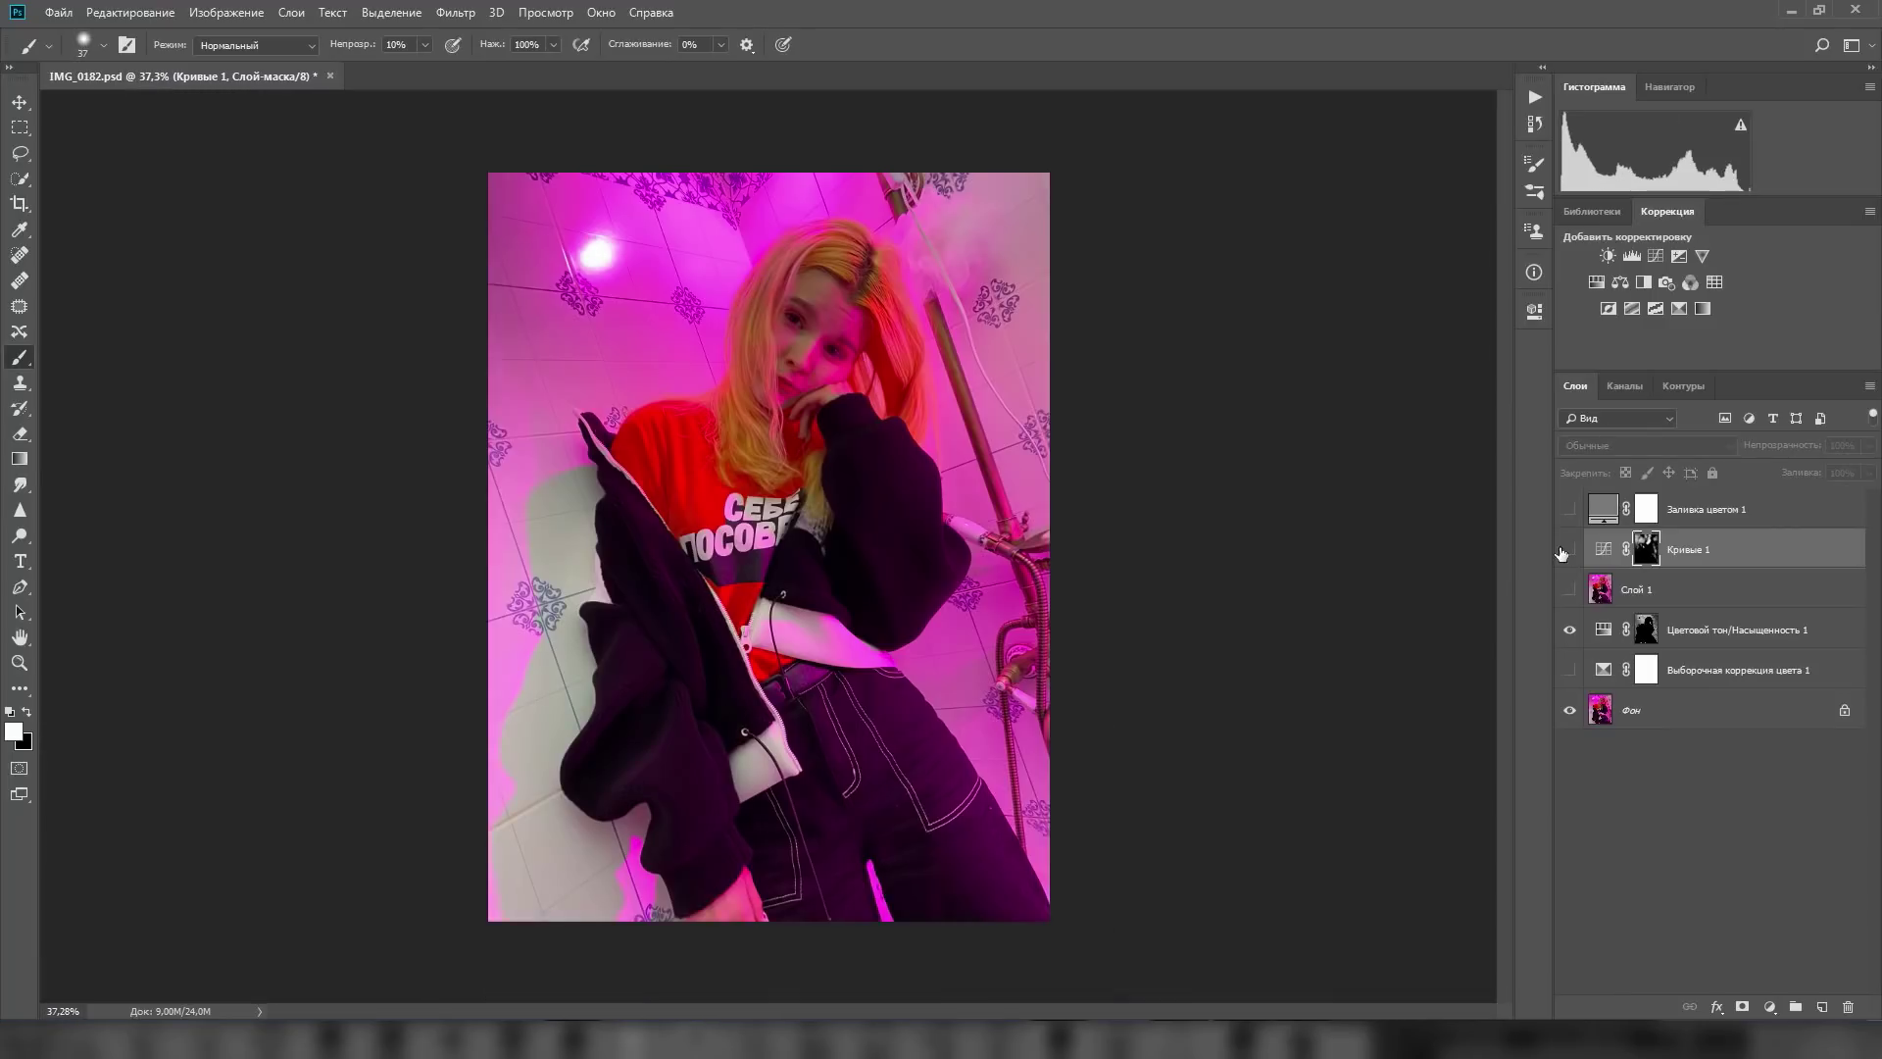
pyautogui.click(1561, 553)
pyautogui.click(1562, 553)
pyautogui.click(1562, 553)
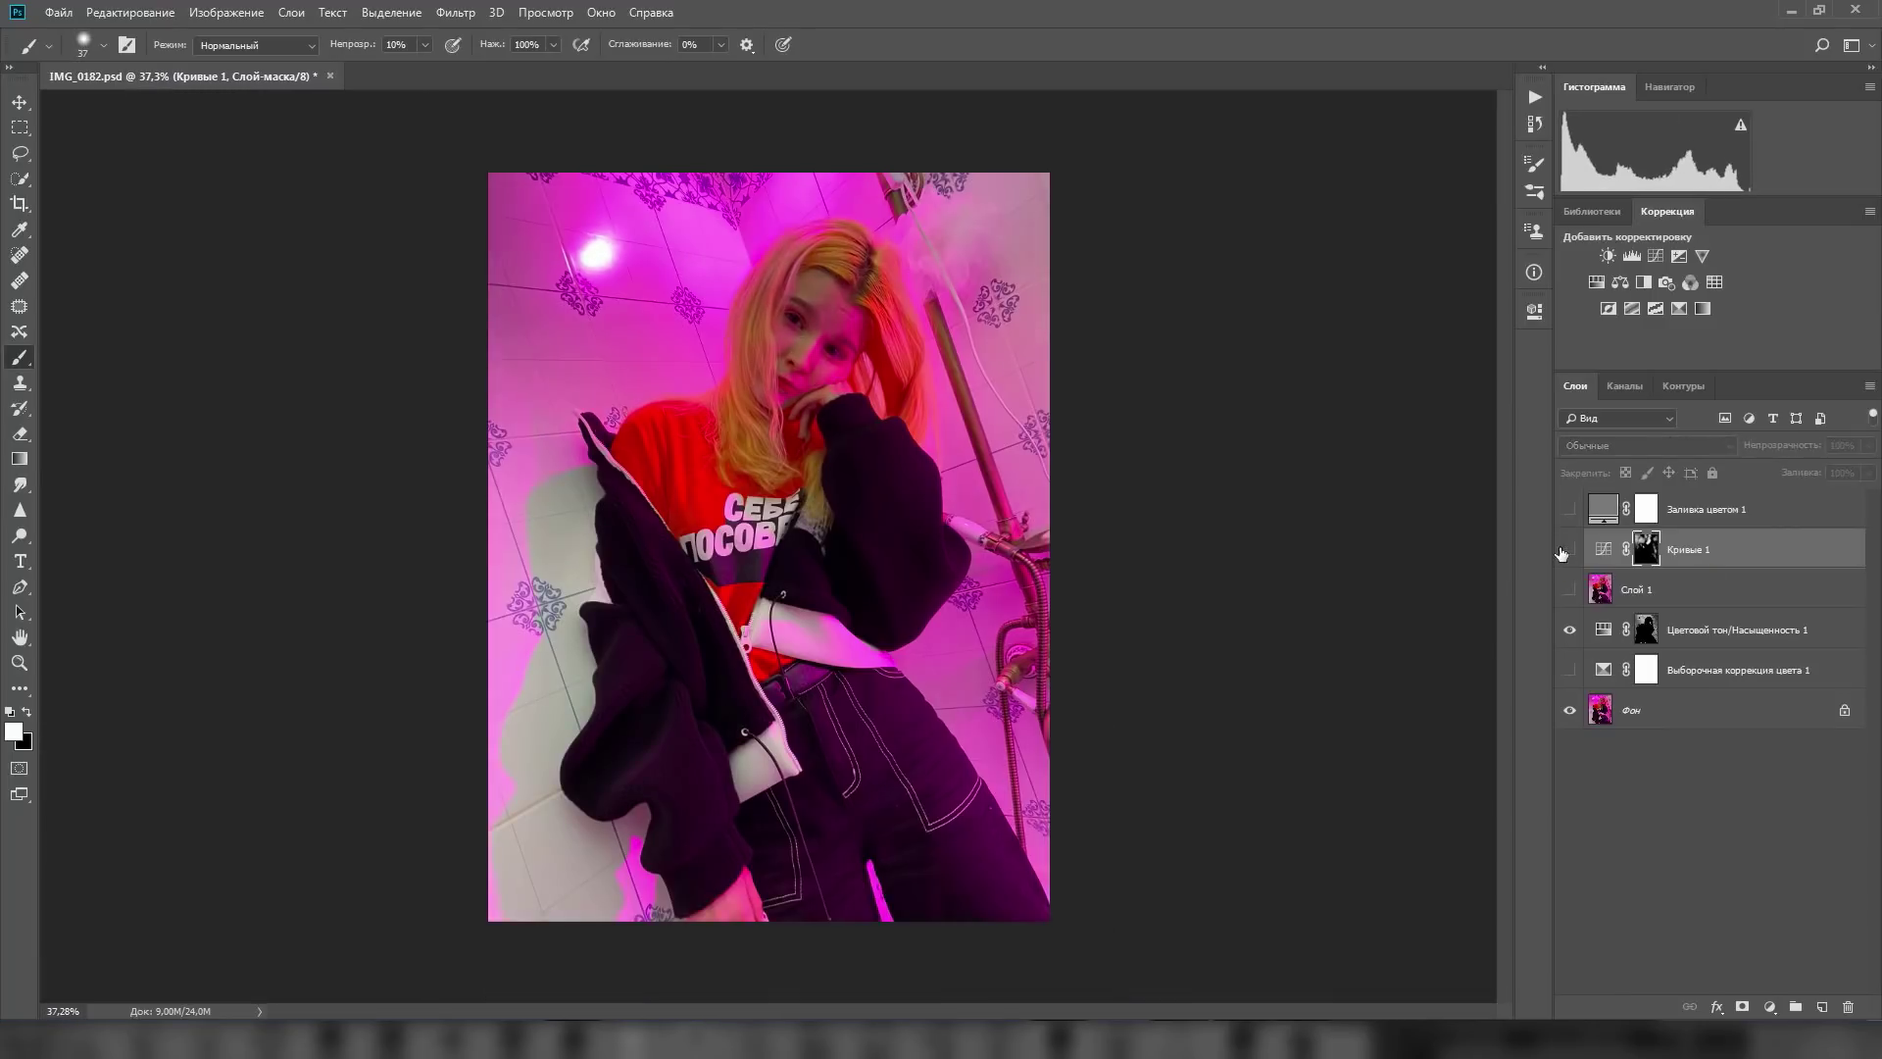
pyautogui.click(1562, 553)
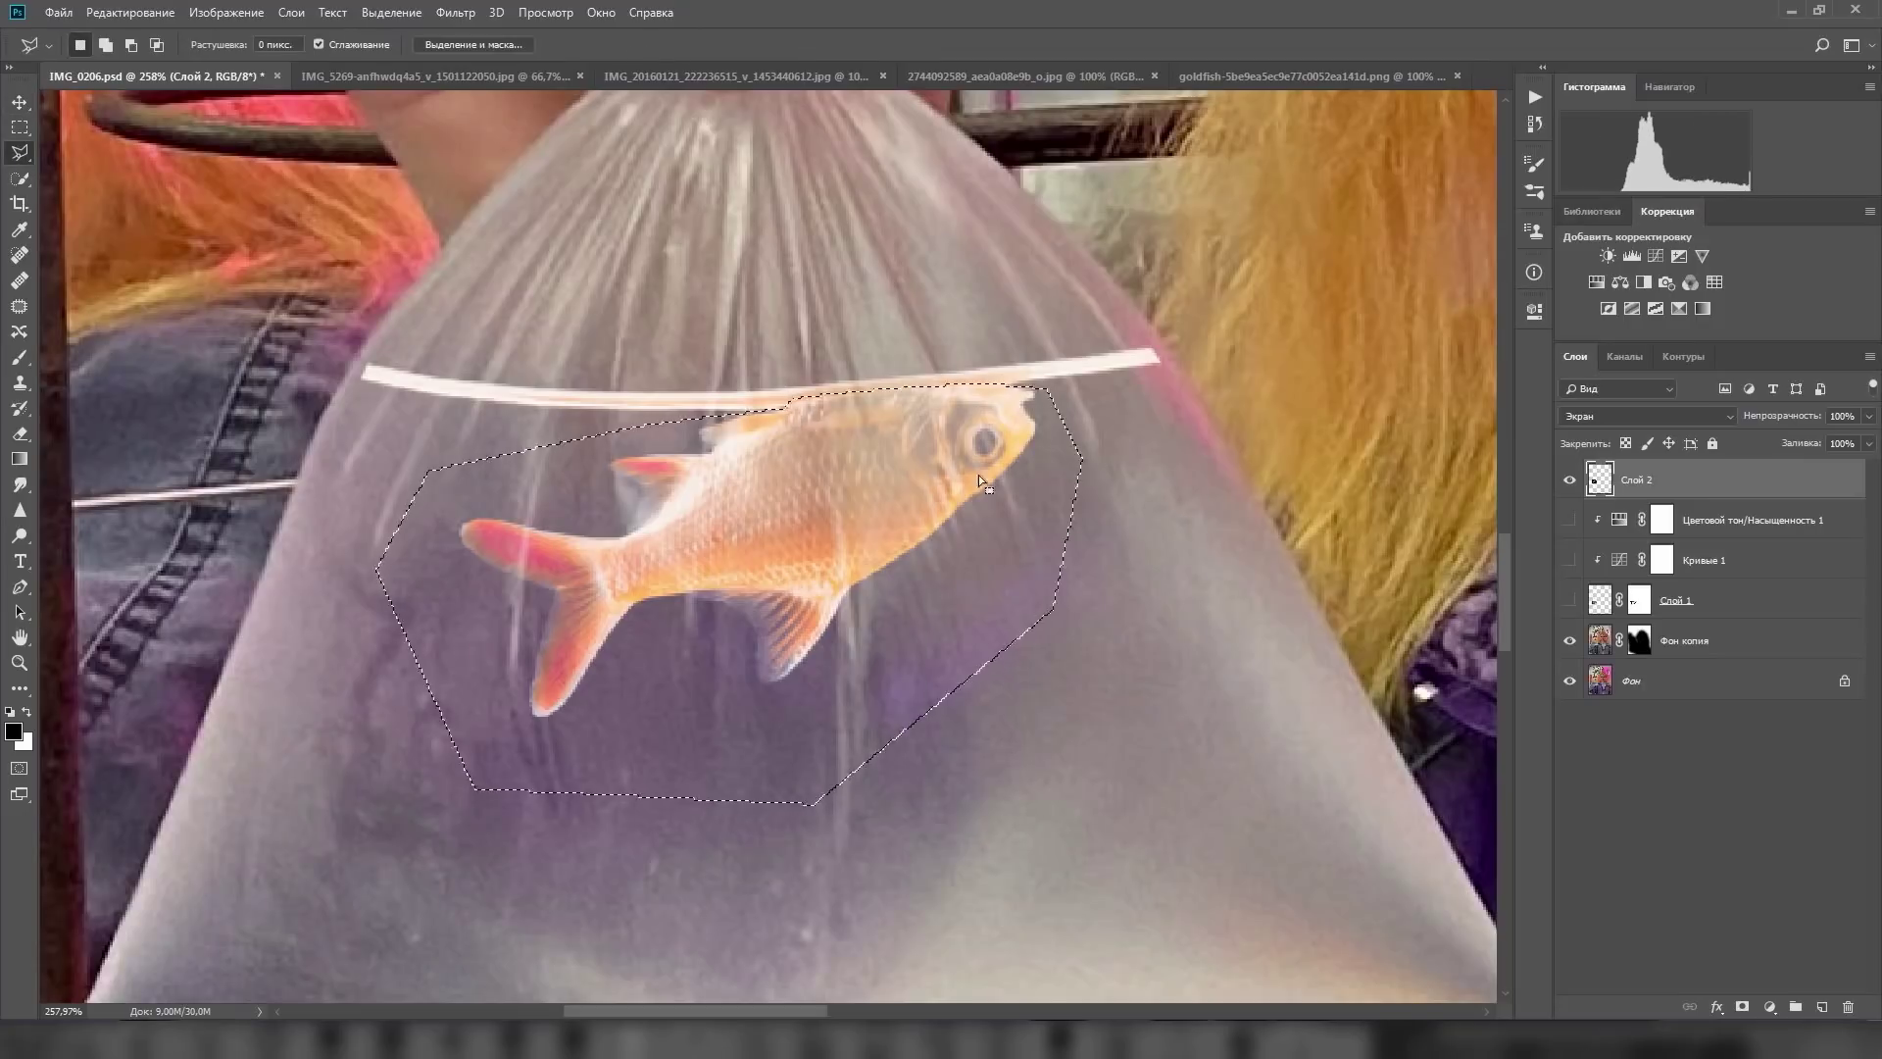
# Puppet Warp the goldfish with two pins, bending and rotating it into a new pose.
pyautogui.click(131, 12)
pyautogui.click(211, 378)
pyautogui.click(761, 452)
pyautogui.click(580, 707)
pyautogui.moveTo(549, 588); pyautogui.dragTo(574, 612)
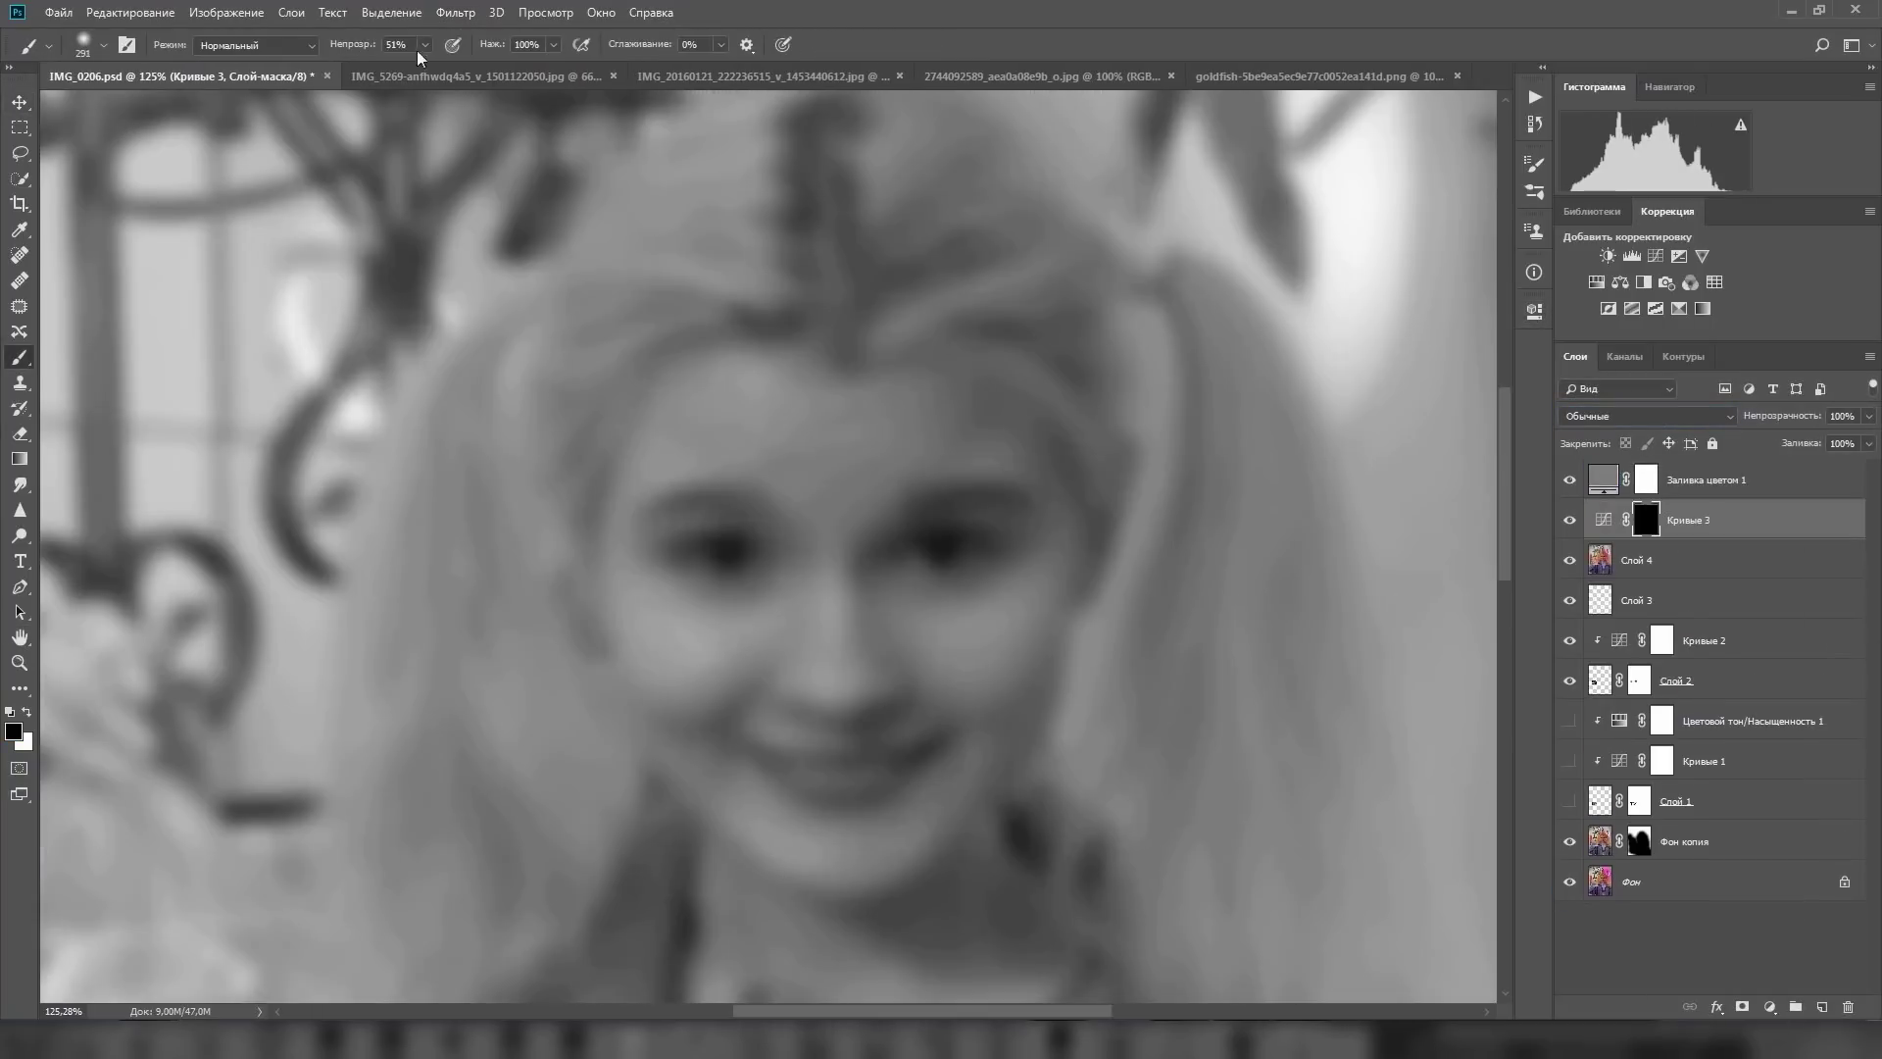
# Shrink the brush and clone-stamp over the white hook on the ironwork backdrop.
pyautogui.rightClick(975, 570)
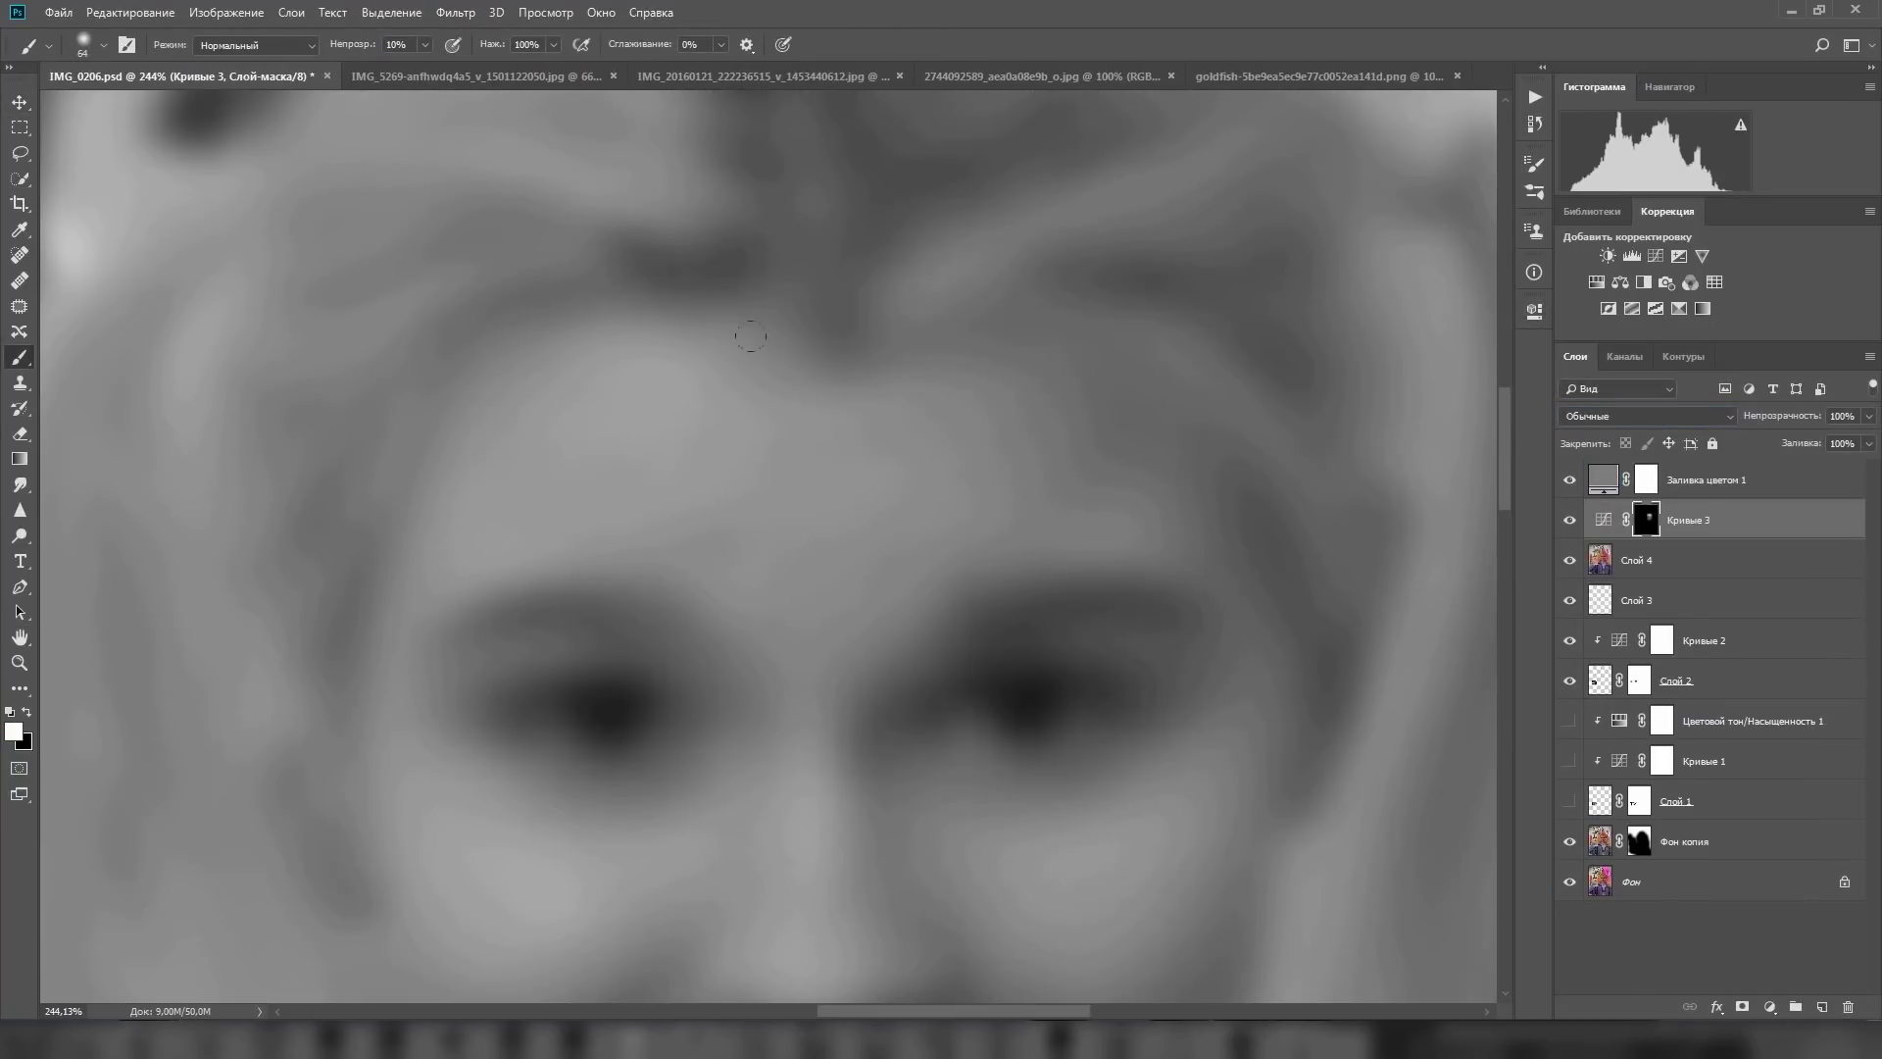
pyautogui.scroll(3, 873, 642)
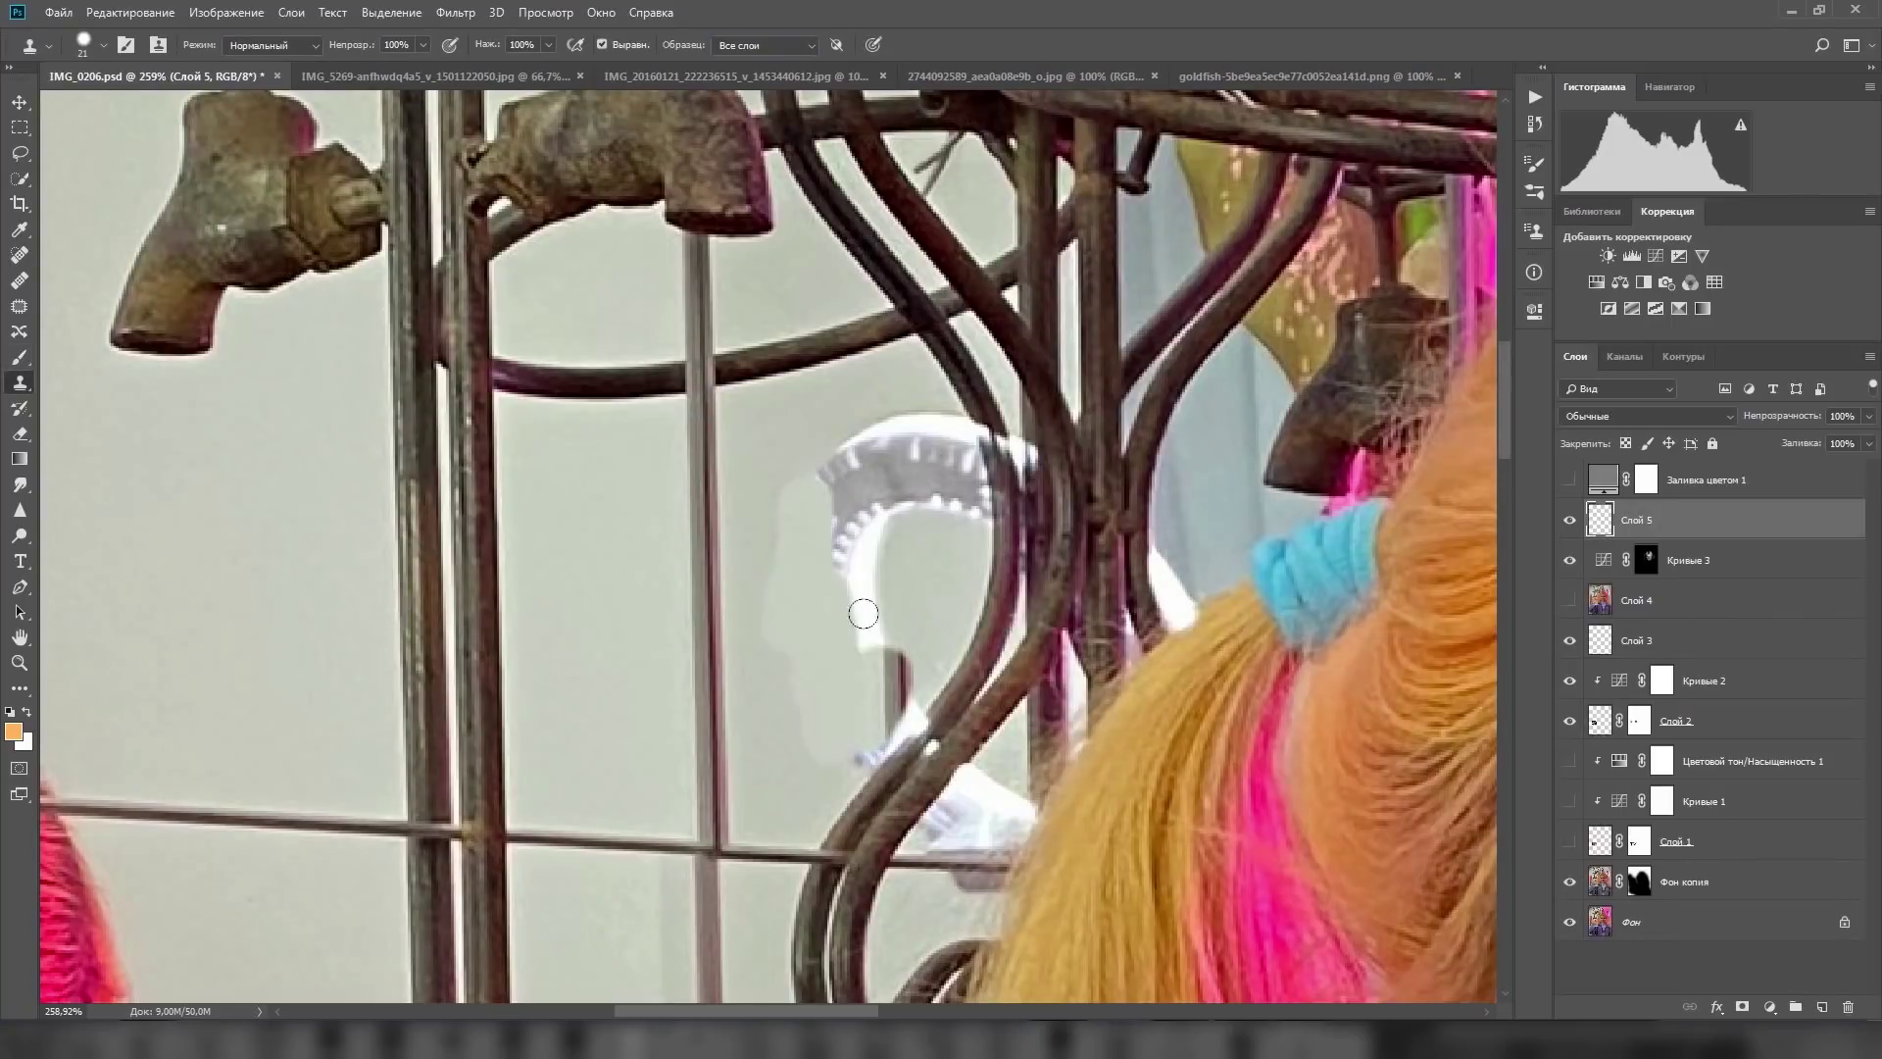
pyautogui.moveTo(862, 614); pyautogui.dragTo(947, 458)
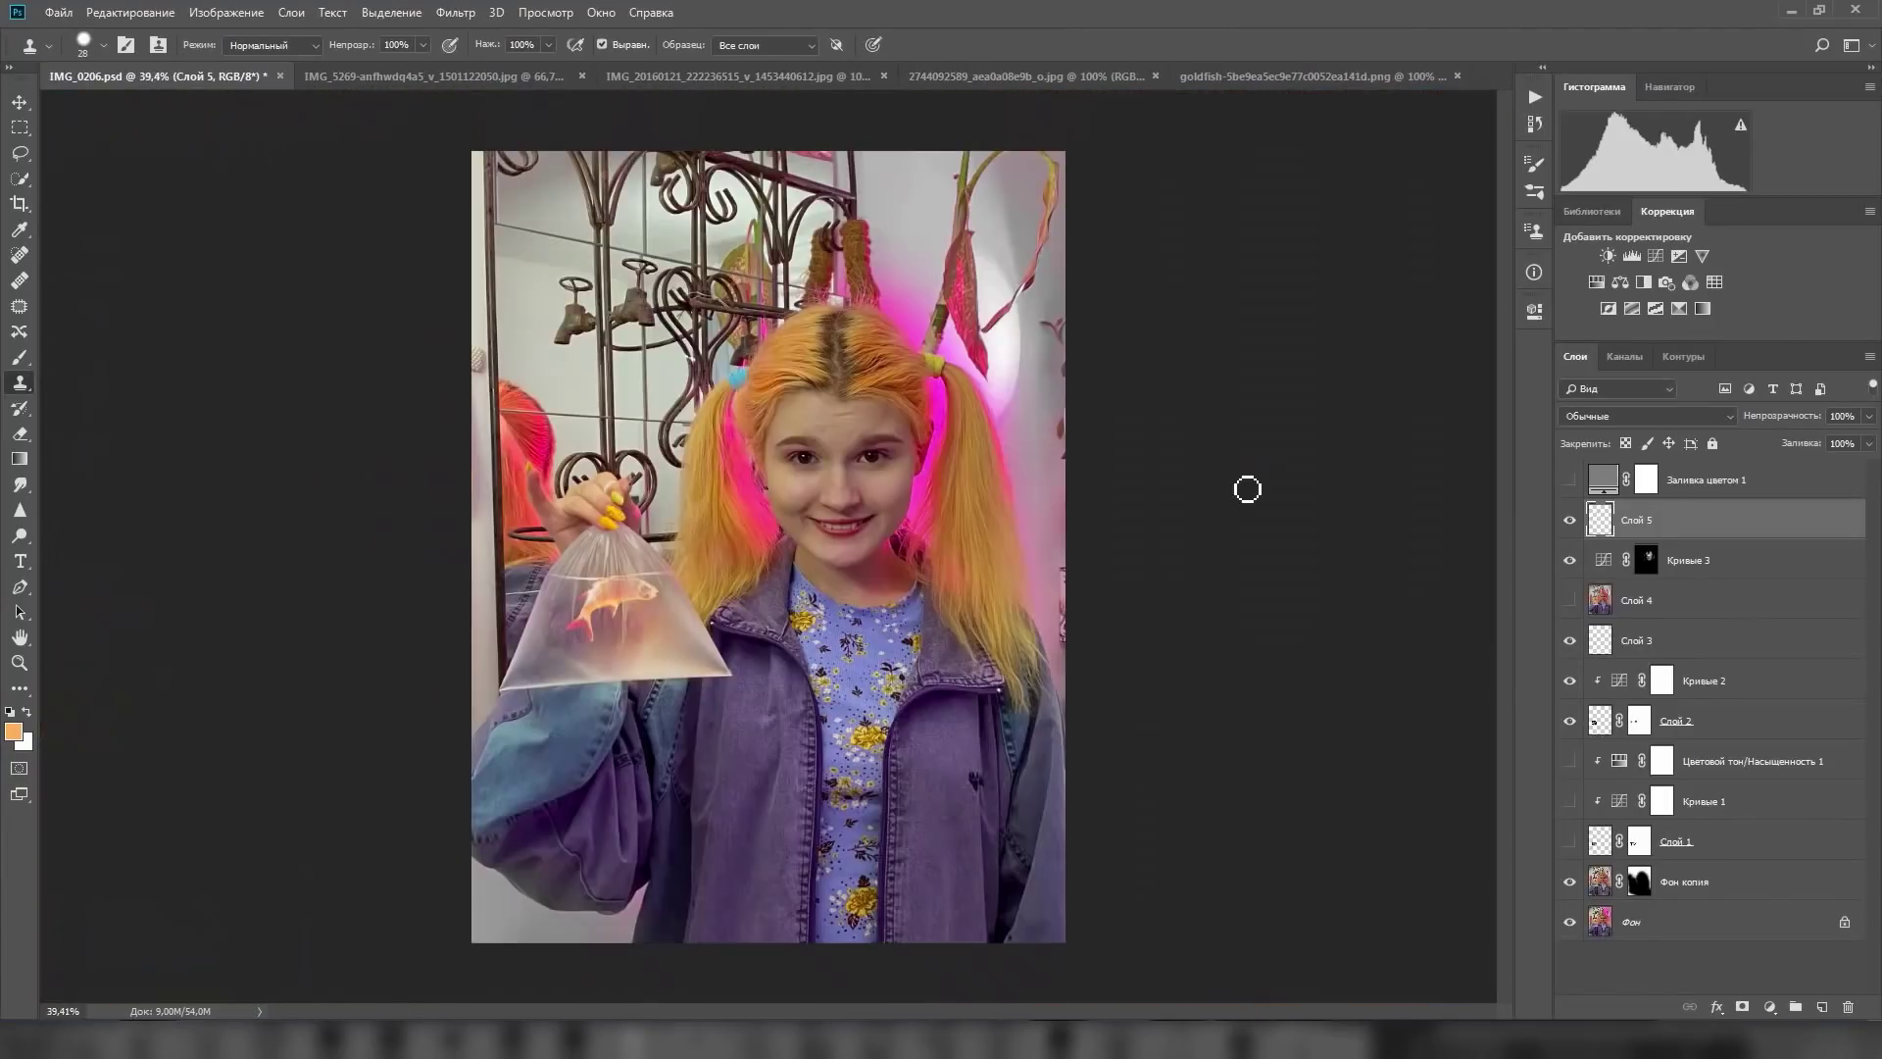
# Invert the Curves 4 mask to black, switch to the Brush, and show Слой 6 (Luminosity, 21%).
pyautogui.hotkey('ctrl', 'i')
pyautogui.press('b')
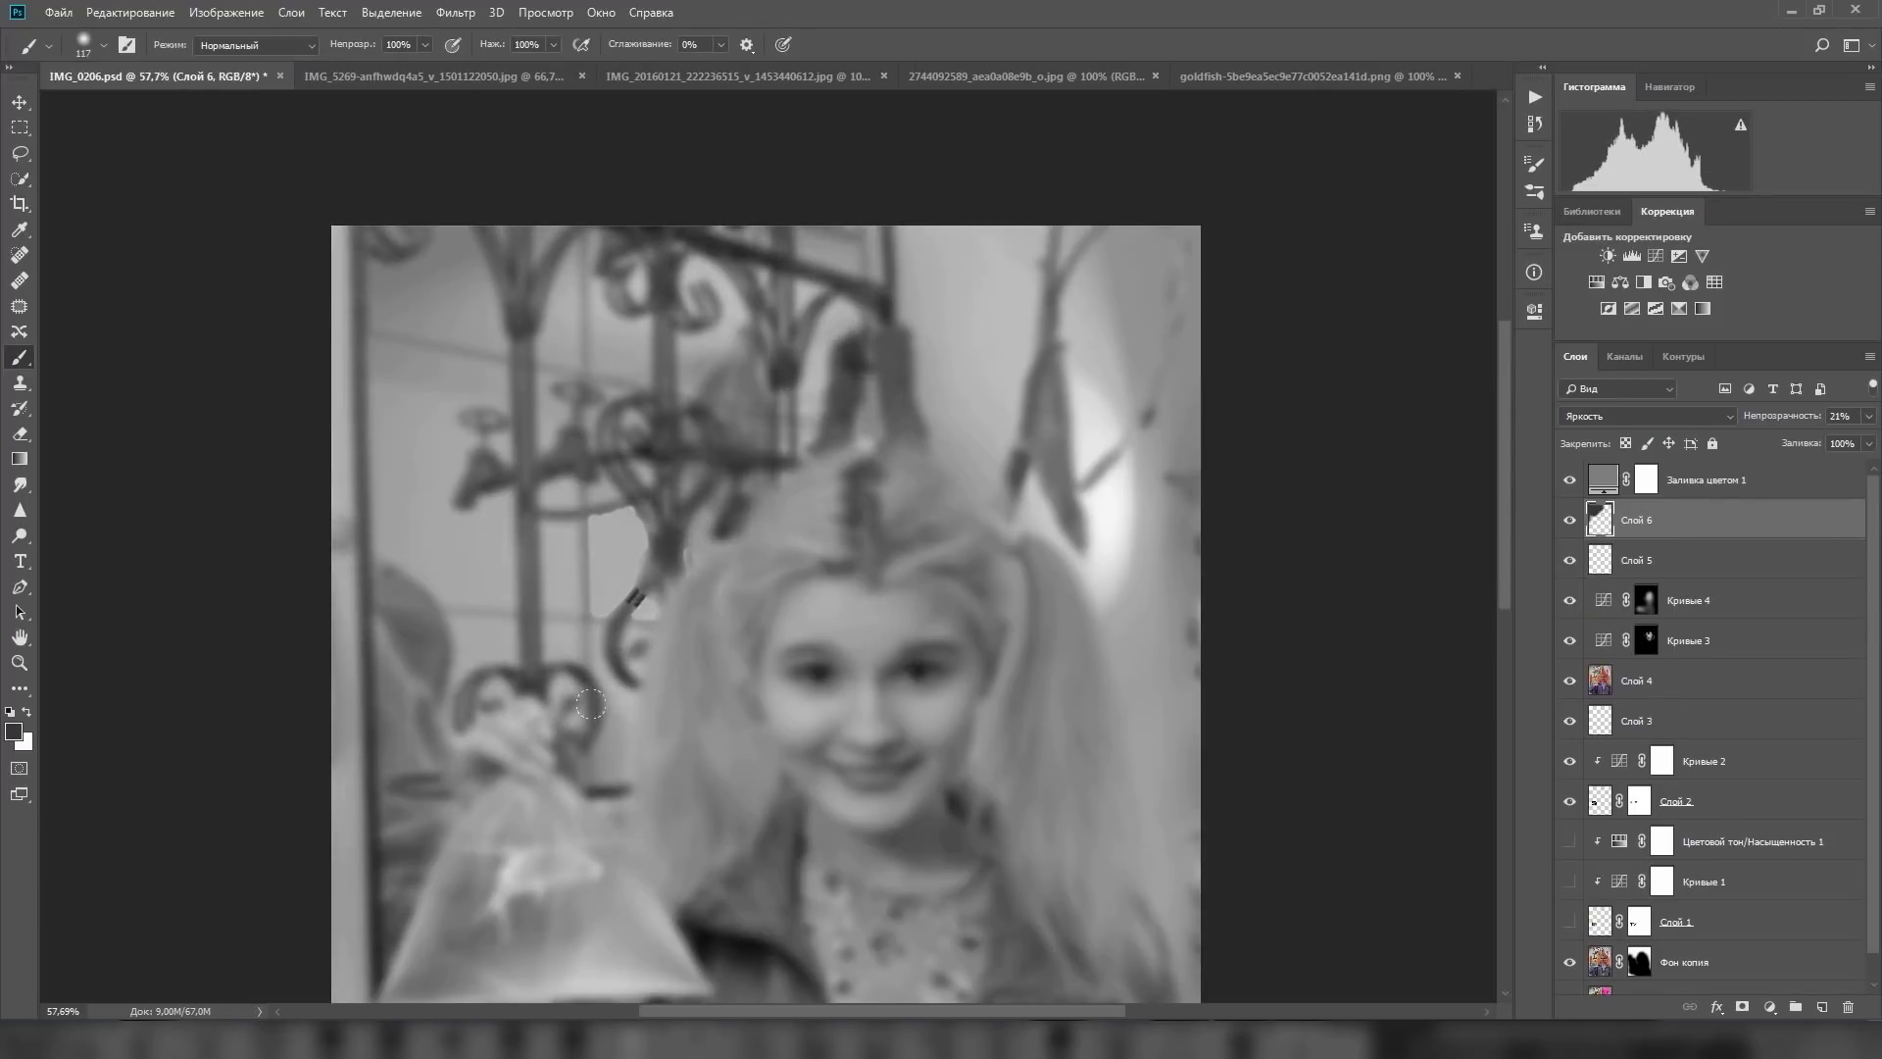
pyautogui.click(1569, 519)
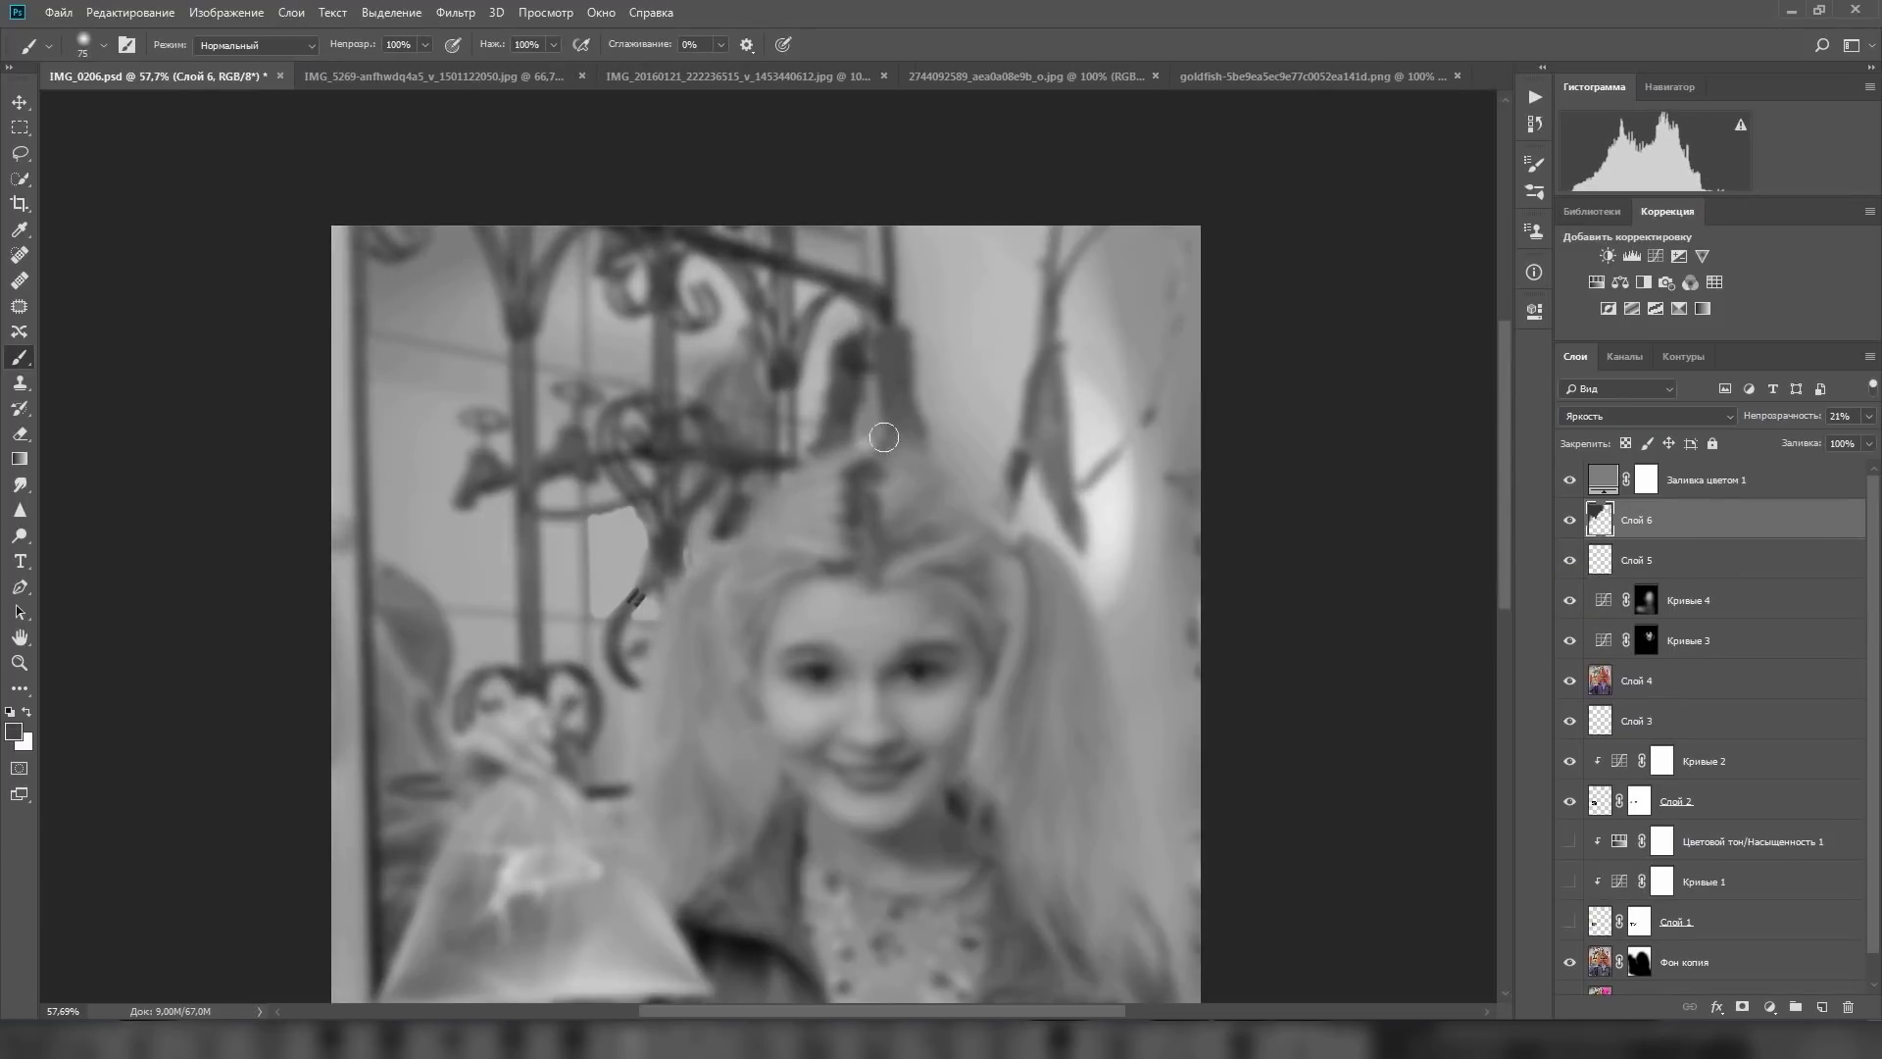